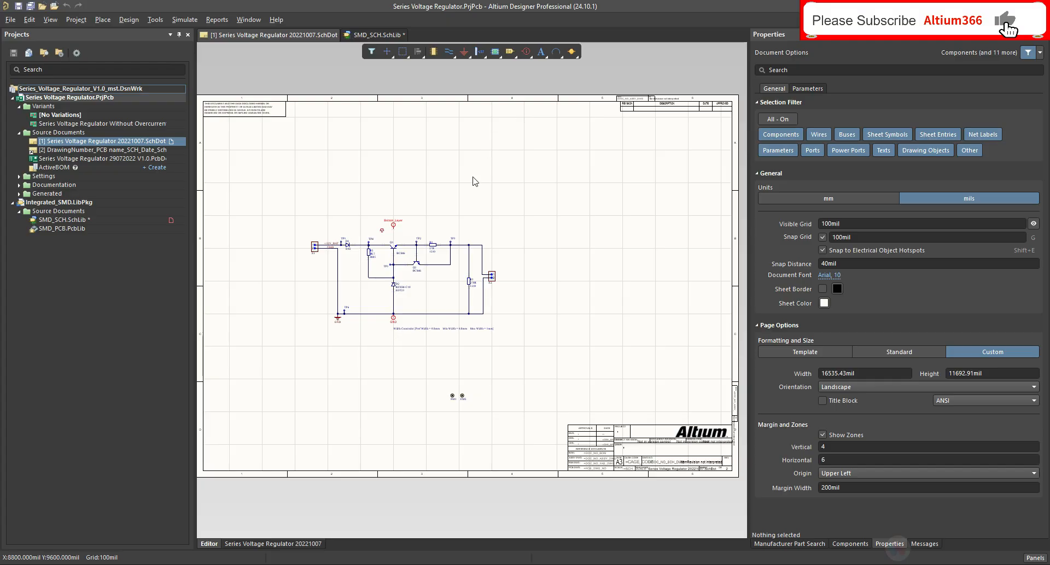
Step: Open the SMD_SCH.SchLib schematic library and show its list of components
{"action": "double_click", "coordinate": [76, 219]}
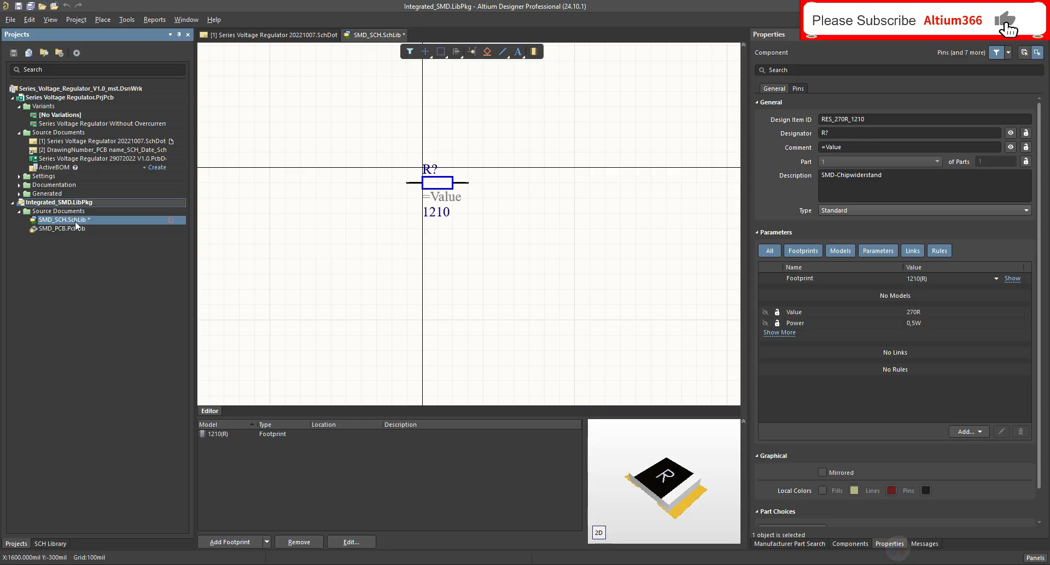
{"action": "left_click", "coordinate": [51, 543]}
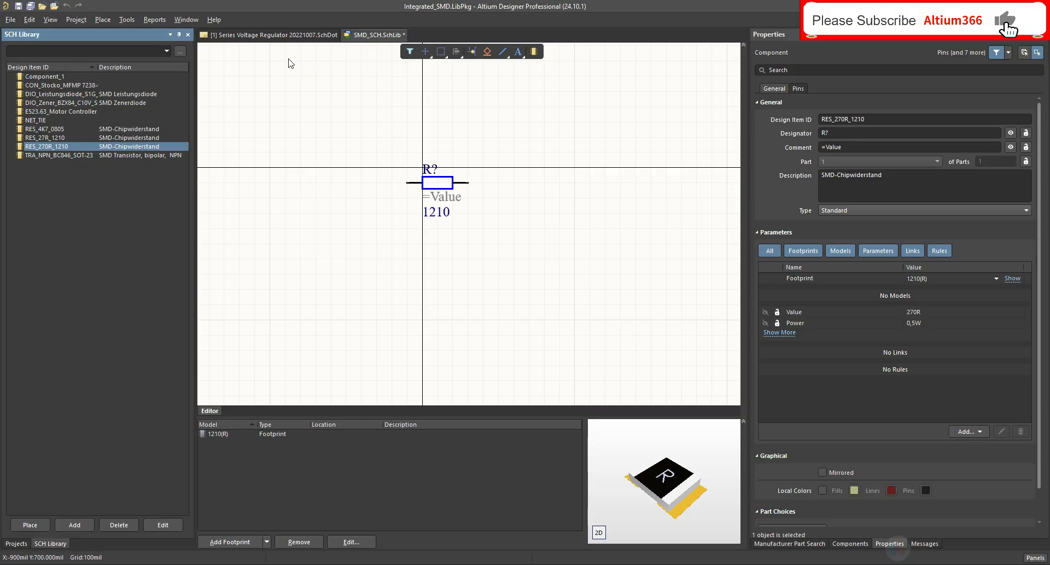
{"action": "left_click", "coordinate": [285, 36]}
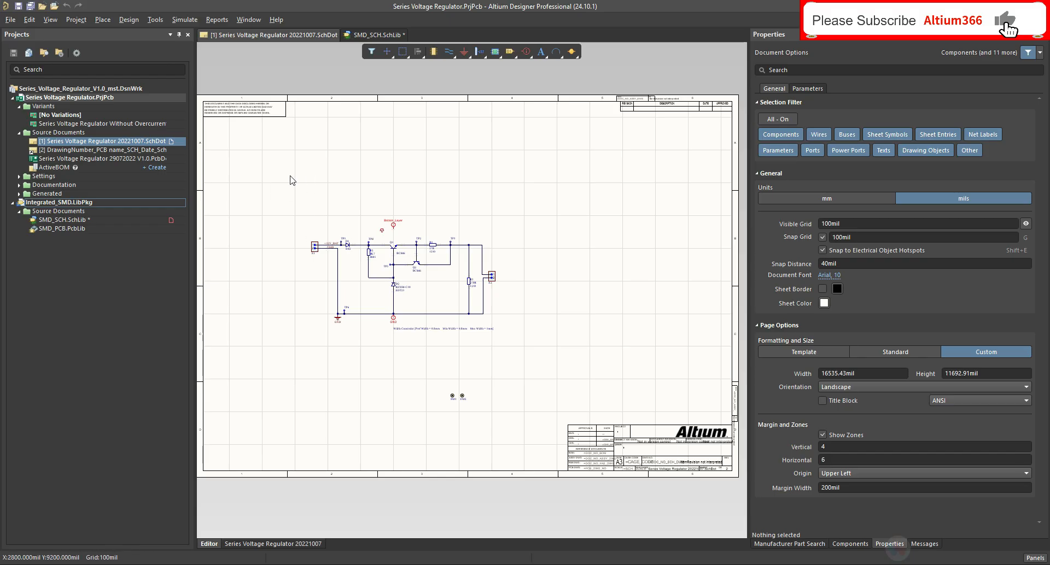
{"action": "left_click", "coordinate": [358, 38]}
{"action": "left_click", "coordinate": [327, 37]}
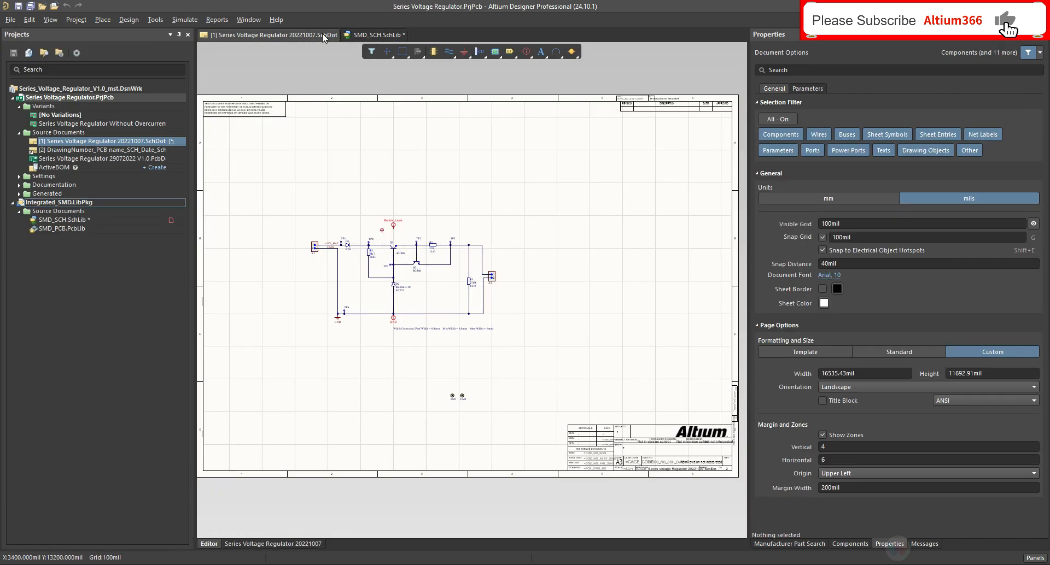
{"action": "left_click", "coordinate": [365, 35]}
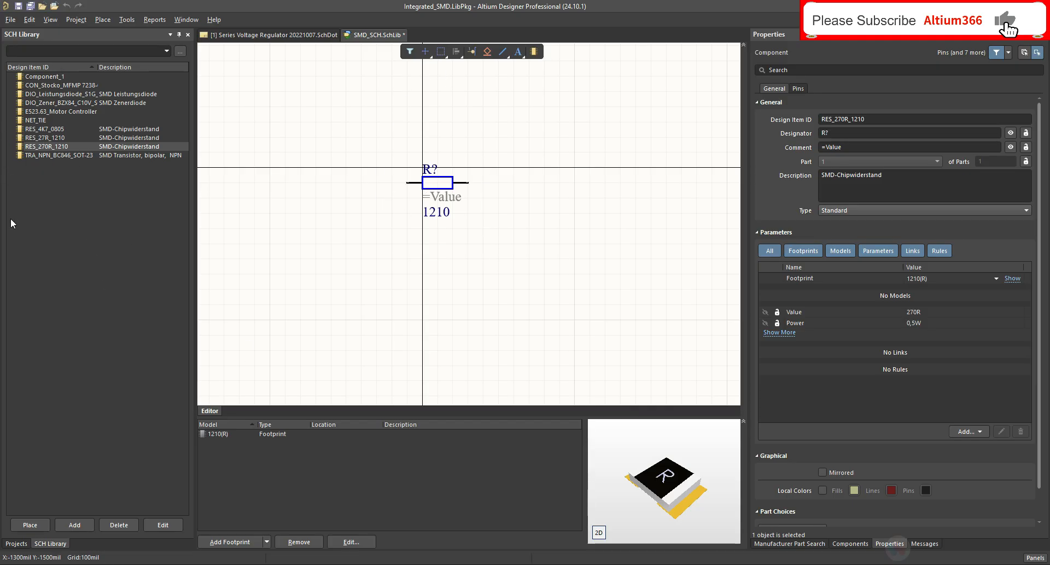
Step: Examine the full parameter list of the RES_270R_1210 resistor and the kinds of entries that can be added
{"action": "left_click", "coordinate": [78, 526]}
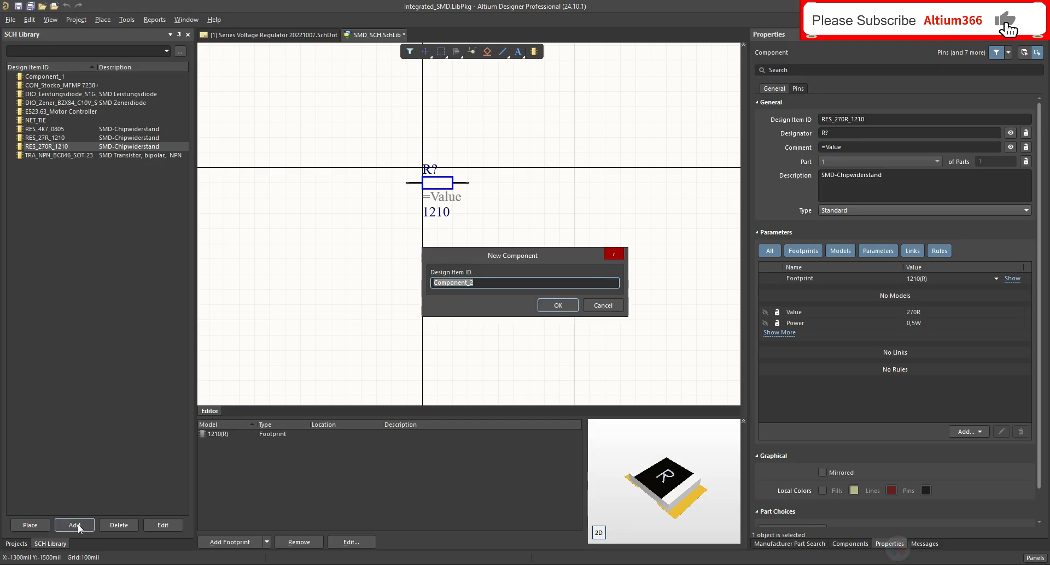
{"action": "left_click", "coordinate": [615, 255]}
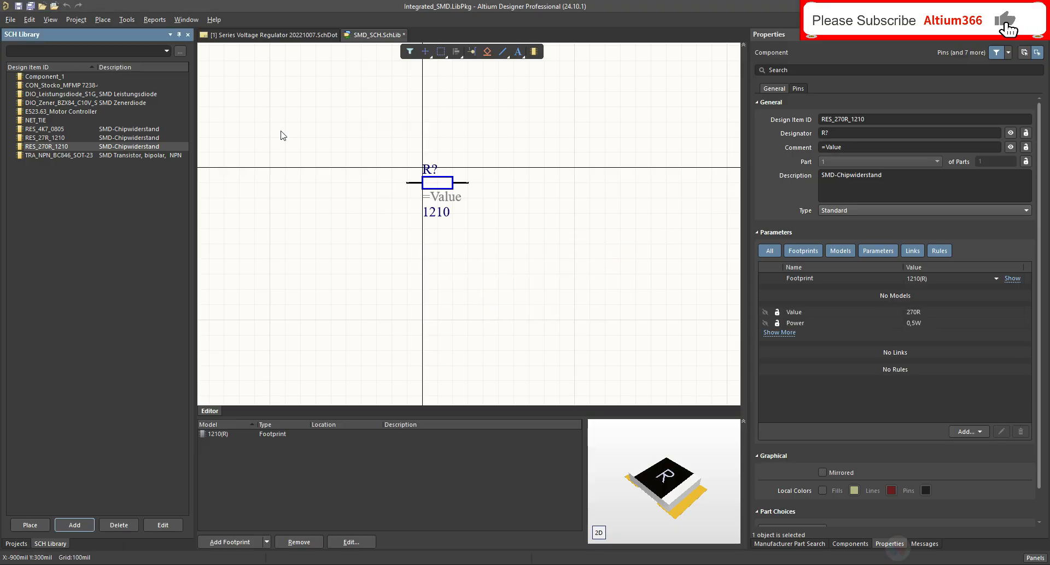
{"action": "left_click", "coordinate": [38, 147]}
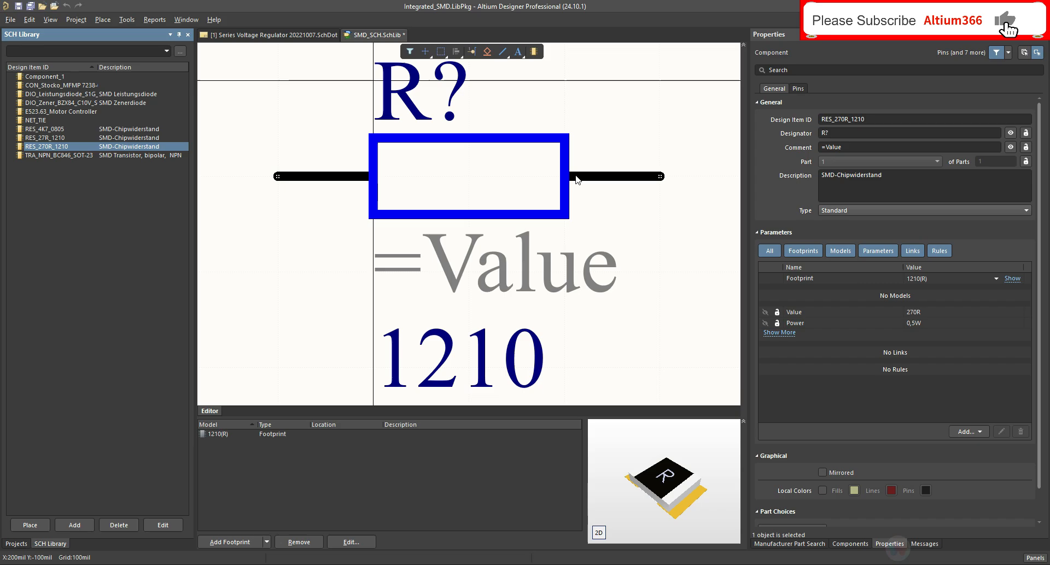
{"action": "left_click", "coordinate": [783, 333]}
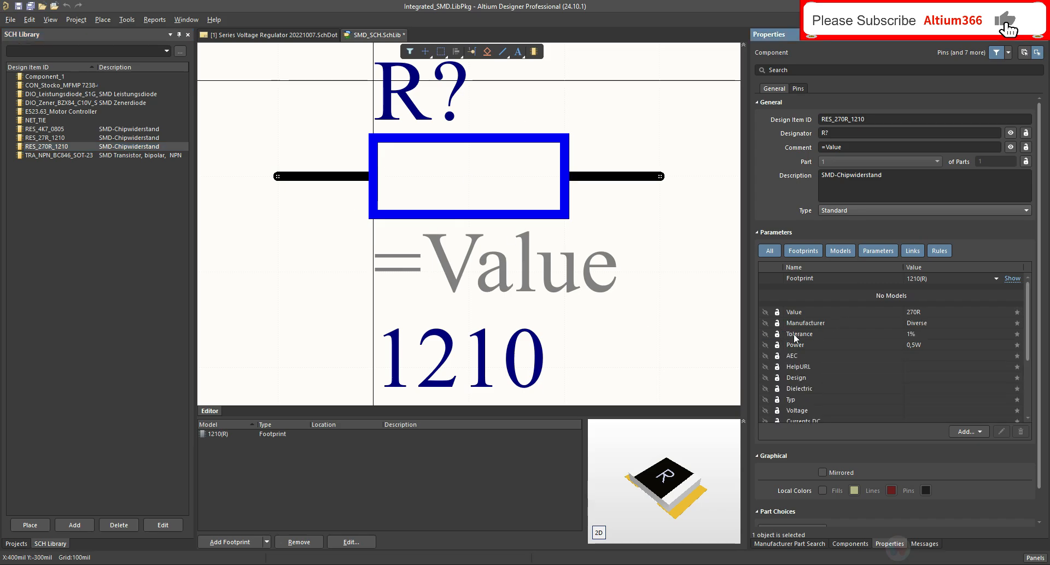
{"action": "scroll", "coordinate": [1022, 366], "scroll_direction": "down", "scroll_amount": 3}
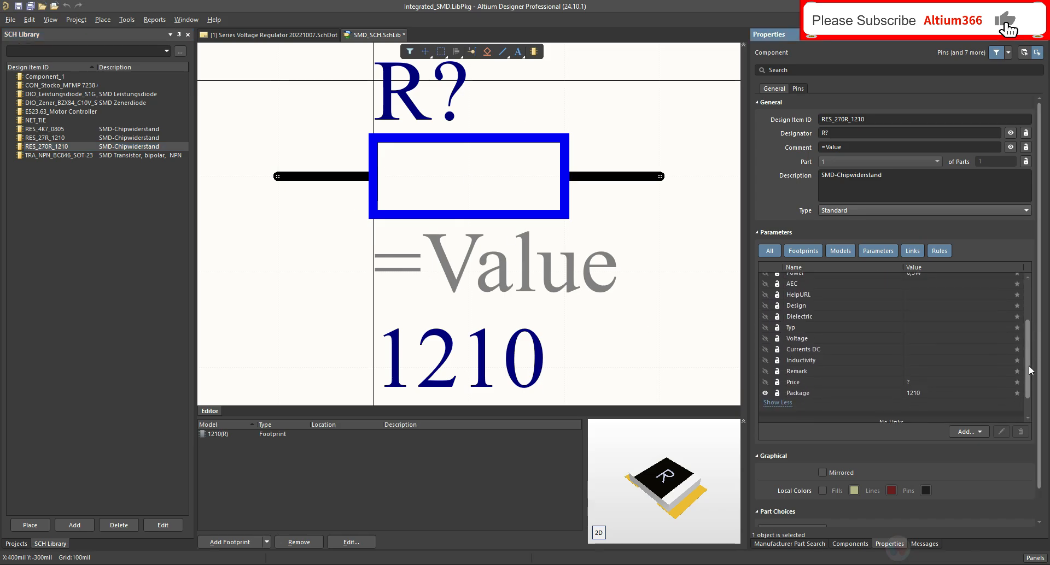
{"action": "left_click_drag", "start_coordinate": [1027, 383], "coordinate": [1024, 330]}
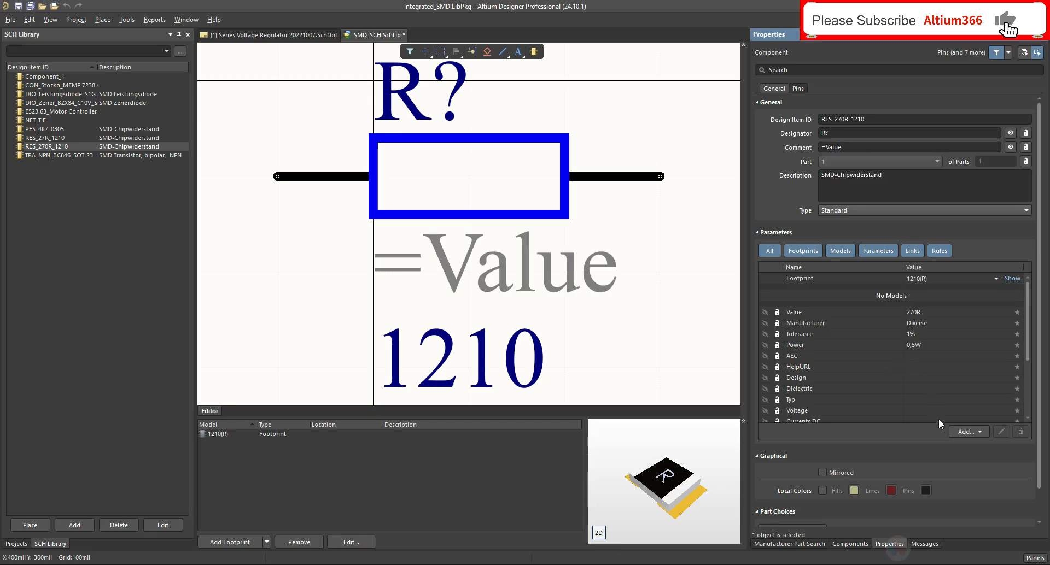
{"action": "left_click", "coordinate": [983, 430]}
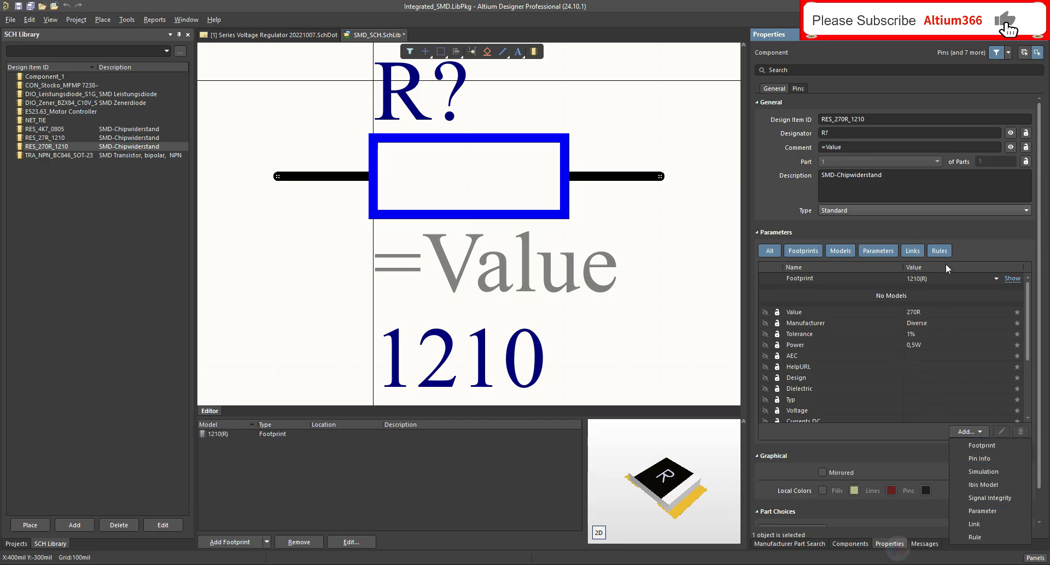
{"action": "left_click", "coordinate": [973, 252]}
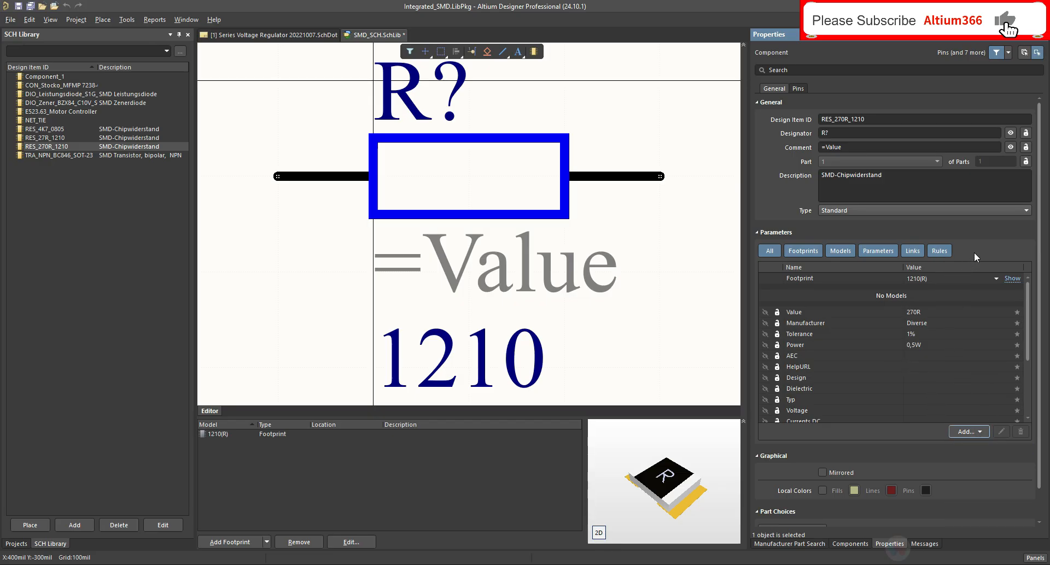
Step: Duplicate the TRA_NPN_BC846_SOT-23 transistor within the schematic library
{"action": "left_click", "coordinate": [58, 155]}
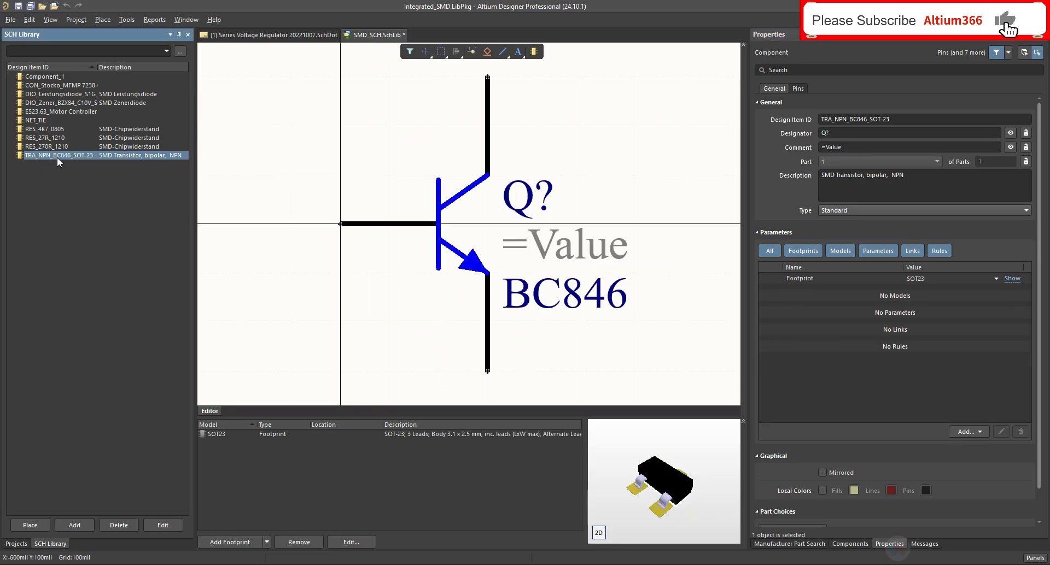
{"action": "key", "text": "ctrl+v"}
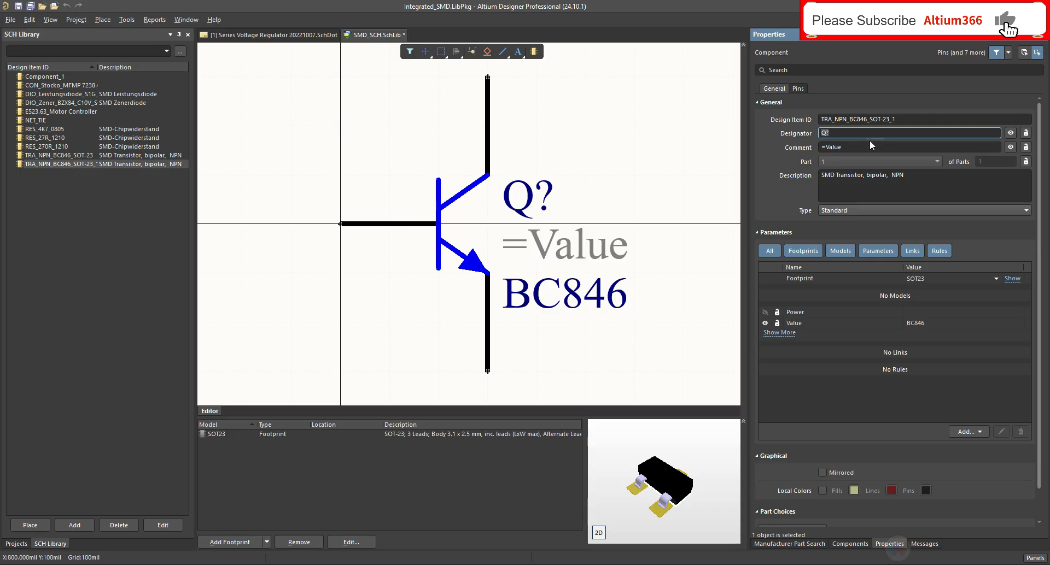
{"action": "left_click", "coordinate": [915, 121]}
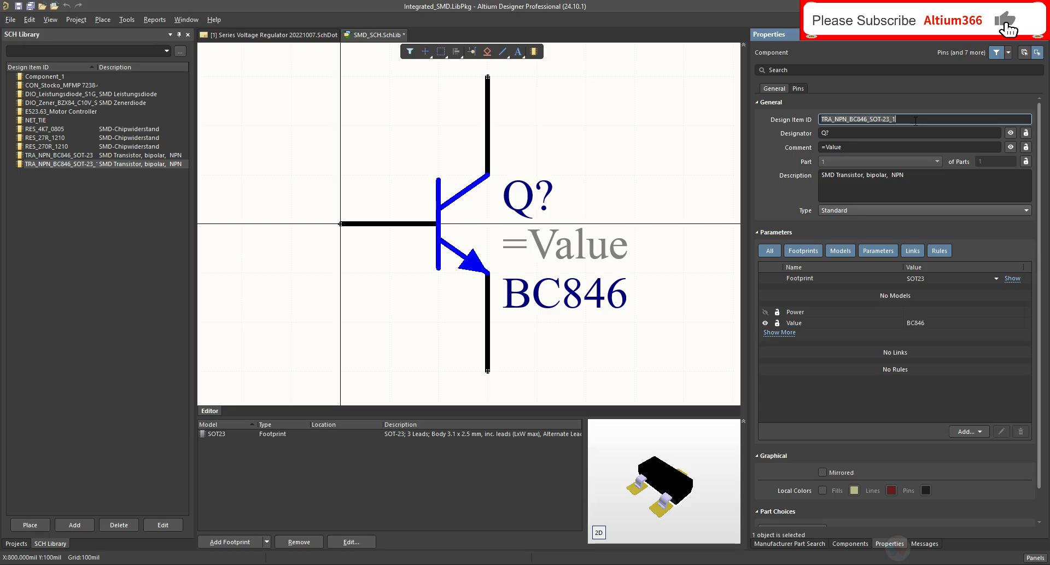
Step: Switch to the browser and review the Infineon TLD2311EL product page and the datasheet's overview and package details
{"action": "left_click", "coordinate": [274, 564]}
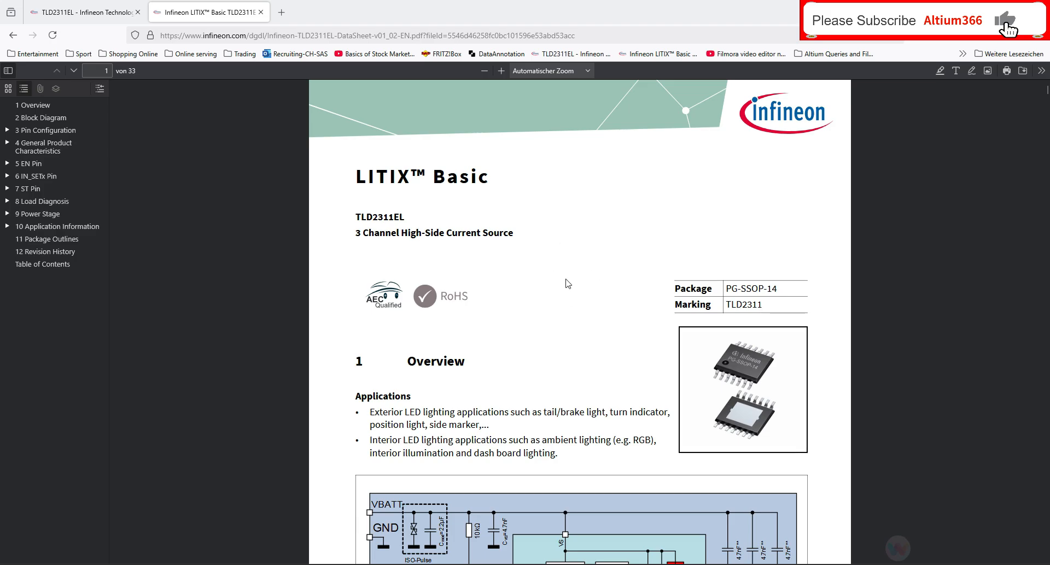
{"action": "scroll", "coordinate": [578, 275], "scroll_direction": "down", "scroll_amount": 1}
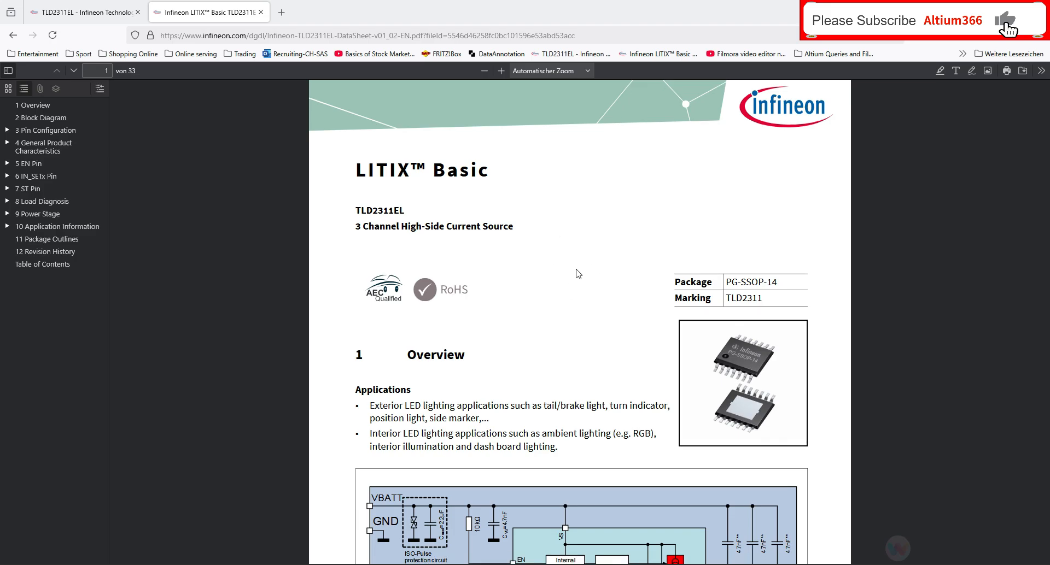
{"action": "left_click", "coordinate": [118, 7]}
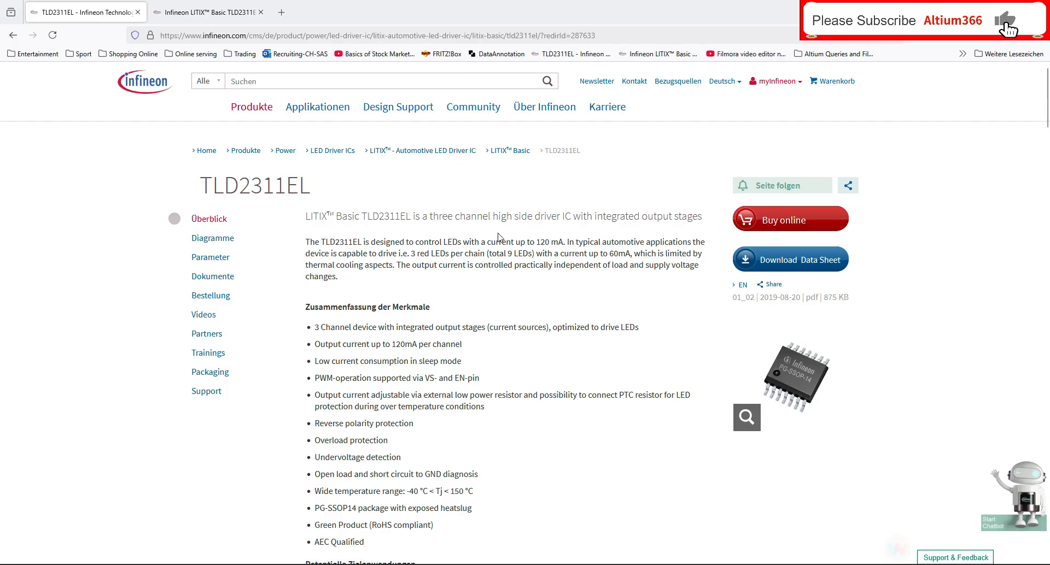
{"action": "left_click", "coordinate": [218, 14]}
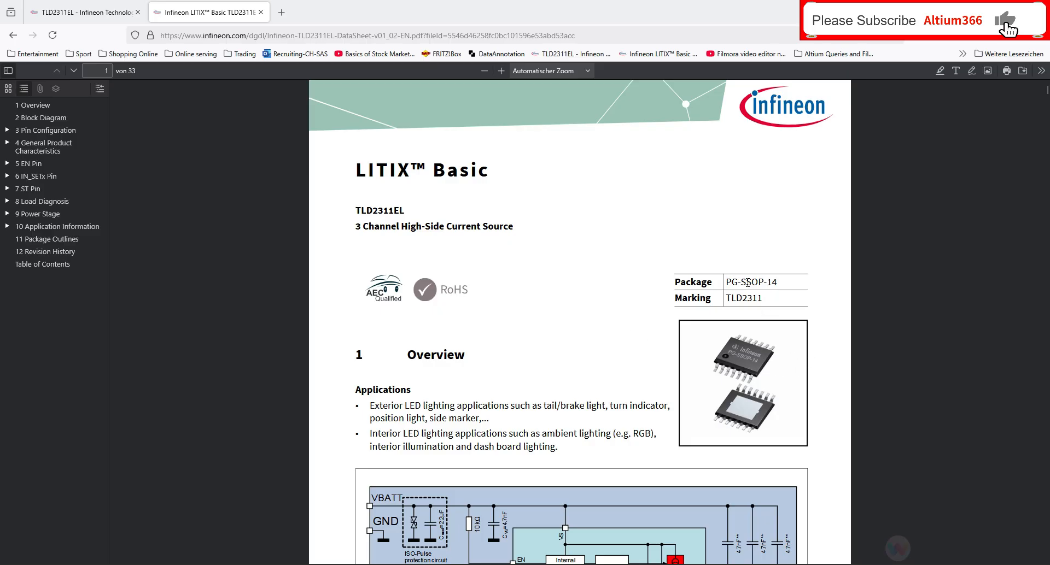
{"action": "left_click_drag", "start_coordinate": [1047, 89], "coordinate": [1046, 92]}
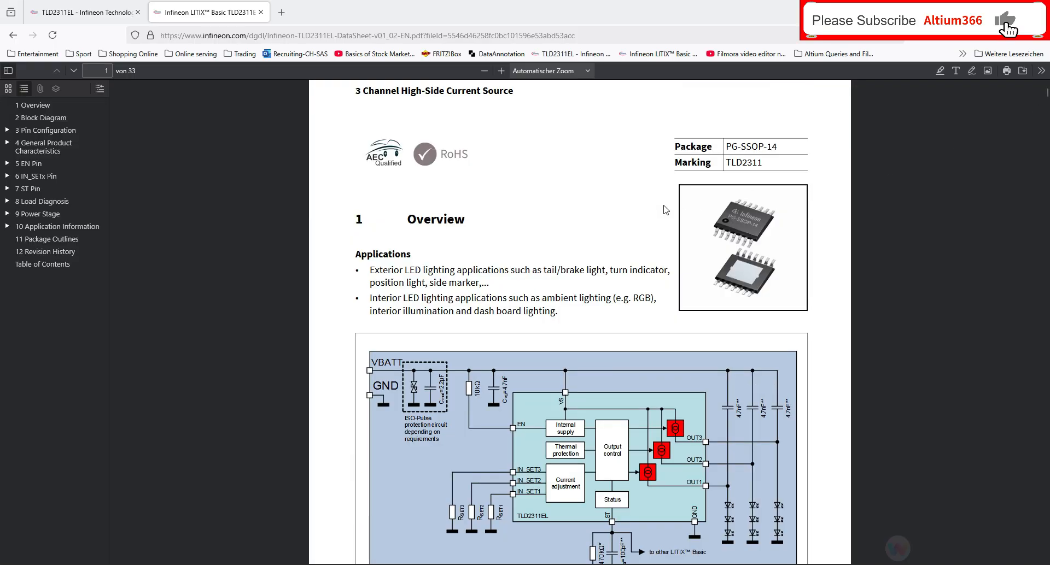
{"action": "scroll", "coordinate": [656, 219], "scroll_direction": "up", "scroll_amount": 2}
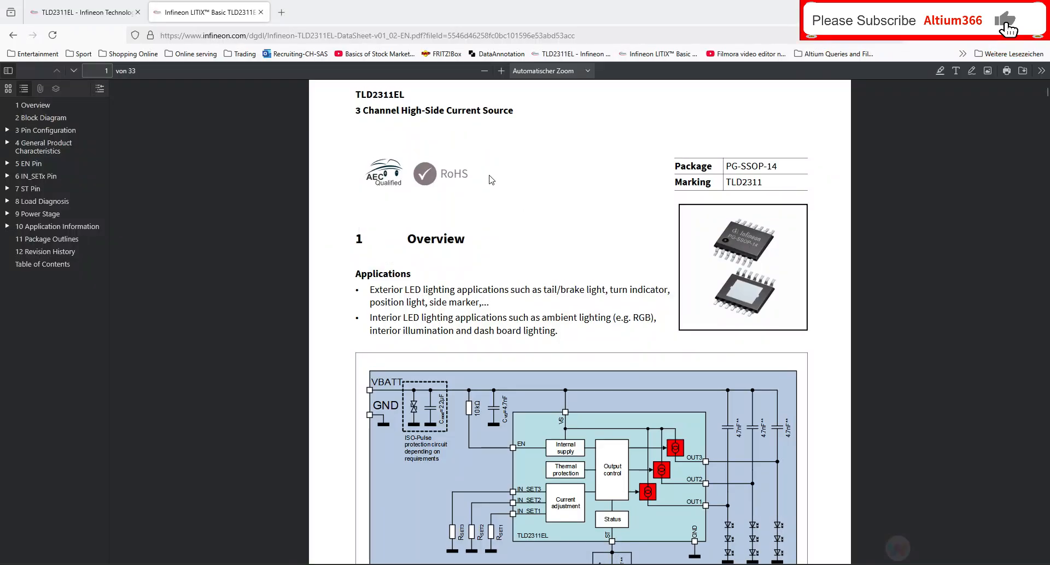
{"action": "scroll", "coordinate": [492, 180], "scroll_direction": "up", "scroll_amount": 1}
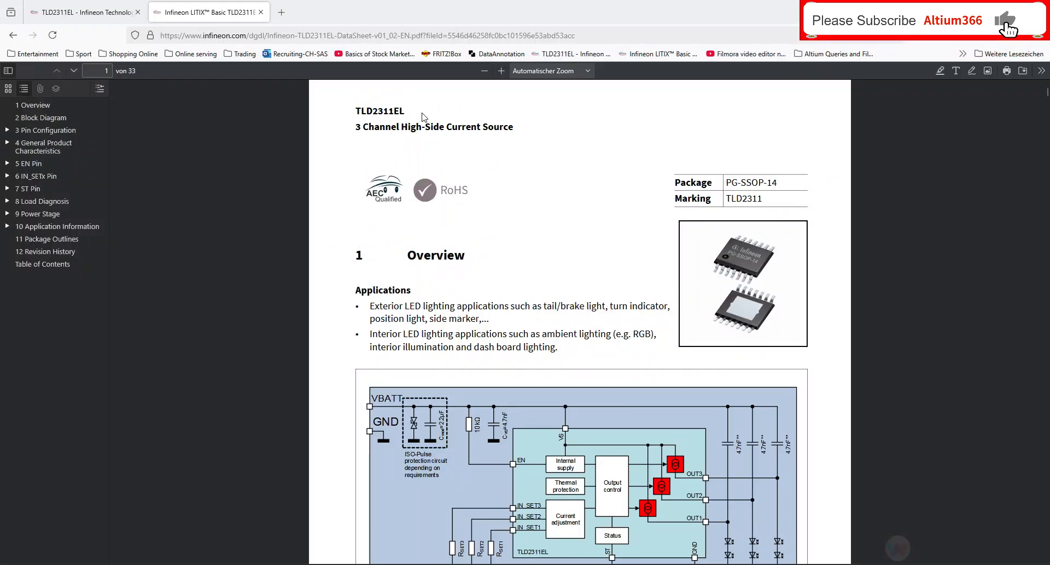
Step: Copy the part number TLD2311EL from the first page of the datasheet
{"action": "mouse_move", "coordinate": [406, 111]}
{"action": "left_mouse_down"}
{"action": "mouse_move", "coordinate": [345, 113]}
{"action": "mouse_move", "coordinate": [414, 114]}
{"action": "left_mouse_up"}
{"action": "key", "text": "ctrl+c"}
{"action": "left_click", "coordinate": [362, 114]}
{"action": "left_click", "coordinate": [412, 117]}
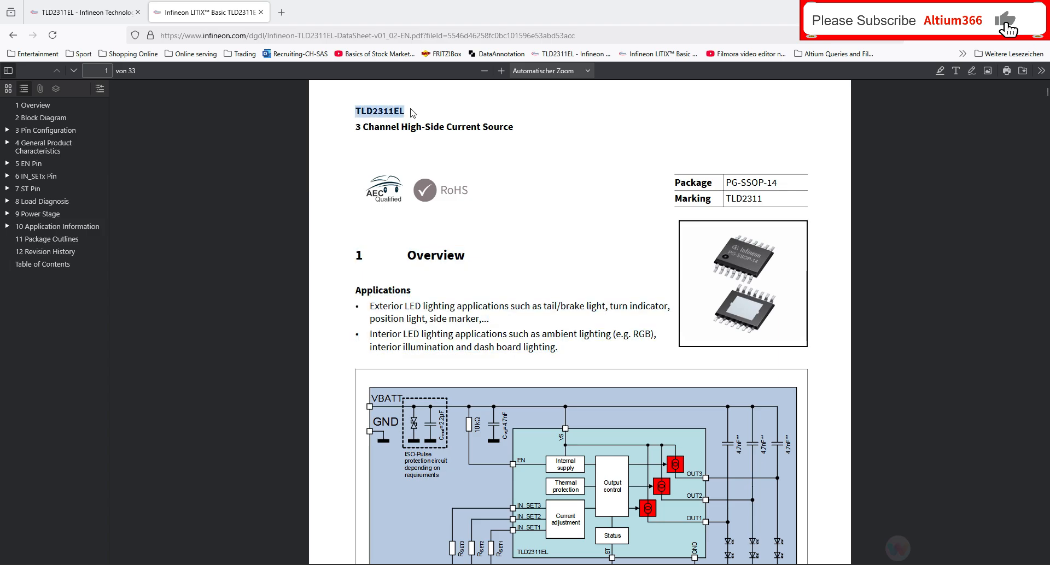
Step: Return to Altium Designer, set the duplicated transistor's Design Item ID to TLD2311EL and its designator to IC?
{"action": "left_click", "coordinate": [987, 12]}
{"action": "double_click", "coordinate": [81, 164]}
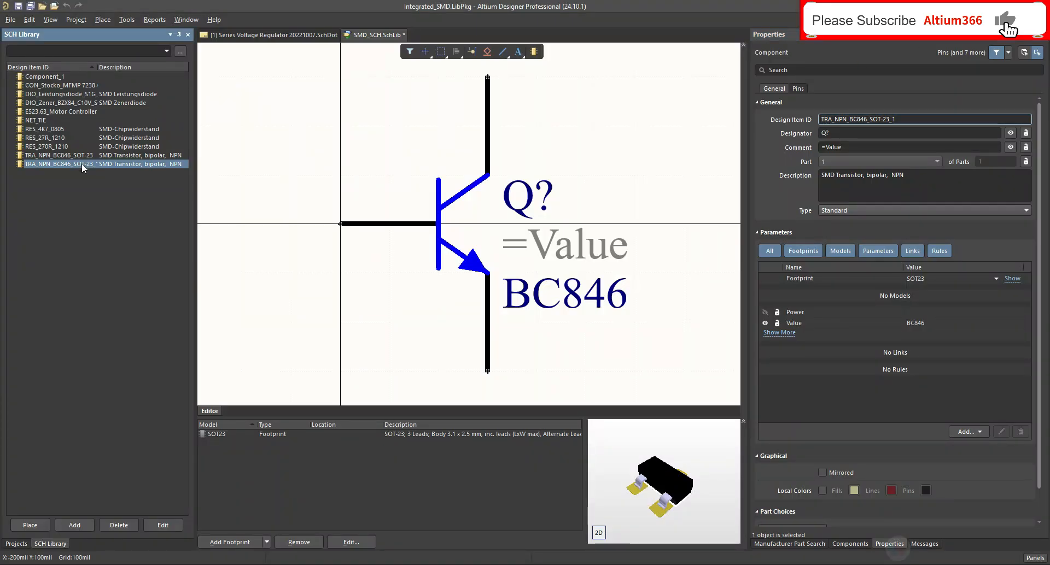
{"action": "left_click", "coordinate": [905, 118]}
{"action": "key", "text": "ctrl+a"}
{"action": "key", "text": "ctrl+v"}
{"action": "key", "text": "Tab"}
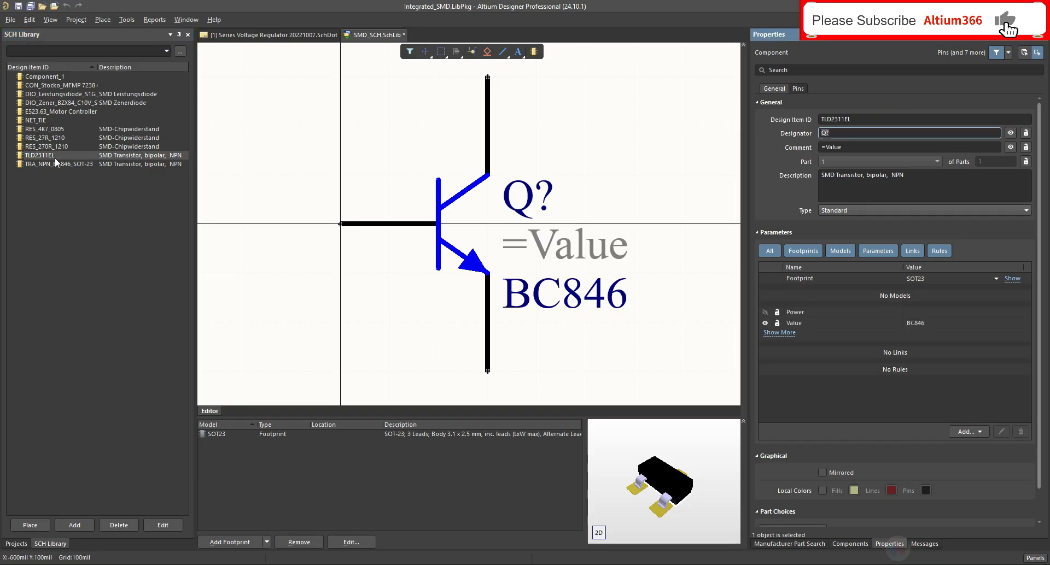
{"action": "type", "text": "IC"}
Step: Replace the component's description with the datasheet heading "TLD2311EL 3 Channel High-Side Current Source", copied from the browser
{"action": "key", "text": "alt+Tab"}
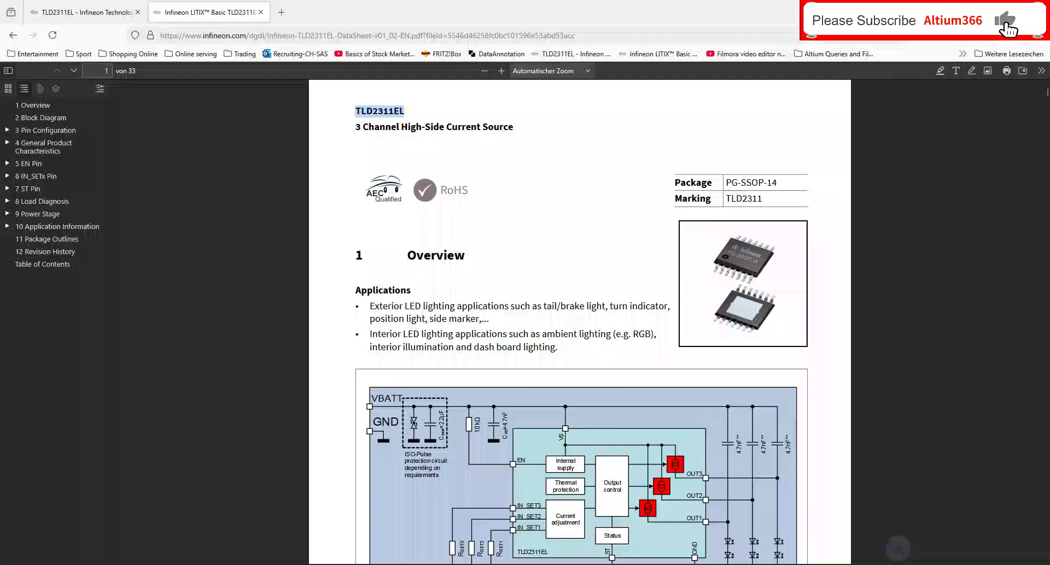
{"action": "scroll", "coordinate": [506, 221], "scroll_direction": "down", "scroll_amount": 1}
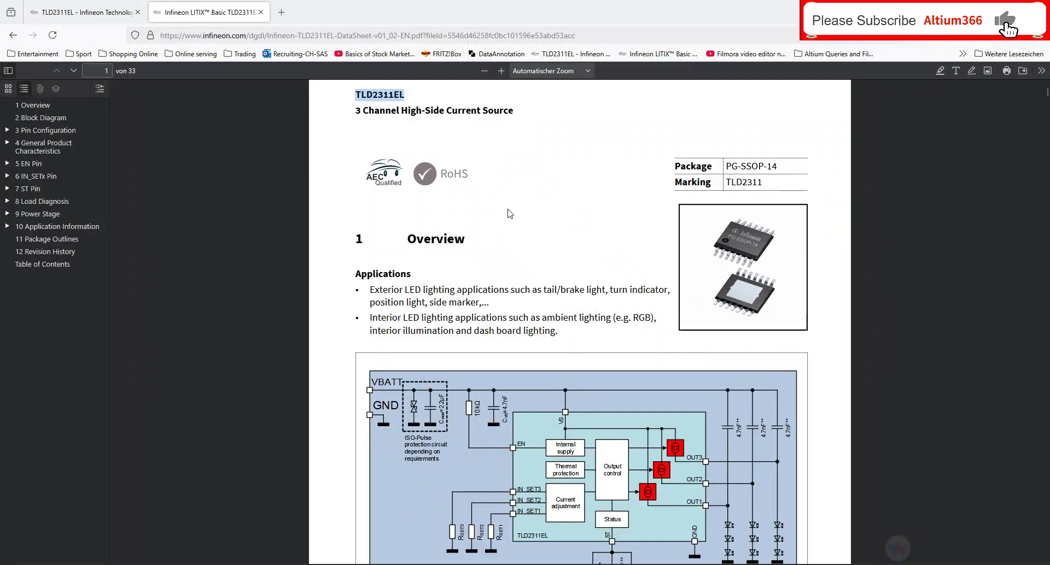
{"action": "left_click_drag", "start_coordinate": [515, 122], "coordinate": [356, 105]}
{"action": "key", "text": "ctrl+c"}
{"action": "key", "text": "alt+Tab"}
{"action": "left_click_drag", "start_coordinate": [908, 176], "coordinate": [785, 176]}
{"action": "key", "text": "ctrl+v"}
Step: Expand the TLD2311EL component's parameter list and set Manufacturer to Infineon
{"action": "left_click", "coordinate": [779, 332]}
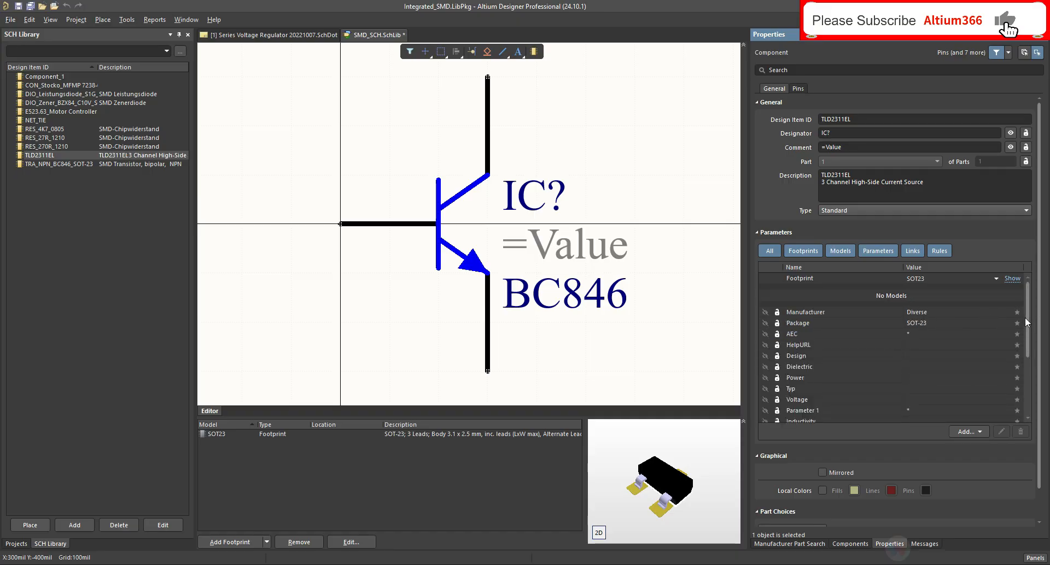
{"action": "left_click_drag", "start_coordinate": [1026, 318], "coordinate": [1025, 310]}
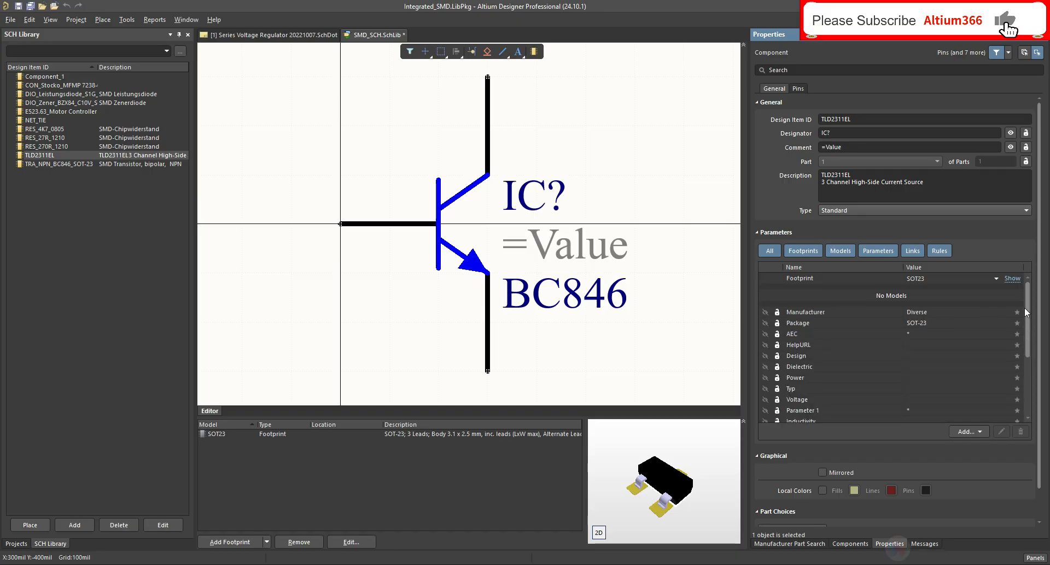
{"action": "left_click", "coordinate": [943, 311]}
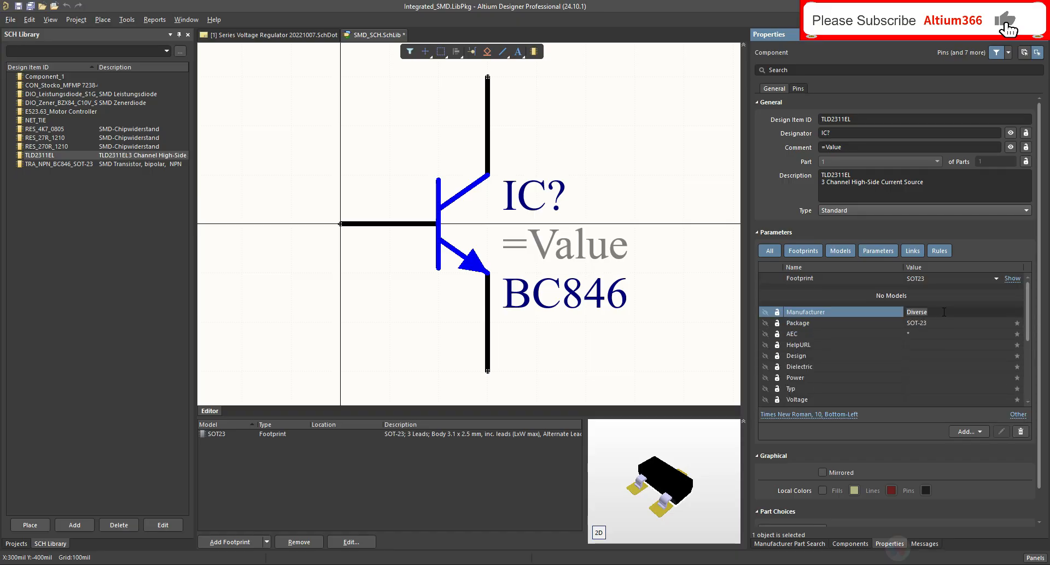
{"action": "type", "text": "Inf"}
{"action": "key", "text": "BackSpace"}
{"action": "type", "text": "on"}
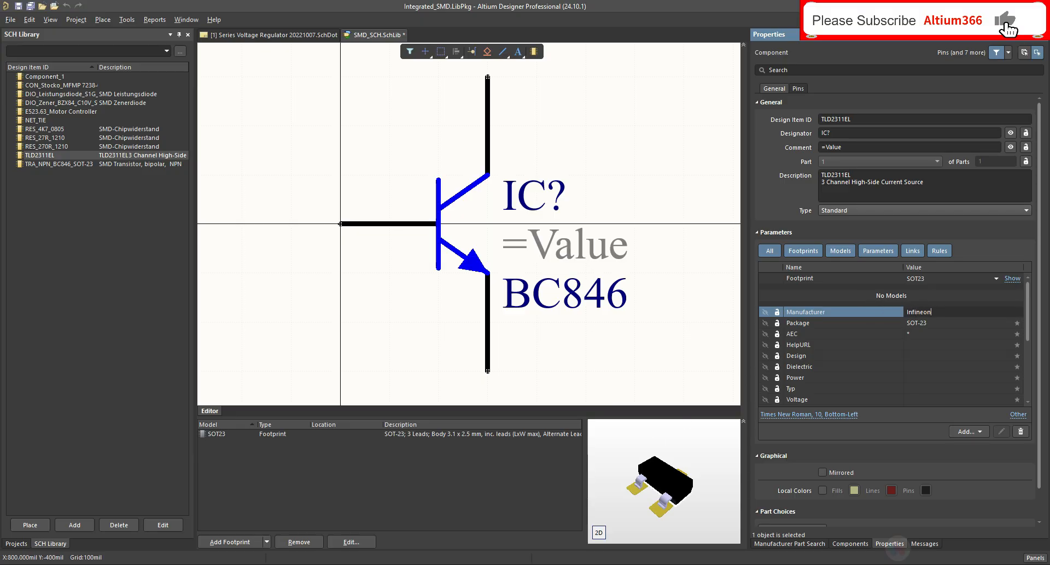
Step: Set the component's Package parameter to TSSOP-14EP
{"action": "double_click", "coordinate": [928, 322]}
{"action": "type", "text": "TSSOP"}
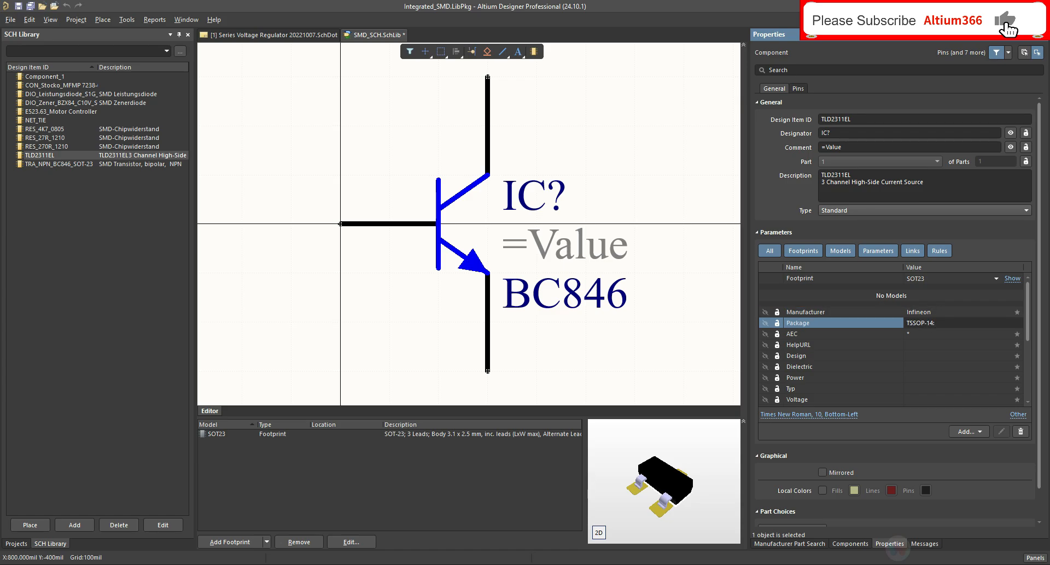
{"action": "type", "text": "-14ep"}
{"action": "key", "text": "BackSpace"}
{"action": "key", "text": "BackSpace"}
{"action": "type", "text": "E"}
Step: Set the HelpURL parameter to the address of Infineon's TLD2311EL product page, copied from the browser
{"action": "left_click", "coordinate": [929, 333]}
{"action": "left_click", "coordinate": [923, 345]}
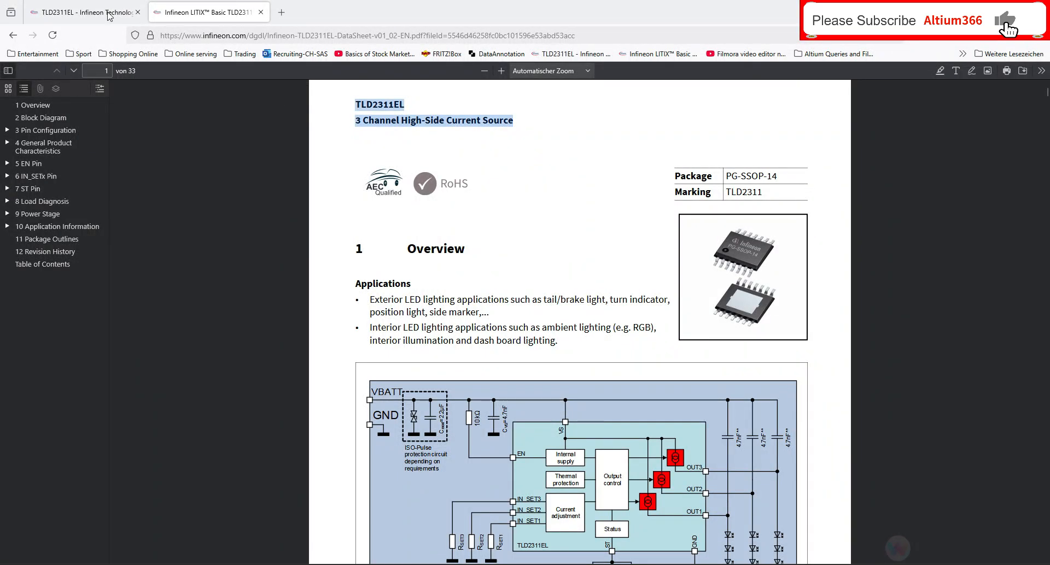
{"action": "key", "text": "ctrl+shift+Tab"}
{"action": "key", "text": "ctrl+l"}
{"action": "key", "text": "ctrl+c"}
{"action": "key", "text": "alt+Tab"}
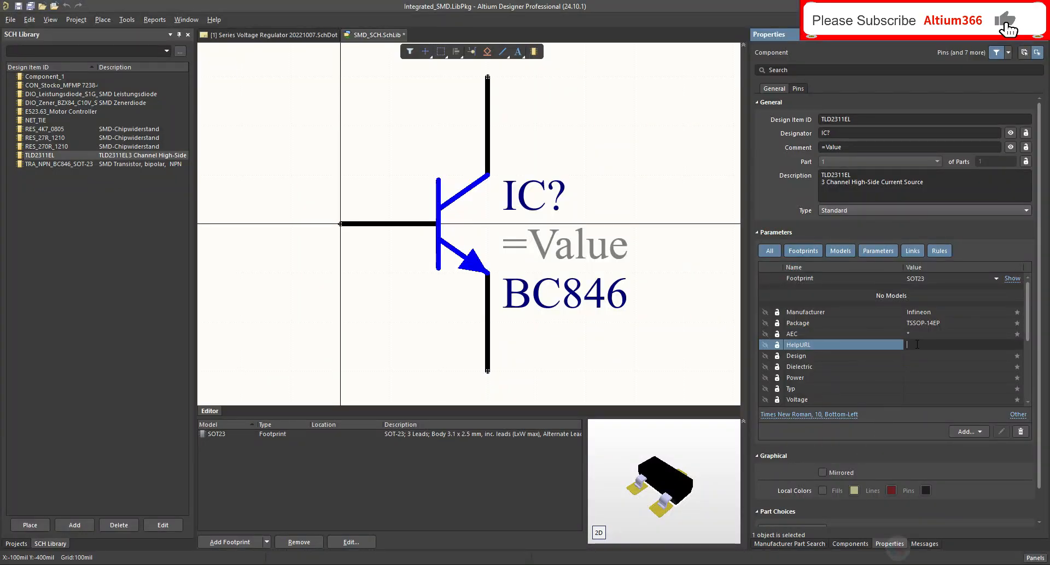
{"action": "key", "text": "ctrl+v"}
Step: Set the component's Design parameter to SMD
{"action": "left_click", "coordinate": [919, 360]}
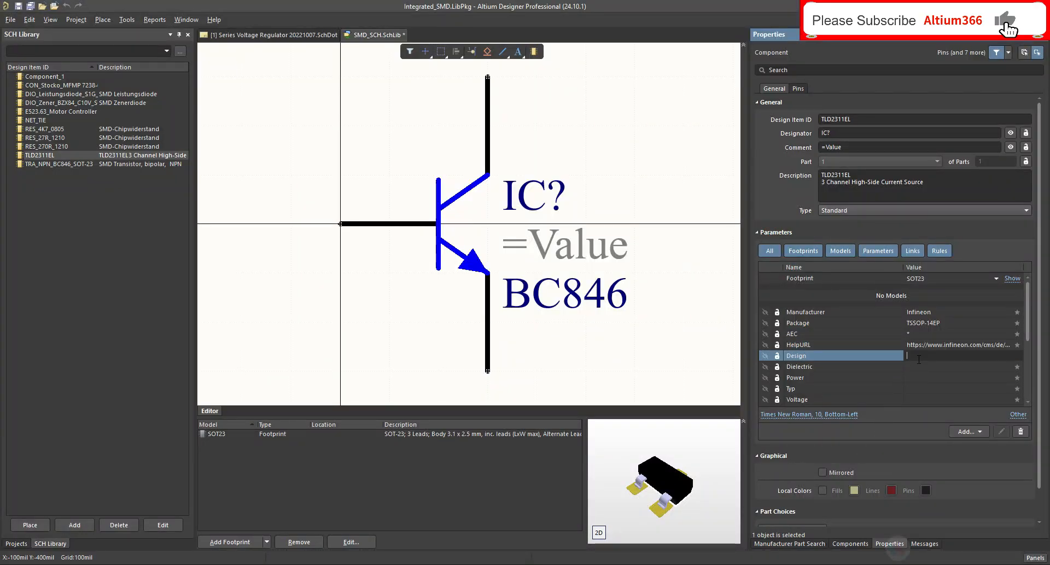
{"action": "type", "text": "SMD"}
{"action": "left_click", "coordinate": [919, 376]}
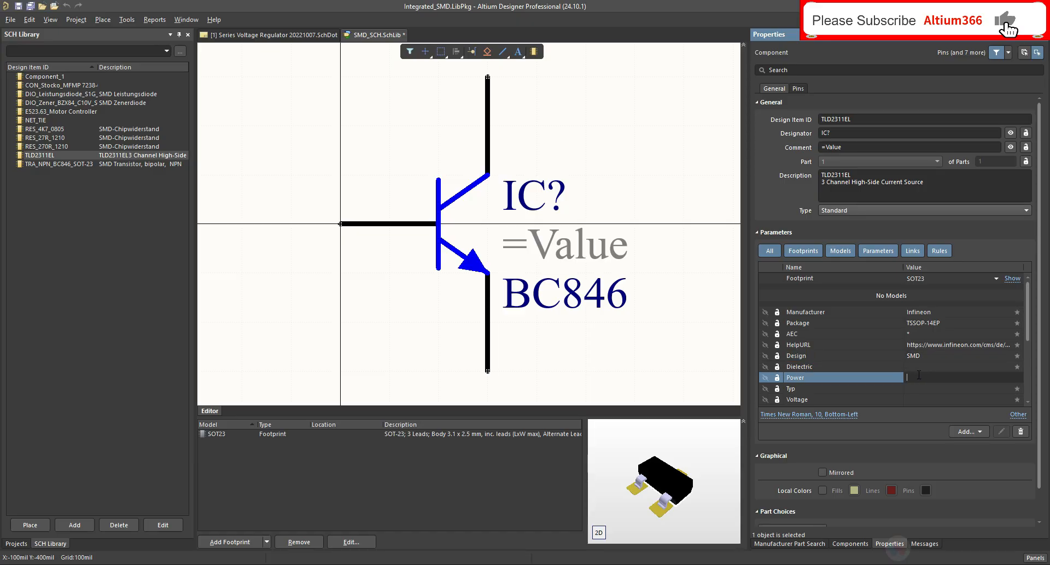
Step: Check the parametrics table on the TLD2311EL product page for a power rating and return to the component's Power parameter
{"action": "left_click", "coordinate": [276, 564]}
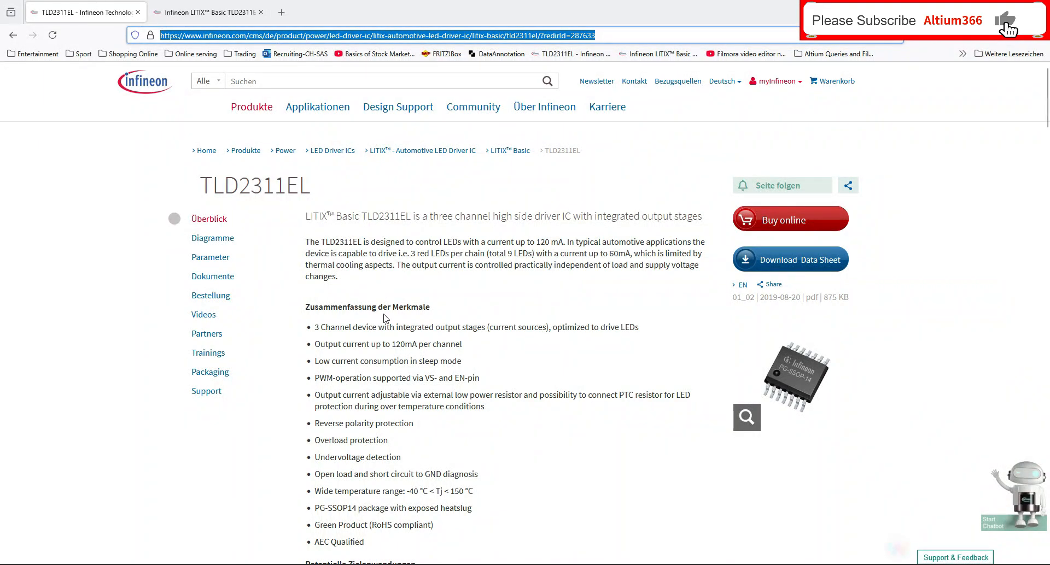
{"action": "scroll", "coordinate": [385, 318], "scroll_direction": "down", "scroll_amount": 1}
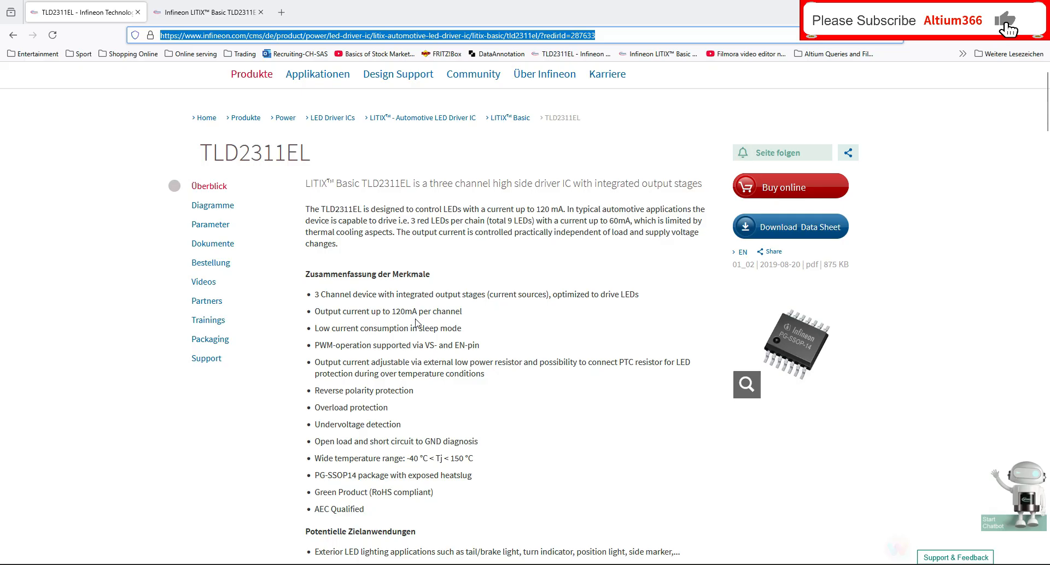
{"action": "left_click_drag", "start_coordinate": [1046, 117], "coordinate": [1048, 245]}
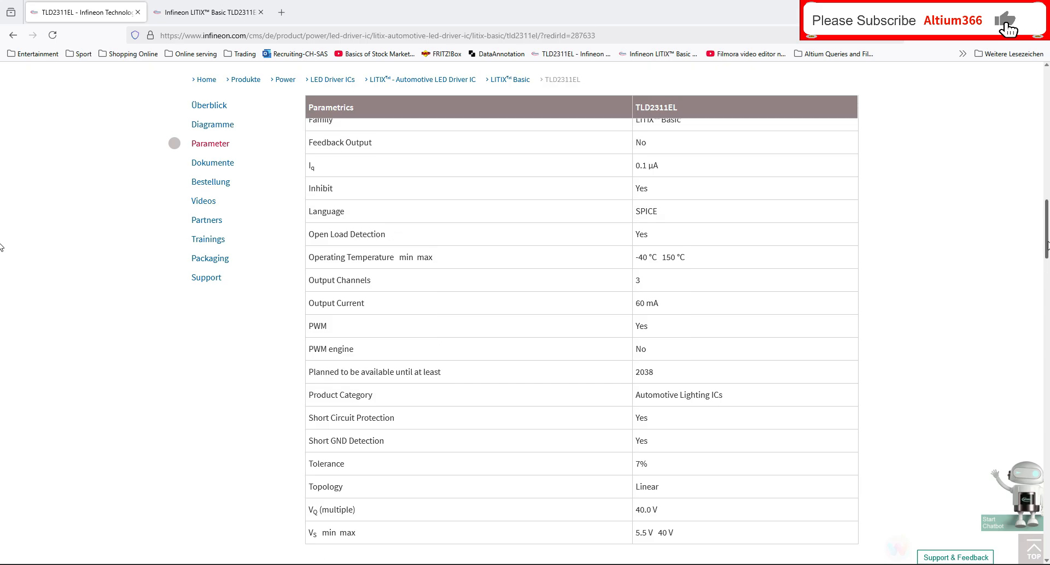
{"action": "scroll", "coordinate": [687, 324], "scroll_direction": "up", "scroll_amount": 1}
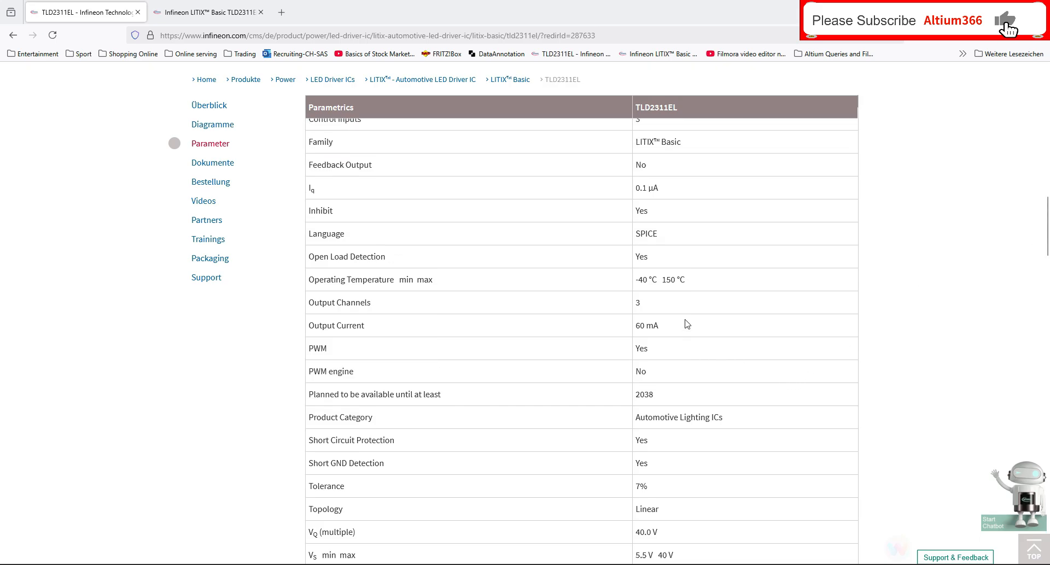
{"action": "scroll", "coordinate": [686, 326], "scroll_direction": "up", "scroll_amount": 1}
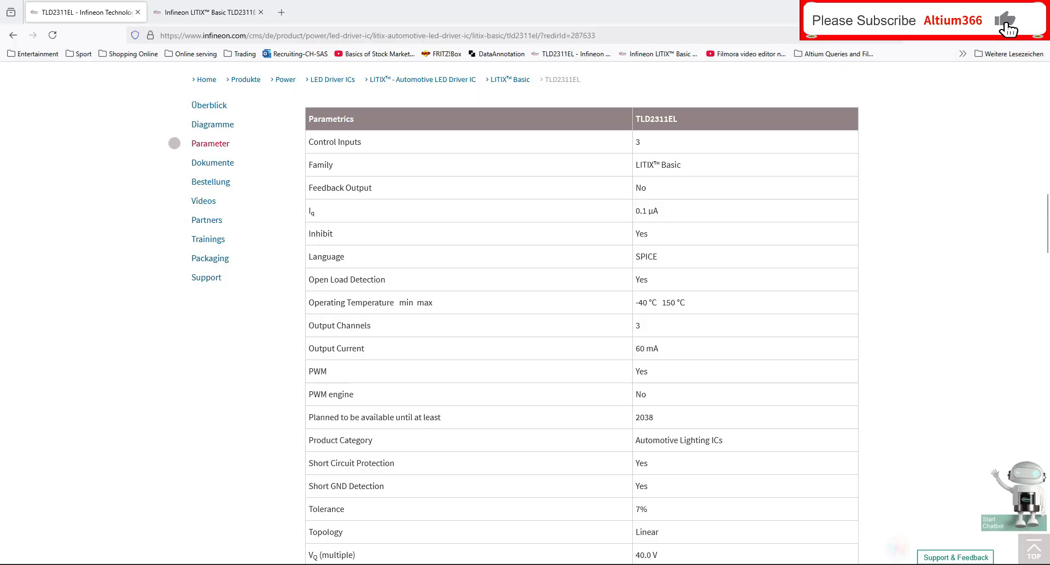
{"action": "left_click", "coordinate": [984, 10]}
{"action": "left_click_drag", "start_coordinate": [1028, 335], "coordinate": [1029, 365]}
{"action": "left_click", "coordinate": [923, 306]}
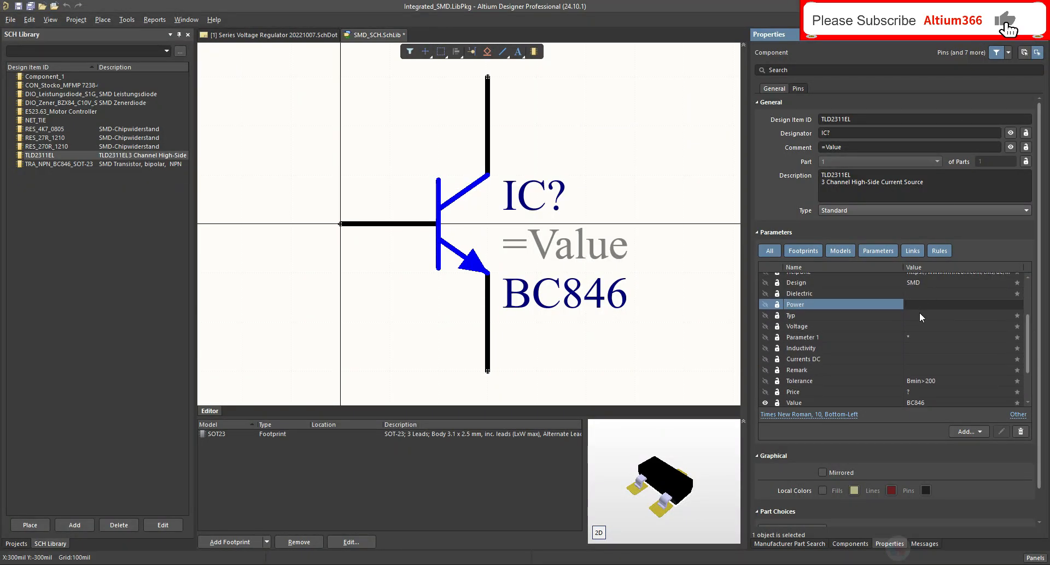
Step: Change the Design parameter to IC and set the Typ parameter to SMD
{"action": "left_click", "coordinate": [916, 316]}
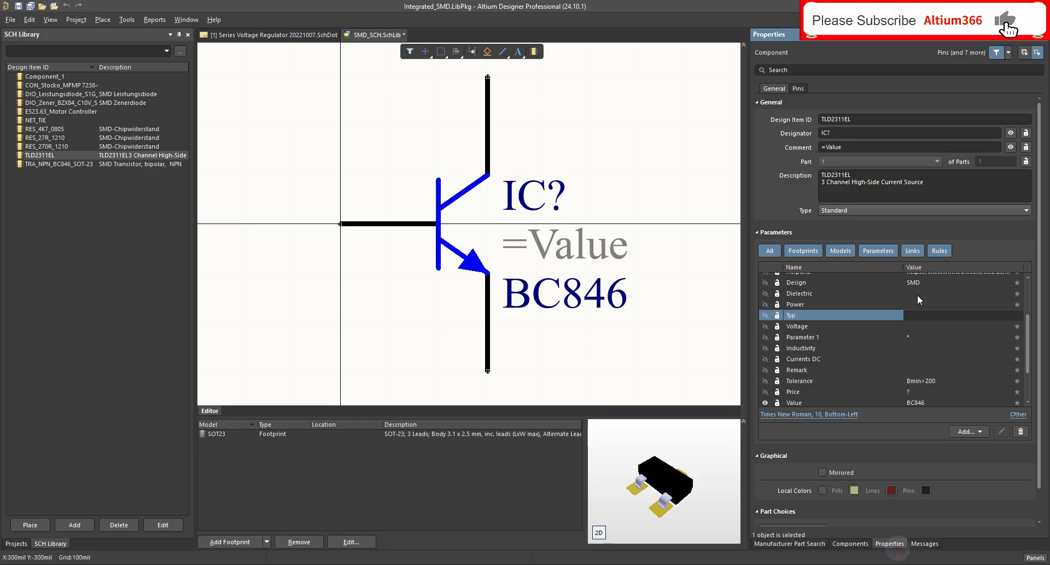
{"action": "left_click", "coordinate": [926, 282]}
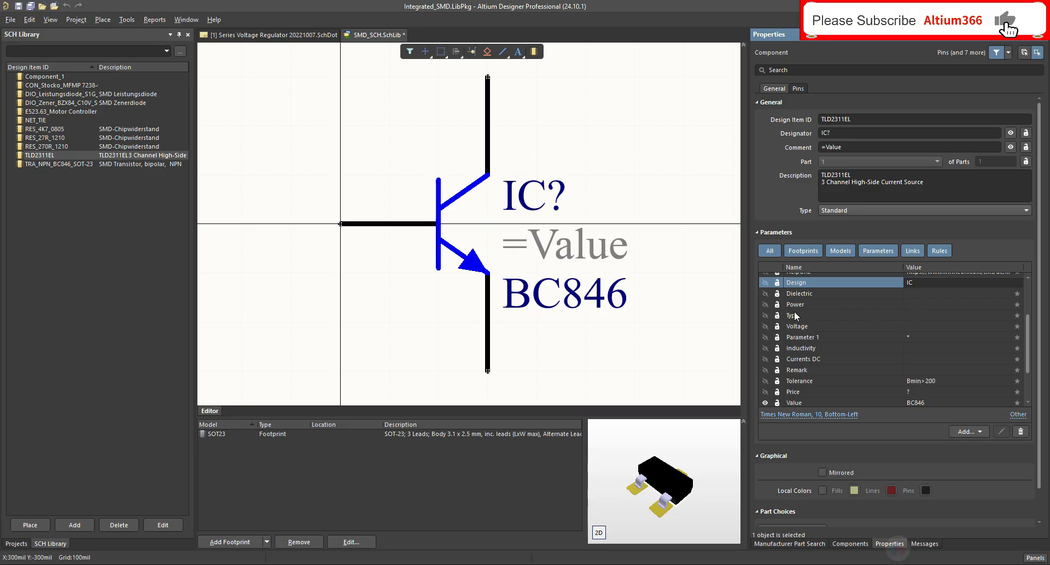
{"action": "left_click", "coordinate": [924, 314]}
{"action": "type", "text": "smd"}
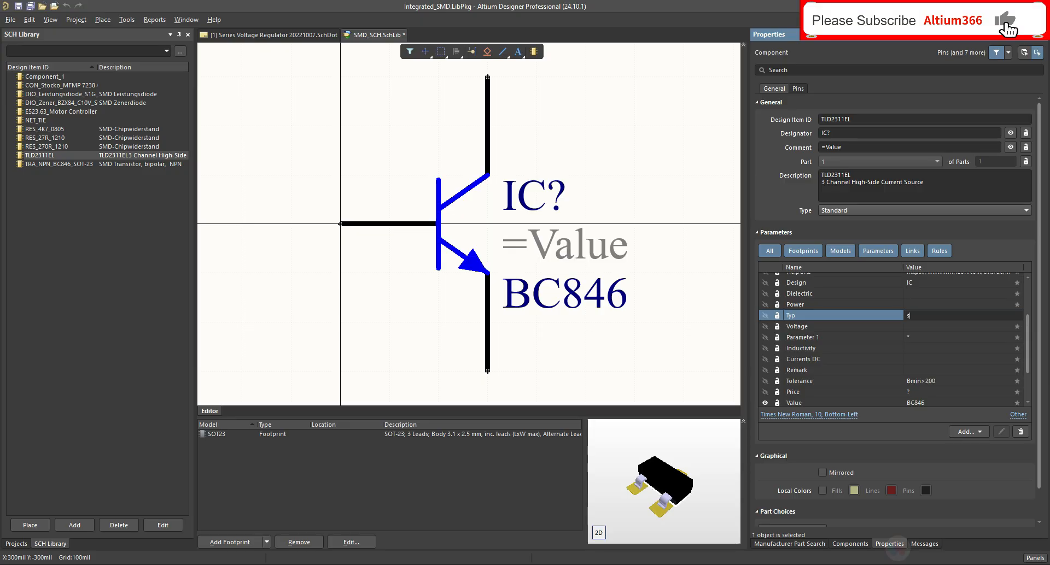
{"action": "key", "text": "BackSpace"}
{"action": "key", "text": "BackSpace"}
{"action": "key", "text": "BackSpace"}
{"action": "type", "text": "SMD"}
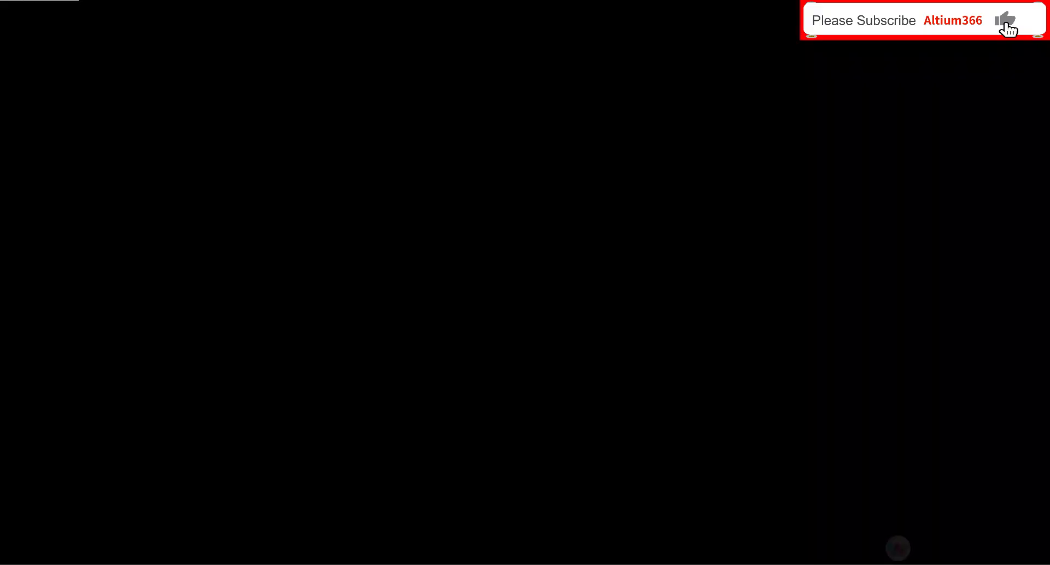
Step: Set the Voltage parameter to the product page's supply range, 5.5 V - 40 V, and delete Parameter 1
{"action": "scroll", "coordinate": [696, 454], "scroll_direction": "down", "scroll_amount": 2}
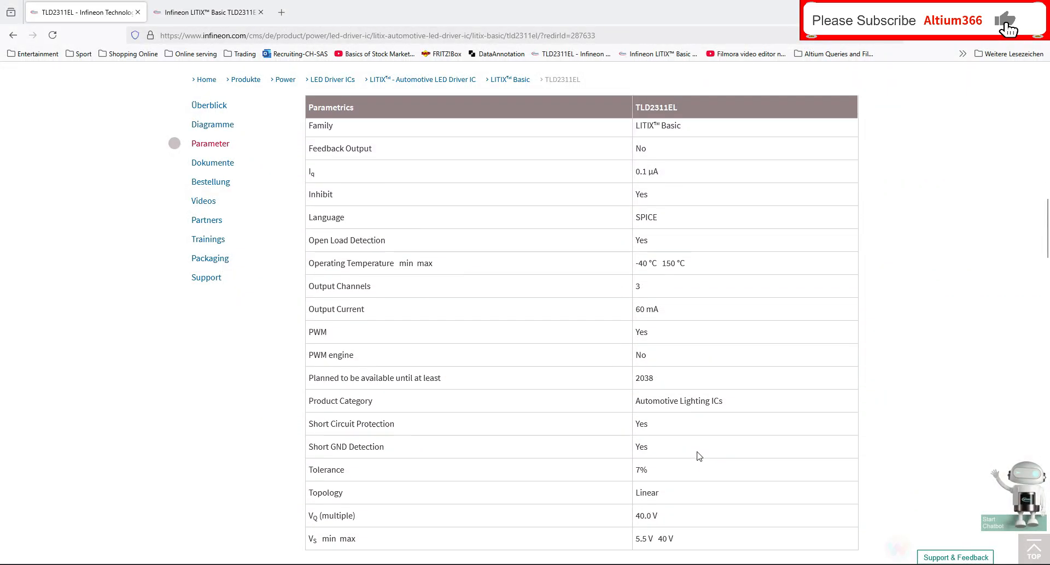
{"action": "left_click_drag", "start_coordinate": [674, 505], "coordinate": [635, 506]}
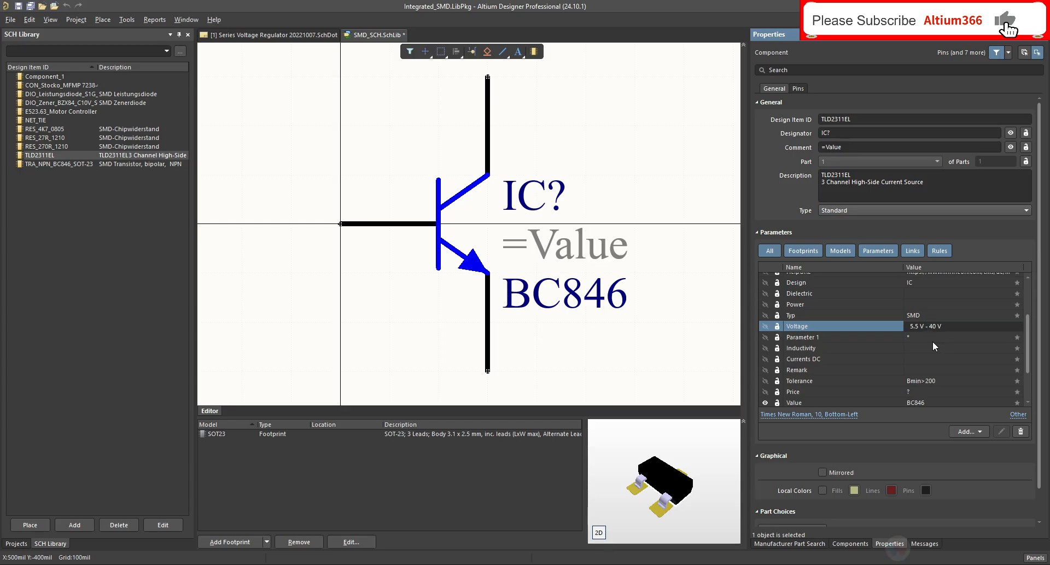
{"action": "left_click", "coordinate": [838, 339]}
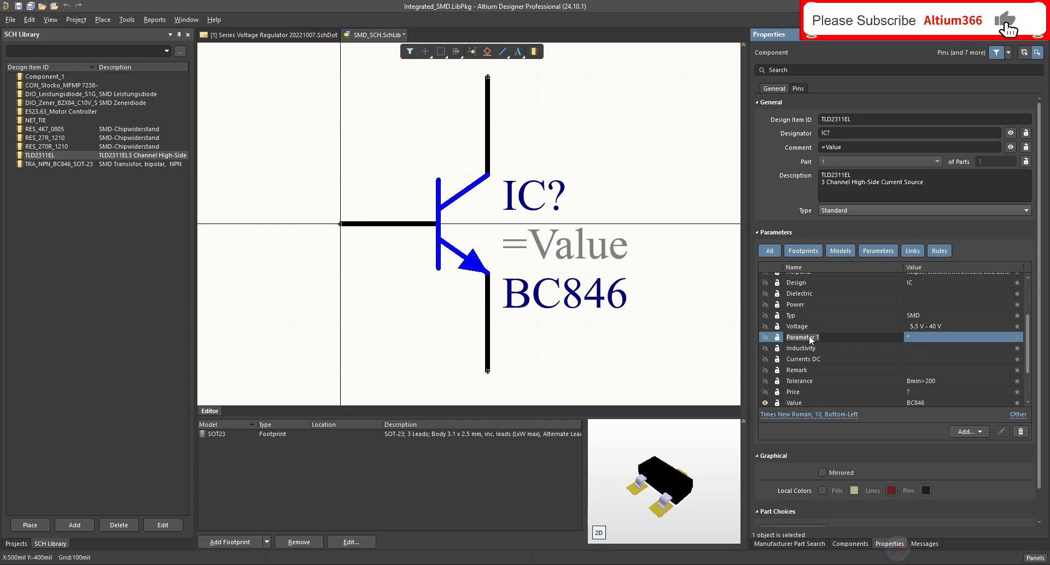
{"action": "left_click", "coordinate": [1020, 431]}
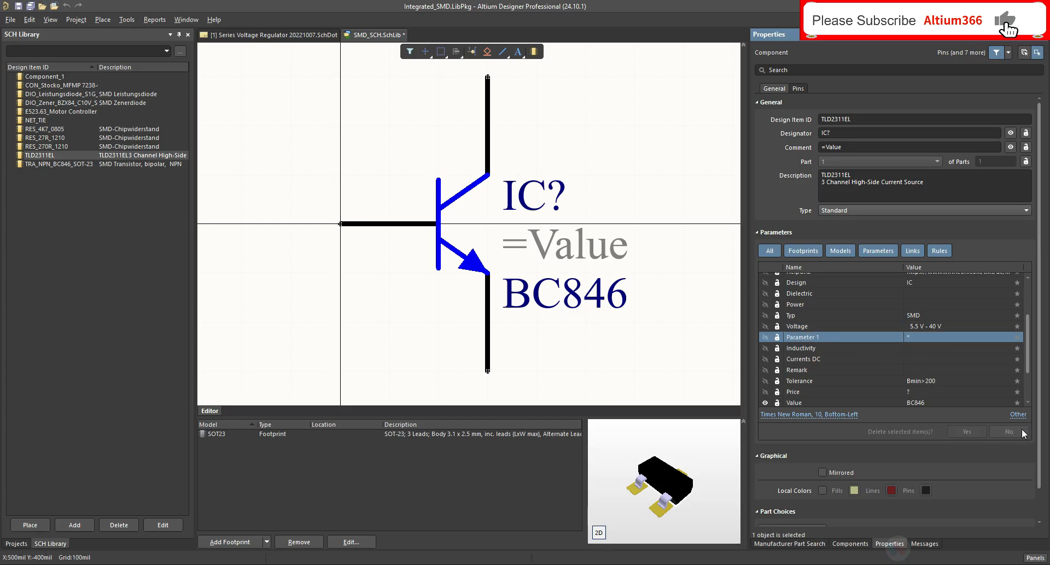
{"action": "left_click", "coordinate": [970, 432]}
Step: Set the Currents DC parameter to 60mA / Channel, checking the output current on the product page
{"action": "left_click", "coordinate": [912, 338]}
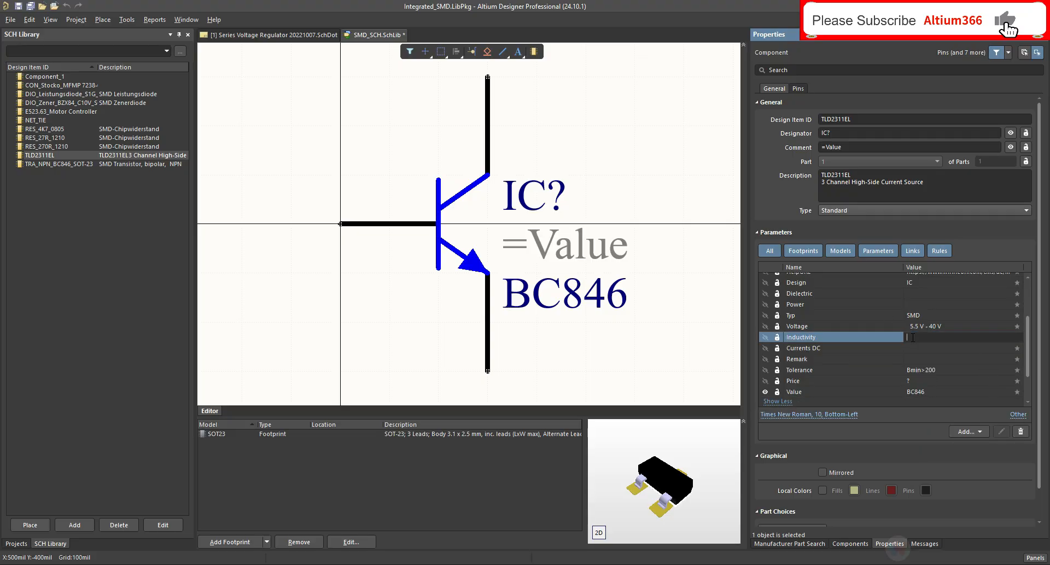
{"action": "left_click", "coordinate": [905, 349]}
{"action": "type", "text": "60mA"}
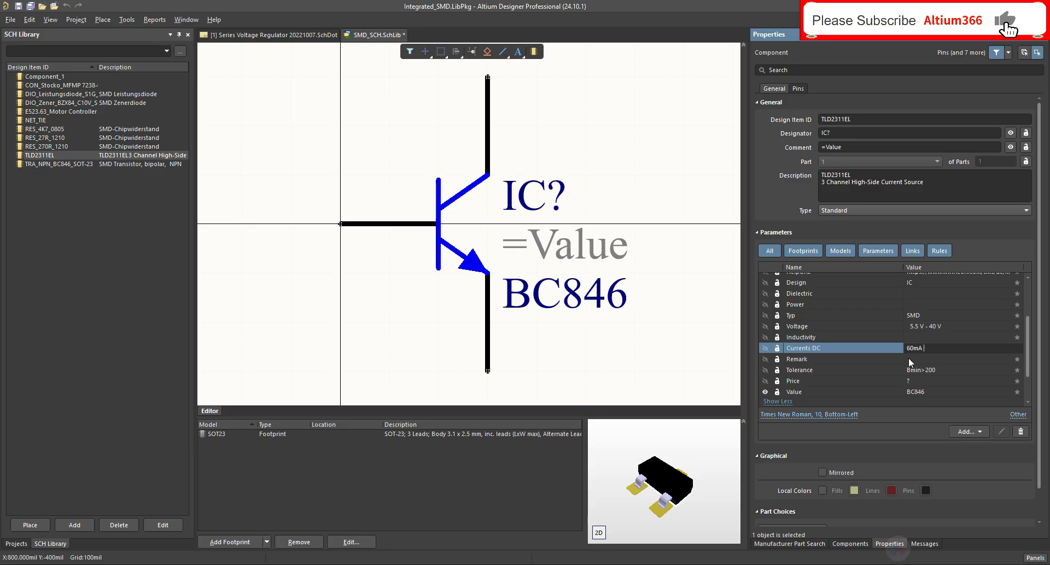
{"action": "type", "text": "/ Channeö"}
{"action": "key", "text": "BackSpace"}
{"action": "type", "text": "l"}
{"action": "key", "text": "alt+Tab"}
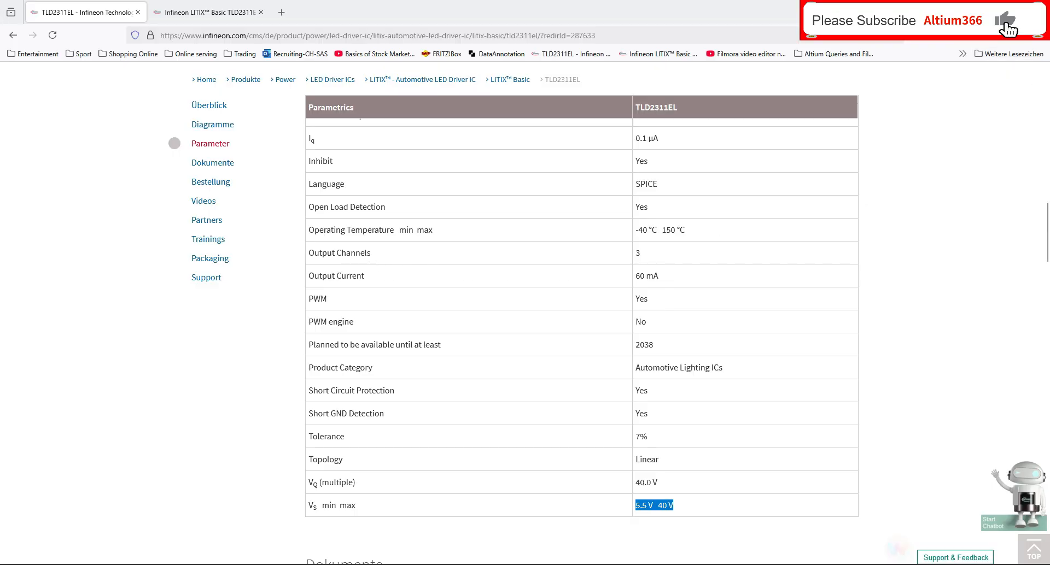
{"action": "key", "text": "alt+Tab"}
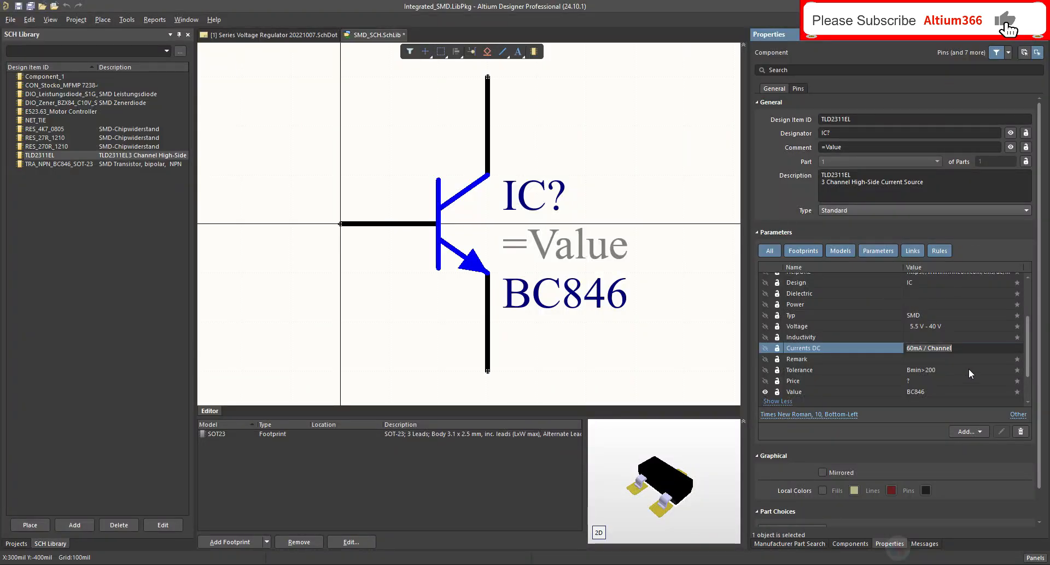
Step: Clear the value of the Tolerance parameter
{"action": "left_click", "coordinate": [945, 370]}
{"action": "key", "text": "BackSpace"}
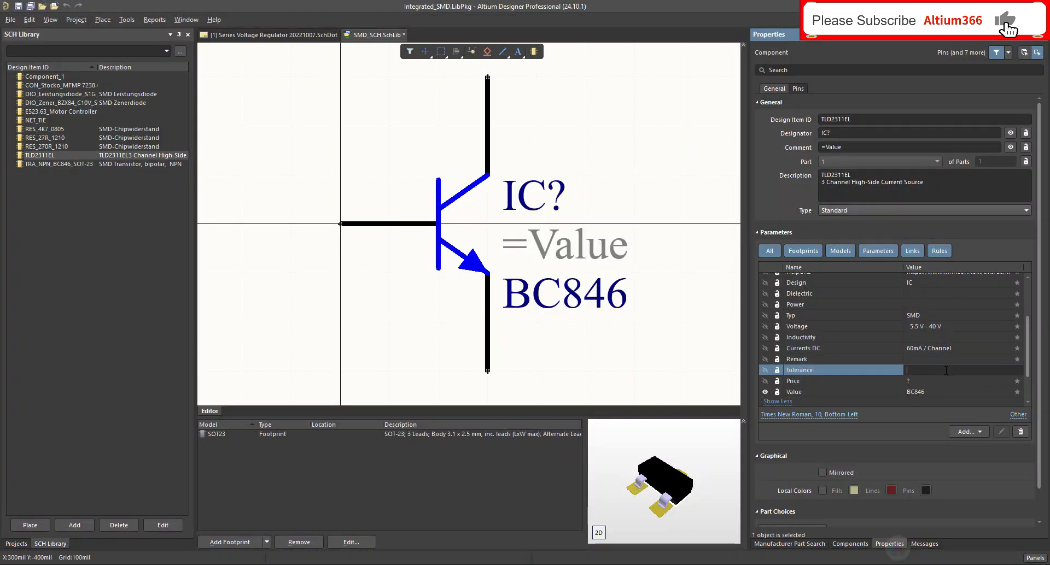
{"action": "left_click", "coordinate": [928, 377]}
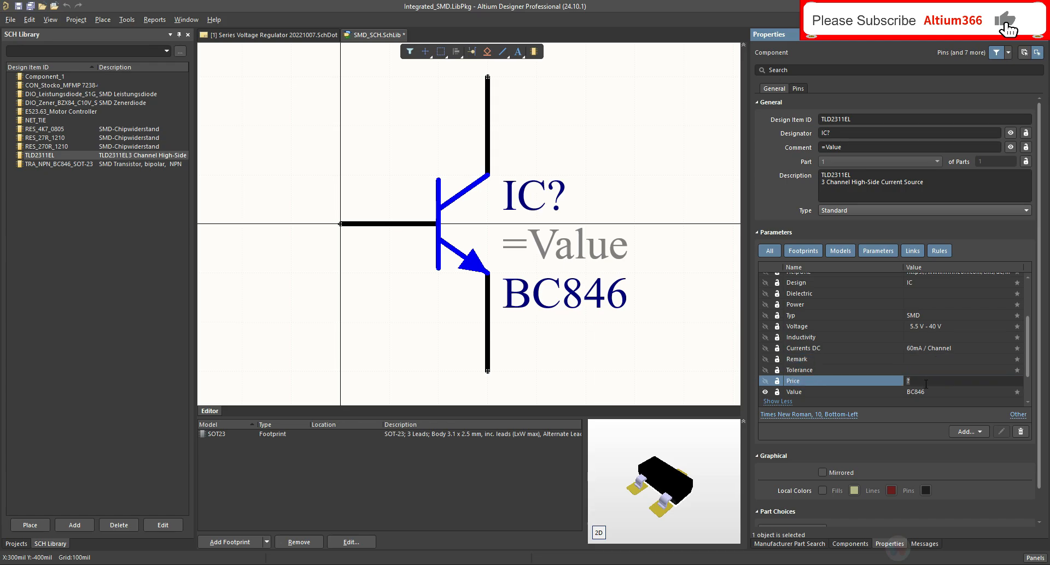
Step: Replace the Value parameter with TLD2311EL, copied from the Design Item ID
{"action": "left_click", "coordinate": [934, 393]}
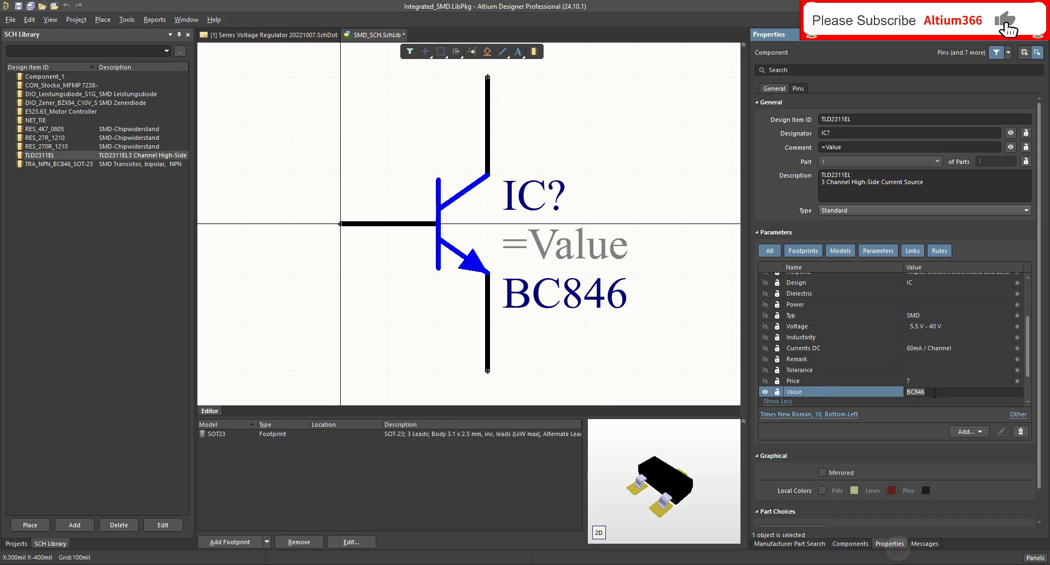
{"action": "left_click", "coordinate": [860, 117]}
{"action": "key", "text": "ctrl+c"}
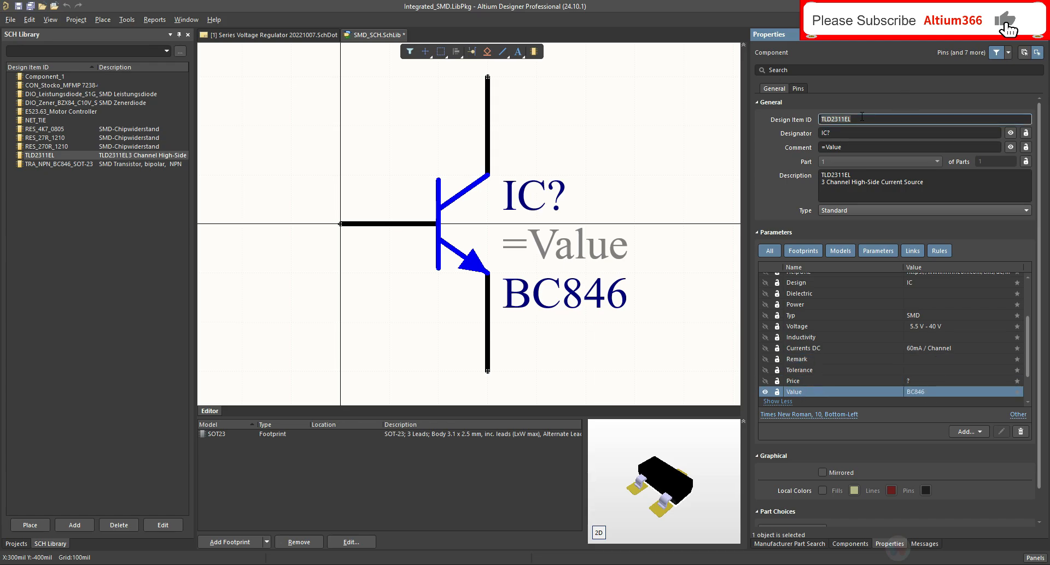
{"action": "left_click", "coordinate": [934, 391]}
{"action": "key", "text": "ctrl+v"}
{"action": "key", "text": "Return"}
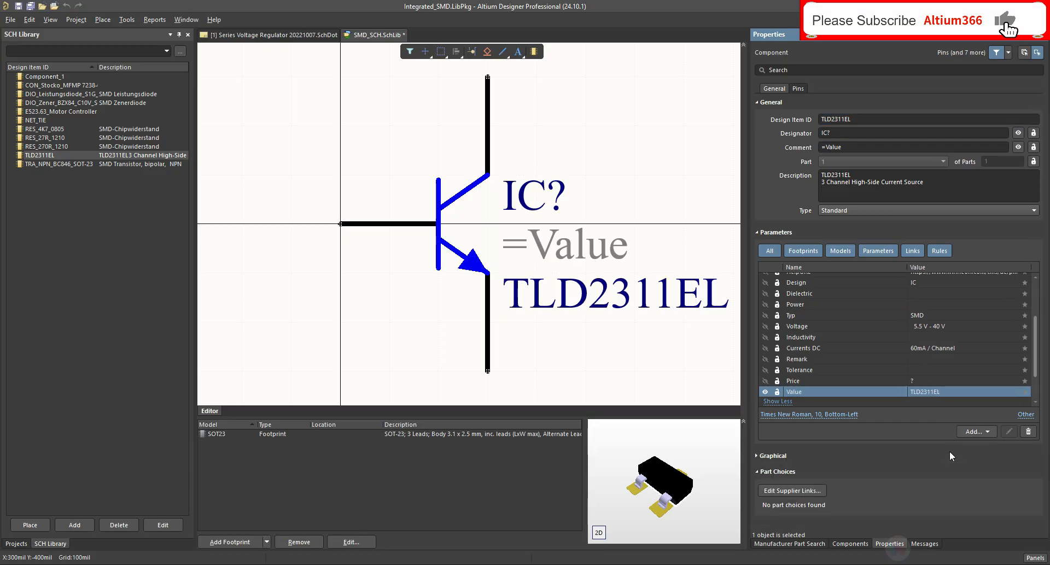
Step: Save the schematic library and review the component's completed parameter list
{"action": "scroll", "coordinate": [1037, 366], "scroll_direction": "up", "scroll_amount": 5}
{"action": "key", "text": "ctrl+s"}
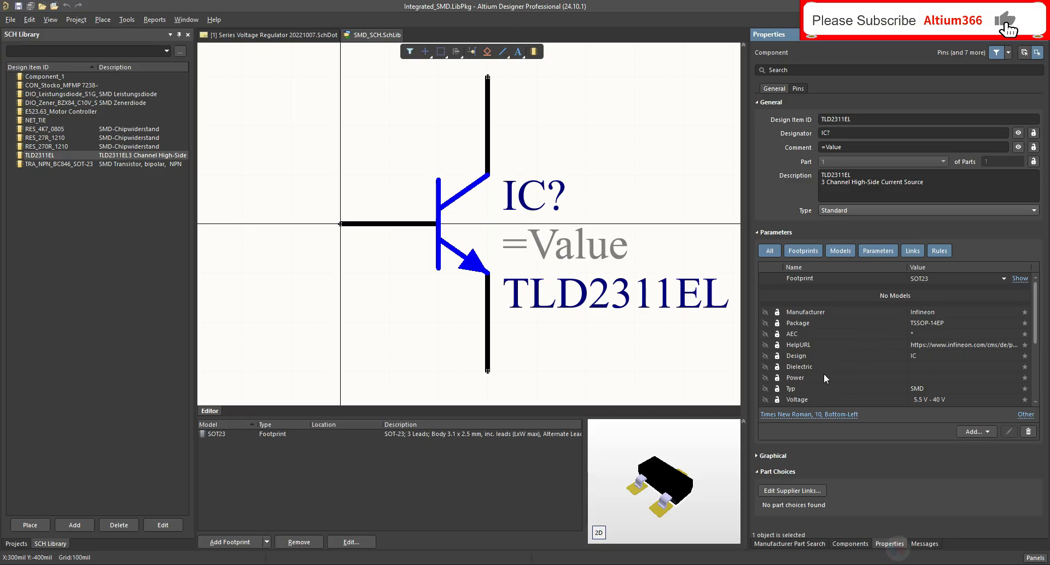
{"action": "scroll", "coordinate": [1038, 307], "scroll_direction": "down", "scroll_amount": 3}
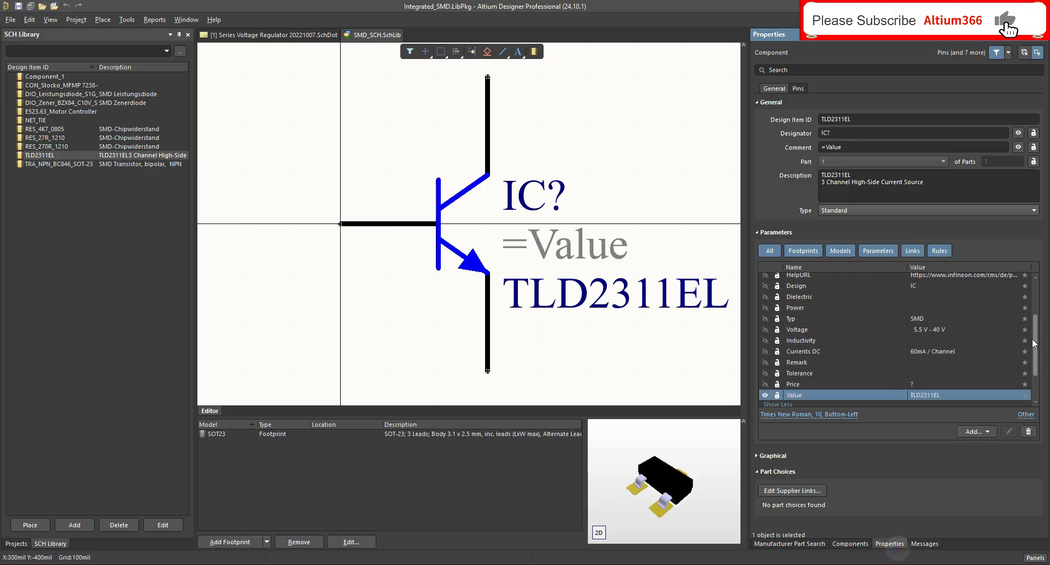
{"action": "left_click_drag", "start_coordinate": [1035, 344], "coordinate": [1029, 301]}
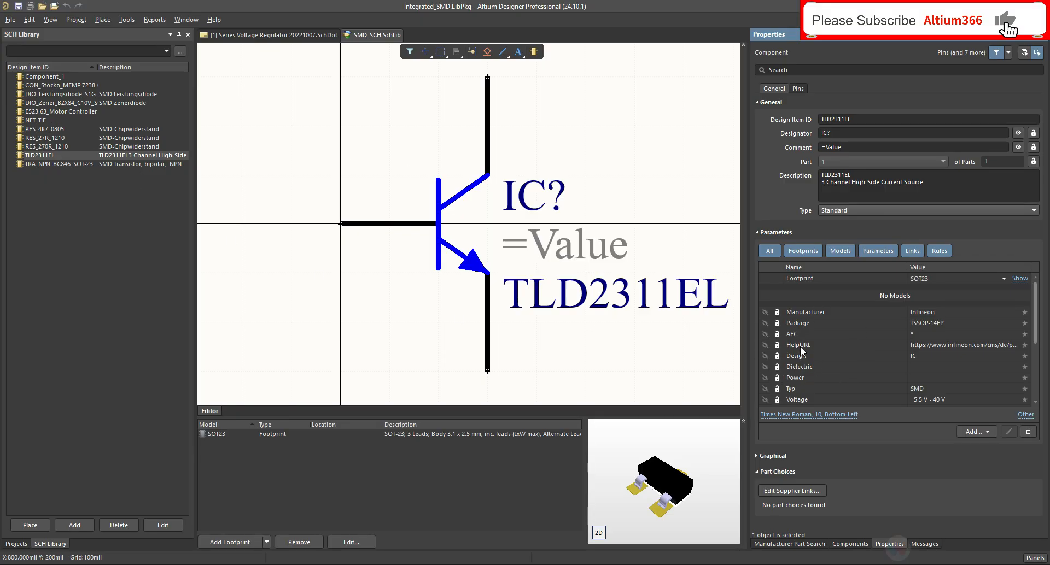
Step: Delete the inherited transistor drawing with its pins and remove the SOT23 footprint from TLD2311EL
{"action": "left_click", "coordinate": [297, 103]}
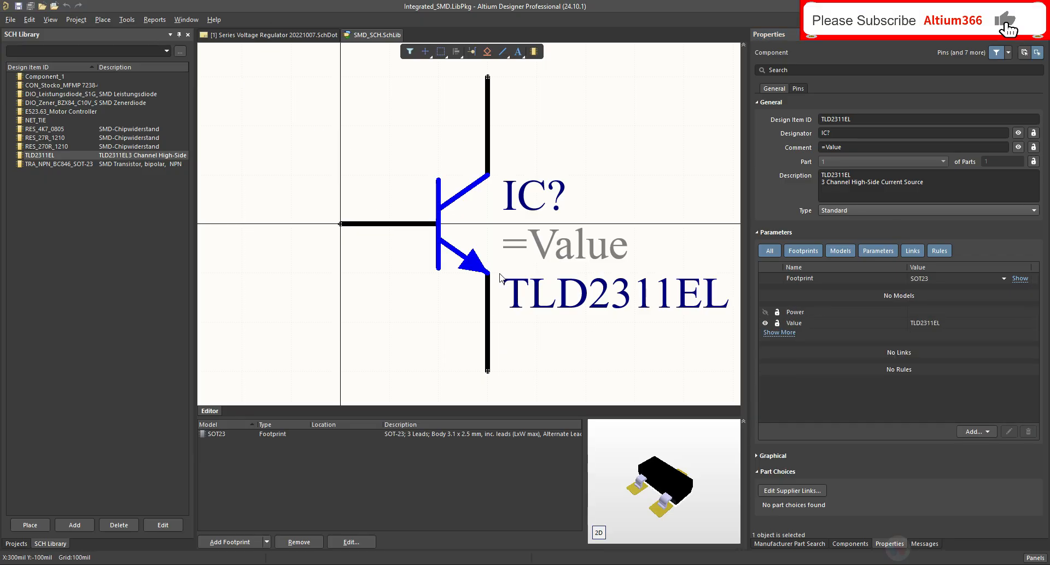
{"action": "scroll", "coordinate": [425, 315], "scroll_direction": "down", "scroll_amount": 2, "text": "ctrl"}
{"action": "scroll", "coordinate": [425, 312], "scroll_direction": "down", "scroll_amount": 2, "text": "ctrl"}
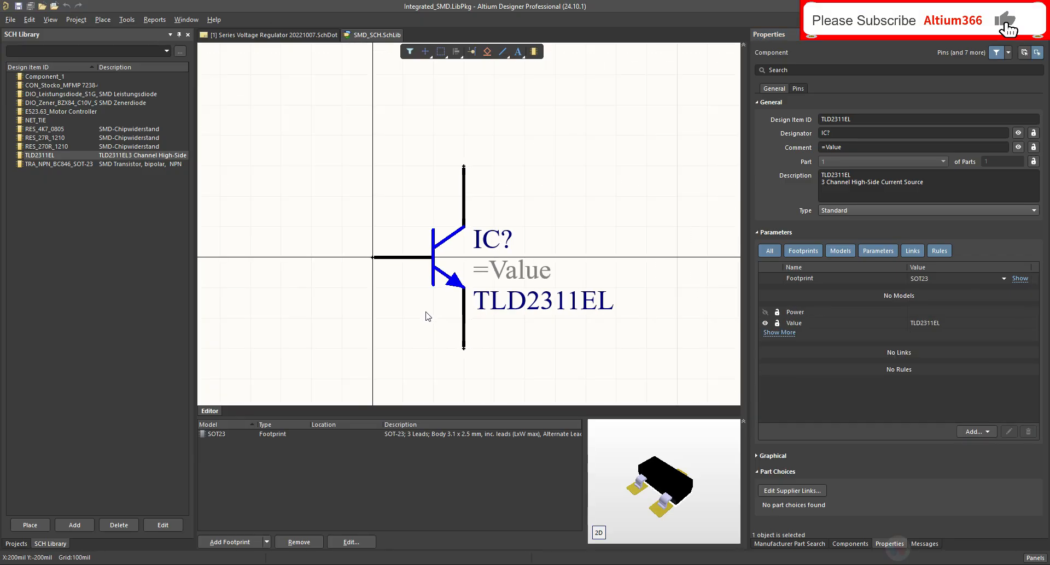
{"action": "left_click_drag", "start_coordinate": [320, 126], "coordinate": [626, 360]}
{"action": "key", "text": "Delete"}
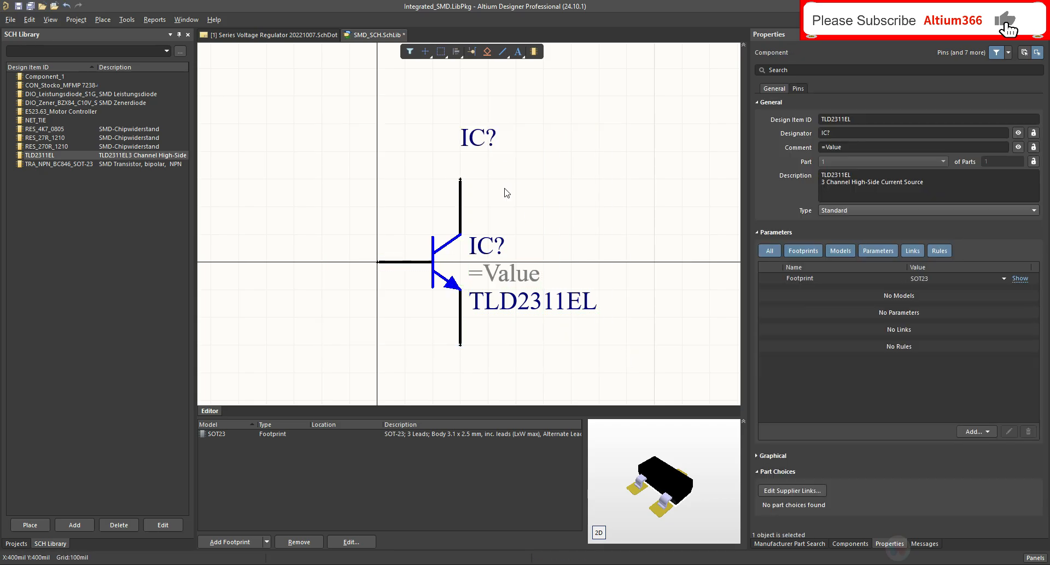
{"action": "left_click", "coordinate": [224, 434]}
{"action": "left_click", "coordinate": [299, 543]}
Step: Move the IC? designator above and left of the origin and the TLD2311EL value text below and left of it
{"action": "left_click_drag", "start_coordinate": [483, 138], "coordinate": [401, 56]}
{"action": "scroll", "coordinate": [502, 295], "scroll_direction": "down", "scroll_amount": 1, "text": "ctrl"}
{"action": "left_click_drag", "start_coordinate": [430, 116], "coordinate": [420, 73]}
{"action": "left_click_drag", "start_coordinate": [421, 75], "coordinate": [401, 75]}
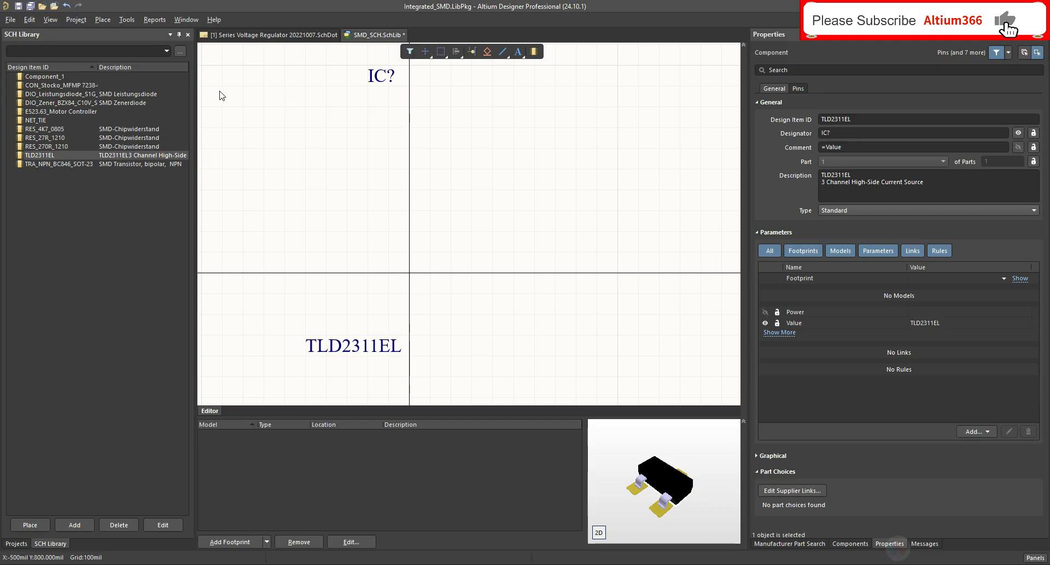
Step: Draw the component body as a rectangle from the origin, 700 mil wide and 1500 mil high
{"action": "left_click", "coordinate": [101, 20]}
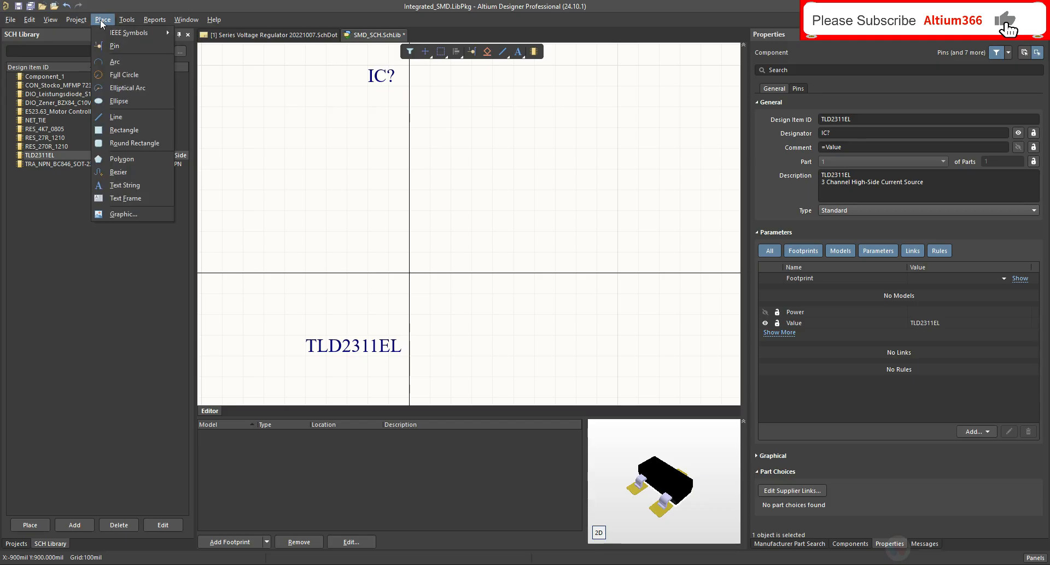
{"action": "left_click", "coordinate": [119, 130]}
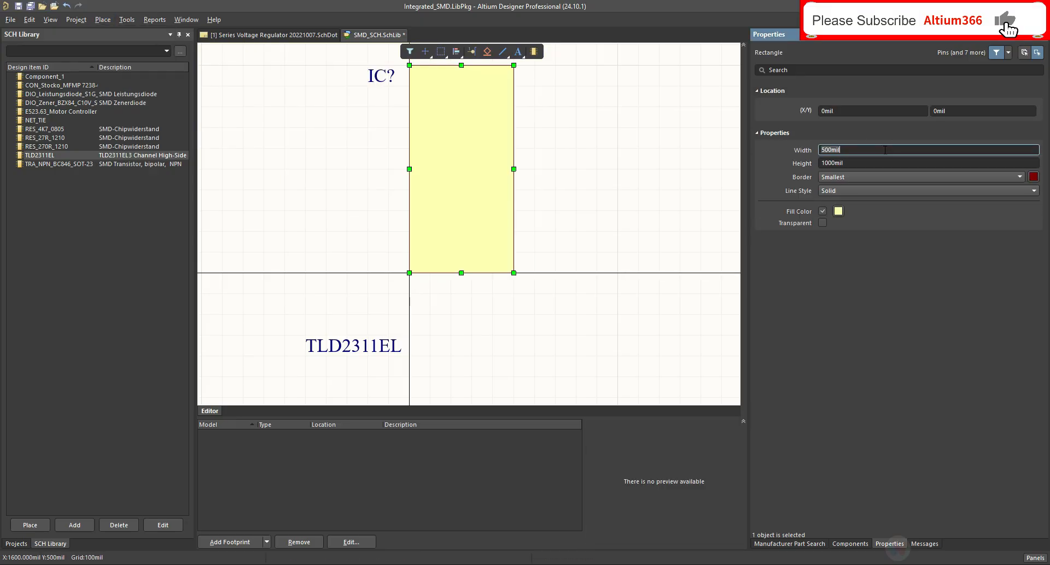
{"action": "type", "text": "700"}
{"action": "key", "text": "Tab"}
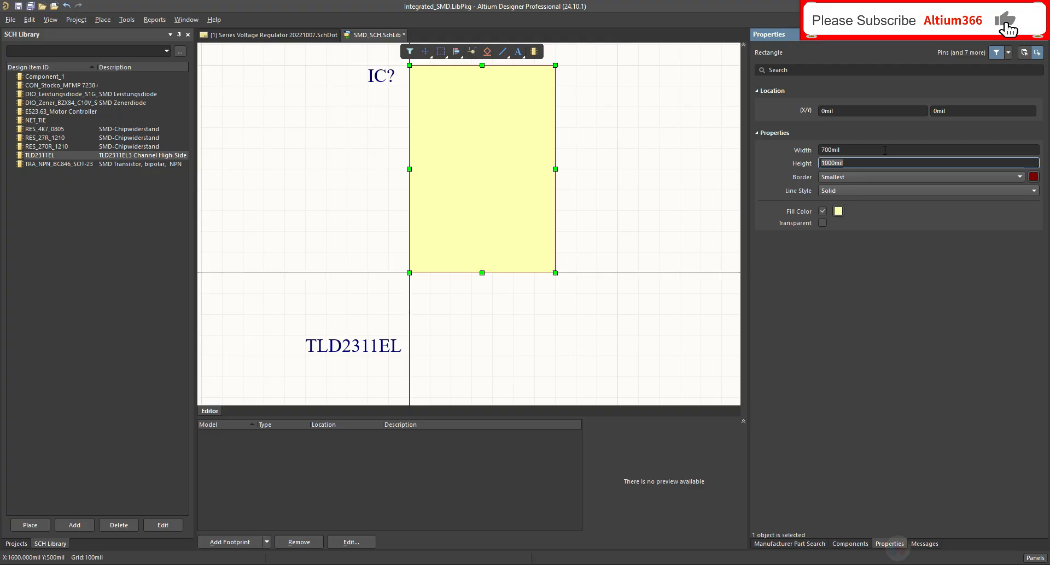
{"action": "type", "text": "1500"}
{"action": "key", "text": "Return"}
{"action": "left_click", "coordinate": [384, 150]}
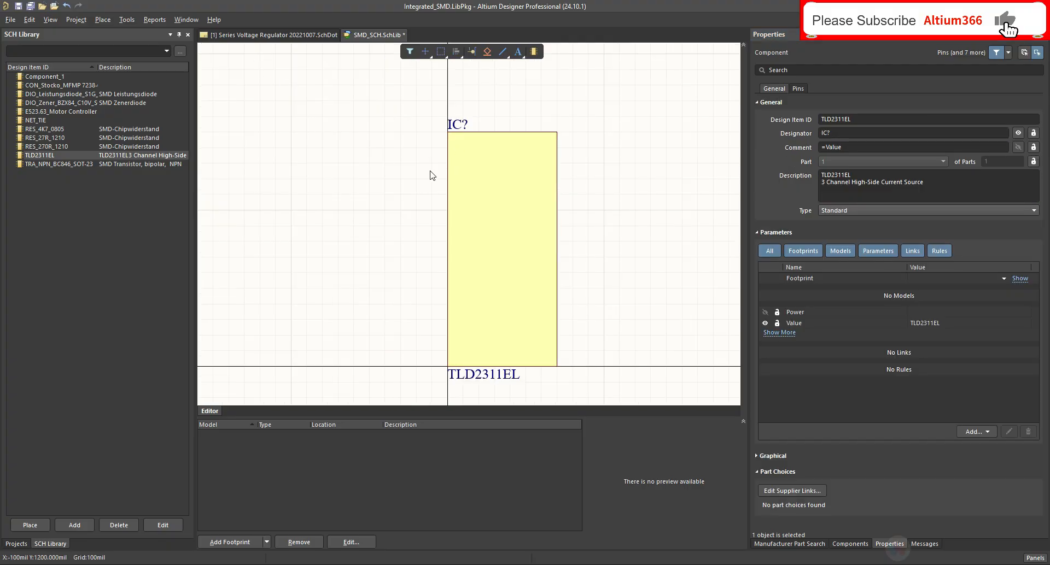
Step: Place a pin on the body's left edge at 0 mil, 1400 mil, facing outward, and set its designator to 1
{"action": "left_click", "coordinate": [126, 20]}
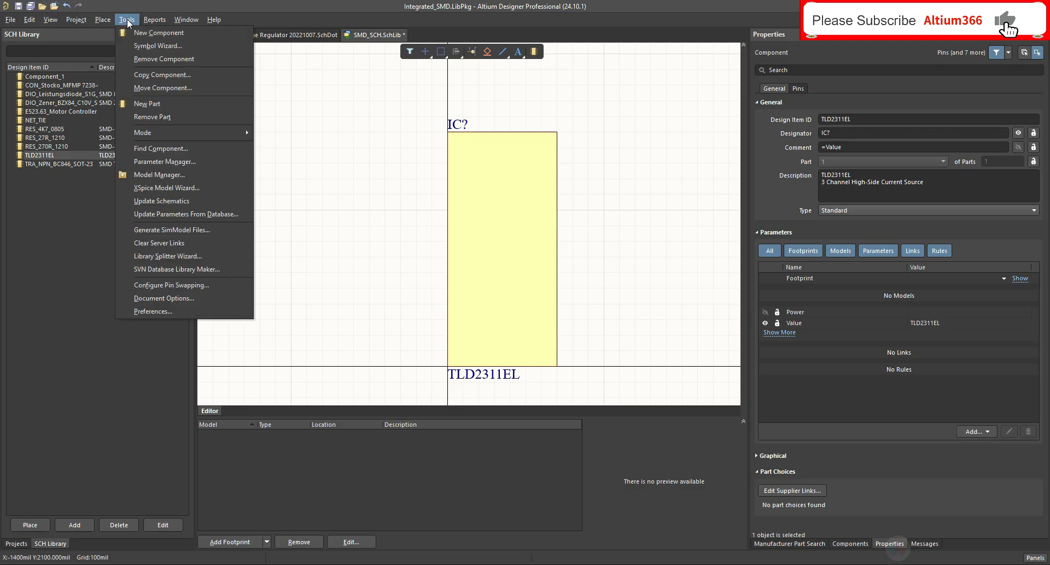
{"action": "mouse_move", "coordinate": [103, 20]}
{"action": "left_click", "coordinate": [125, 47]}
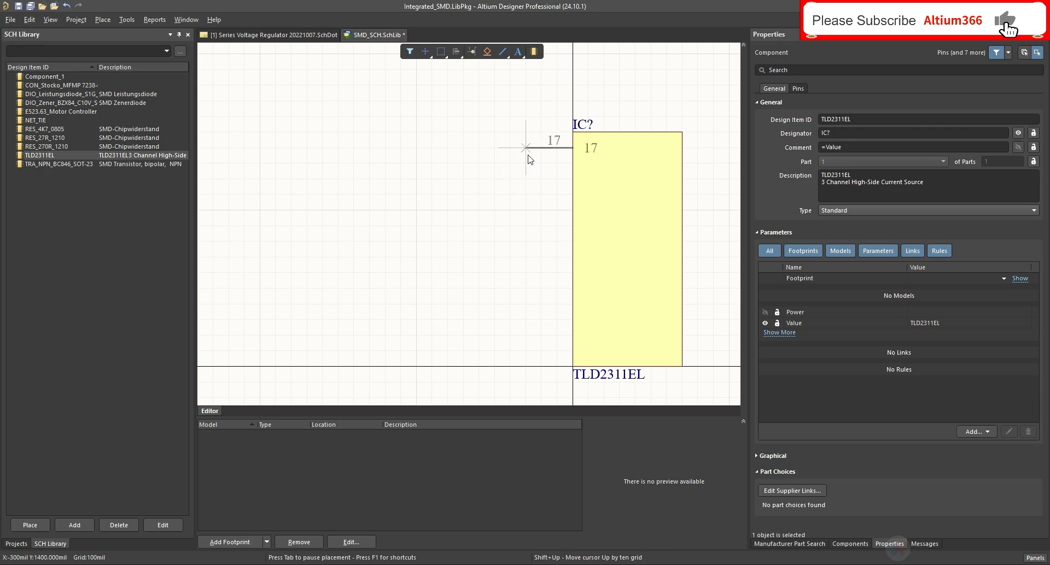
{"action": "left_click", "coordinate": [528, 156]}
{"action": "right_click", "coordinate": [526, 163]}
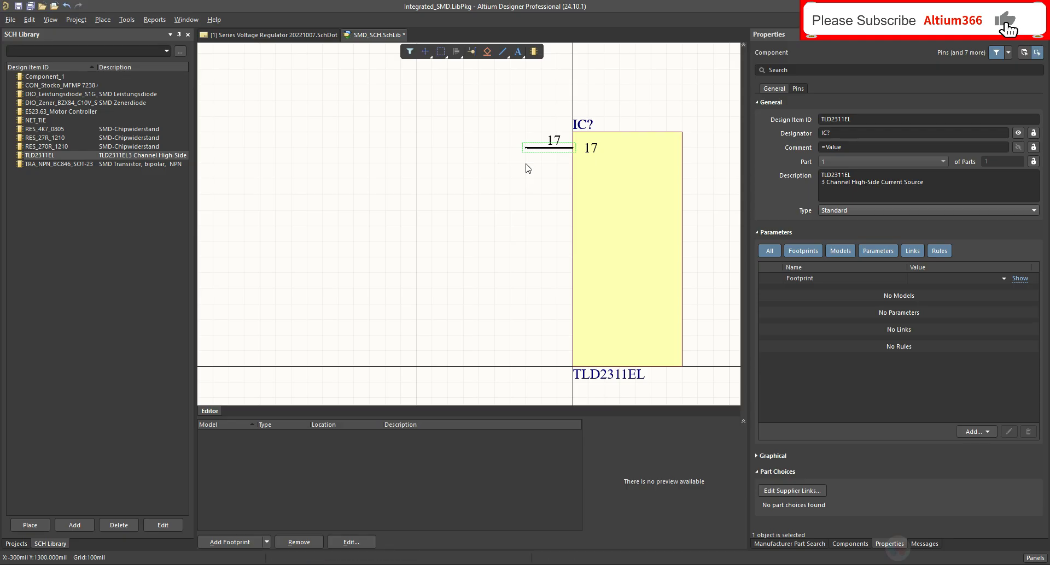
{"action": "left_click", "coordinate": [550, 148]}
{"action": "left_click", "coordinate": [560, 183]}
{"action": "left_click", "coordinate": [540, 148]}
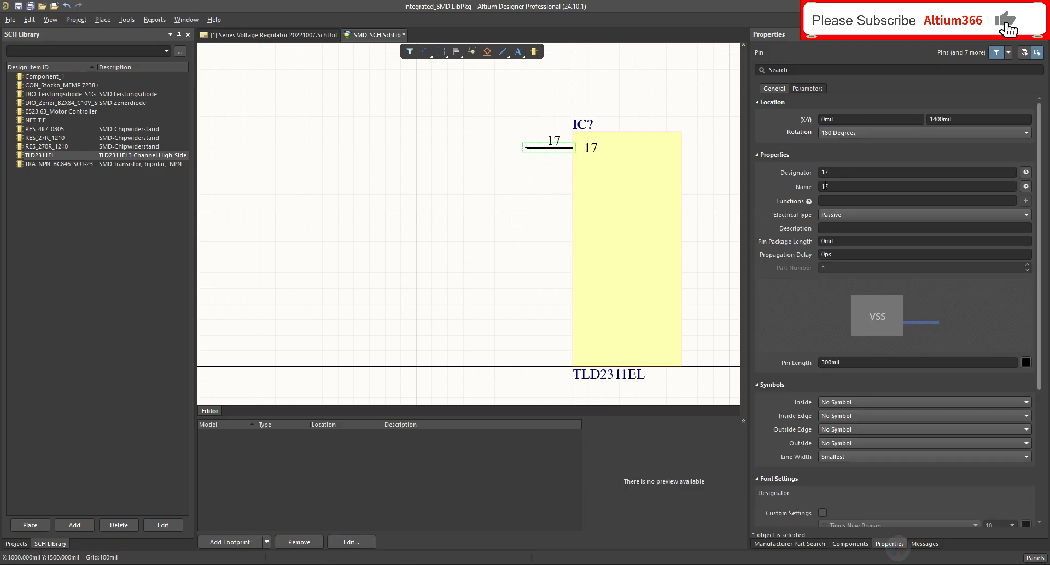
{"action": "left_click", "coordinate": [830, 172]}
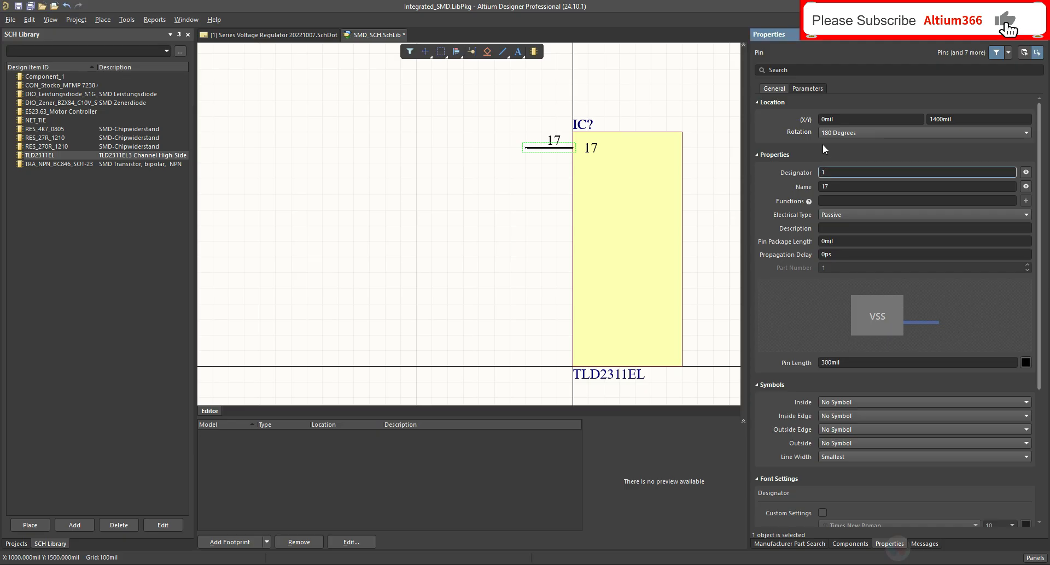
{"action": "key", "text": "Return"}
Step: Check pin 1 in the pin configuration of the TLD2311EL datasheet in the browser and name the pin VS
{"action": "left_click", "coordinate": [838, 186]}
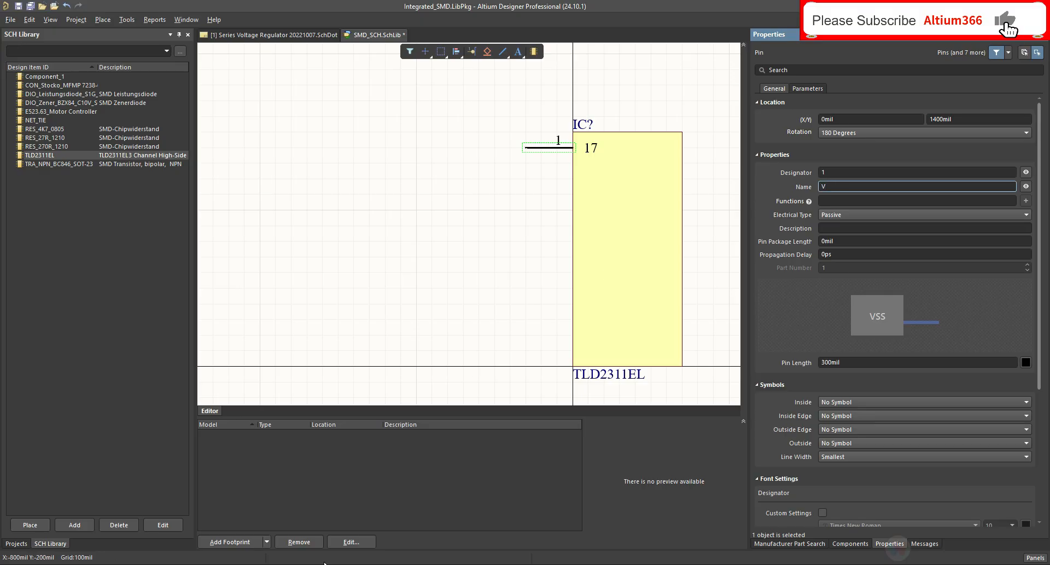
{"action": "left_click", "coordinate": [276, 564]}
{"action": "key", "text": "ctrl+Tab"}
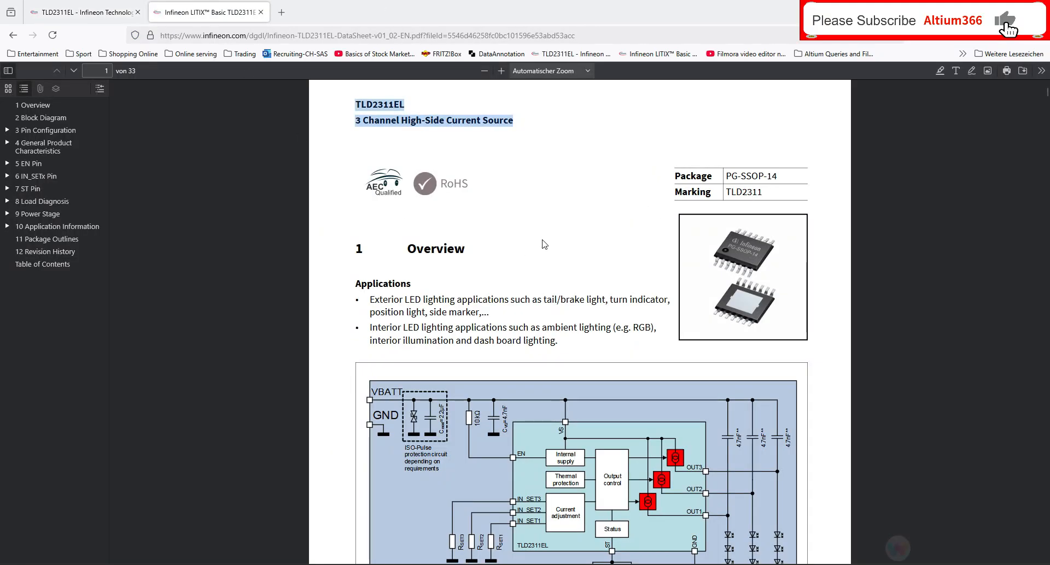
{"action": "scroll", "coordinate": [587, 217], "scroll_direction": "down", "scroll_amount": 10}
{"action": "key", "text": "Right"}
{"action": "key", "text": "Left"}
{"action": "key", "text": "Right"}
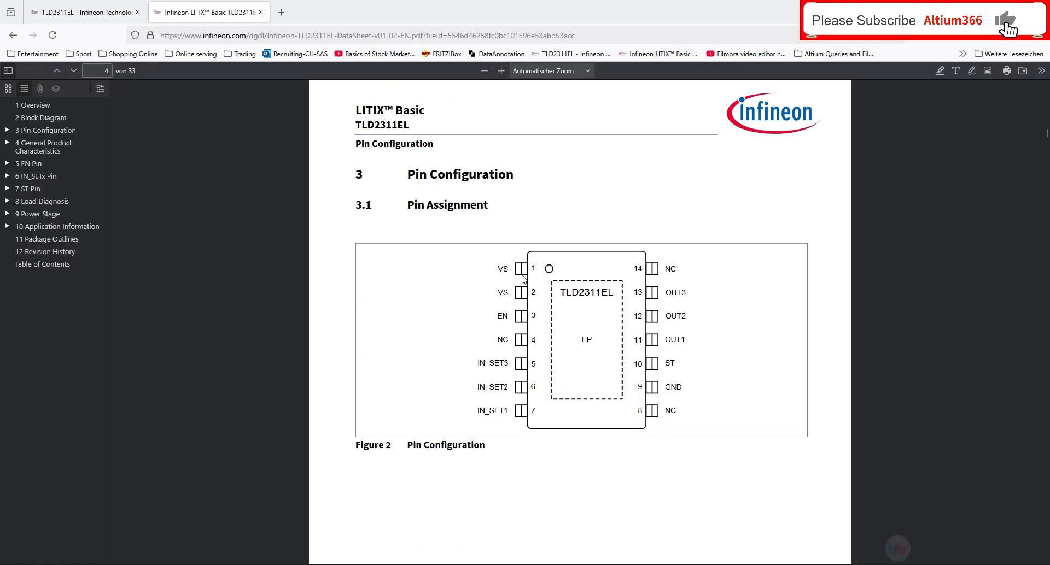
{"action": "key", "text": "alt+Tab"}
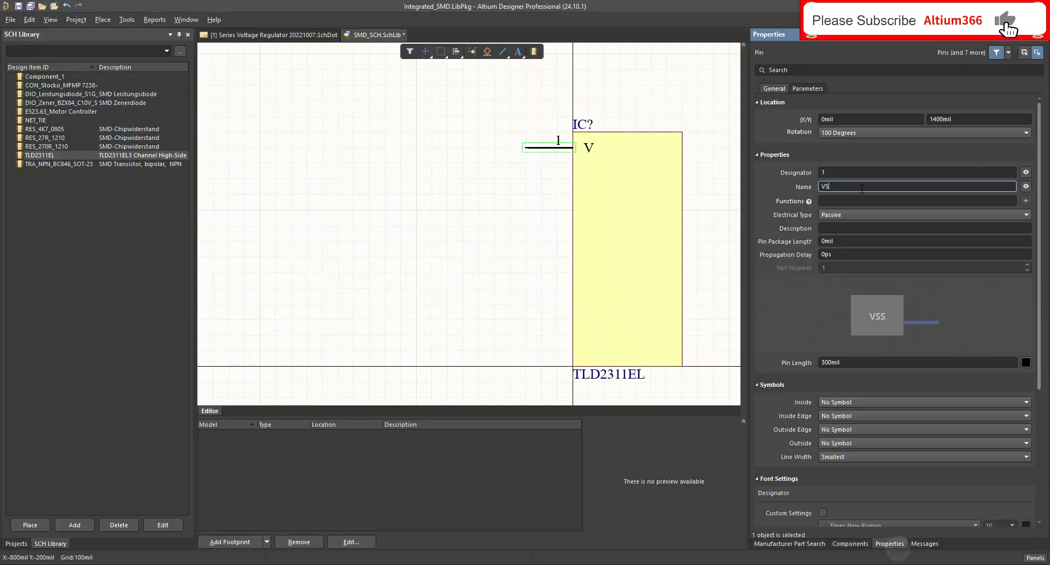
Step: Set the VS pin's electrical type to Power and its length to 200 mil
{"action": "left_click", "coordinate": [874, 215]}
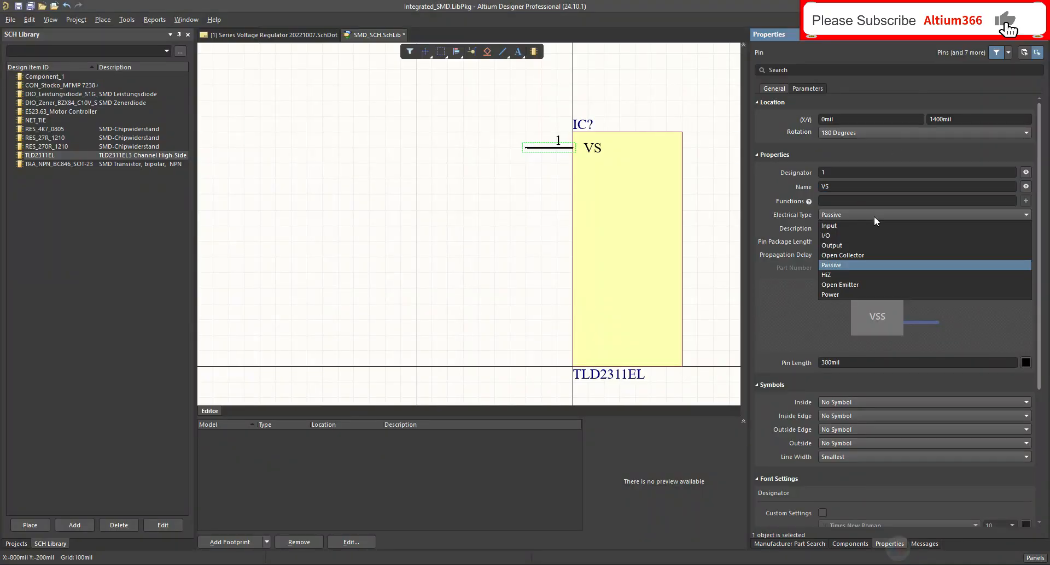
{"action": "left_click", "coordinate": [842, 293]}
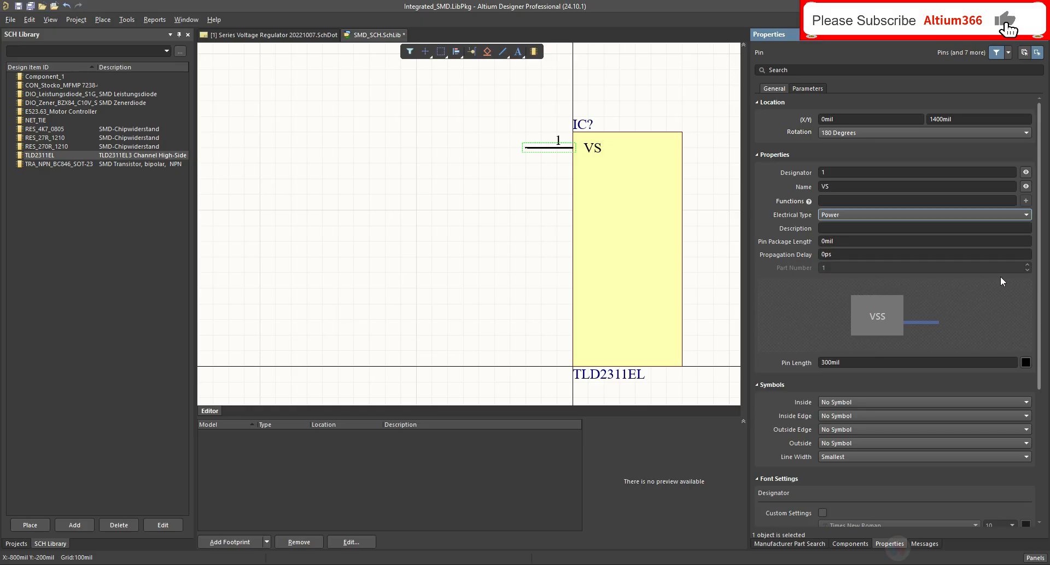
{"action": "left_click_drag", "start_coordinate": [1039, 238], "coordinate": [1040, 331]}
{"action": "left_click", "coordinate": [897, 237]}
{"action": "type", "text": "20"}
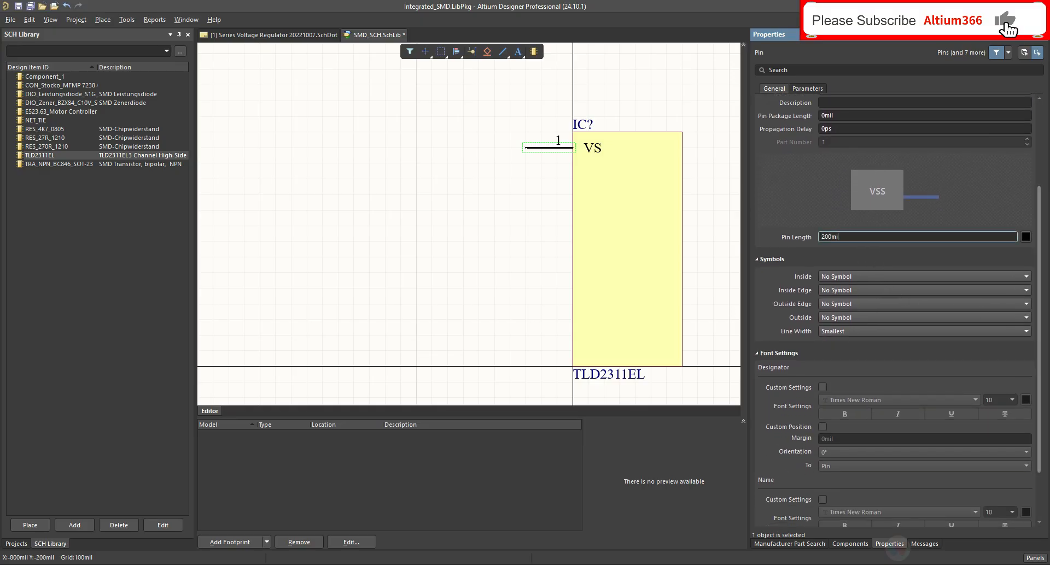
{"action": "key", "text": "Return"}
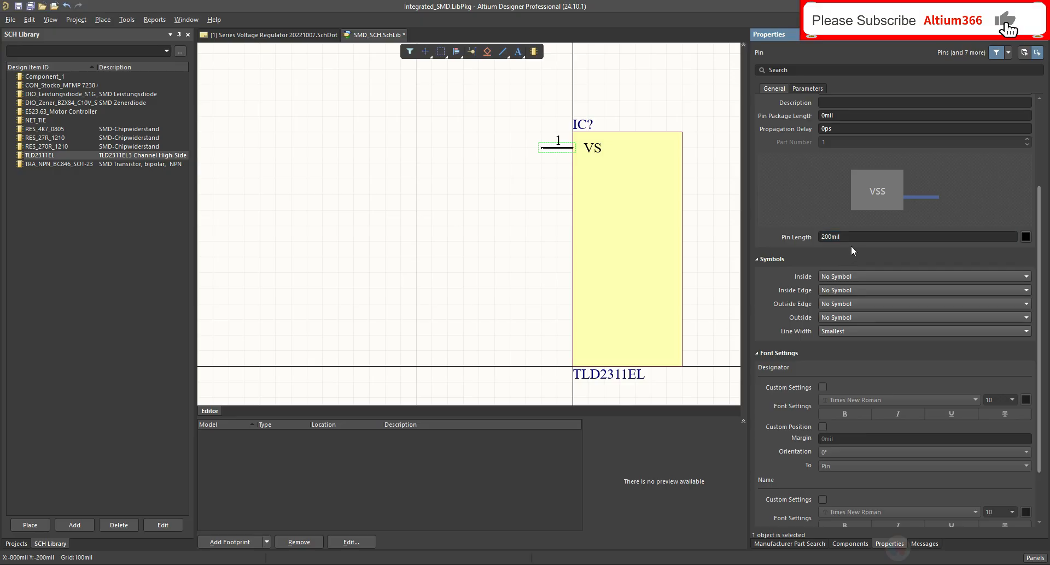
Step: Give the VS pin's name a custom font size of 8 and a custom position with a 0 mil margin
{"action": "left_click_drag", "start_coordinate": [1039, 268], "coordinate": [1039, 322]}
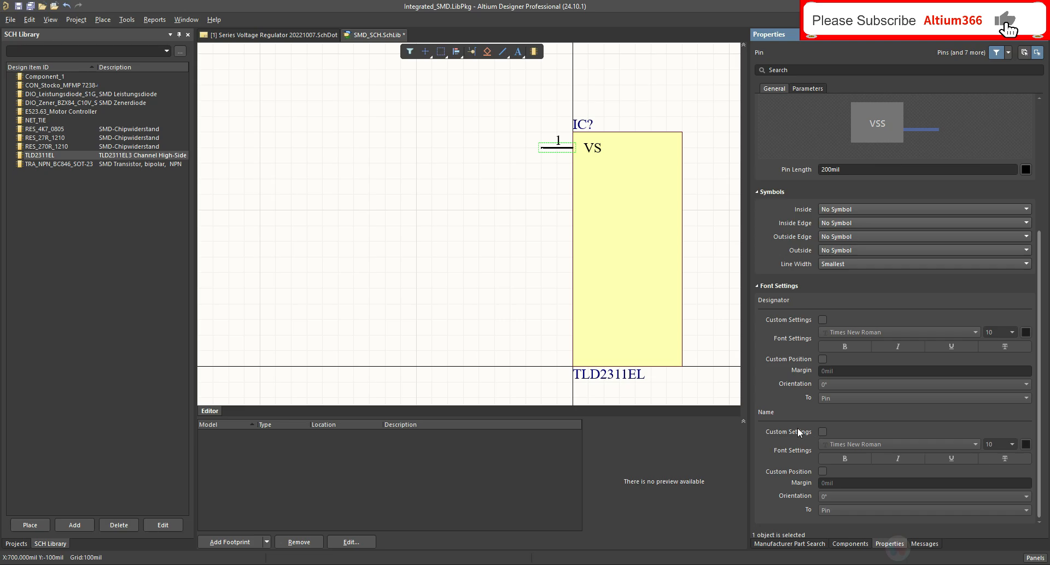
{"action": "left_click", "coordinate": [823, 320]}
{"action": "left_click", "coordinate": [822, 319]}
{"action": "left_click", "coordinate": [823, 432]}
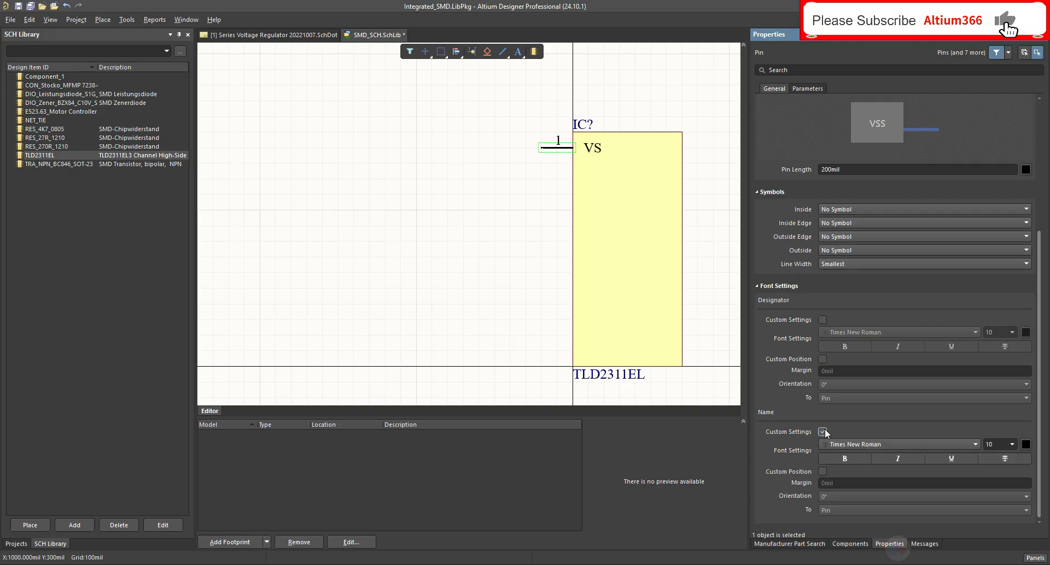
{"action": "left_click", "coordinate": [1014, 444]}
{"action": "left_click", "coordinate": [1001, 468]}
{"action": "left_click", "coordinate": [823, 471]}
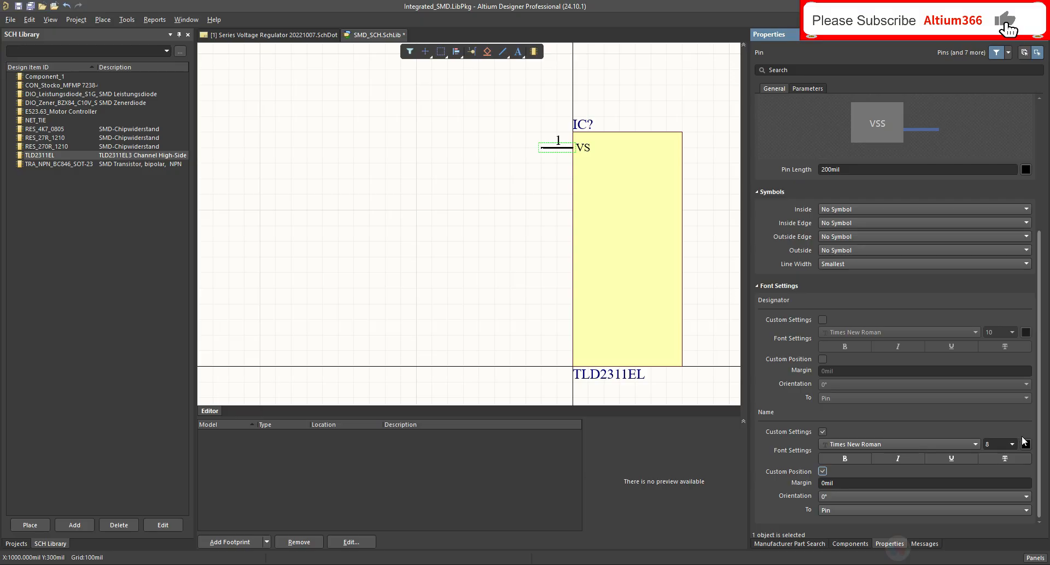
{"action": "left_click", "coordinate": [525, 173]}
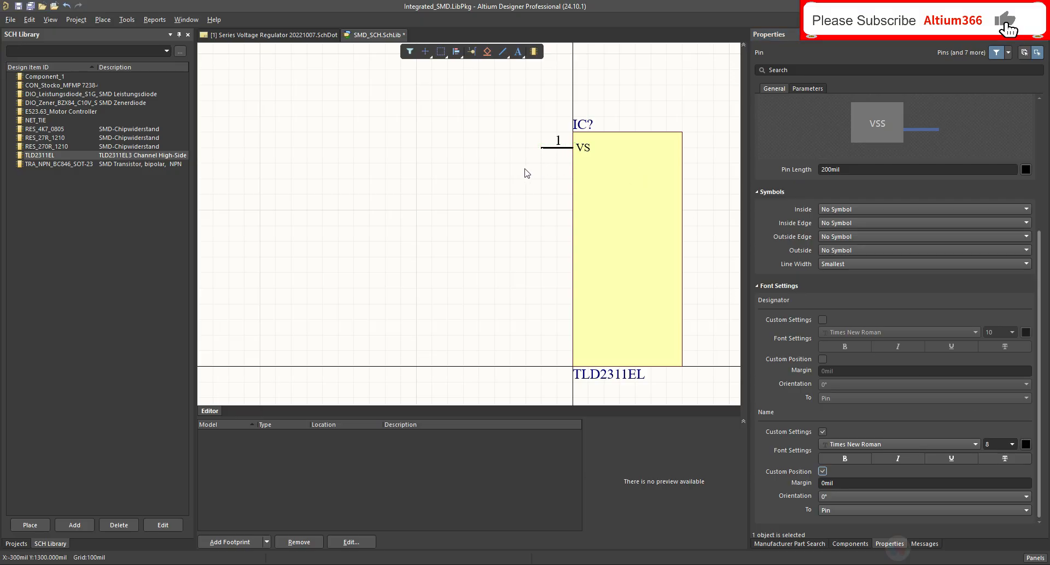
Step: Place two copies of the VS pin below it on the body's left edge, spaced 100 mil apart
{"action": "scroll", "coordinate": [457, 207], "scroll_direction": "down", "scroll_amount": 2, "text": "ctrl"}
{"action": "key", "text": "p"}
{"action": "key", "text": "p"}
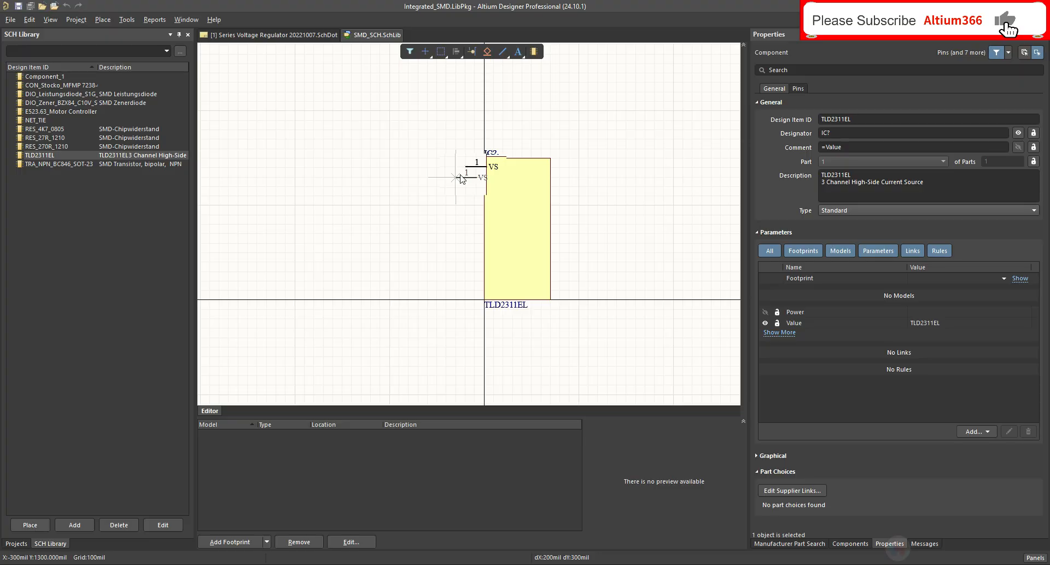
{"action": "scroll", "coordinate": [461, 179], "scroll_direction": "up", "scroll_amount": 1, "text": "ctrl"}
{"action": "key", "text": "Page_Up"}
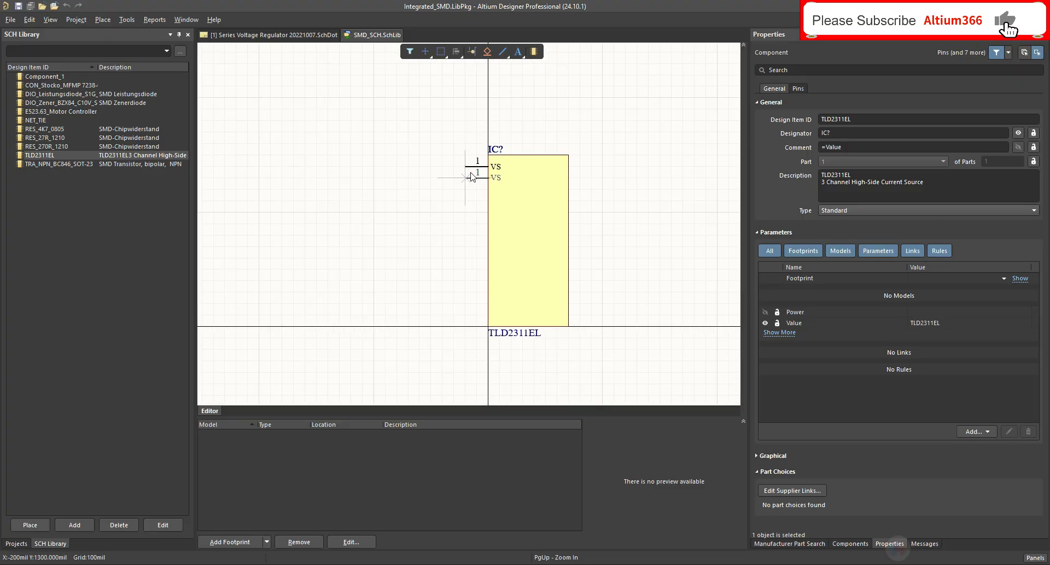
{"action": "left_click", "coordinate": [471, 178]}
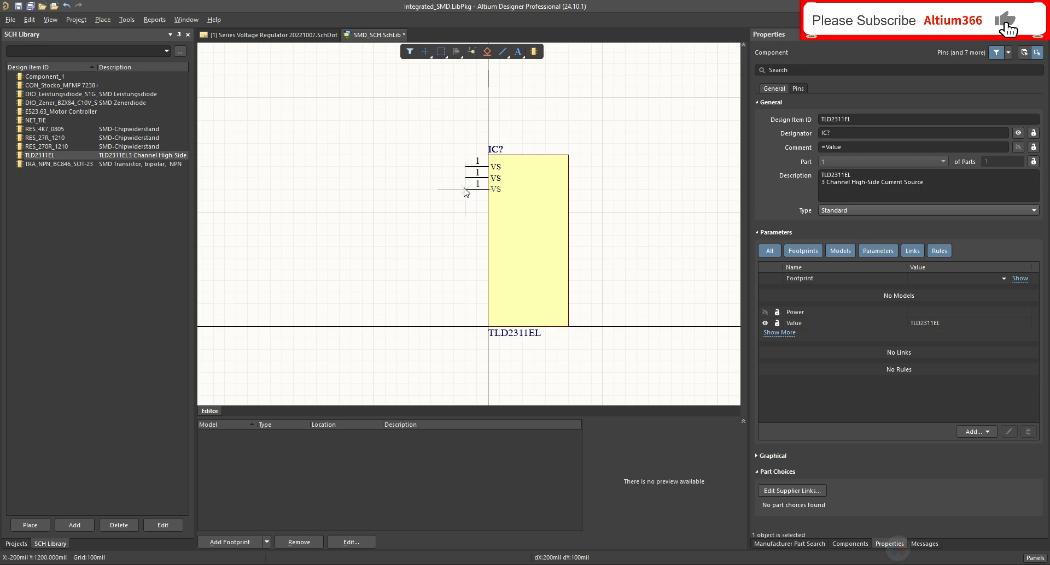
{"action": "left_click", "coordinate": [465, 189]}
{"action": "key", "text": "Escape"}
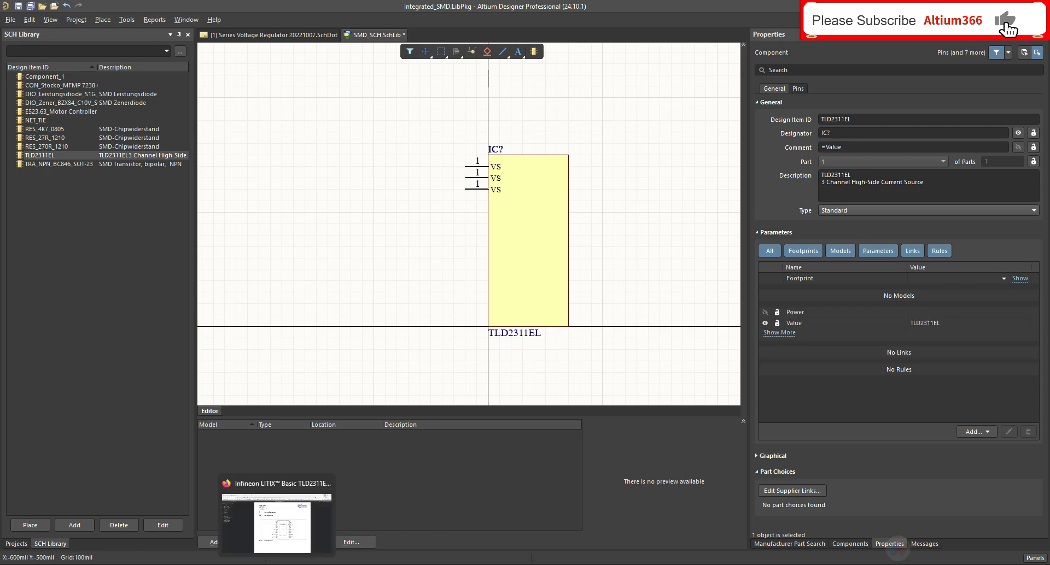
Step: Examine the datasheet's pin configuration, block diagram and application diagram in the browser to plan the pin grouping, and return to Altium Designer
{"action": "left_click", "coordinate": [276, 564]}
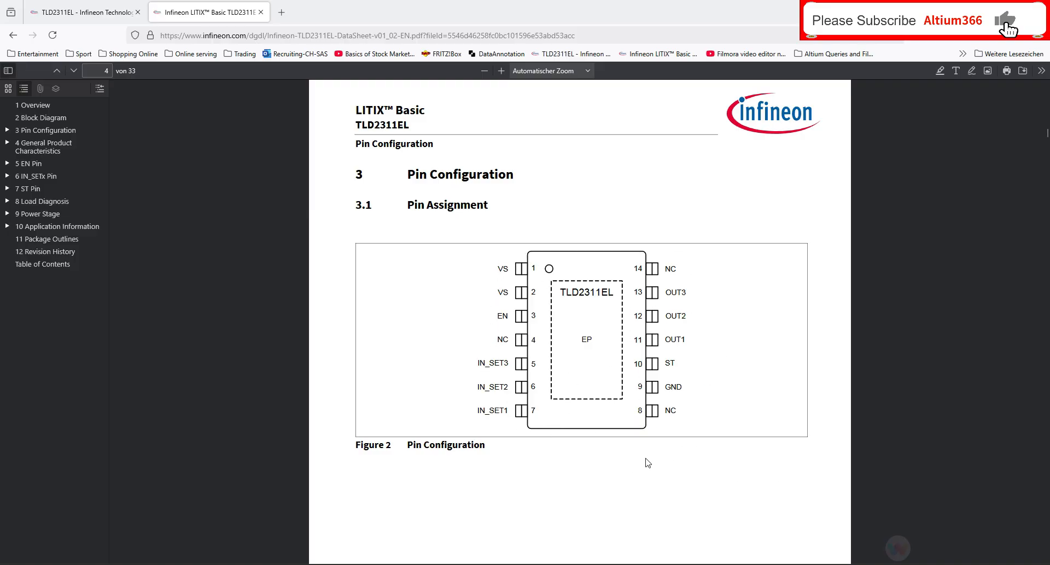
{"action": "key", "text": "Left"}
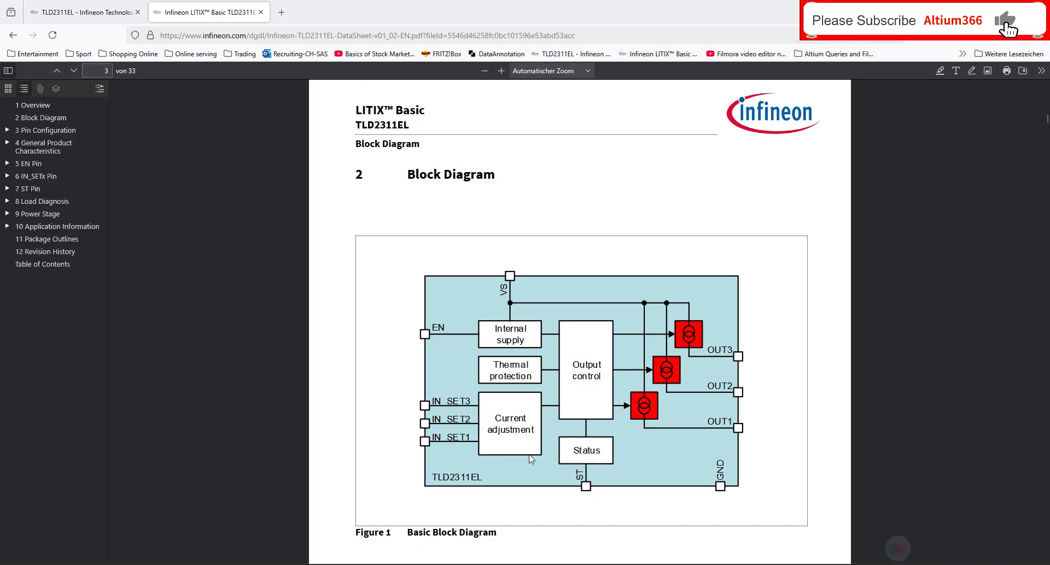
{"action": "key", "text": "Right"}
{"action": "key", "text": "Right"}
{"action": "key", "text": "Right"}
{"action": "key", "text": "Right"}
{"action": "key", "text": "Right"}
{"action": "key", "text": "Right"}
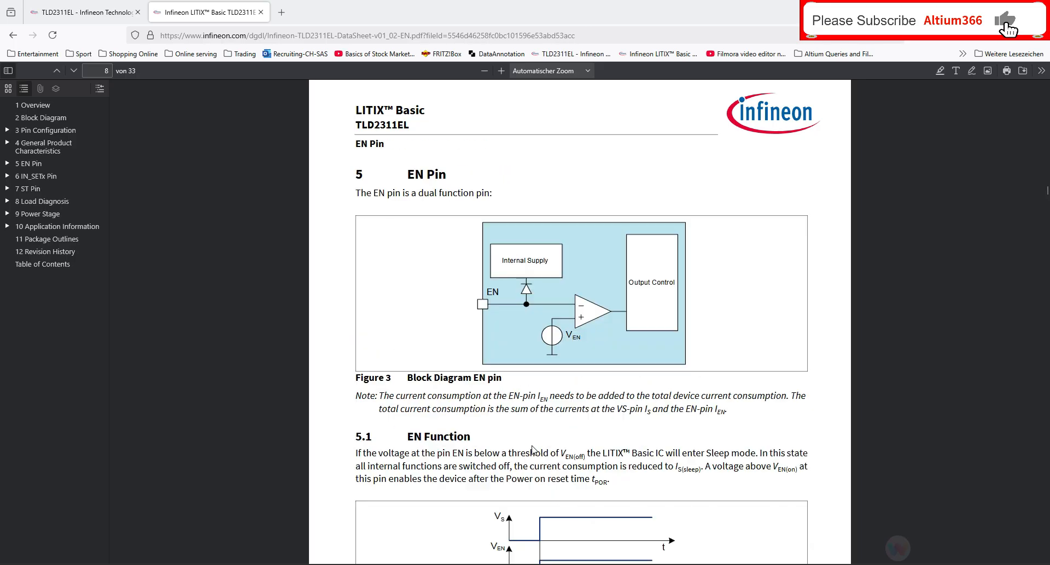
{"action": "scroll", "coordinate": [540, 353], "scroll_direction": "down", "scroll_amount": 1}
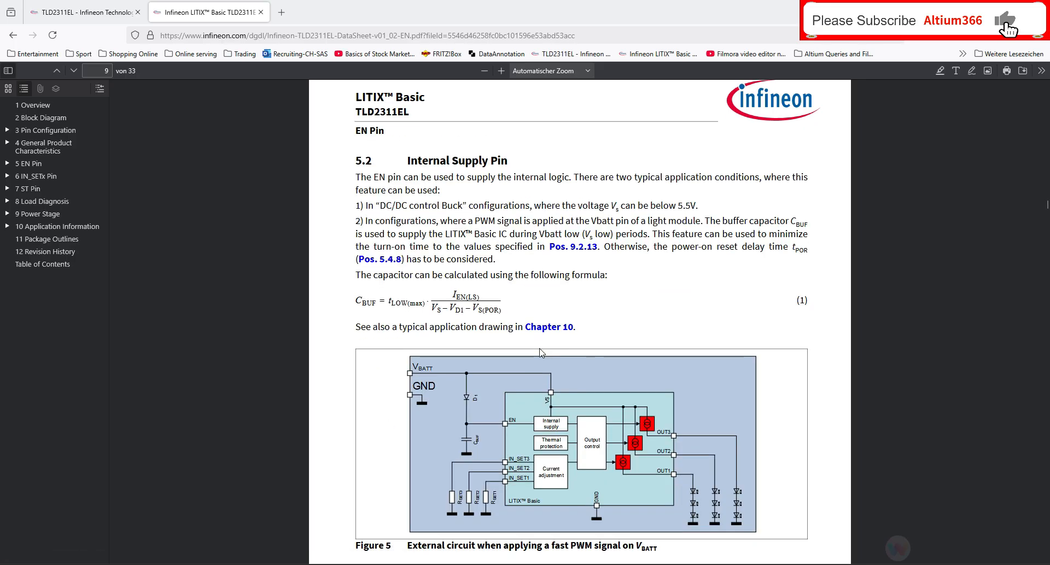
{"action": "key", "text": "Right"}
{"action": "key", "text": "Right"}
{"action": "key", "text": "Right"}
{"action": "key", "text": "Right"}
{"action": "key", "text": "Right"}
{"action": "key", "text": "Right"}
{"action": "key", "text": "Right"}
{"action": "key", "text": "Right"}
{"action": "key", "text": "Right"}
{"action": "key", "text": "Right"}
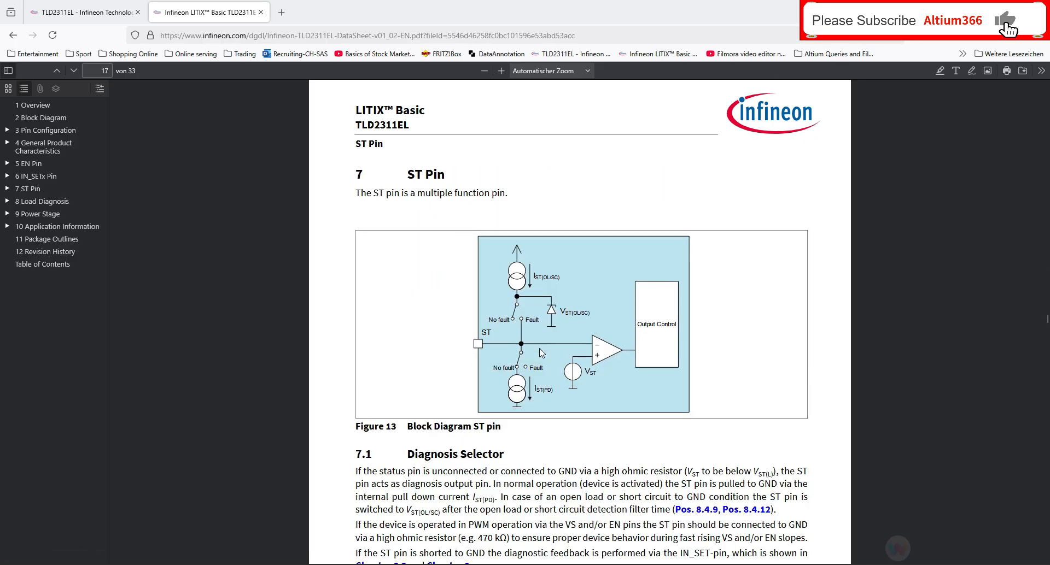
{"action": "key", "text": "Right"}
{"action": "key", "text": "Right"}
{"action": "key", "text": "Right"}
{"action": "key", "text": "Right"}
{"action": "key", "text": "Right"}
{"action": "key", "text": "Right"}
{"action": "key", "text": "Right"}
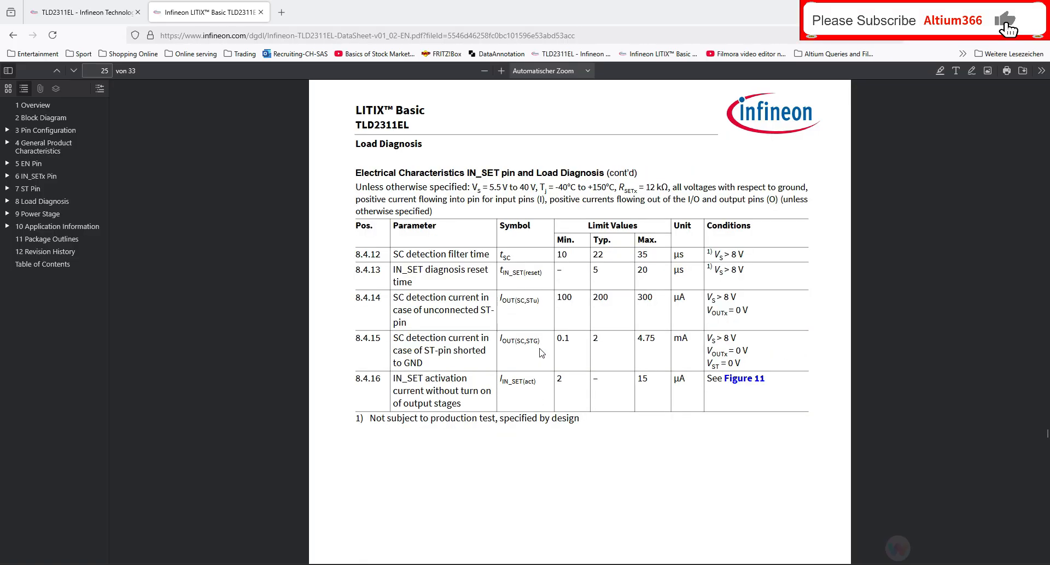
{"action": "key", "text": "Right"}
{"action": "key", "text": "Right"}
{"action": "key", "text": "Right"}
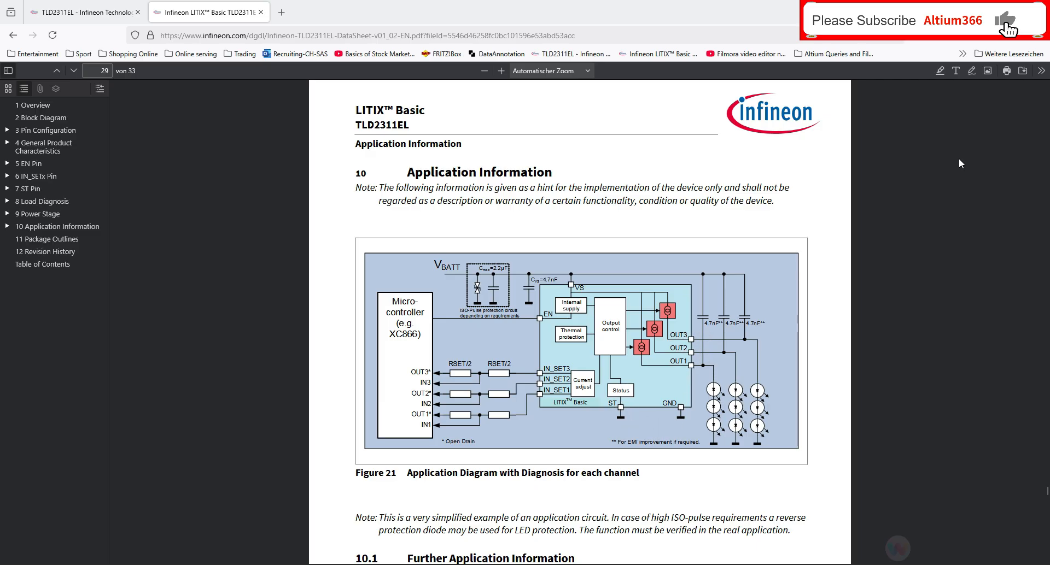
{"action": "left_click", "coordinate": [276, 564]}
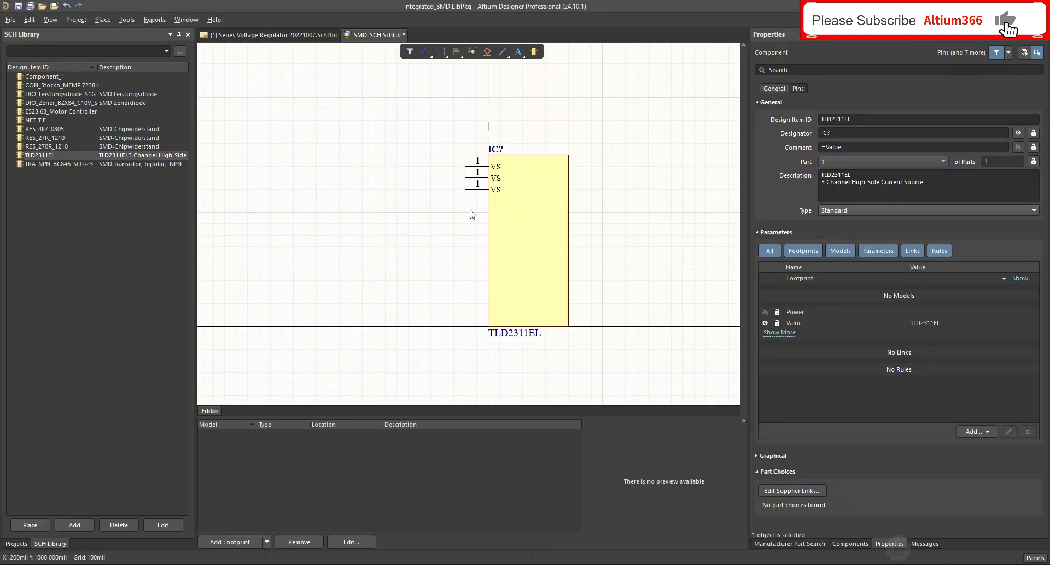
{"action": "left_click", "coordinate": [276, 564]}
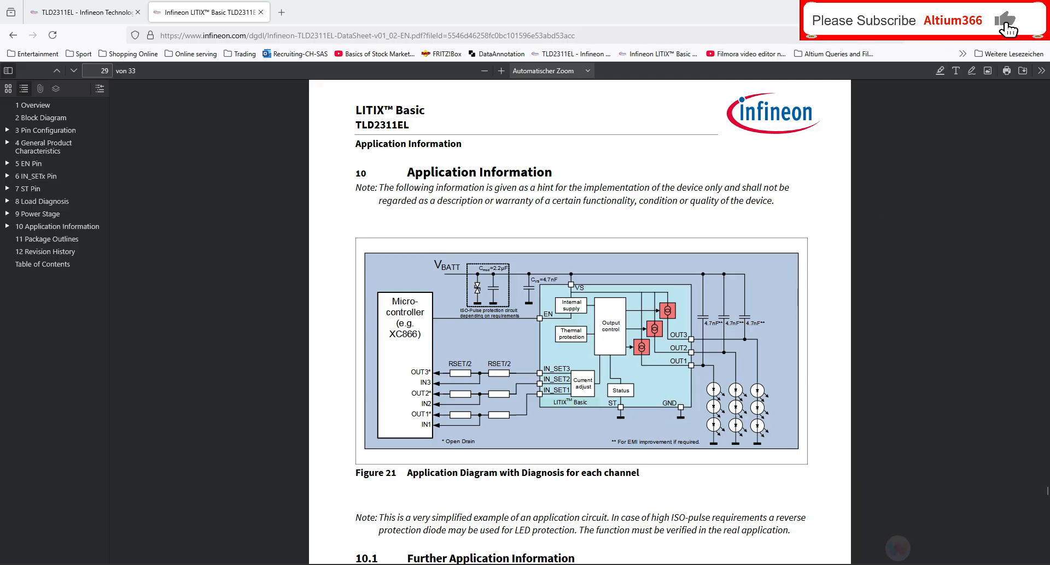
{"action": "left_click", "coordinate": [986, 11]}
Step: Copy the lowest VS pin and paste five copies further down the left edge, as a group of three and a group of two
{"action": "scroll", "coordinate": [469, 186], "scroll_direction": "up", "scroll_amount": 3, "text": "ctrl"}
{"action": "left_click", "coordinate": [471, 191]}
{"action": "key", "text": "ctrl+c"}
{"action": "key", "text": "ctrl+v"}
{"action": "left_click", "coordinate": [464, 251]}
{"action": "left_click", "coordinate": [464, 267]}
{"action": "left_click", "coordinate": [464, 282]}
{"action": "left_click", "coordinate": [463, 313]}
{"action": "left_click", "coordinate": [464, 328]}
{"action": "right_click", "coordinate": [438, 292]}
Step: Select the second VS pin, go back in the datasheet from page 29 to the pin assignment diagram on page 4, and return to Altium Designer
{"action": "left_click", "coordinate": [486, 175]}
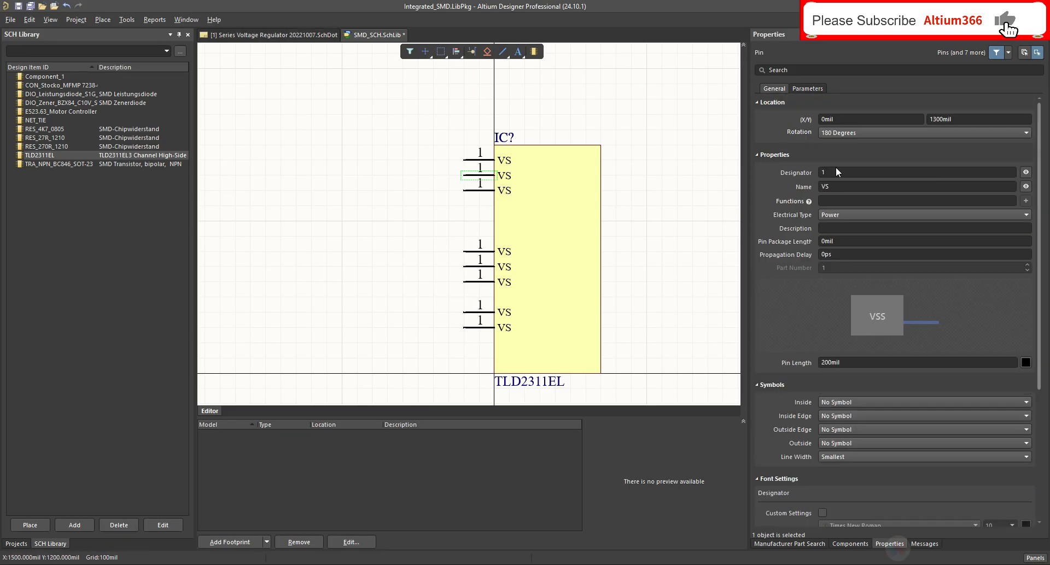
{"action": "mouse_move", "coordinate": [270, 563]}
{"action": "left_click", "coordinate": [306, 519]}
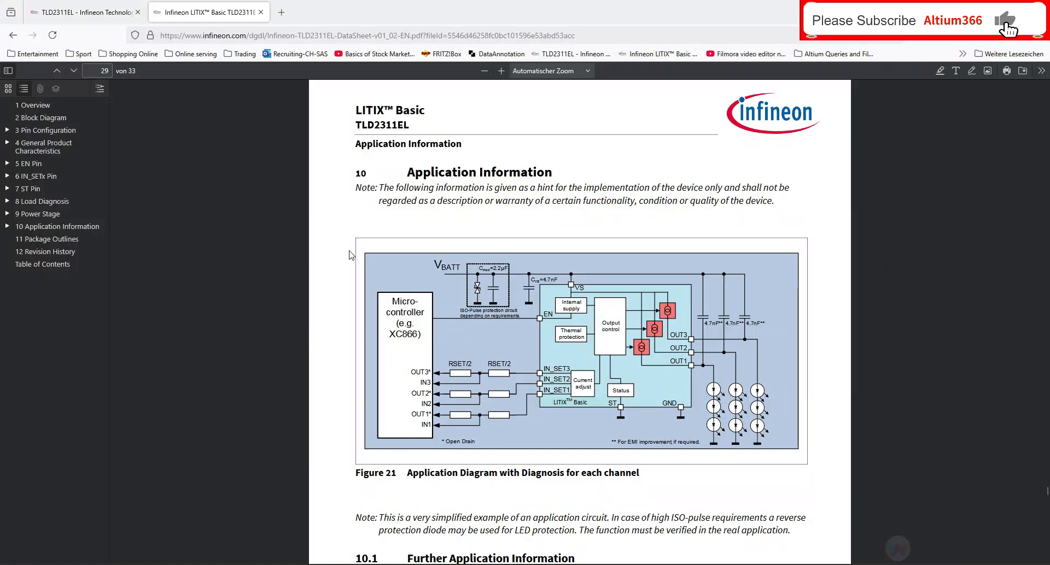
{"action": "key", "text": "Left"}
{"action": "key", "text": "Left"}
{"action": "key", "text": "Left"}
{"action": "key", "text": "Left"}
{"action": "key", "text": "Left"}
{"action": "key", "text": "Left"}
{"action": "key", "text": "Left"}
{"action": "key", "text": "Left"}
{"action": "key", "text": "Left"}
{"action": "key", "text": "Left"}
{"action": "key", "text": "Left"}
{"action": "key", "text": "Left"}
{"action": "key", "text": "Left"}
{"action": "key", "text": "Left"}
{"action": "key", "text": "Left"}
{"action": "key", "text": "Left"}
{"action": "key", "text": "Left"}
{"action": "key", "text": "Left"}
{"action": "key", "text": "Left"}
{"action": "key", "text": "Left"}
{"action": "left_click", "coordinate": [986, 11]}
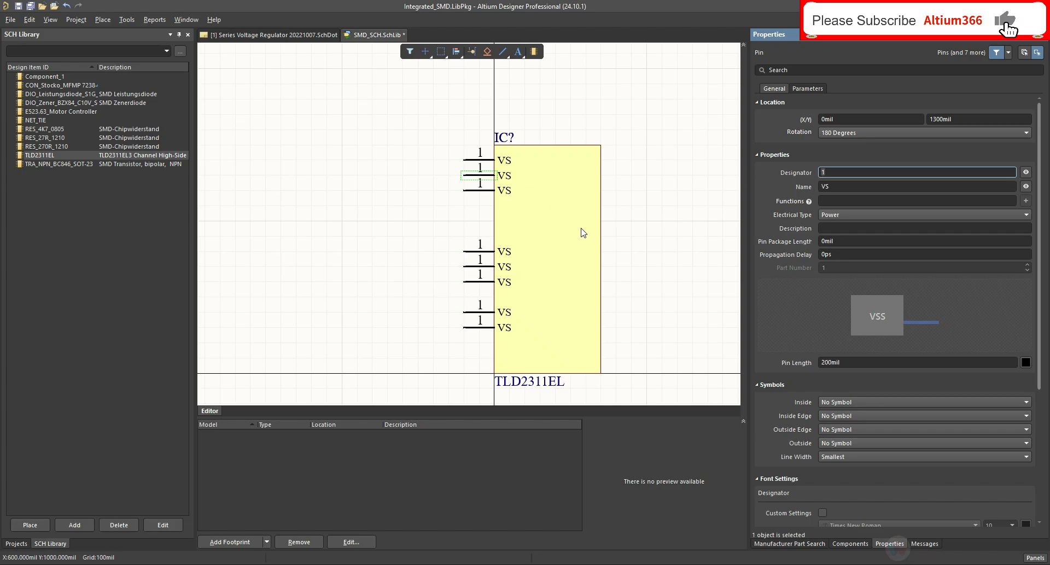
Step: Following the datasheet's pin assignment, set the next left-edge pins to 2 VS, 3 EN, 7 IN_SET1, 6 IN_SET2 and 5 IN_SET3
{"action": "mouse_move", "coordinate": [270, 563]}
{"action": "left_click", "coordinate": [276, 519]}
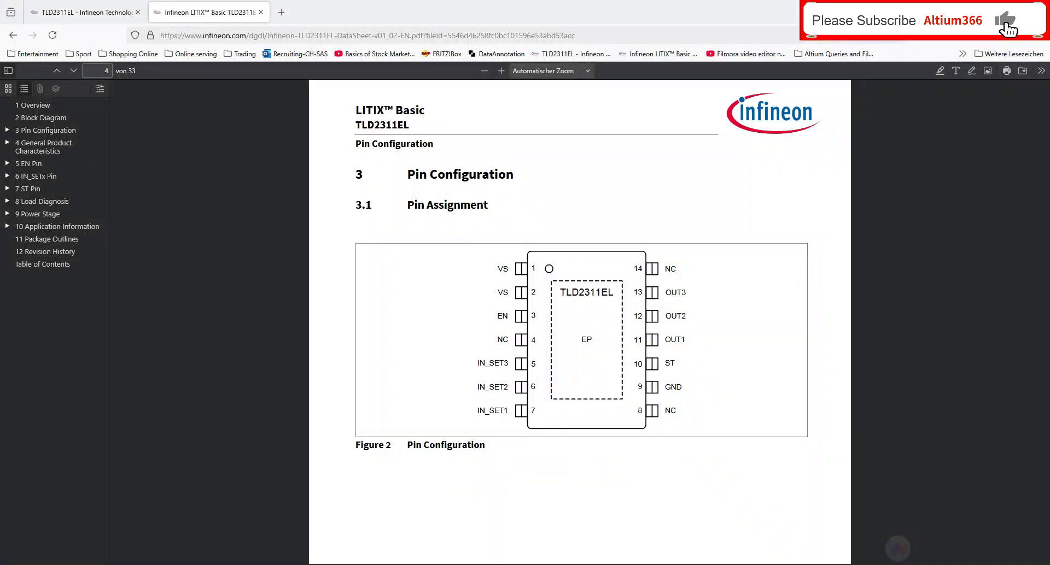
{"action": "left_click", "coordinate": [986, 11]}
{"action": "left_click", "coordinate": [473, 192]}
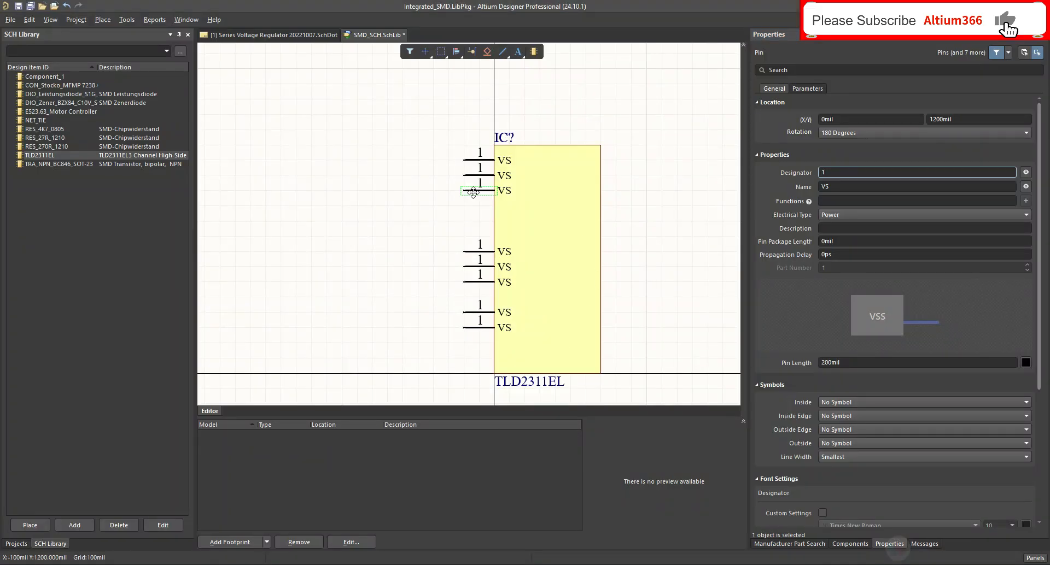
{"action": "key", "text": "alt+Tab"}
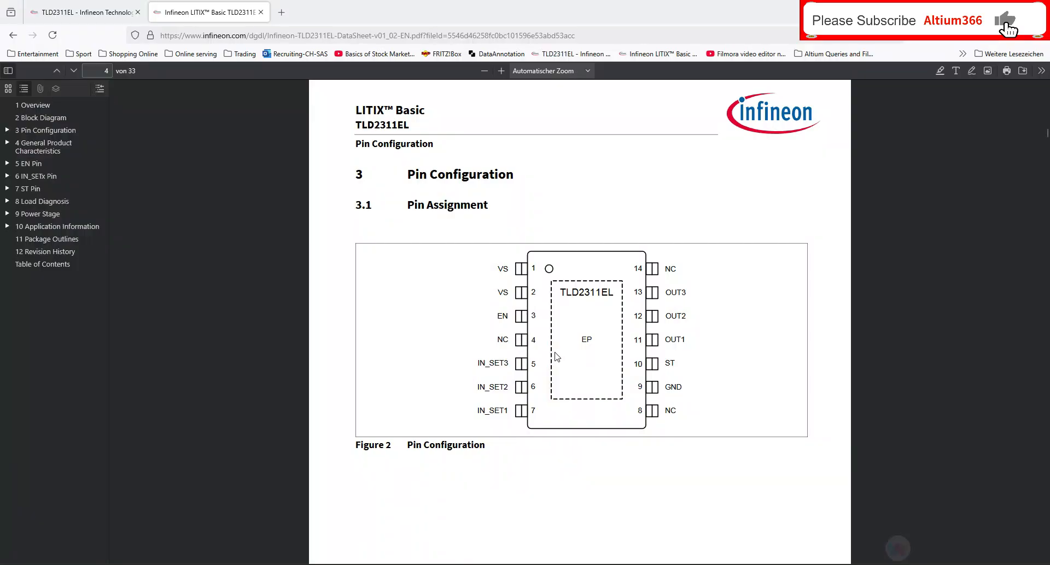
{"action": "key", "text": "alt+Tab"}
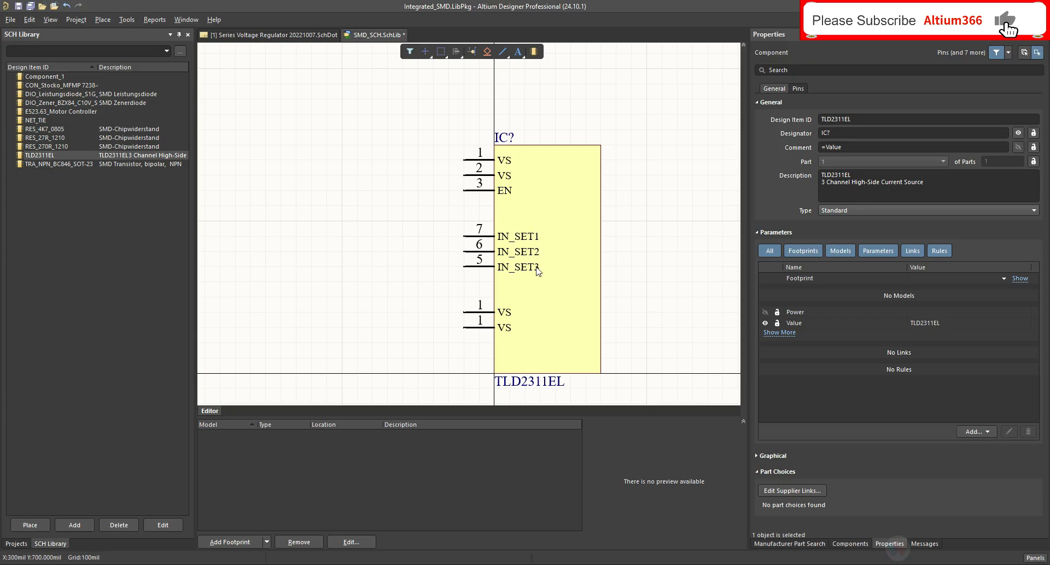
Step: Check the ground pin in the datasheet, and give the upper pin of the lowest left group the name GND and designator 9
{"action": "left_click", "coordinate": [469, 316]}
{"action": "left_click", "coordinate": [300, 547]}
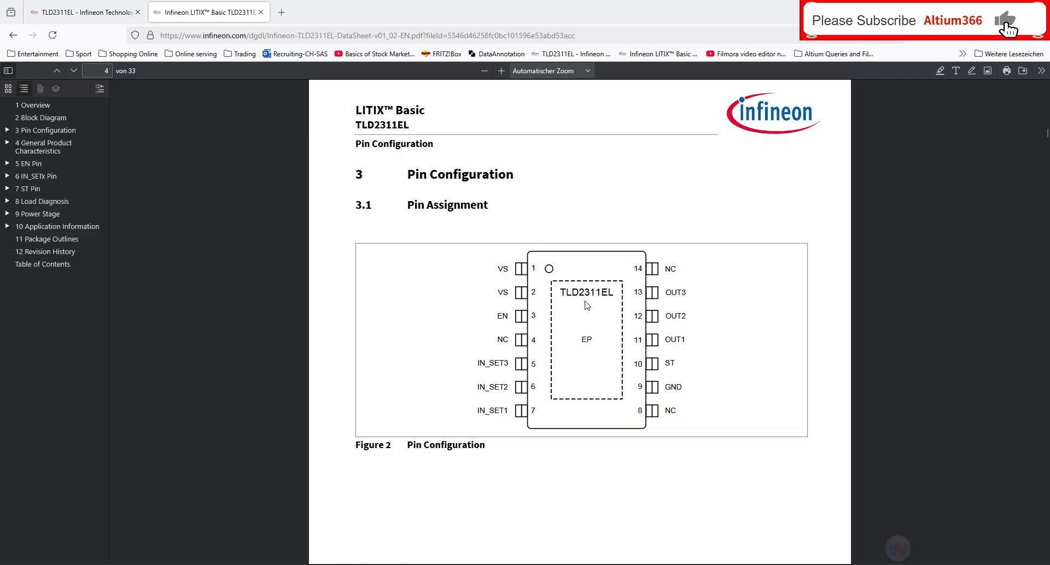
{"action": "key", "text": "ctrl+a"}
{"action": "left_click", "coordinate": [591, 340]}
{"action": "left_click", "coordinate": [279, 564]}
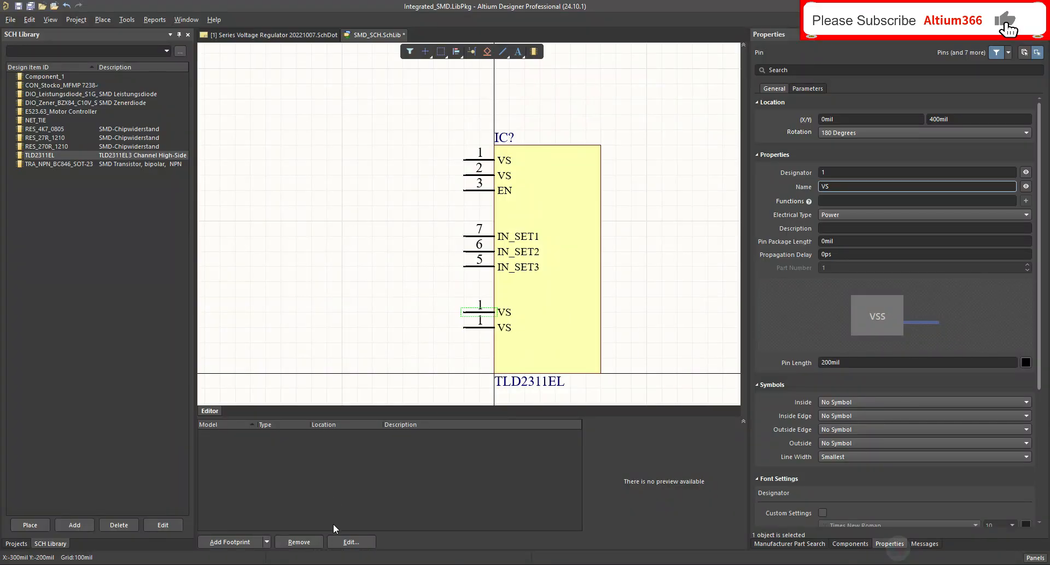
{"action": "left_click", "coordinate": [276, 563]}
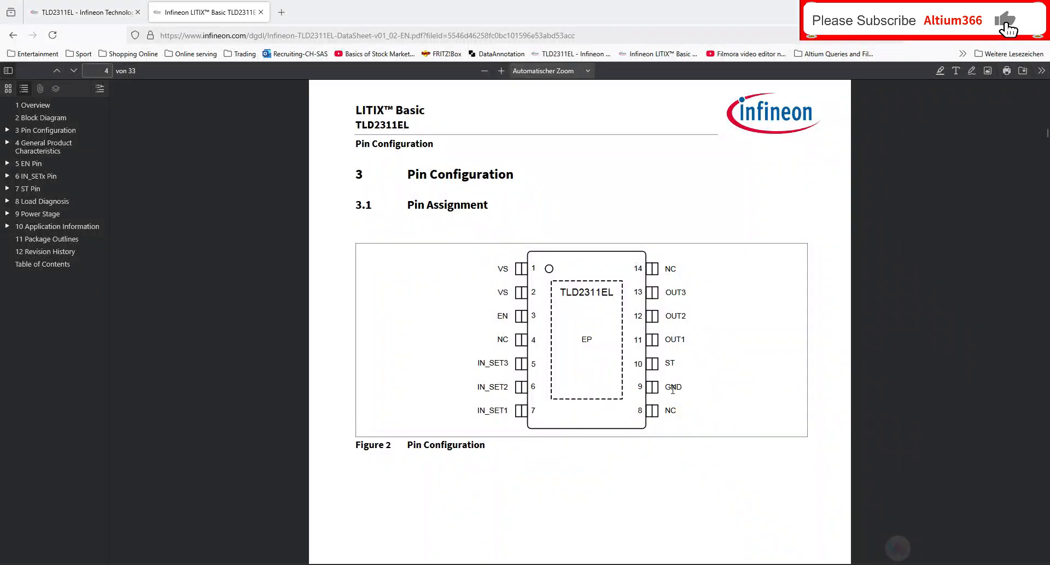
{"action": "left_click", "coordinate": [282, 564]}
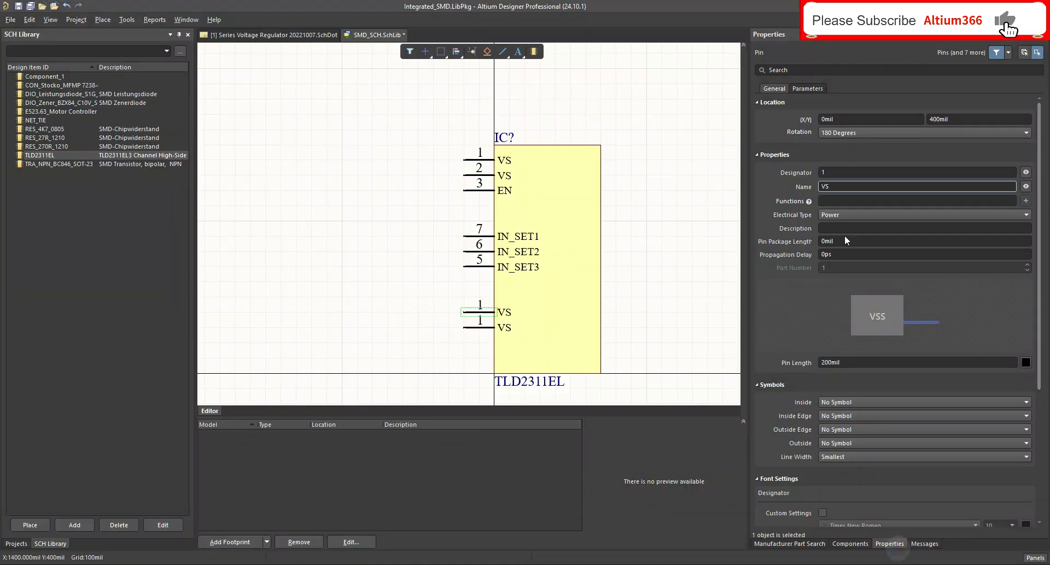
{"action": "double_click", "coordinate": [847, 187]}
{"action": "type", "text": "N"}
{"action": "key", "text": "BackSpace"}
{"action": "type", "text": "GND"}
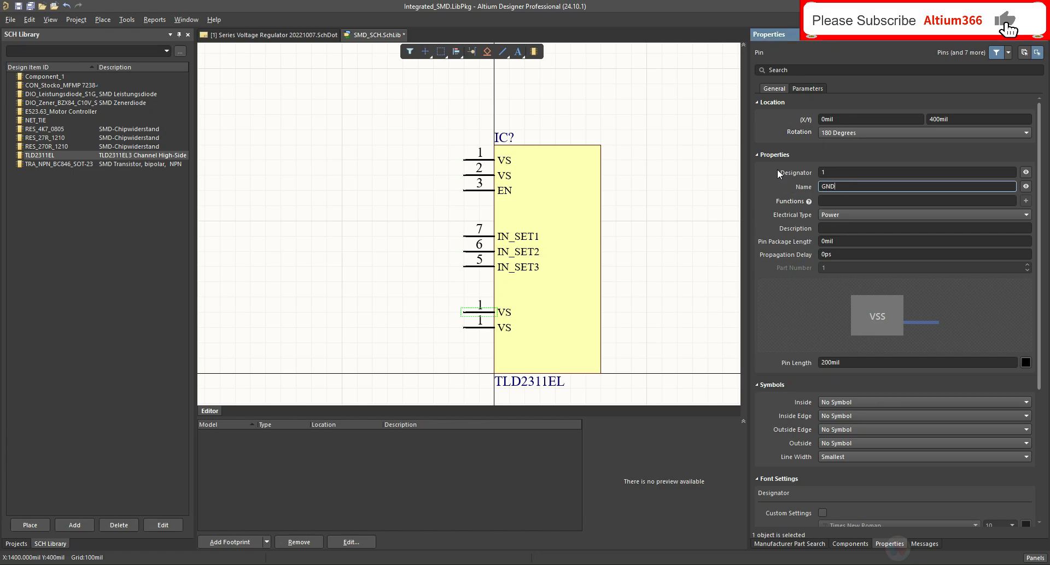
Step: Set the lowest left pin's designator to 15 and its name to EP
{"action": "left_click", "coordinate": [474, 327]}
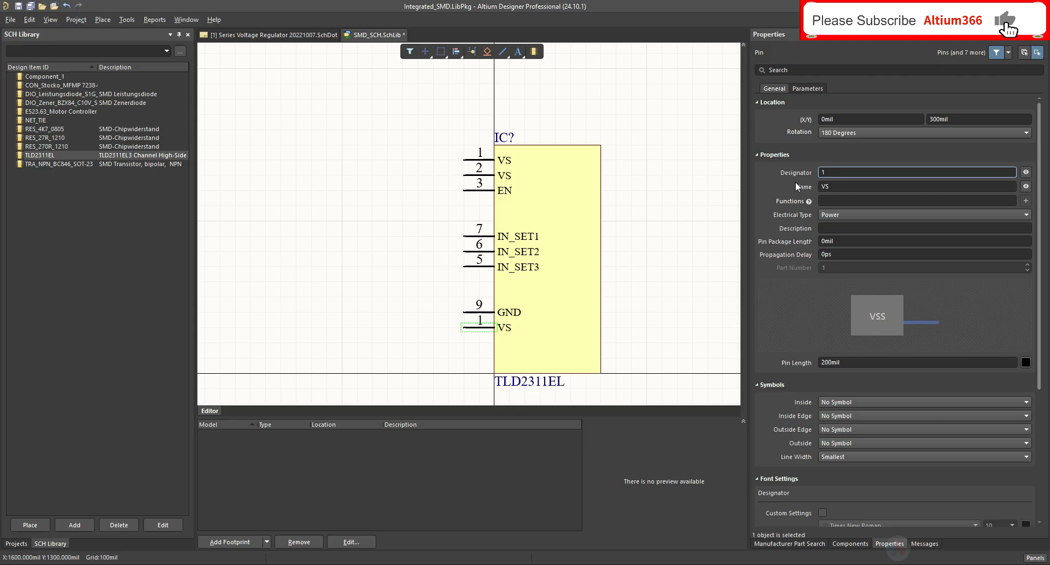
{"action": "left_click", "coordinate": [834, 172]}
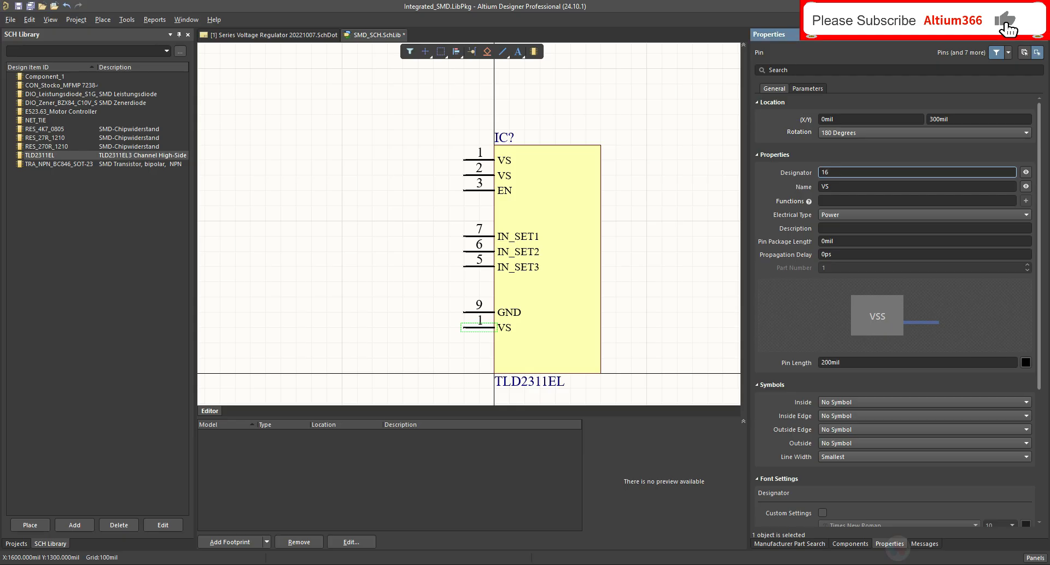
{"action": "key", "text": "Tab"}
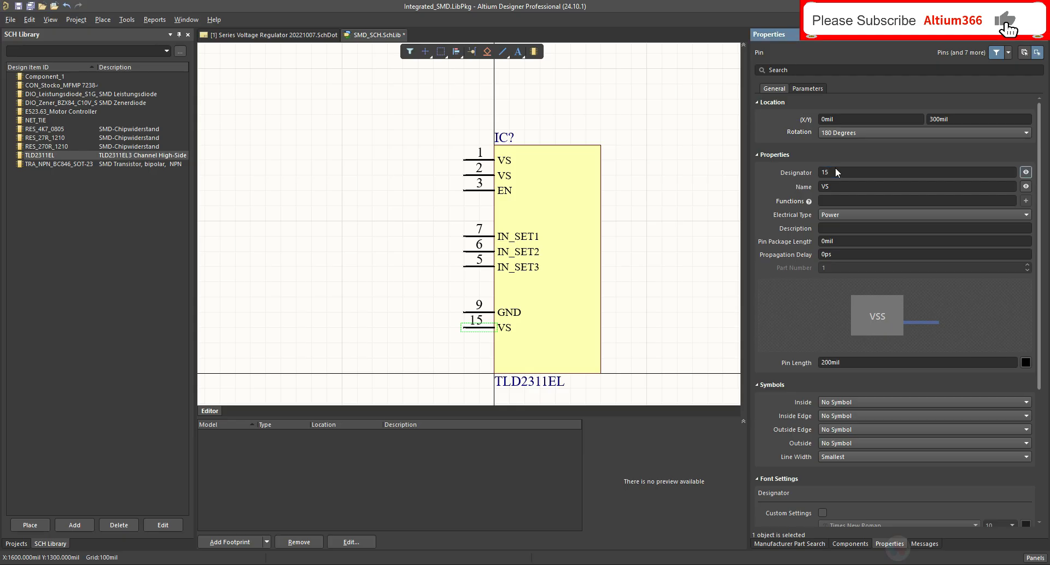
{"action": "left_click", "coordinate": [841, 186]}
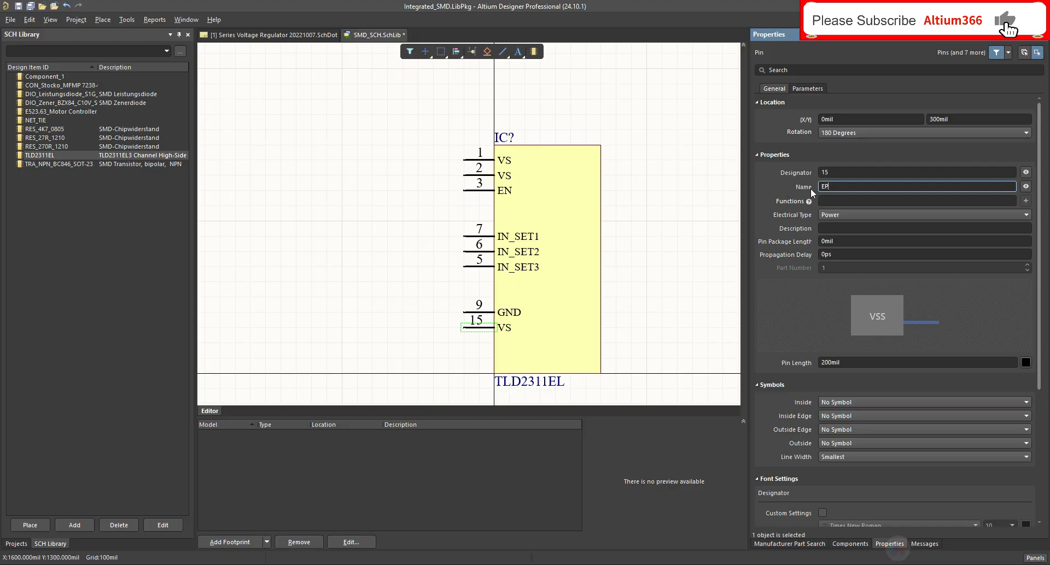
{"action": "type", "text": "EP"}
{"action": "left_click", "coordinate": [656, 289]}
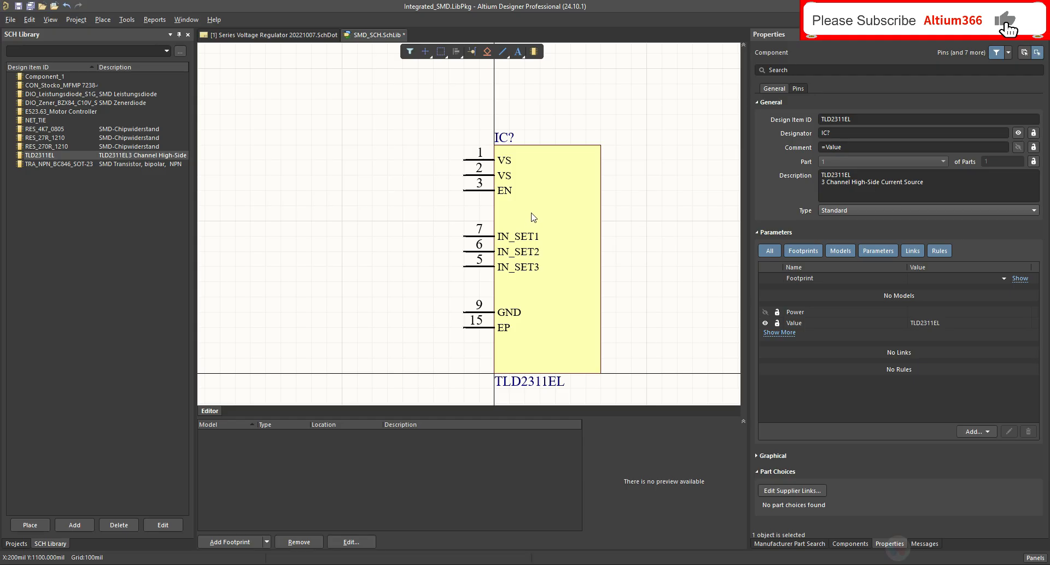
Step: Copy the EN pin and place three copies pointing outward on the body's right edge, 100 mil apart from Y 1400 mil down
{"action": "left_click", "coordinate": [474, 191]}
{"action": "key", "text": "ctrl+c"}
{"action": "left_click", "coordinate": [449, 215]}
{"action": "key", "text": "ctrl+v"}
{"action": "key", "text": "space"}
{"action": "key", "text": "space"}
{"action": "left_click", "coordinate": [627, 169]}
{"action": "left_click", "coordinate": [627, 183]}
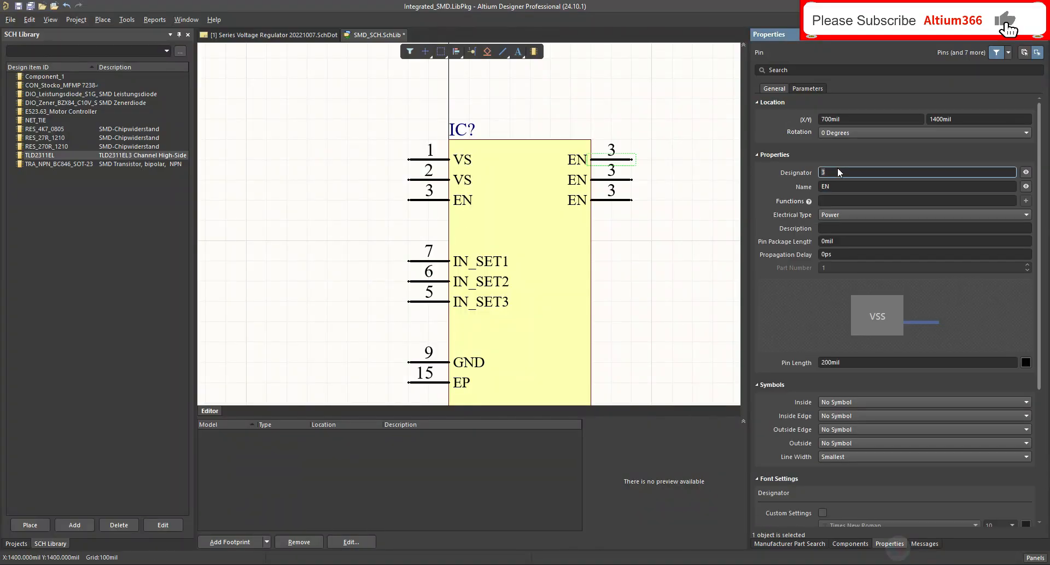
Step: Number and name the three right-edge pins 11 OUT1, 12 OUT2 and 13 OUT3 from top to bottom
{"action": "type", "text": "11"}
{"action": "key", "text": "Tab"}
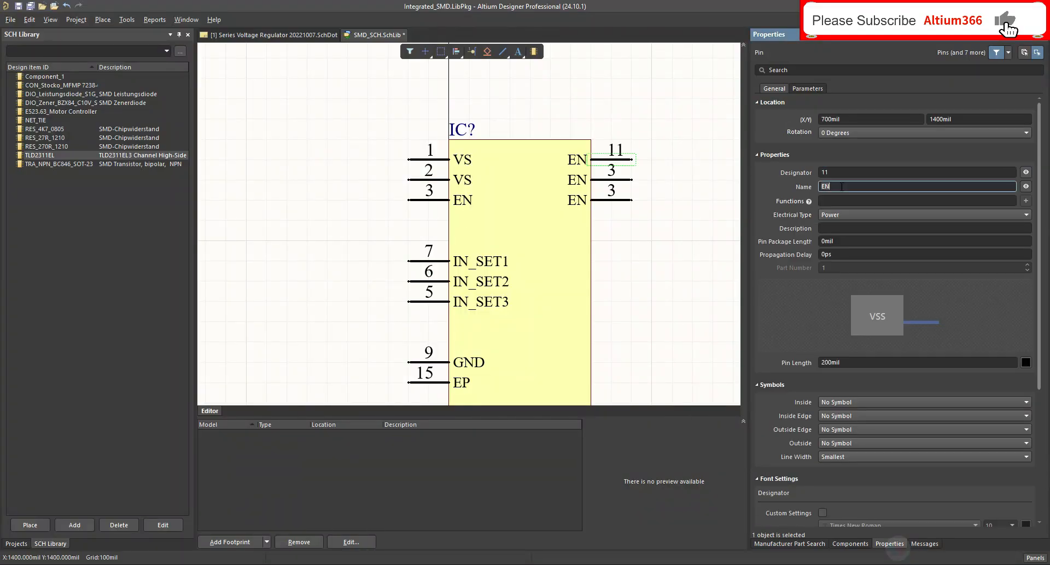
{"action": "type", "text": "OUT1"}
{"action": "left_click", "coordinate": [612, 180]}
{"action": "type", "text": "12"}
{"action": "key", "text": "Tab"}
{"action": "type", "text": "OUT2"}
{"action": "left_click", "coordinate": [612, 200]}
{"action": "type", "text": "OUT"}
{"action": "left_click_drag", "start_coordinate": [835, 187], "coordinate": [806, 188]}
{"action": "type", "text": "313"}
Step: Paste another pin on the right edge level with IN_SET2, name it ST, and set its designator to 10 per the datasheet
{"action": "left_click", "coordinate": [640, 264]}
{"action": "key", "text": "ctrl+v"}
{"action": "left_click", "coordinate": [593, 280]}
{"action": "type", "text": "ST"}
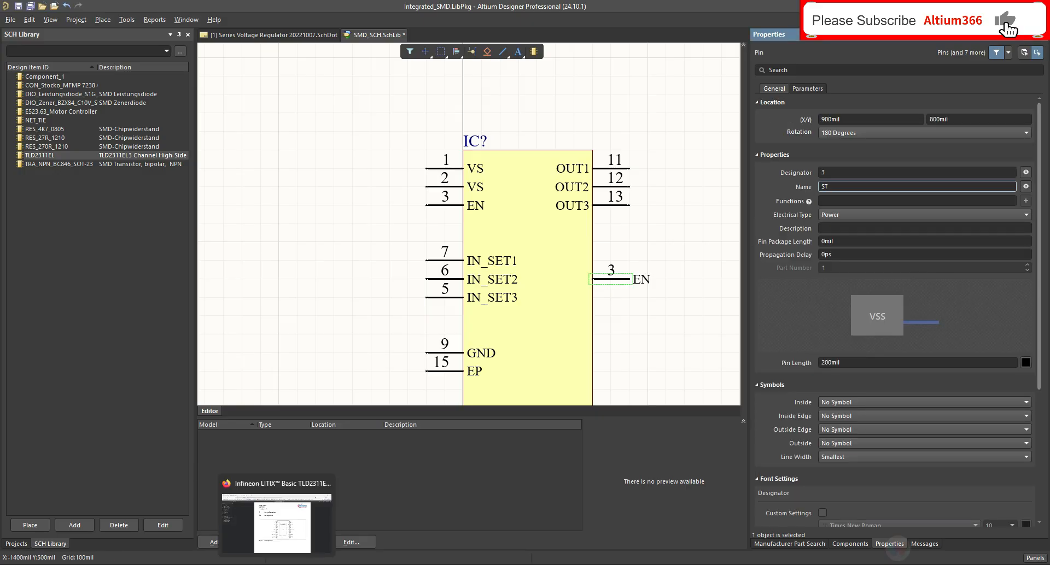
{"action": "left_click", "coordinate": [245, 563]}
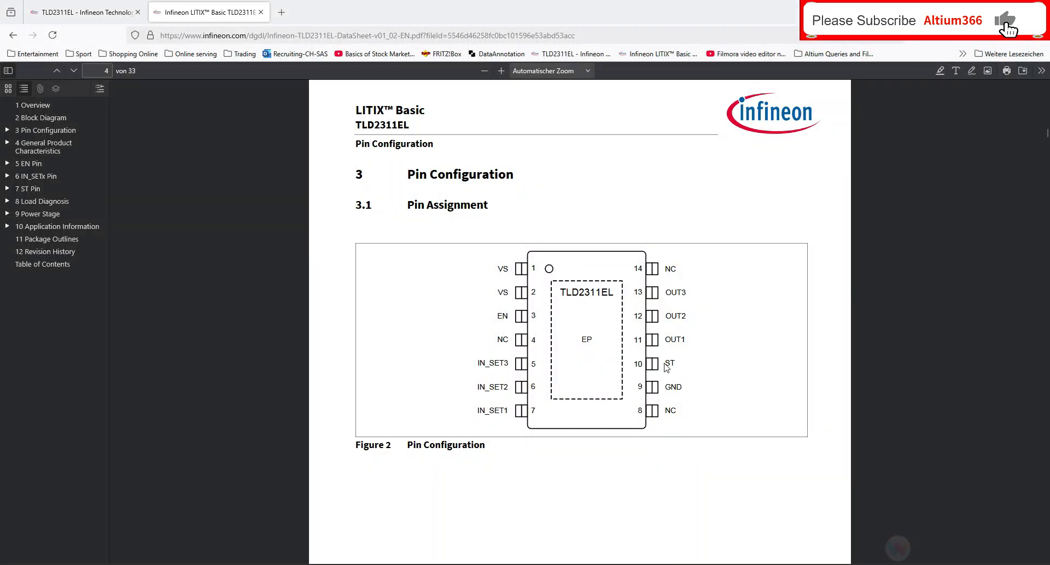
{"action": "key", "text": "alt+Tab"}
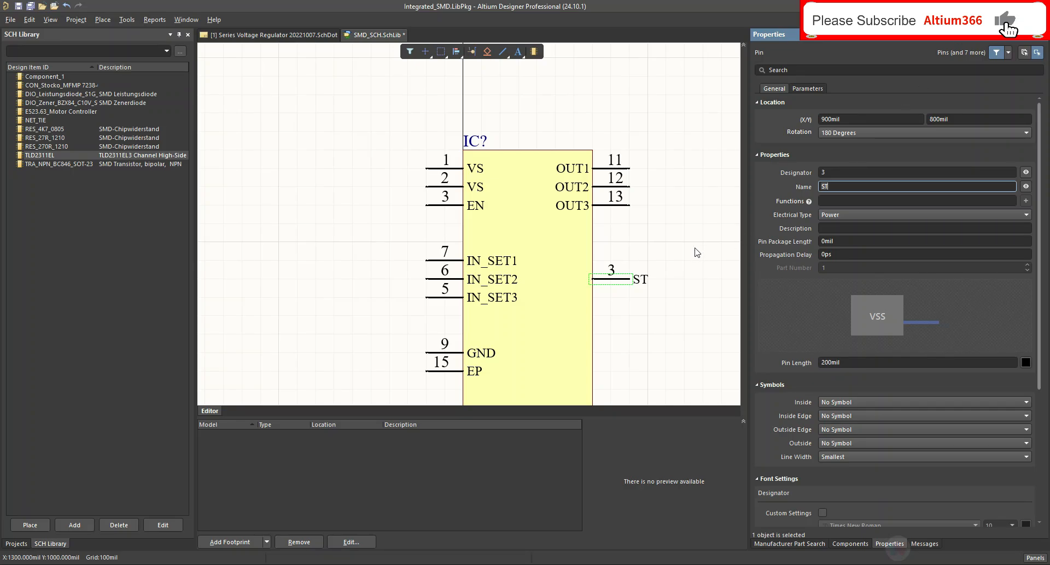
{"action": "left_click", "coordinate": [829, 172]}
{"action": "type", "text": "10"}
{"action": "key", "text": "Return"}
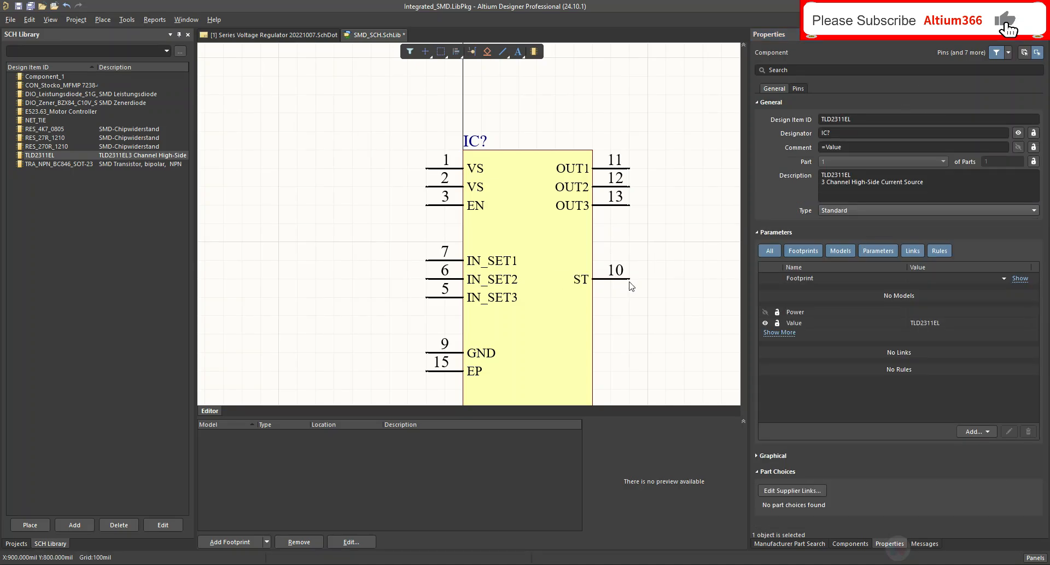
Step: Review the VS and EN pins' electrical types and examine the datasheet's Pin Definitions and Functions table for each pin's input/output type
{"action": "scroll", "coordinate": [570, 307], "scroll_direction": "down", "scroll_amount": 2, "text": "ctrl"}
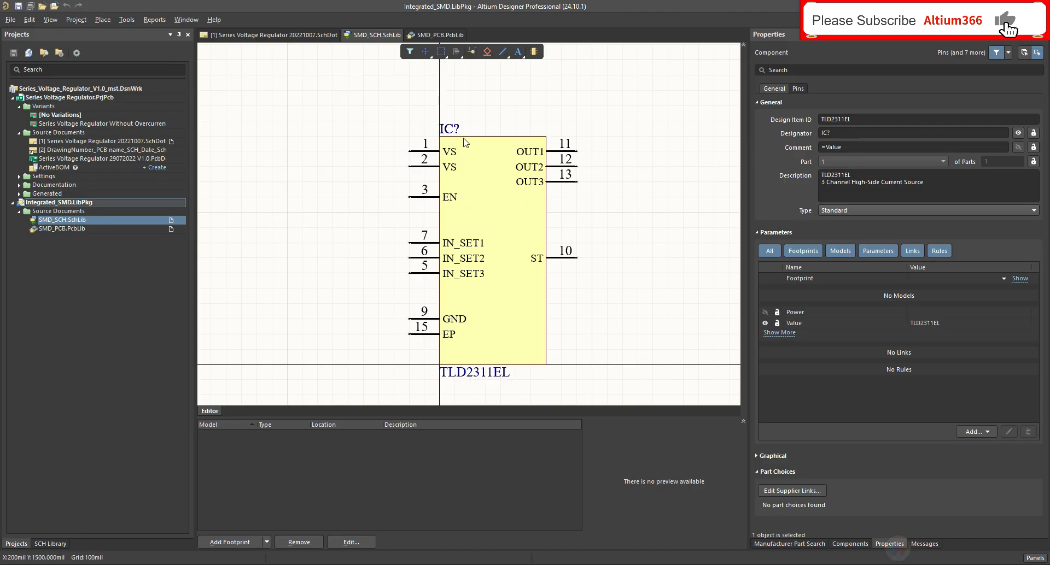
{"action": "left_click", "coordinate": [417, 151]}
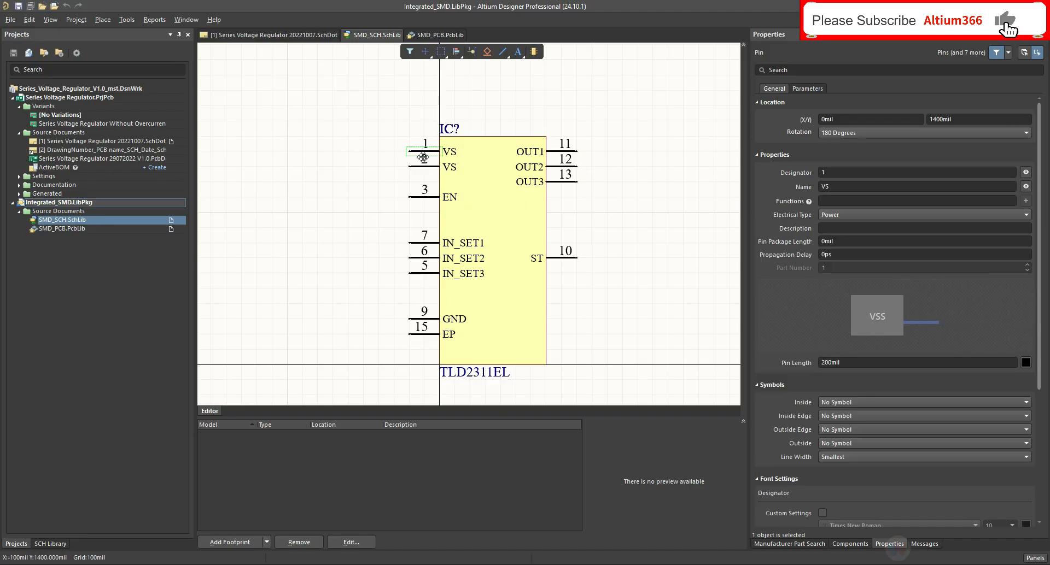
{"action": "left_click", "coordinate": [414, 166]}
{"action": "left_click", "coordinate": [422, 197]}
{"action": "key", "text": "alt+Tab"}
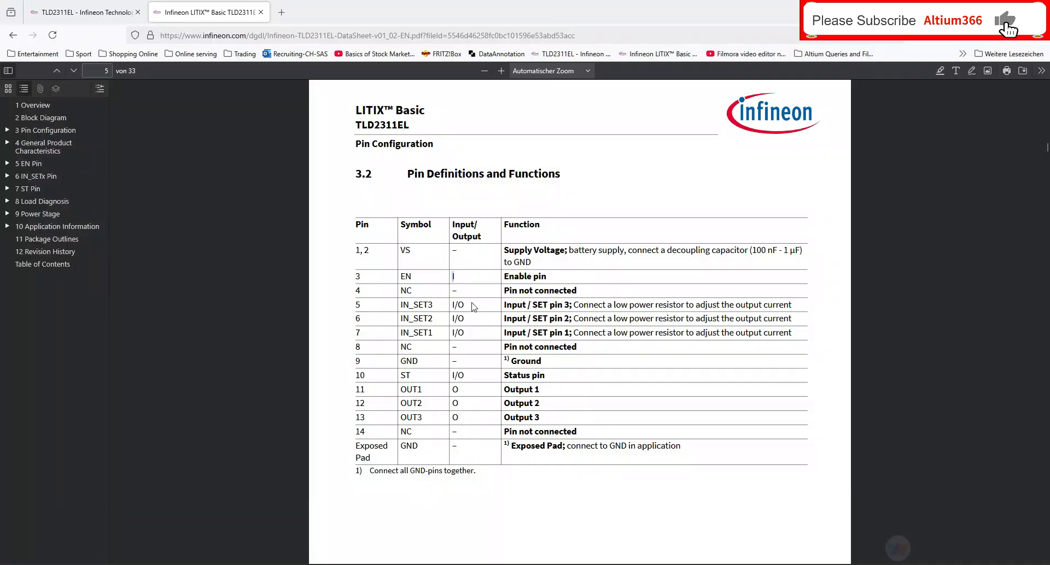
{"action": "left_click", "coordinate": [414, 174]}
{"action": "left_click_drag", "start_coordinate": [413, 174], "coordinate": [560, 187]}
{"action": "left_click", "coordinate": [560, 188]}
{"action": "double_click", "coordinate": [452, 277]}
{"action": "left_click", "coordinate": [492, 253]}
{"action": "left_click_drag", "start_coordinate": [402, 392], "coordinate": [416, 391]}
{"action": "left_click", "coordinate": [985, 11]}
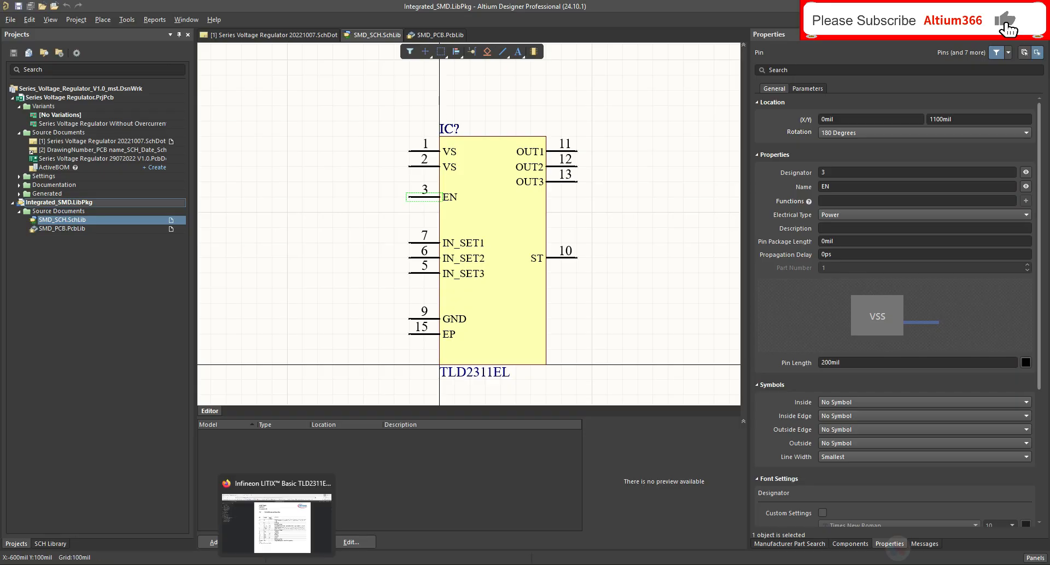
Step: Recheck the datasheet table and set the EN pin's electrical type to Input
{"action": "left_click", "coordinate": [277, 564]}
{"action": "left_click", "coordinate": [985, 11]}
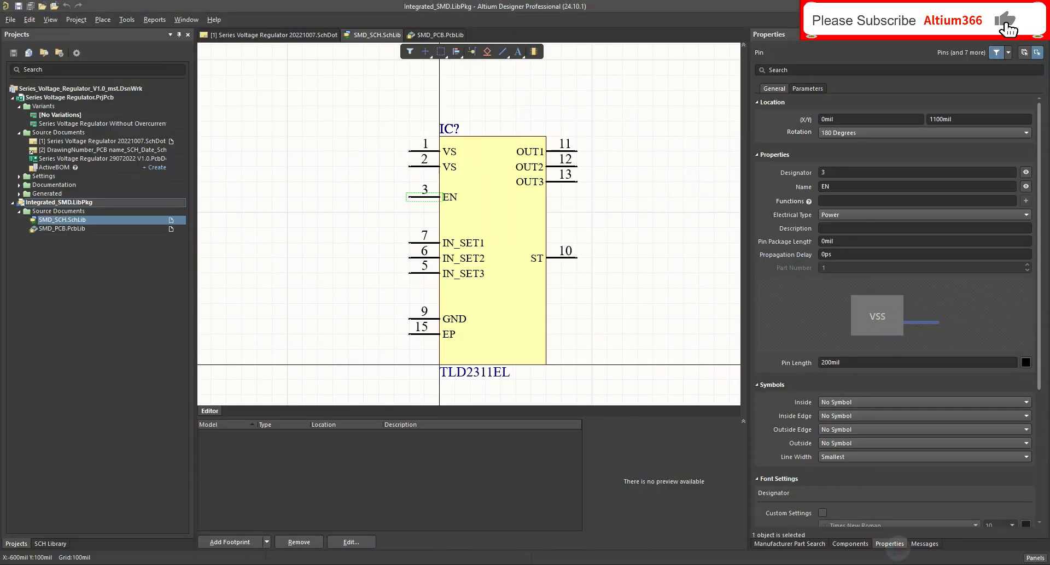
{"action": "left_click", "coordinate": [856, 215]}
{"action": "left_click", "coordinate": [853, 227]}
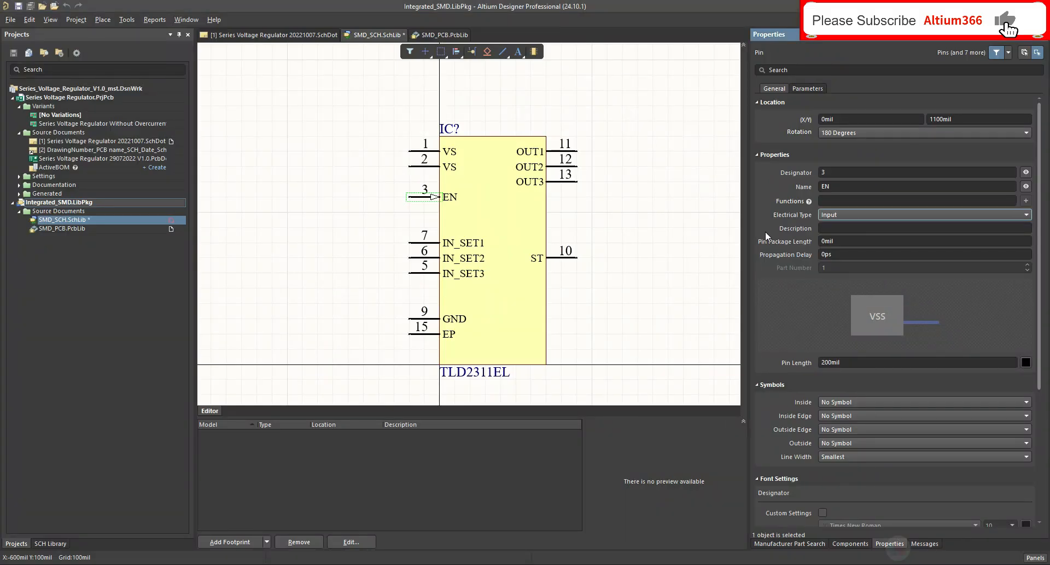
{"action": "left_click", "coordinate": [419, 207]}
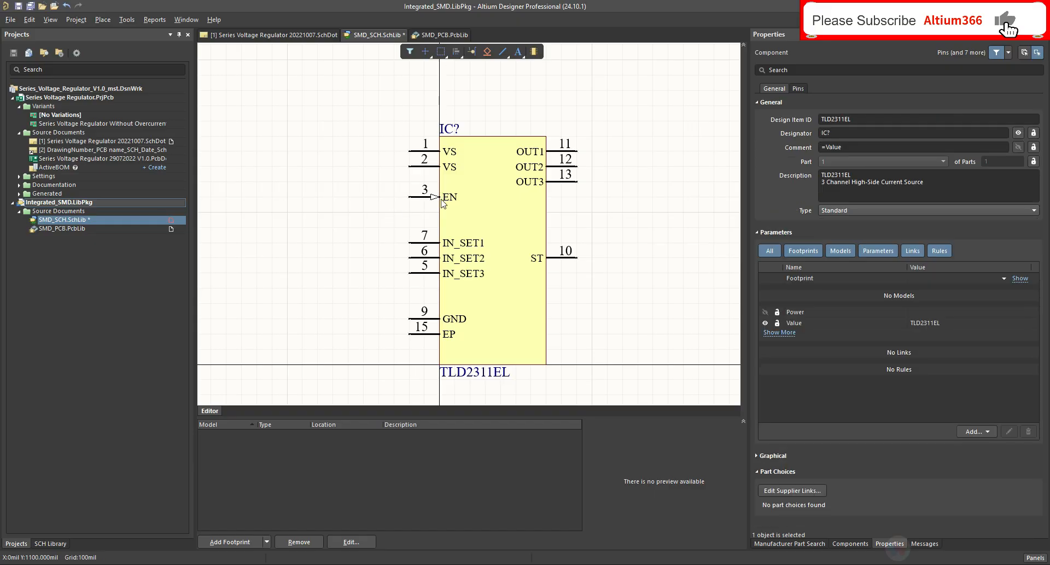
Step: Set the electrical type of the IN_SET1, IN_SET2 and IN_SET3 pins together to I/O, and recheck the datasheet's pin definitions table
{"action": "left_click", "coordinate": [420, 242]}
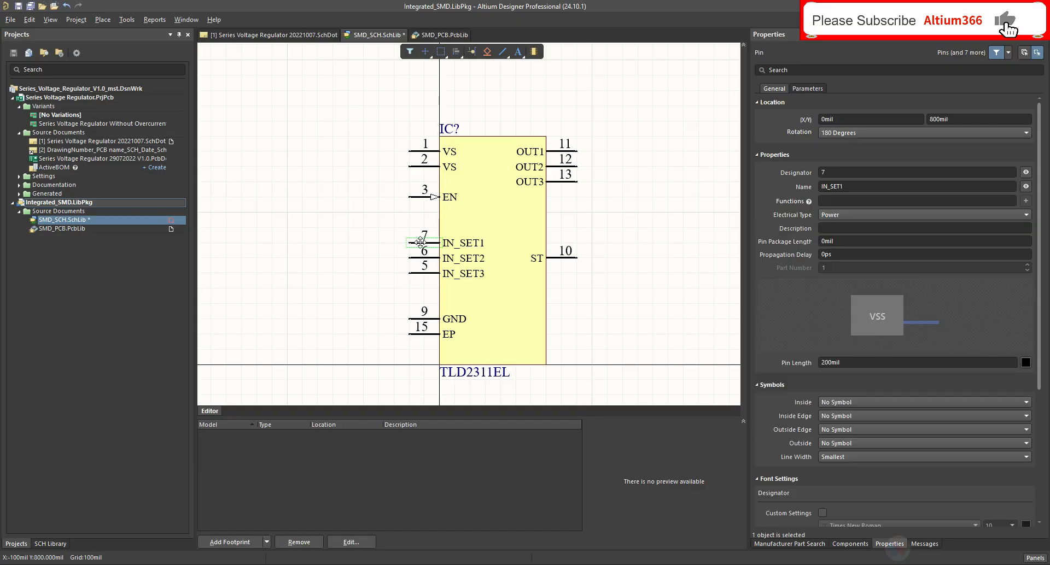
{"action": "left_click", "coordinate": [430, 257]}
{"action": "left_click", "coordinate": [418, 242], "text": "shift"}
{"action": "left_click", "coordinate": [418, 269], "text": "shift"}
{"action": "left_click", "coordinate": [826, 214]}
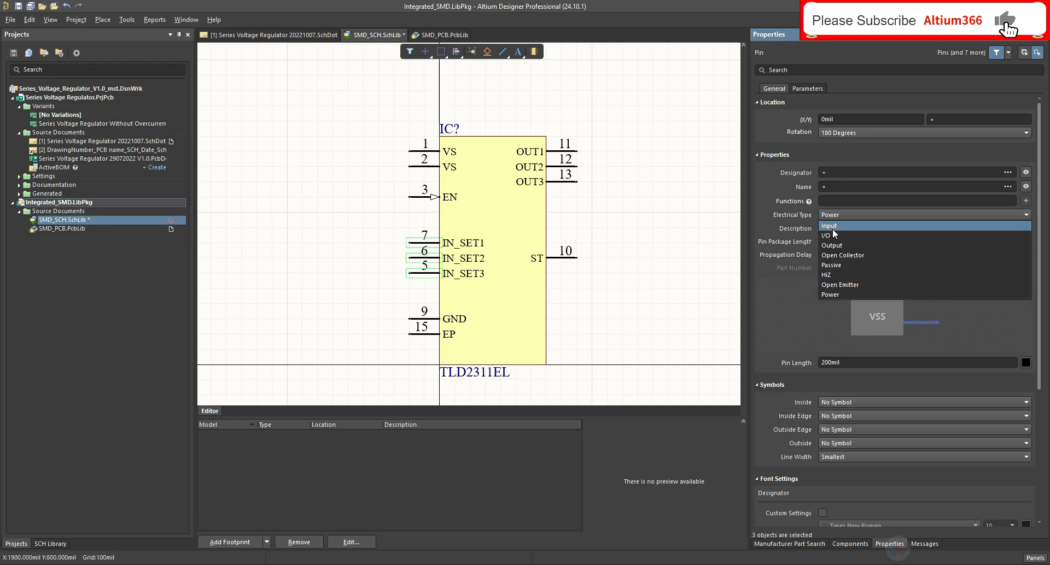
{"action": "left_click", "coordinate": [832, 229]}
{"action": "left_click", "coordinate": [339, 263]}
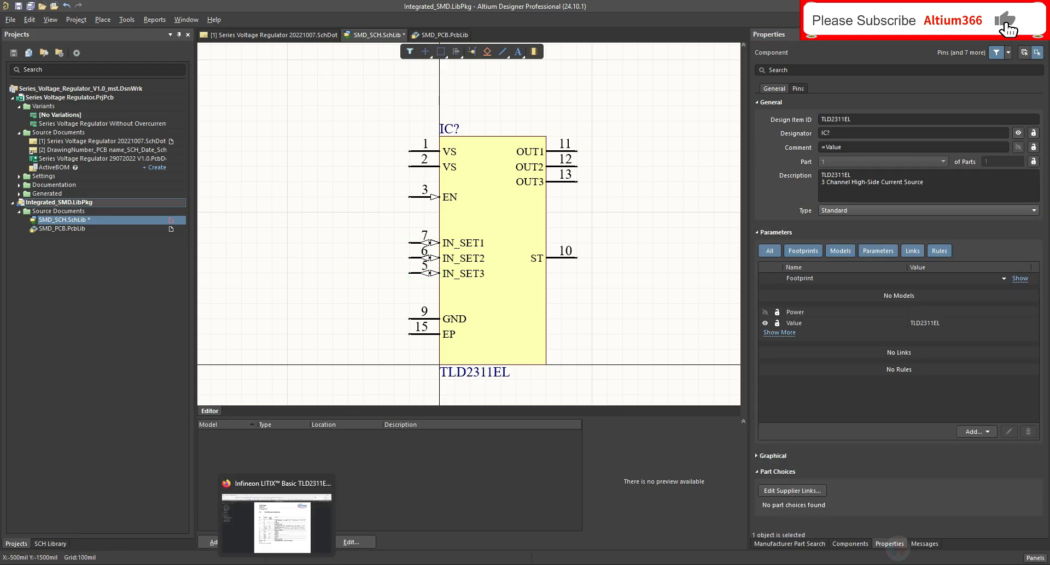
{"action": "left_click", "coordinate": [276, 519]}
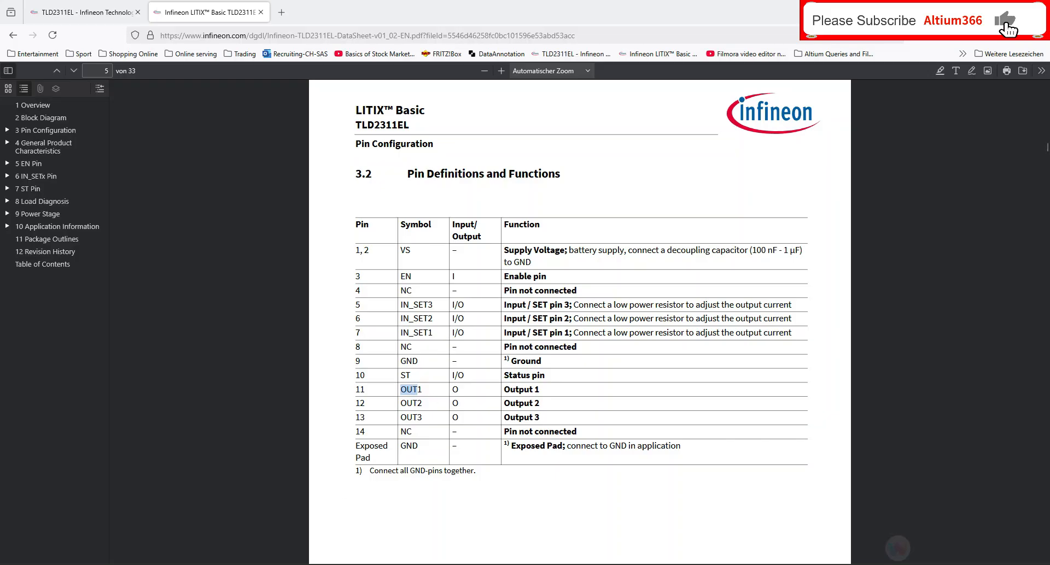
{"action": "key", "text": "alt+Tab"}
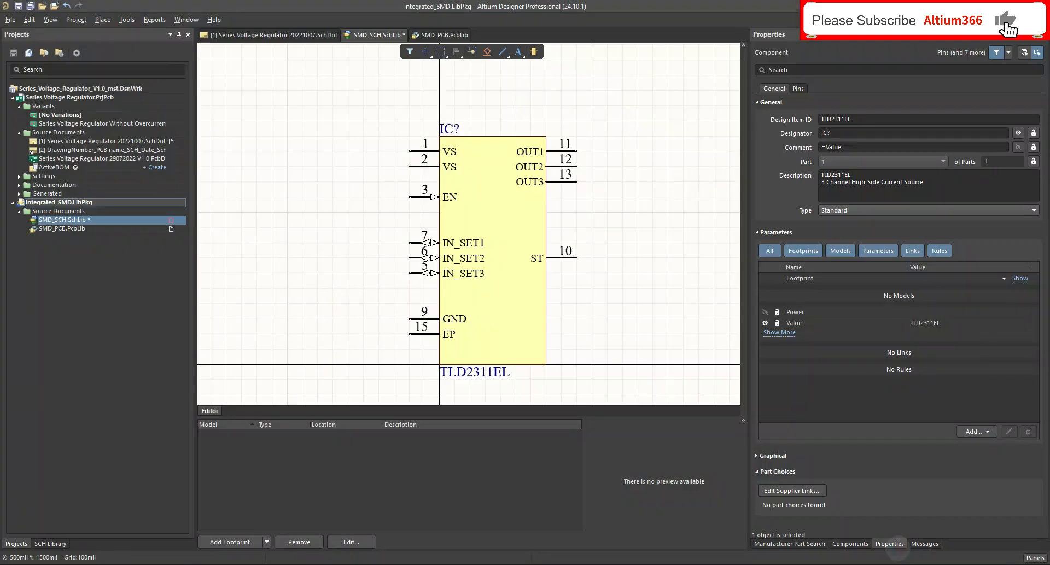
Step: Set the electrical type of the GND and EP pins together to Power
{"action": "left_click", "coordinate": [420, 320]}
{"action": "left_click", "coordinate": [431, 335]}
{"action": "left_click", "coordinate": [423, 320], "text": "shift"}
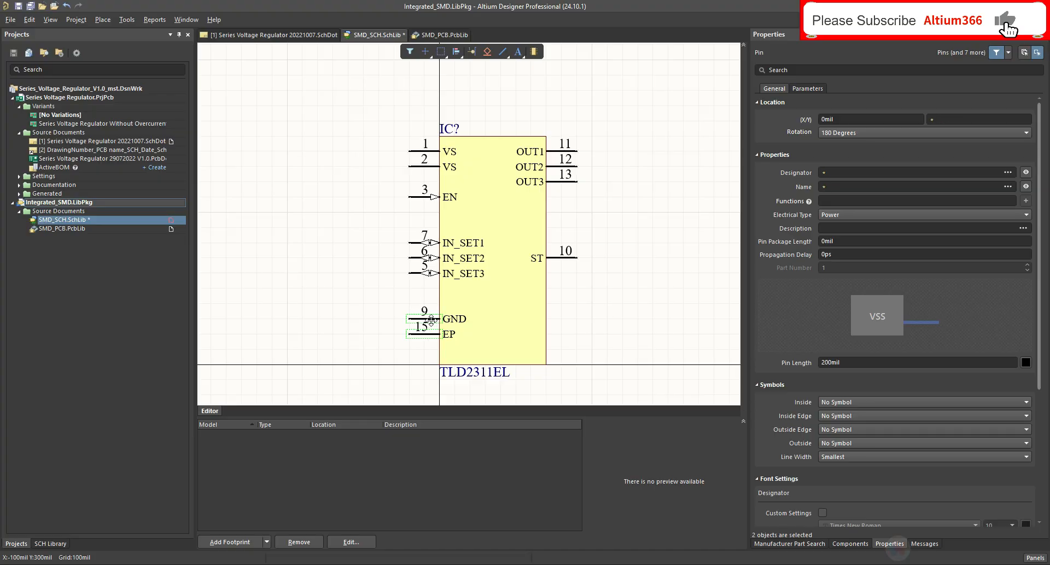
{"action": "left_click", "coordinate": [897, 214]}
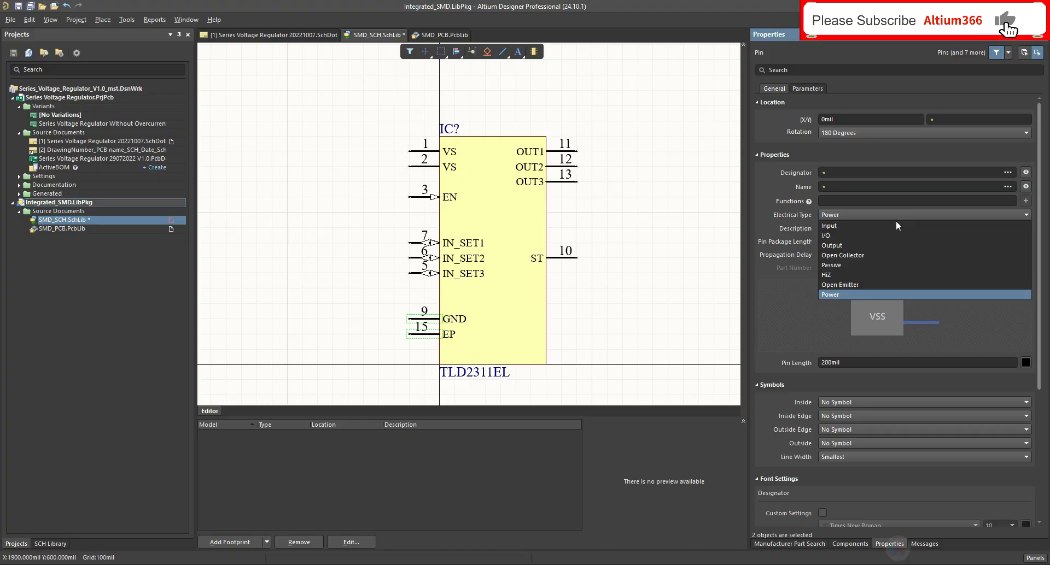
{"action": "left_click", "coordinate": [871, 293]}
{"action": "left_click", "coordinate": [827, 215]}
{"action": "left_click", "coordinate": [858, 295]}
{"action": "left_click", "coordinate": [601, 322]}
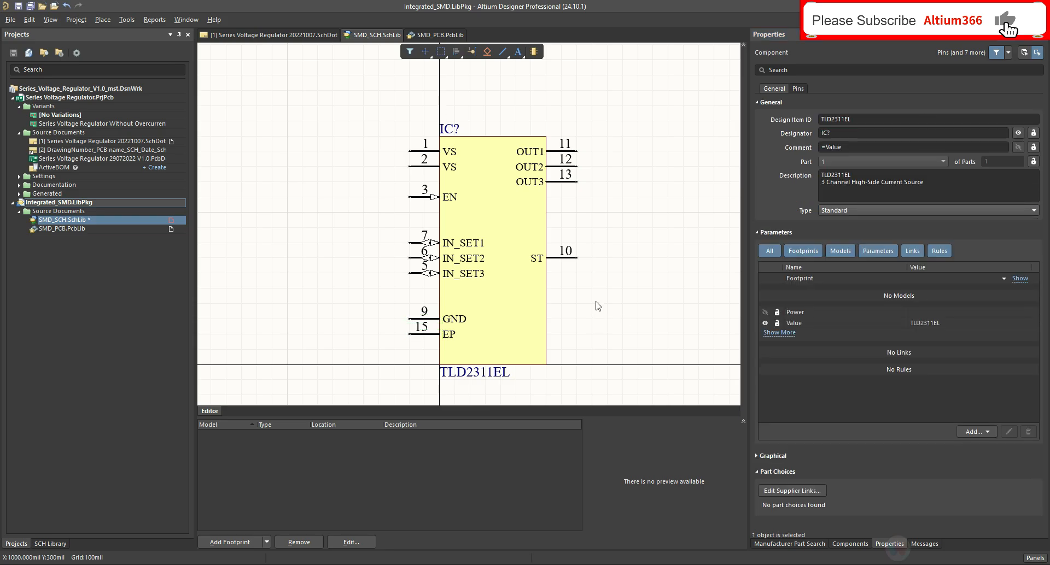
Step: Set the electrical type of the OUT1, OUT2 and OUT3 pins together to Output
{"action": "left_click", "coordinate": [559, 152]}
{"action": "left_click", "coordinate": [553, 165], "text": "shift"}
{"action": "left_click", "coordinate": [558, 181], "text": "shift"}
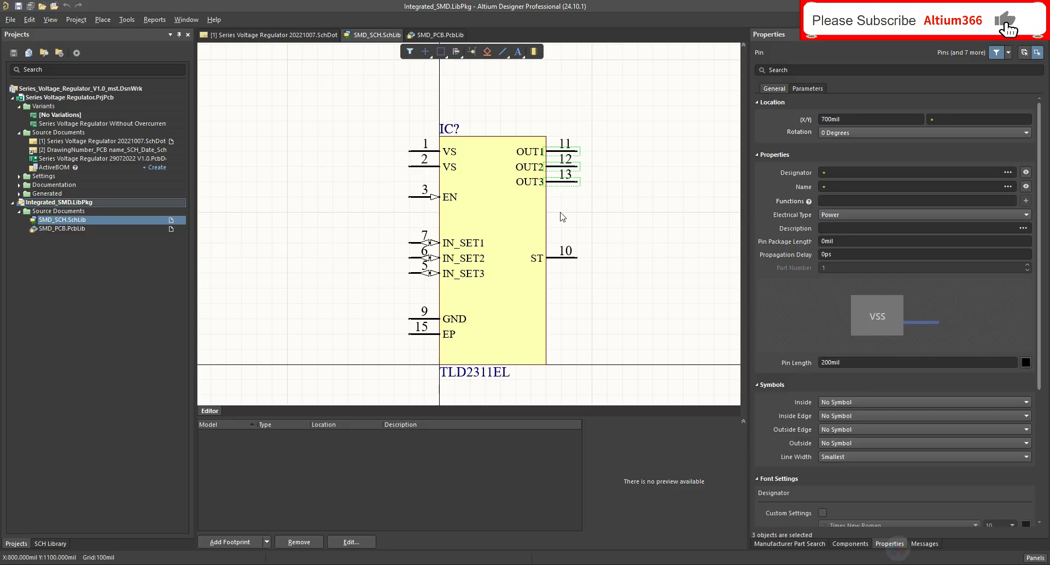
{"action": "left_click", "coordinate": [840, 216]}
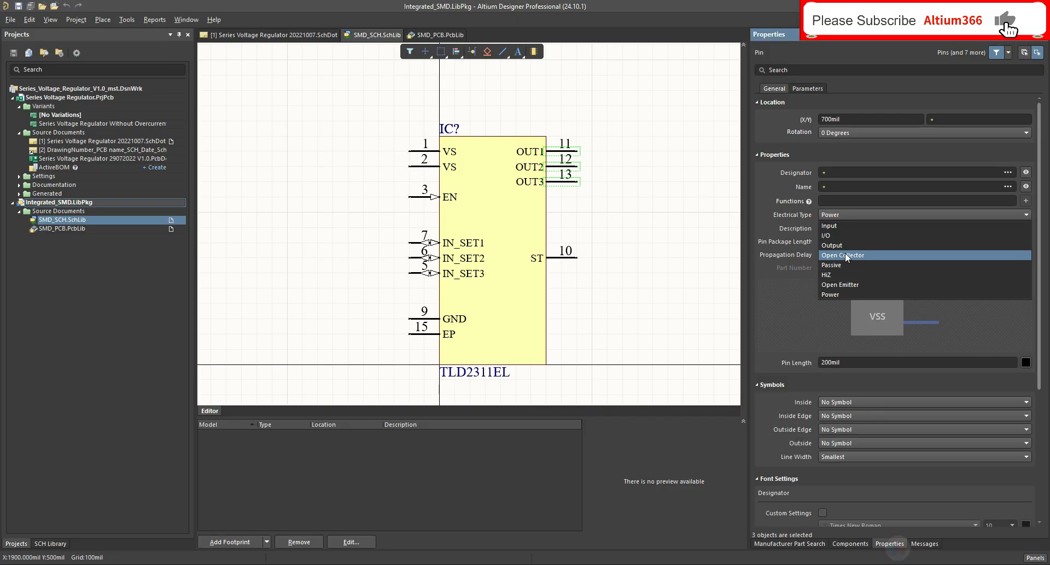
{"action": "left_click", "coordinate": [841, 245]}
{"action": "left_click", "coordinate": [583, 266]}
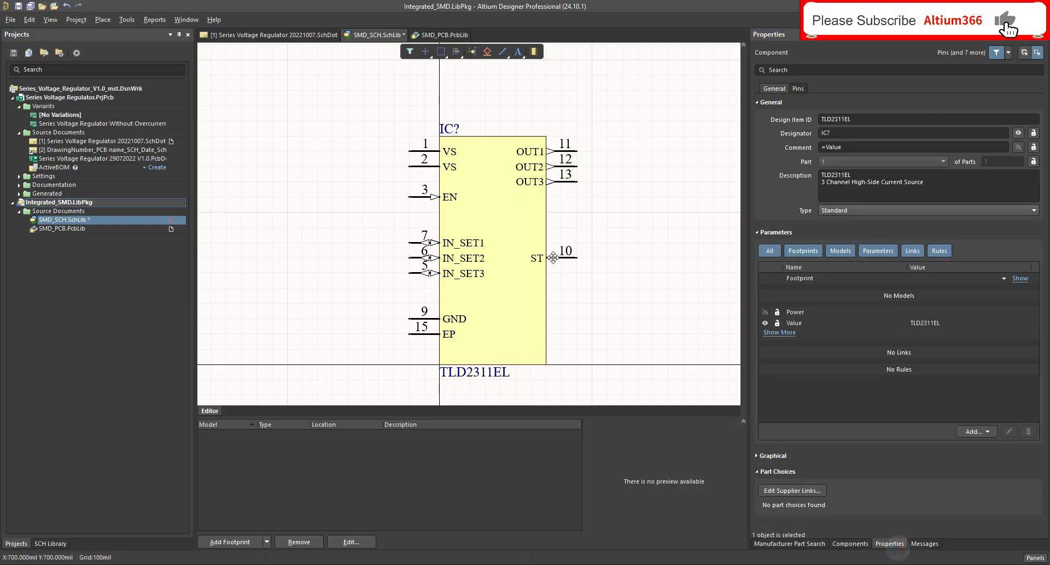
Step: Set the ST pin's electrical type to I/O and save the schematic library
{"action": "left_click", "coordinate": [553, 257]}
{"action": "left_click", "coordinate": [860, 214]}
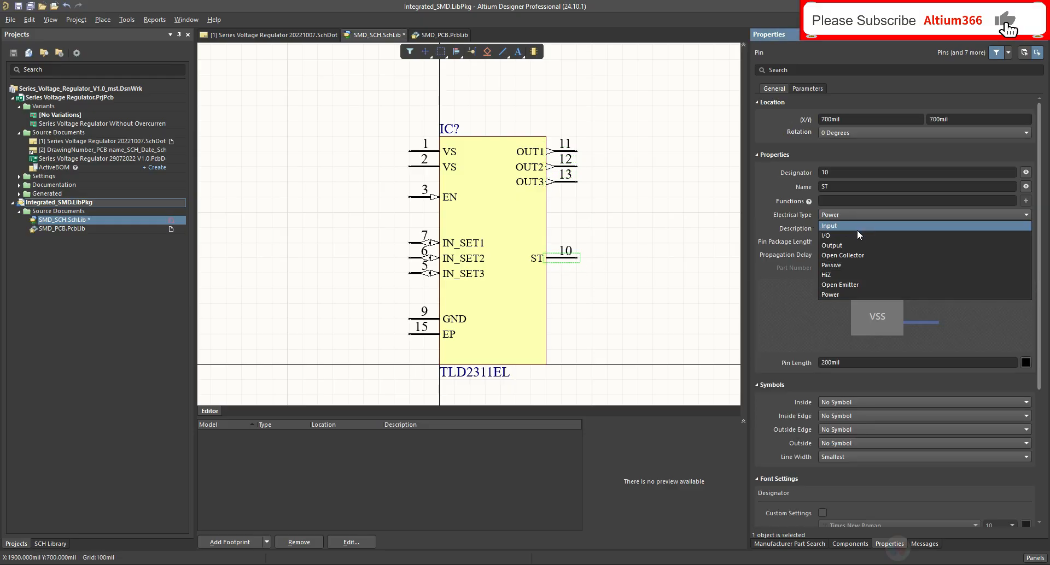
{"action": "left_click", "coordinate": [857, 235]}
{"action": "left_click", "coordinate": [598, 317]}
{"action": "key", "text": "ctrl+s"}
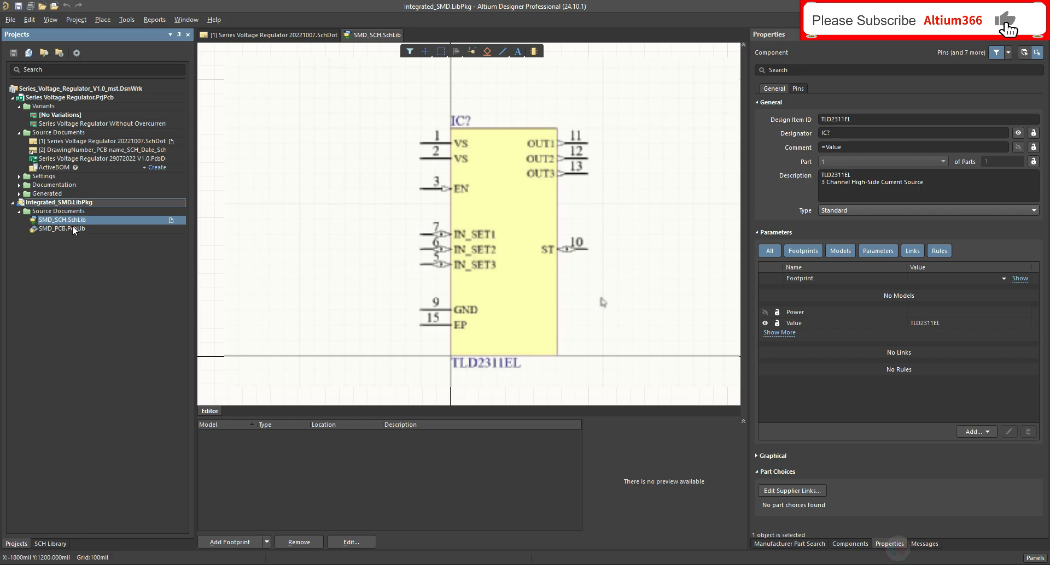
Step: Open SMD_PCB.PcbLib, bring up its footprint list and add a new empty footprint
{"action": "double_click", "coordinate": [74, 230]}
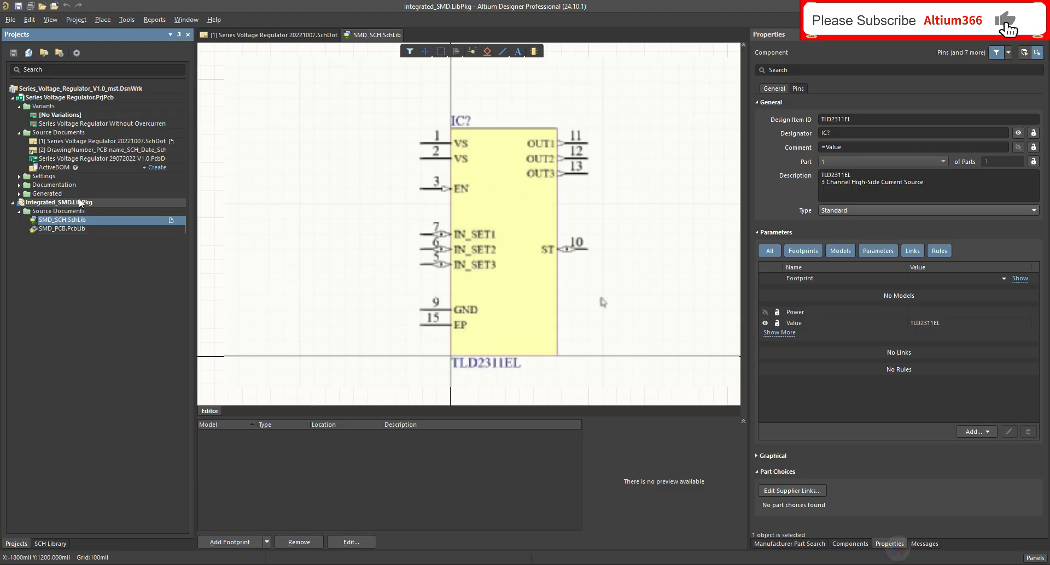
{"action": "double_click", "coordinate": [82, 231]}
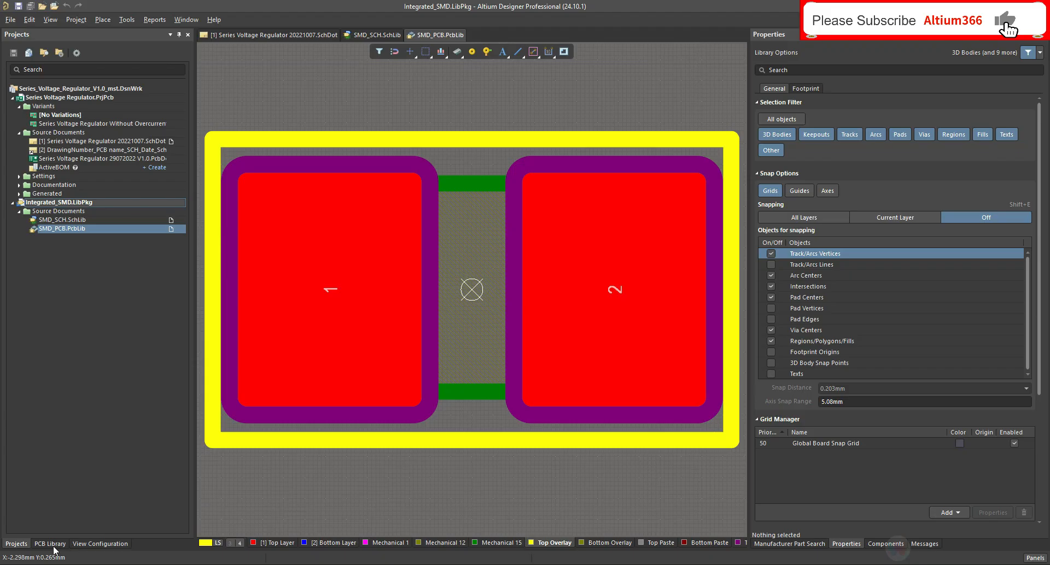
{"action": "left_click", "coordinate": [53, 544]}
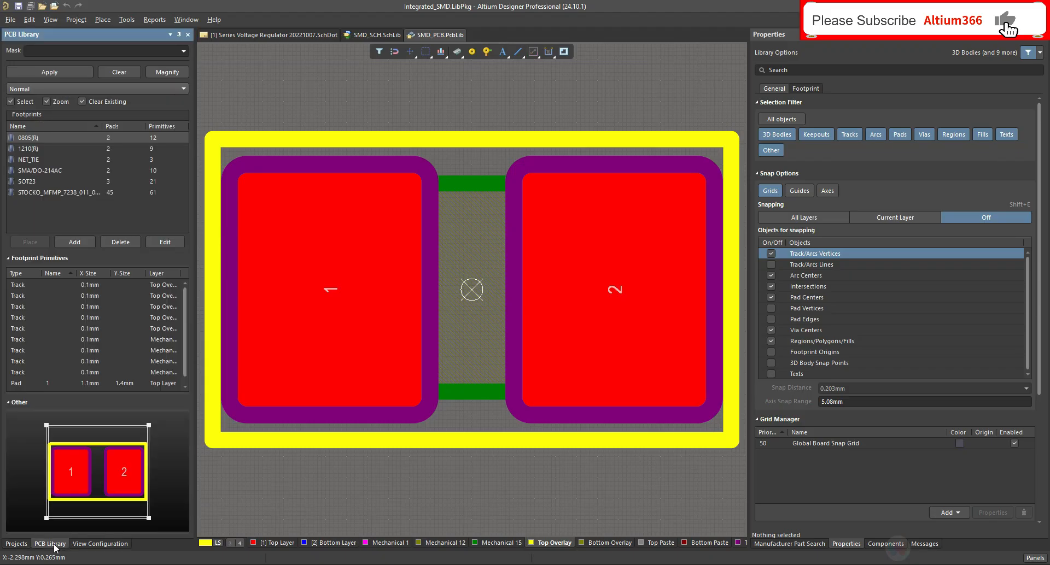
{"action": "left_click", "coordinate": [38, 181]}
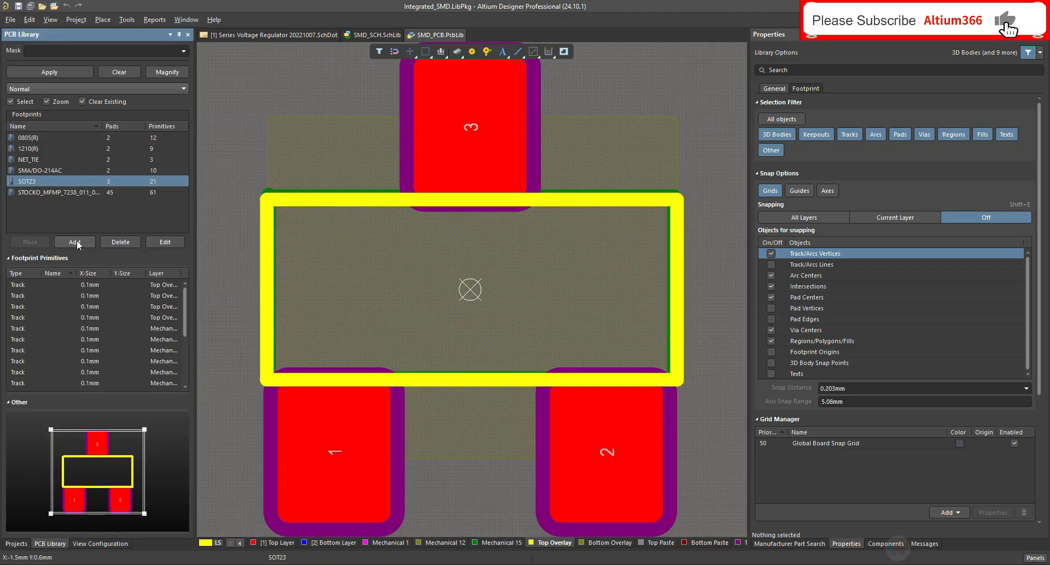
{"action": "left_click", "coordinate": [80, 241]}
Step: Name the new footprint TSSOP-14-EP, enter the description PS-SSOP-14 and save the PCB library
{"action": "double_click", "coordinate": [53, 168]}
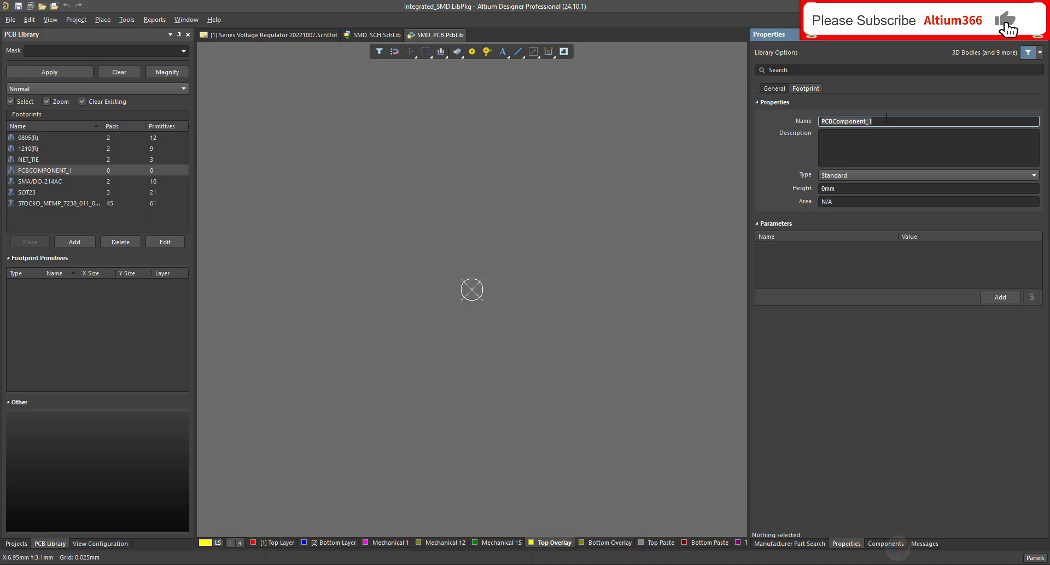
{"action": "type", "text": "TSSOP-14-EP"}
{"action": "left_click", "coordinate": [872, 175]}
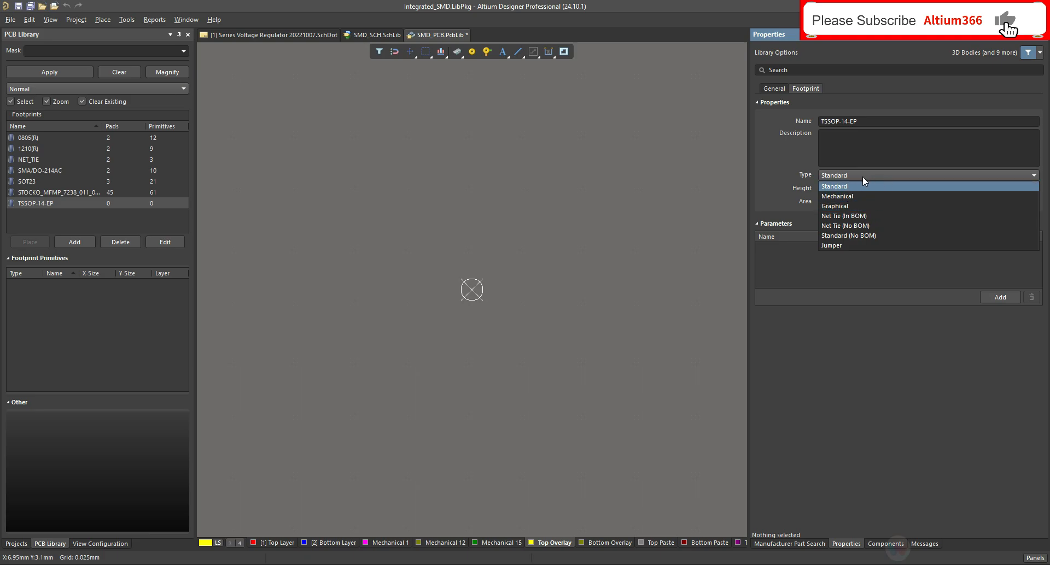
{"action": "left_click", "coordinate": [870, 148]}
{"action": "left_click", "coordinate": [873, 145]}
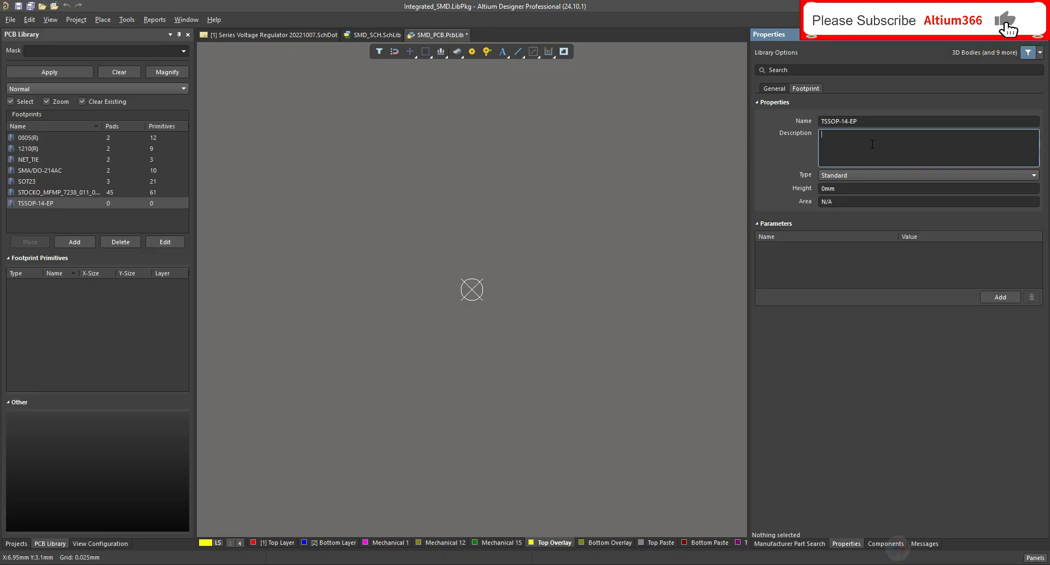
{"action": "type", "text": "PS-SSOP-14"}
{"action": "key", "text": "ctrl+s"}
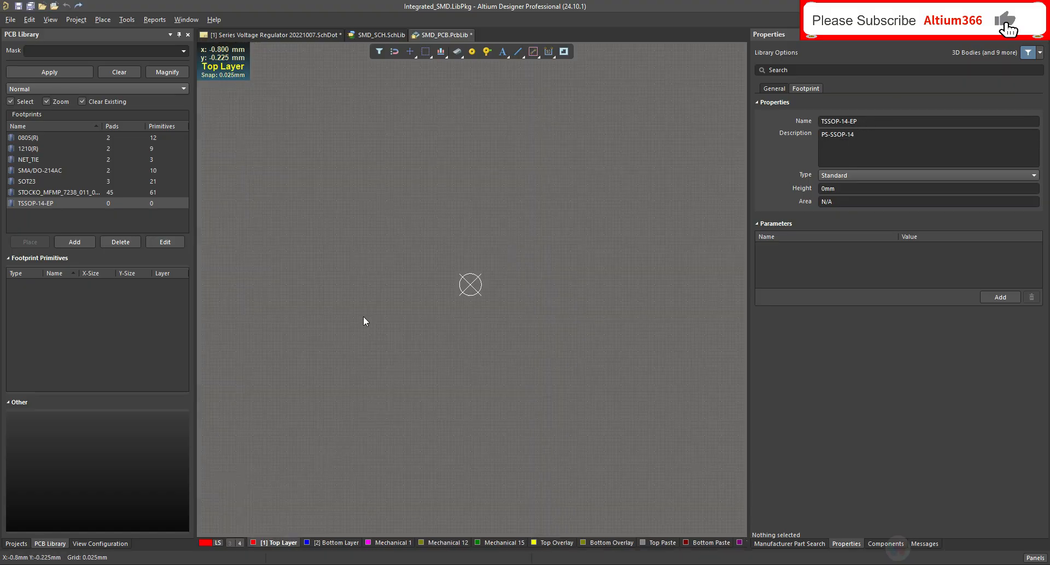
Step: Switch to the datasheet in the browser and examine the PG-SSOP-14 package outline drawing for the dimensions
{"action": "left_click", "coordinate": [276, 514]}
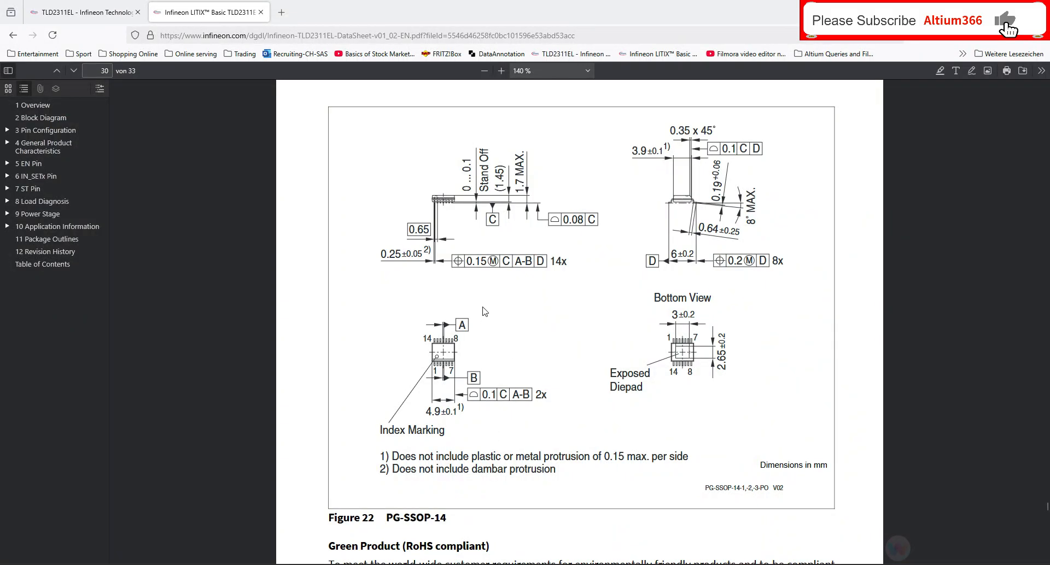
{"action": "scroll", "coordinate": [485, 312], "scroll_direction": "up", "scroll_amount": 1}
{"action": "scroll", "coordinate": [554, 313], "scroll_direction": "up", "scroll_amount": 2}
{"action": "scroll", "coordinate": [526, 279], "scroll_direction": "down", "scroll_amount": 1}
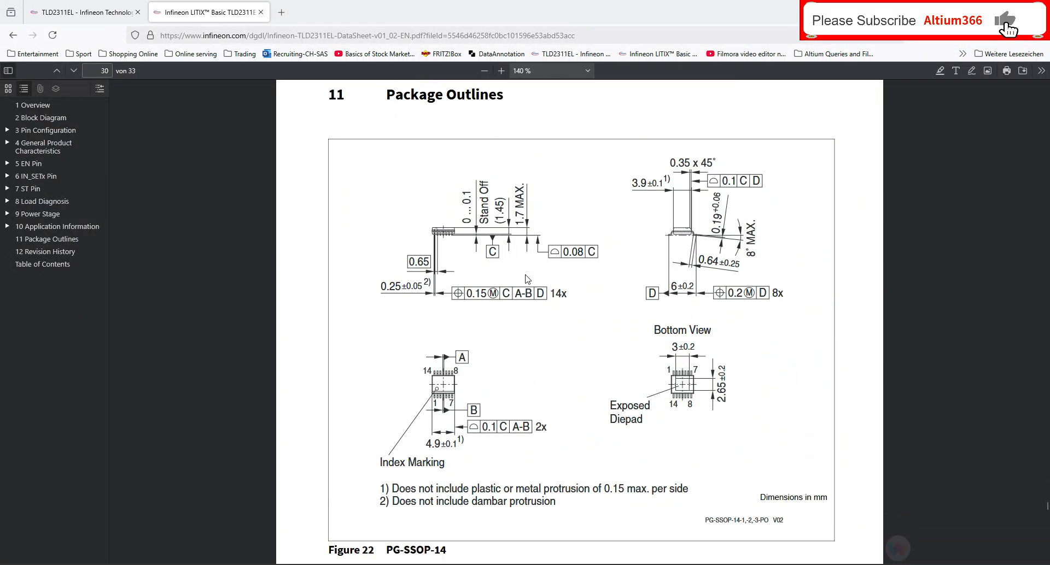
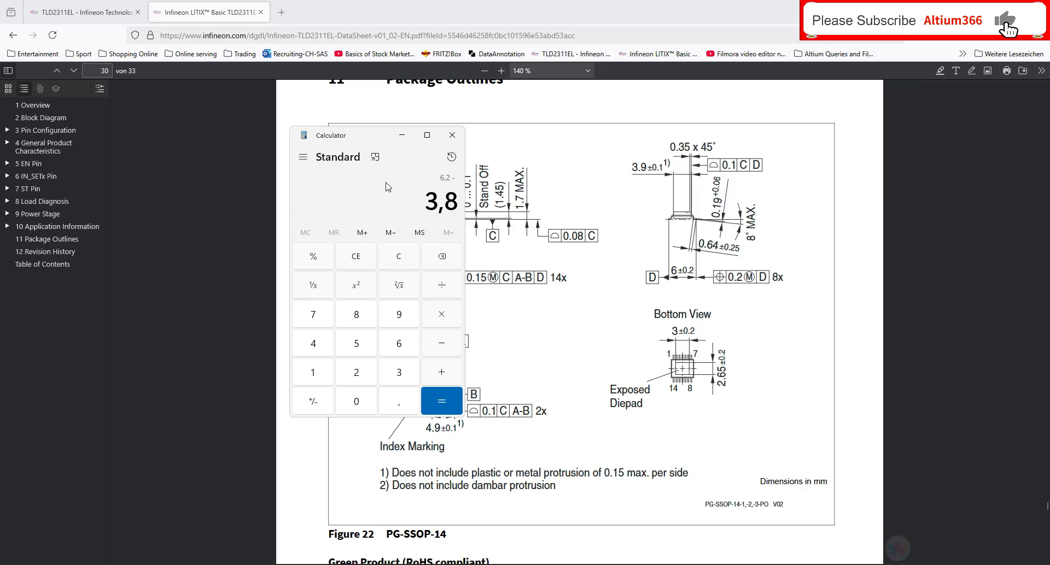
Step: Calculate half the difference between 6.2 and 3.8 in the calculator and put it away
{"action": "key", "text": "Return"}
{"action": "key", "text": "slash"}
{"action": "key", "text": "2"}
{"action": "key", "text": "Return"}
{"action": "left_click", "coordinate": [402, 135]}
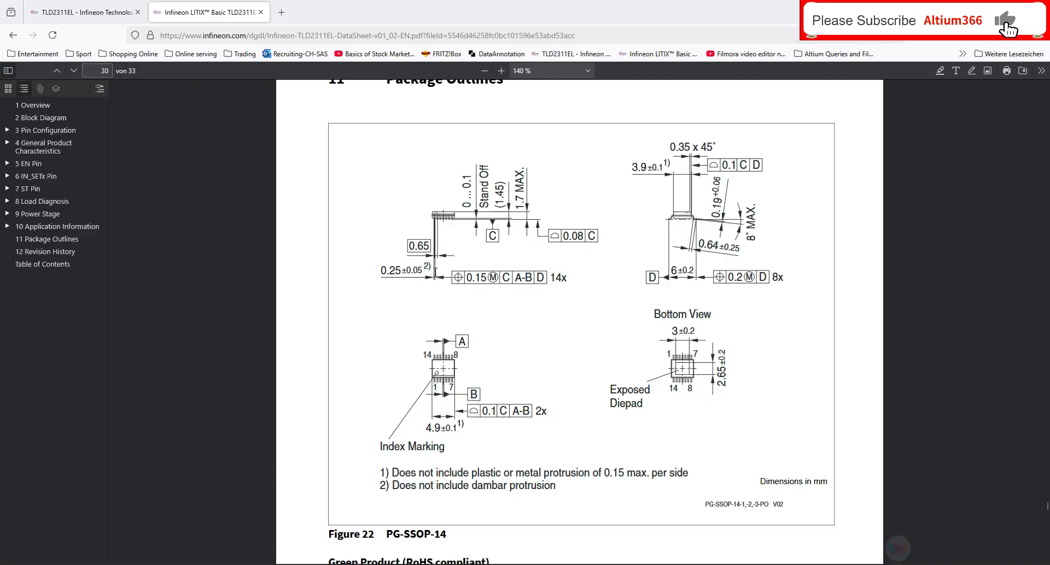
Step: Return to Altium Designer and place a single pad at the origin of the TSSOP-14-EP footprint
{"action": "key", "text": "alt+Tab"}
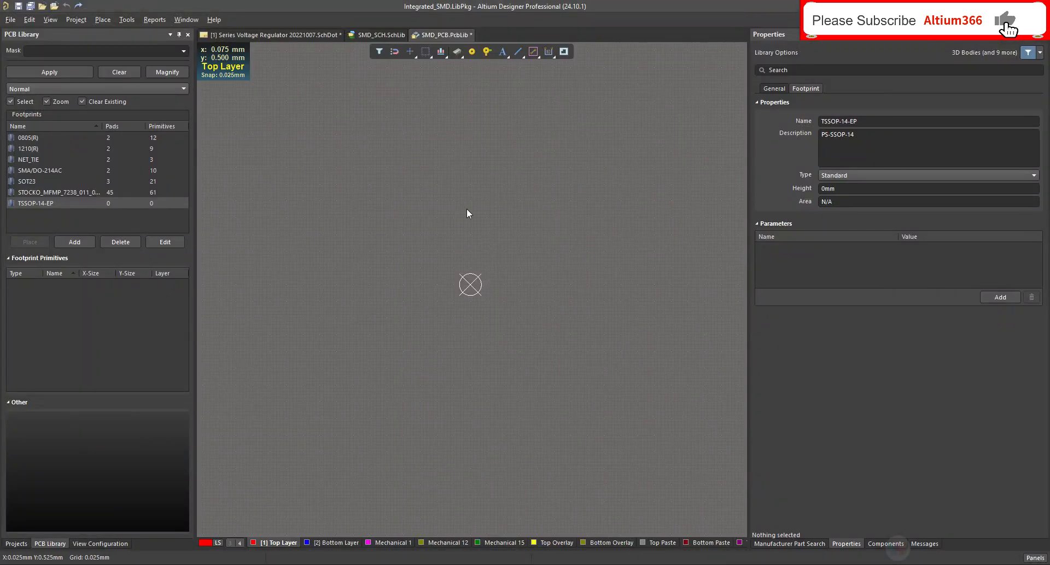
{"action": "left_click", "coordinate": [104, 19]}
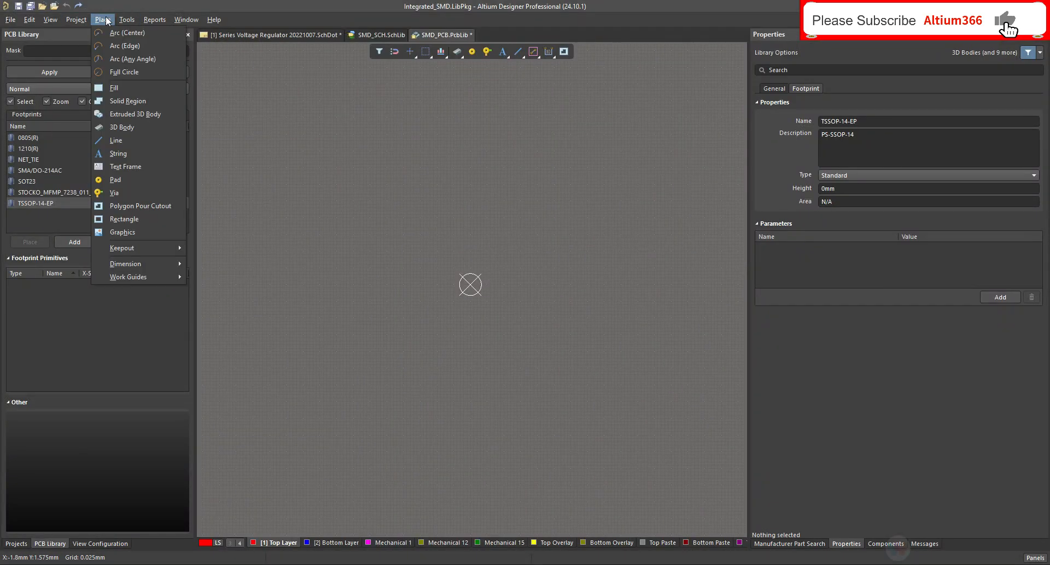
{"action": "left_click", "coordinate": [137, 181]}
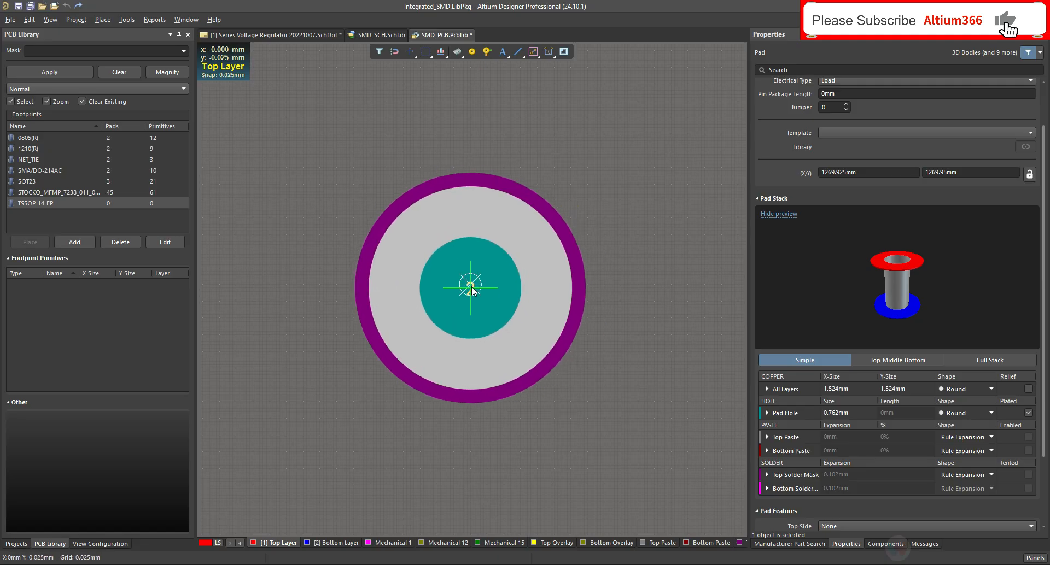
{"action": "left_click", "coordinate": [470, 285]}
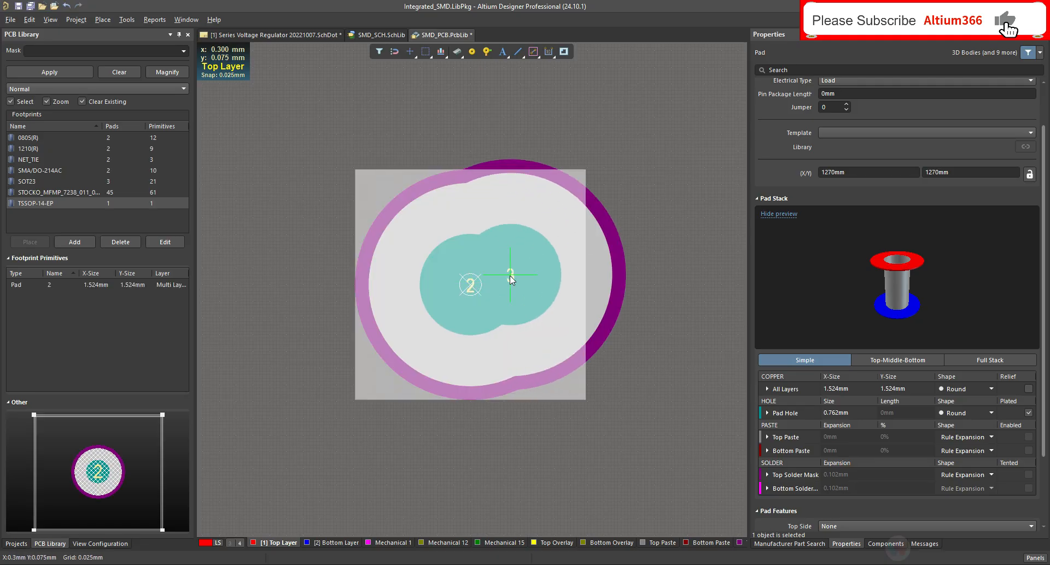
{"action": "right_click", "coordinate": [511, 279]}
Step: Set the layer of the pad at the origin to Top Layer
{"action": "left_click", "coordinate": [514, 217]}
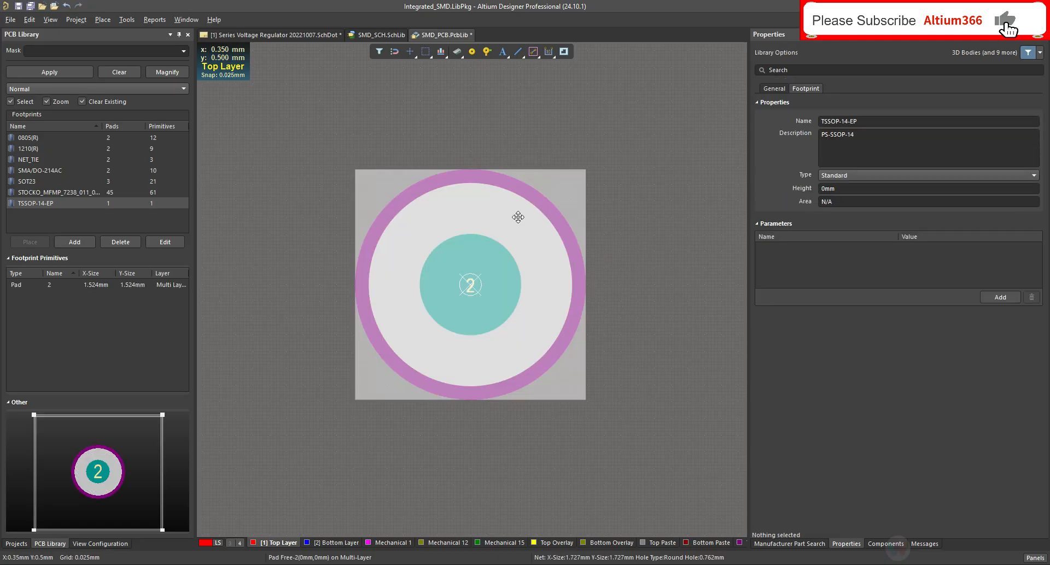
{"action": "left_click", "coordinate": [518, 217]}
{"action": "scroll", "coordinate": [1021, 199], "scroll_direction": "up", "scroll_amount": 2}
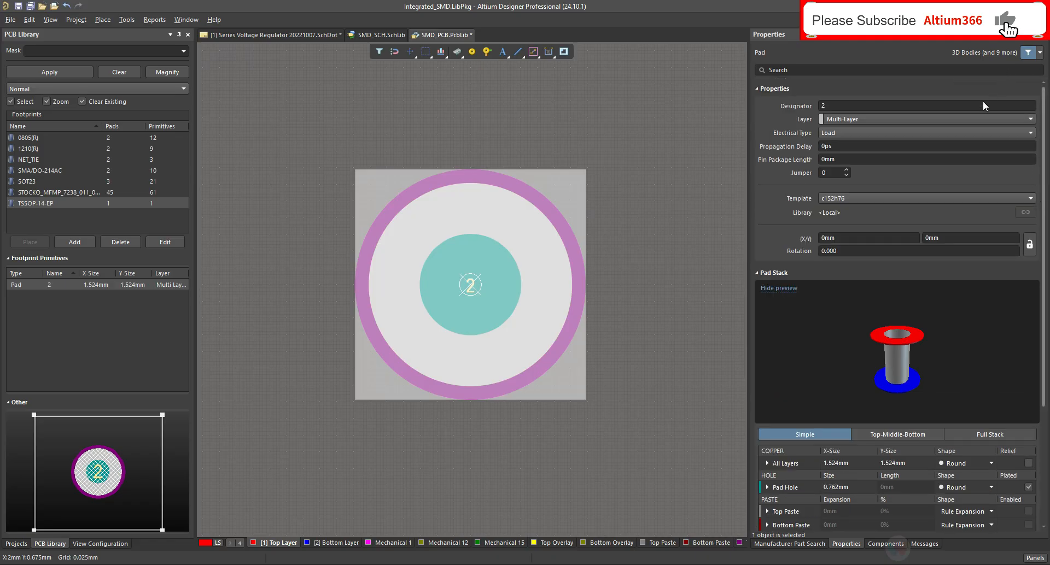
{"action": "left_click", "coordinate": [870, 118]}
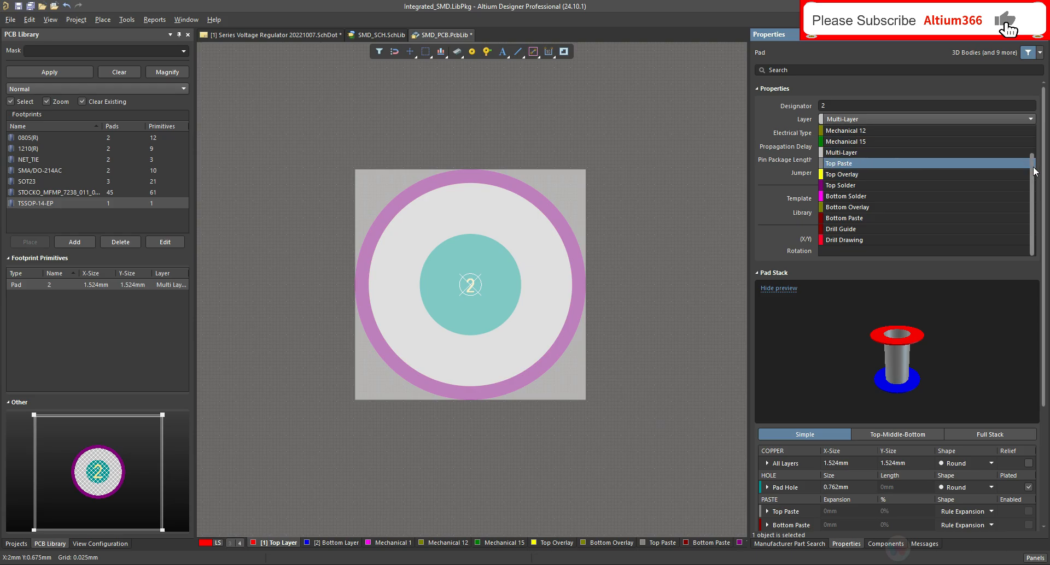
{"action": "scroll", "coordinate": [1023, 170], "scroll_direction": "up", "scroll_amount": 1}
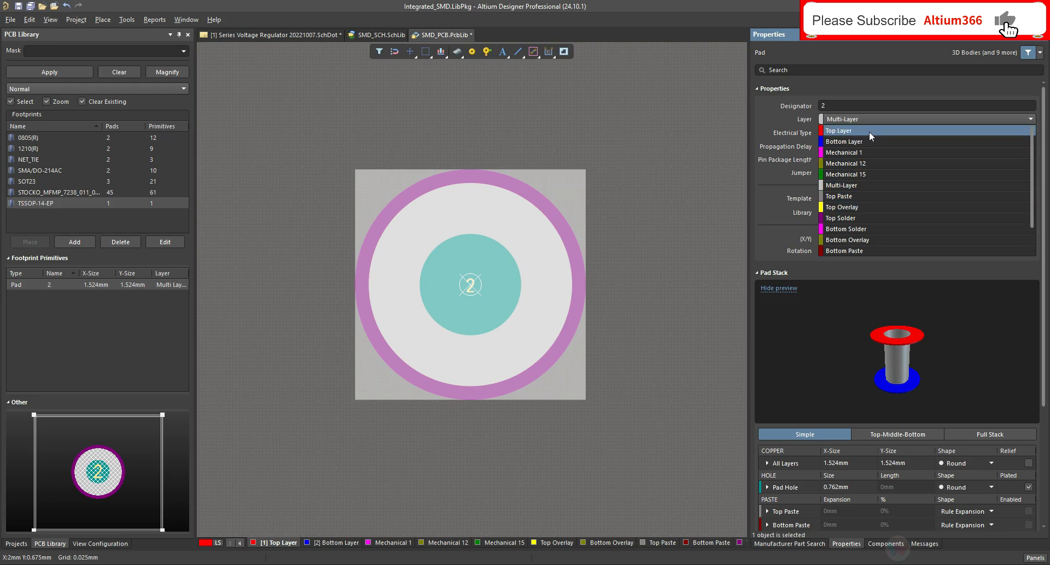
{"action": "scroll", "coordinate": [869, 132], "scroll_direction": "down", "scroll_amount": 1}
{"action": "scroll", "coordinate": [902, 428], "scroll_direction": "up", "scroll_amount": 1}
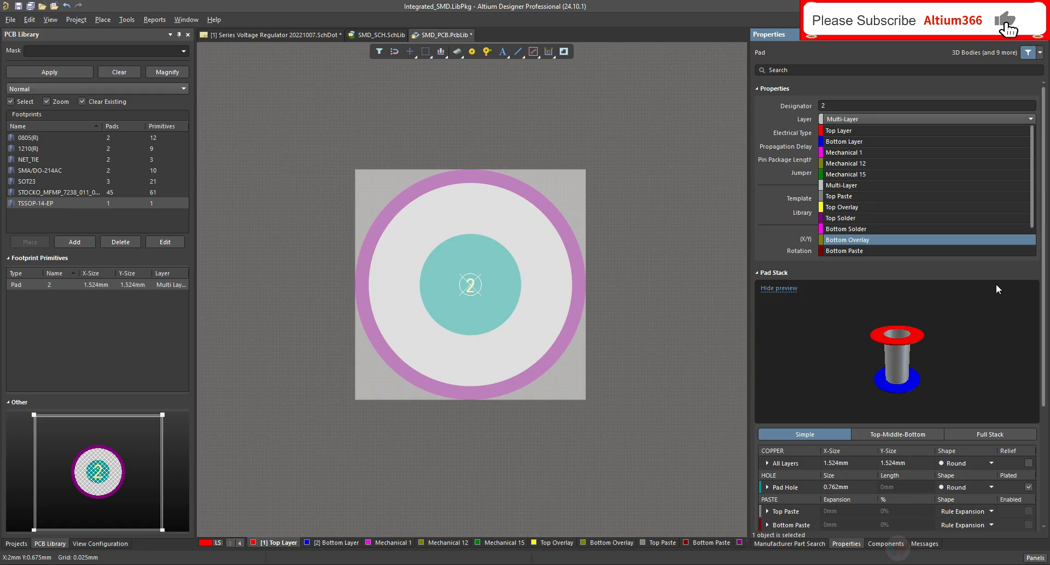
{"action": "left_click", "coordinate": [864, 130]}
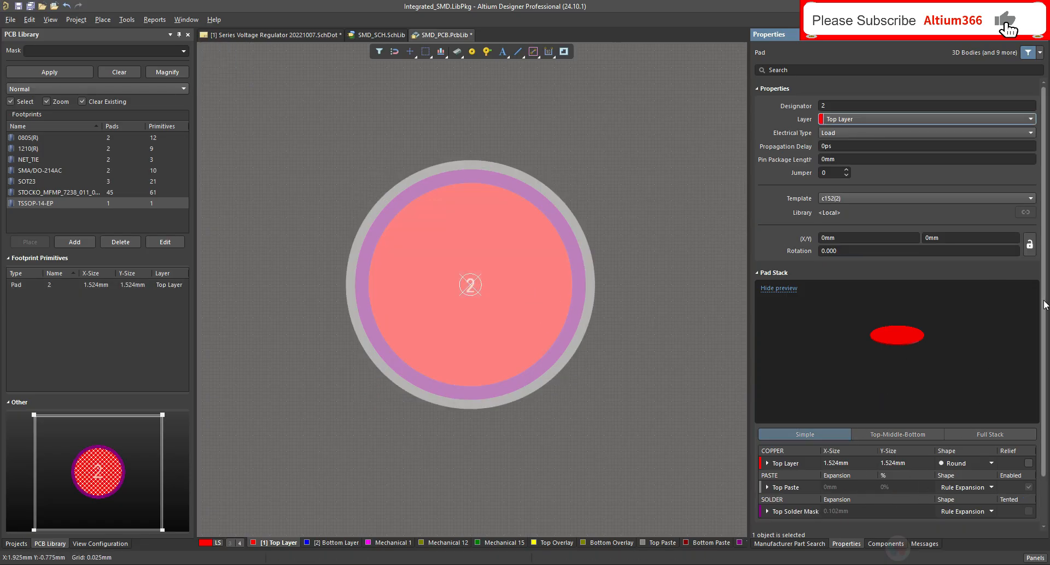
Step: Set the pad's X-size to 0.35 mm, Y-size to 1.4 mm and shape to Rounded Rectangle
{"action": "scroll", "coordinate": [869, 485], "scroll_direction": "down", "scroll_amount": 2}
{"action": "left_click", "coordinate": [851, 412]}
{"action": "type", "text": "0.35"}
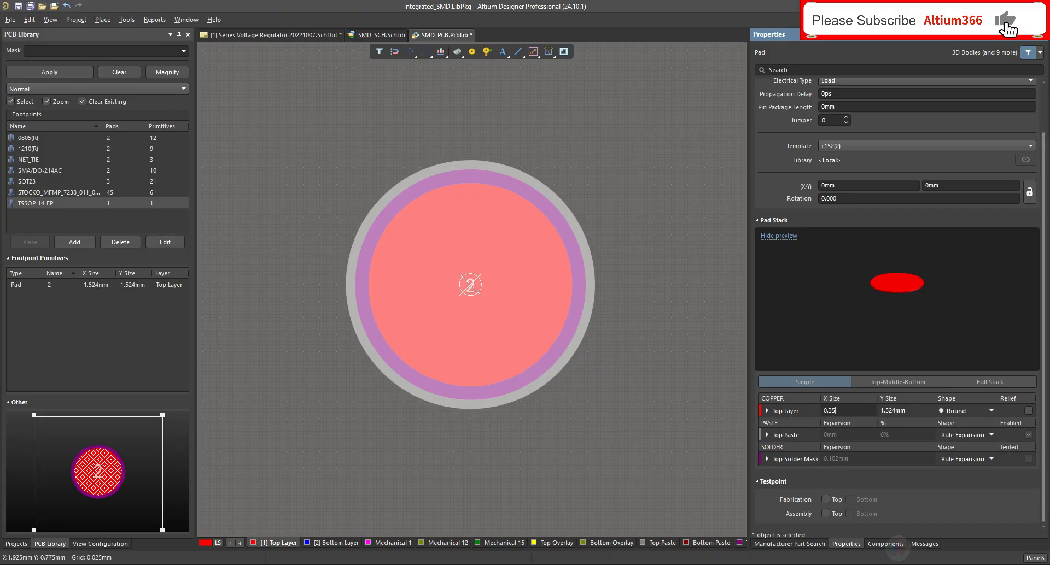
{"action": "key", "text": "Tab"}
{"action": "type", "text": "1"}
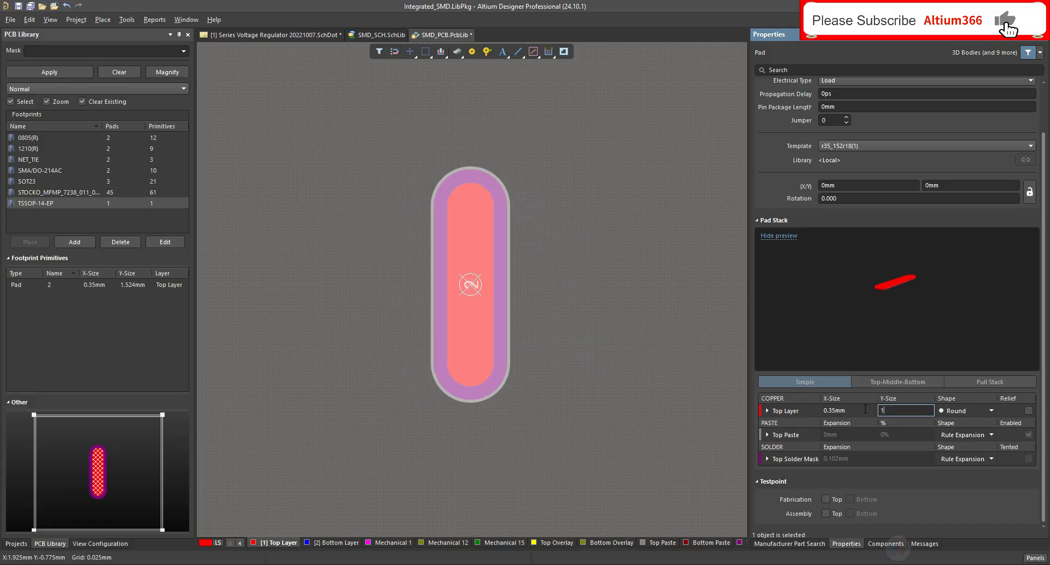
{"action": "type", "text": ".4"}
{"action": "key", "text": "Tab"}
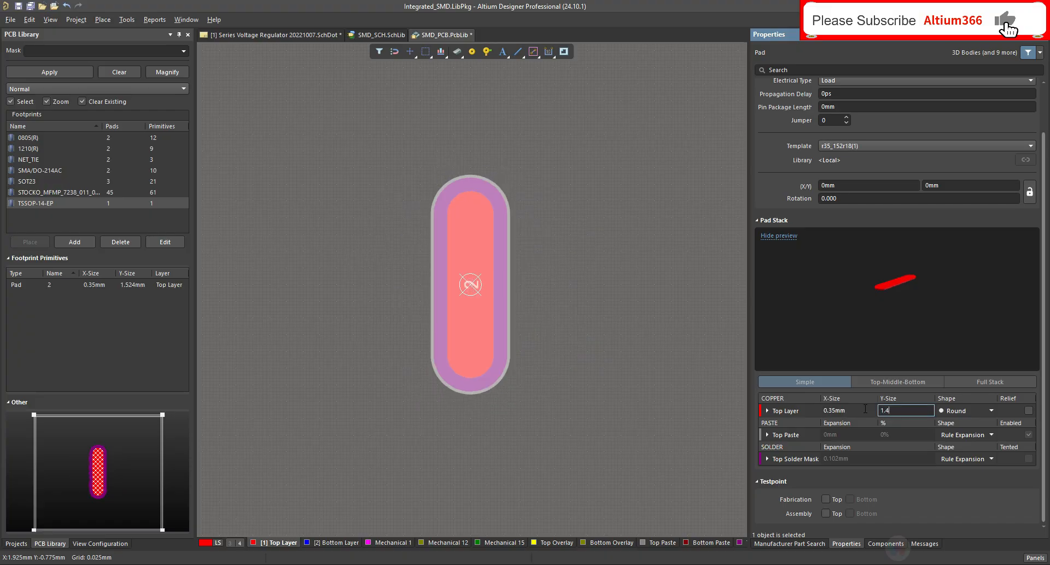
{"action": "left_click", "coordinate": [992, 410]}
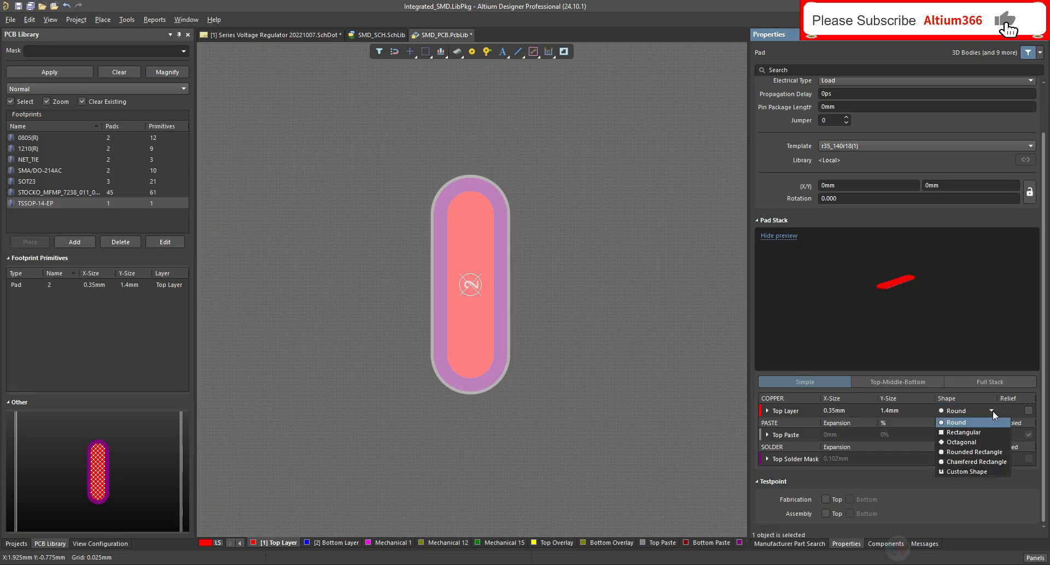
{"action": "left_click", "coordinate": [987, 451]}
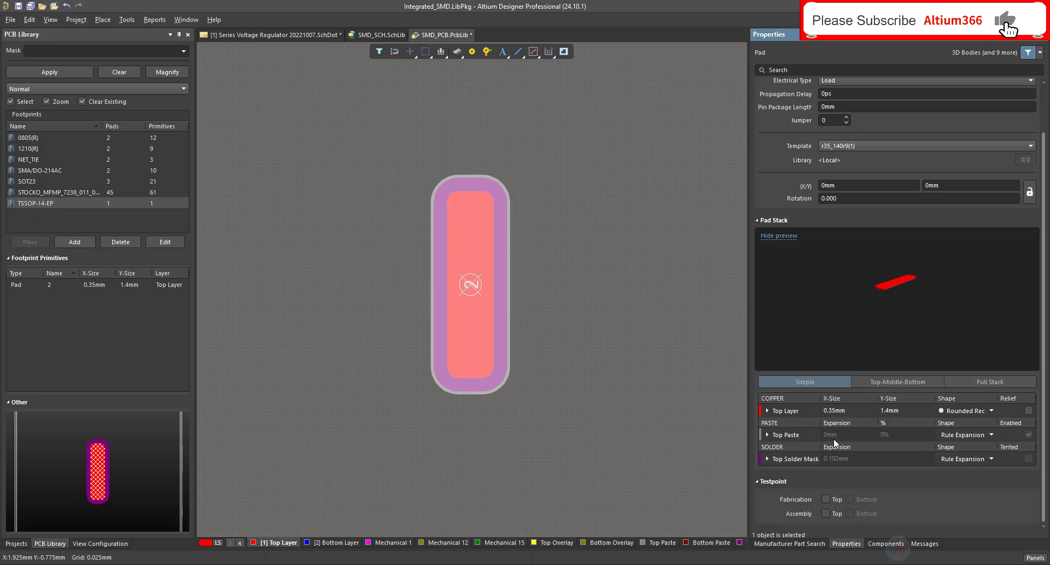
Step: Set the corner radius of the pad's rounded-rectangle Top Layer copper to 20%
{"action": "left_click", "coordinate": [768, 412]}
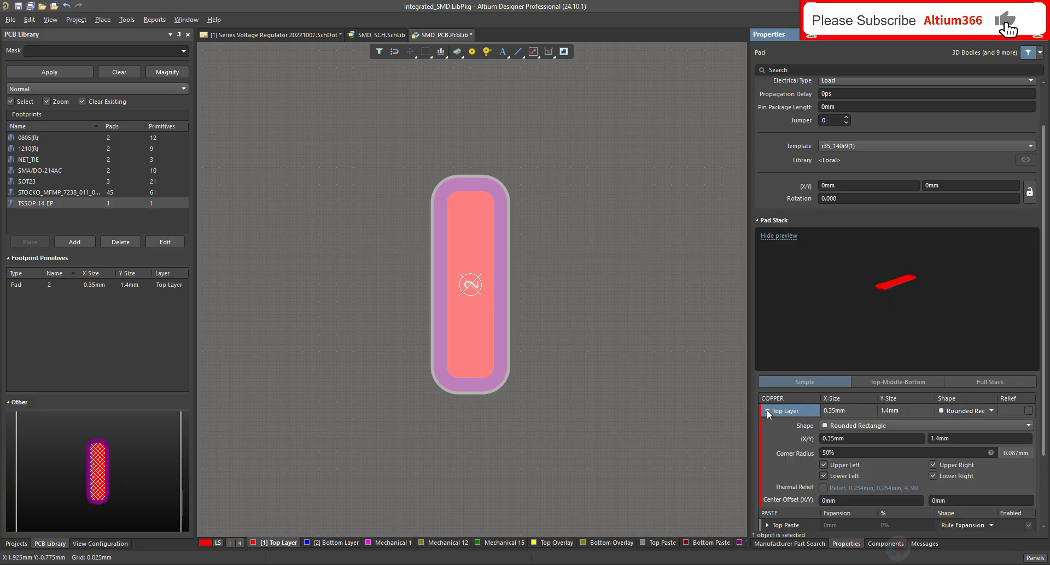
{"action": "left_click", "coordinate": [878, 427]}
{"action": "left_click", "coordinate": [878, 426]}
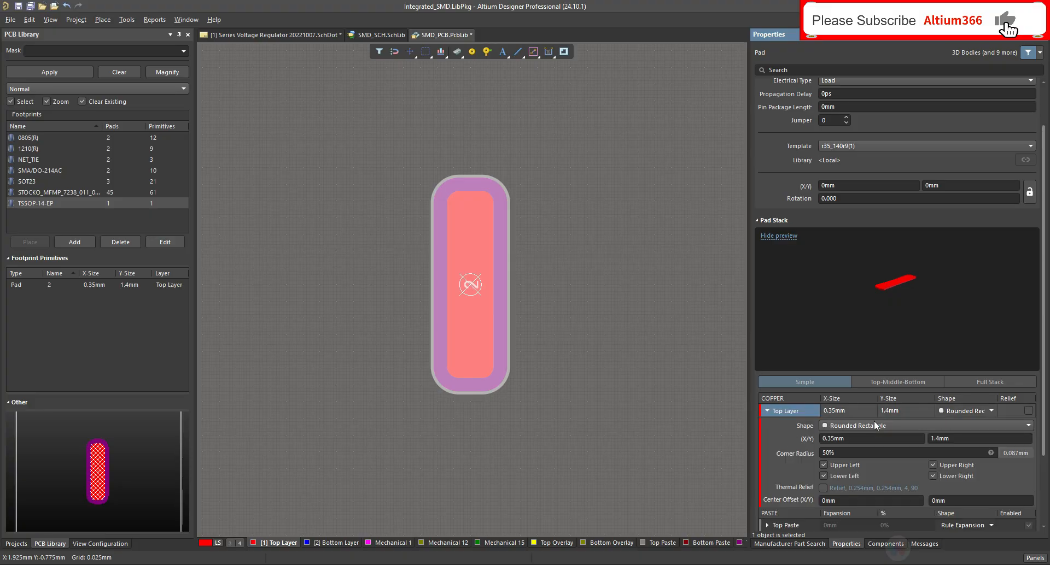
{"action": "left_click", "coordinate": [841, 452]}
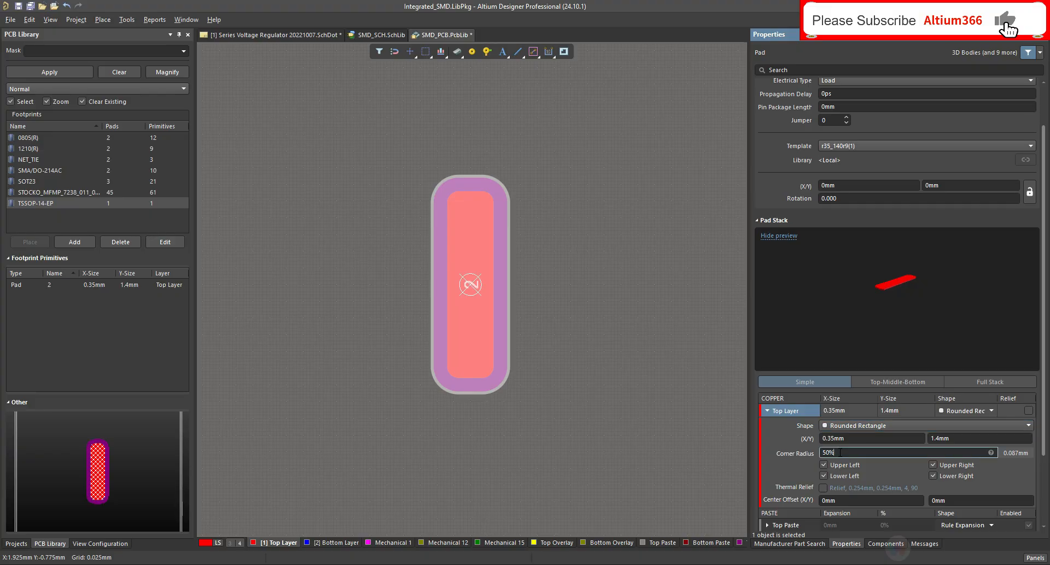
{"action": "type", "text": "20"}
{"action": "key", "text": "Return"}
{"action": "left_click", "coordinate": [768, 410]}
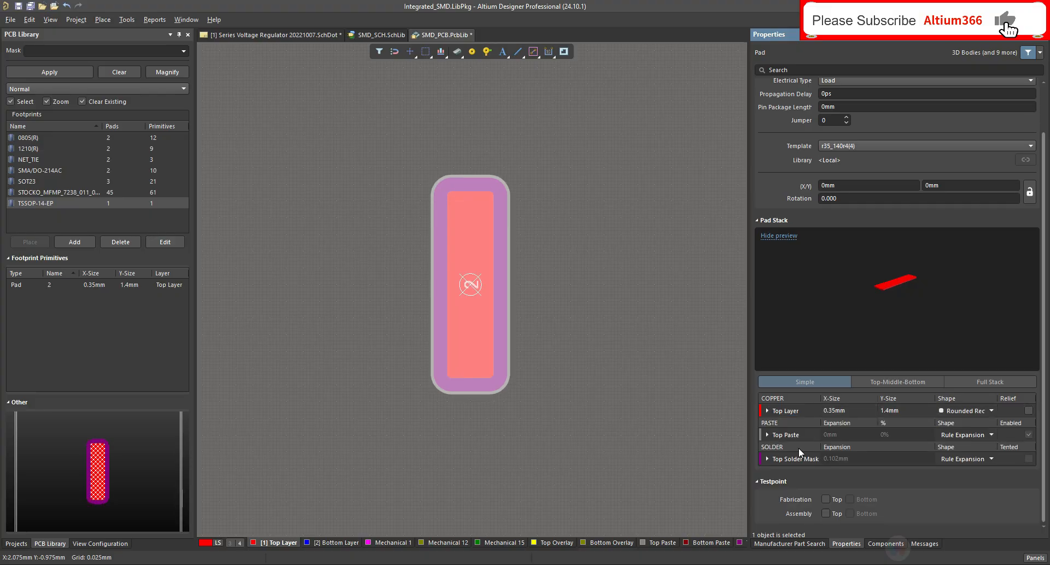
Step: Check the pad's Top Paste and Top Solder Mask expansion settings
{"action": "left_click", "coordinate": [768, 434]}
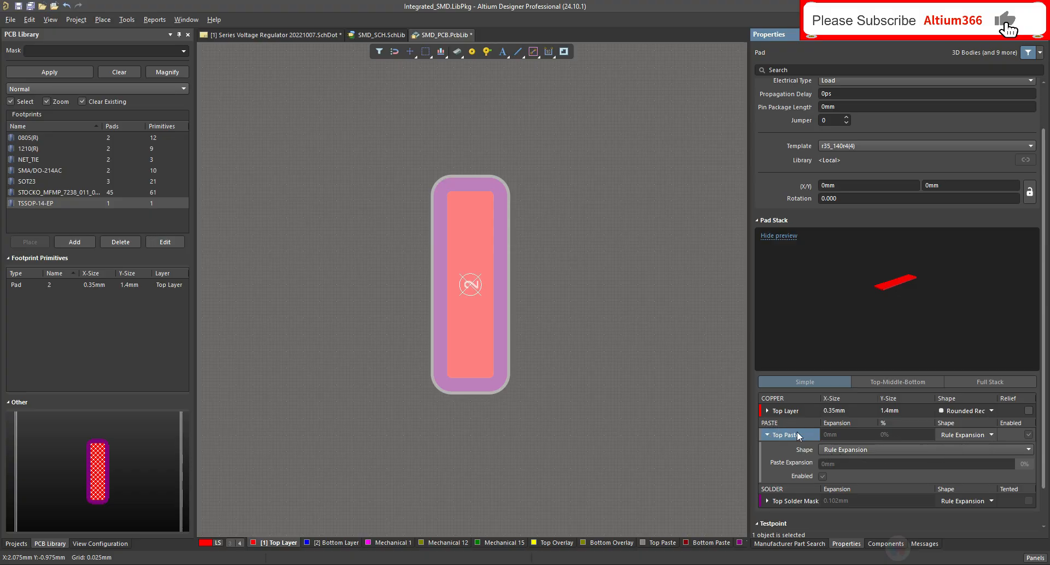
{"action": "left_click", "coordinate": [767, 435]}
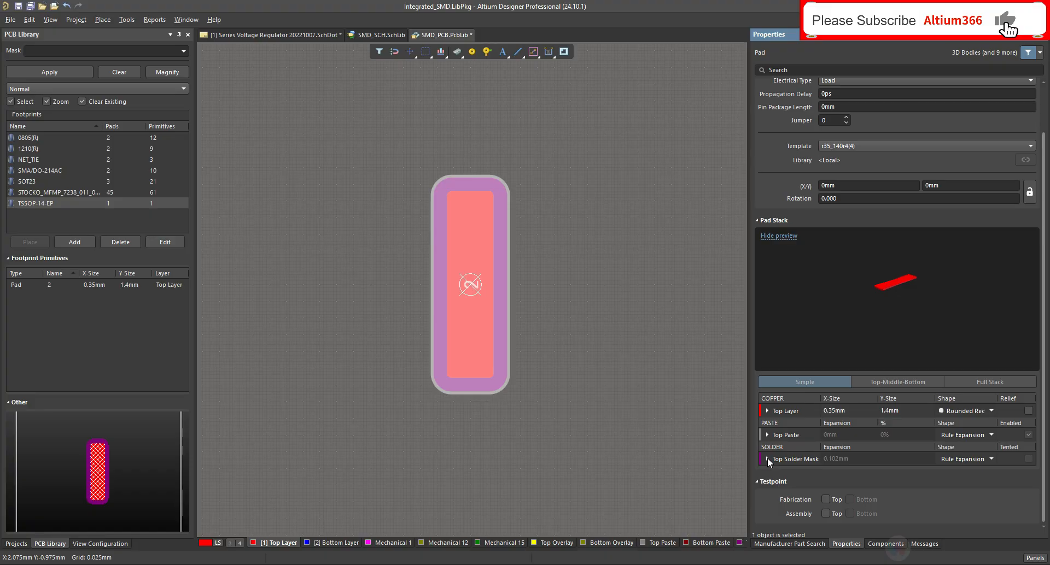
{"action": "left_click", "coordinate": [768, 459]}
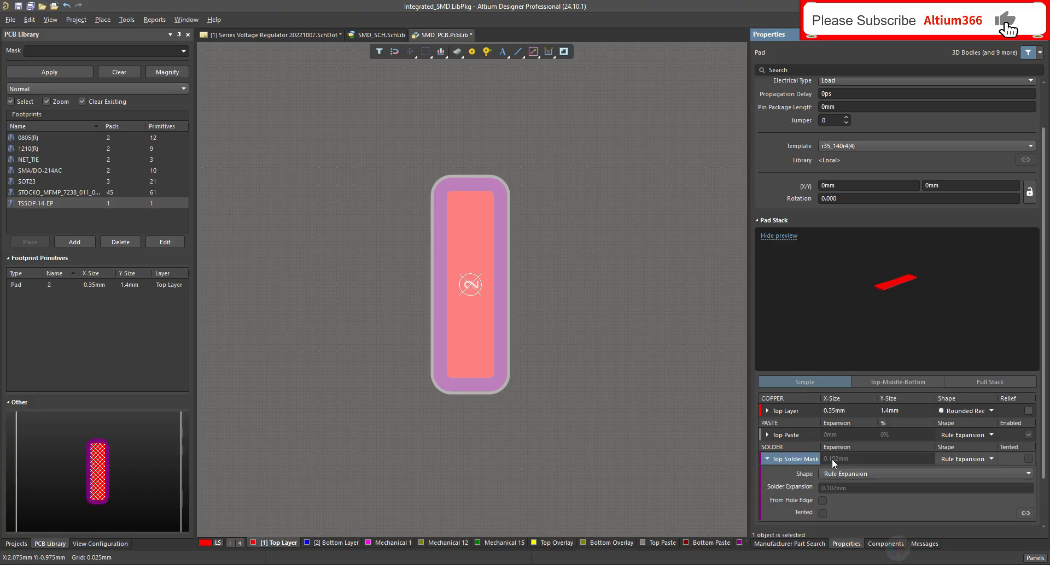
{"action": "left_click", "coordinate": [767, 460]}
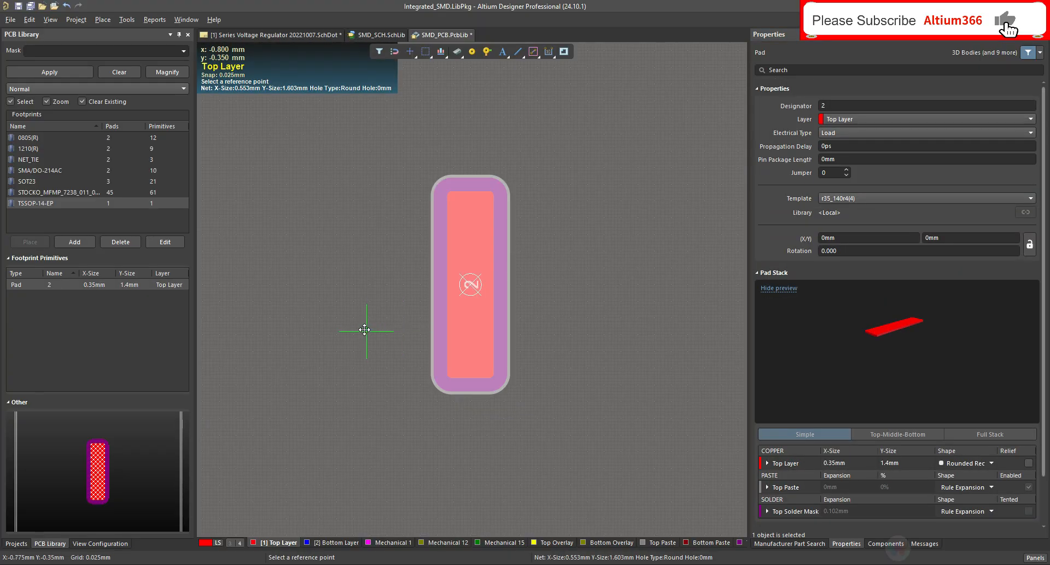
Step: Copy the pad at the origin and paste the duplicate about 0.75 mm away along the X axis
{"action": "scroll", "coordinate": [369, 327], "scroll_direction": "down", "scroll_amount": 2, "text": "ctrl"}
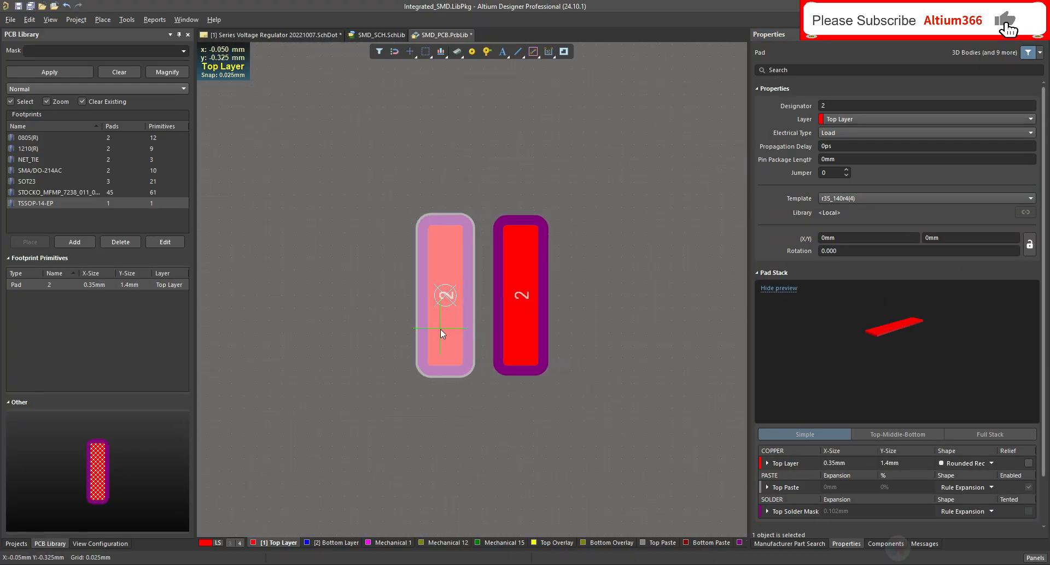
{"action": "key", "text": "Escape"}
{"action": "left_click", "coordinate": [586, 314]}
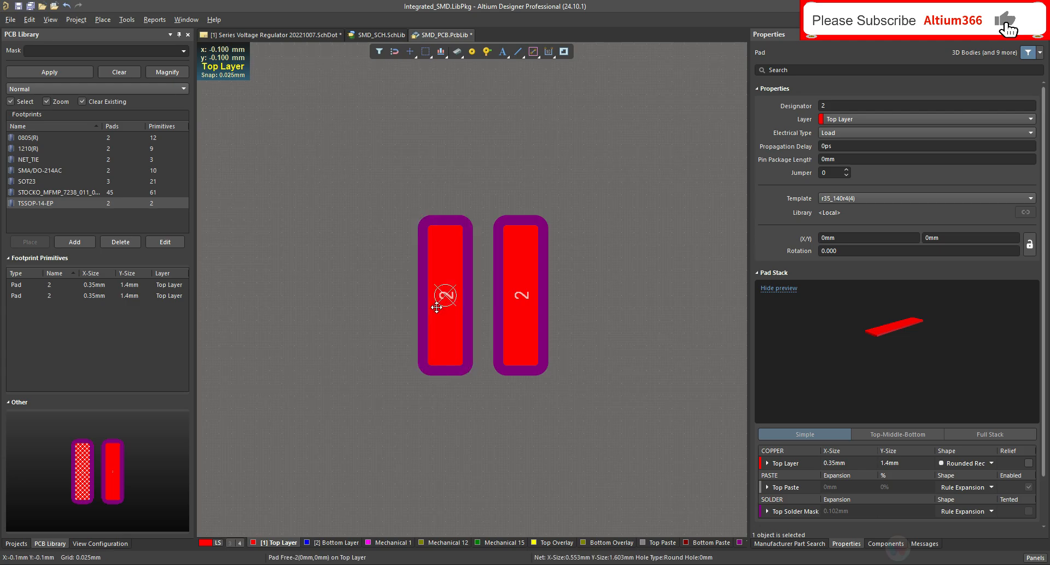
Step: Set the designator of the pad at the origin to 1, keeping the copied pad as 2
{"action": "left_click", "coordinate": [442, 329]}
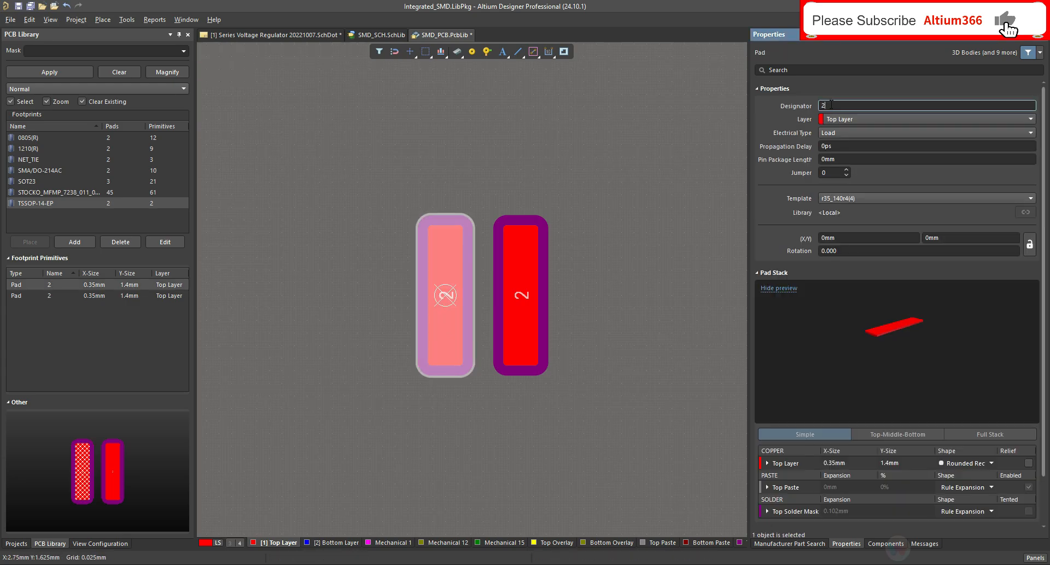
{"action": "left_click", "coordinate": [609, 217]}
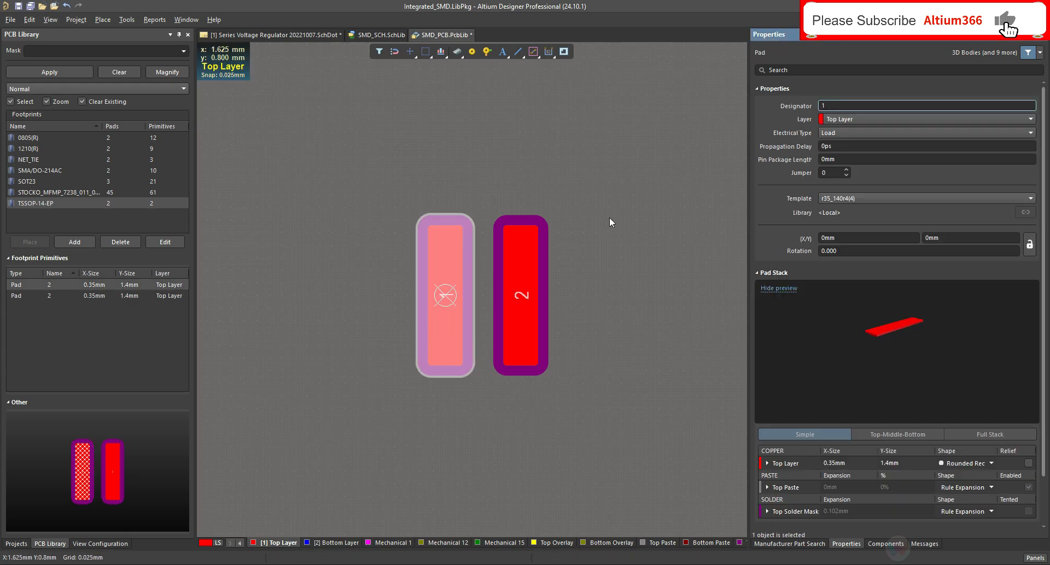
{"action": "left_click", "coordinate": [525, 307]}
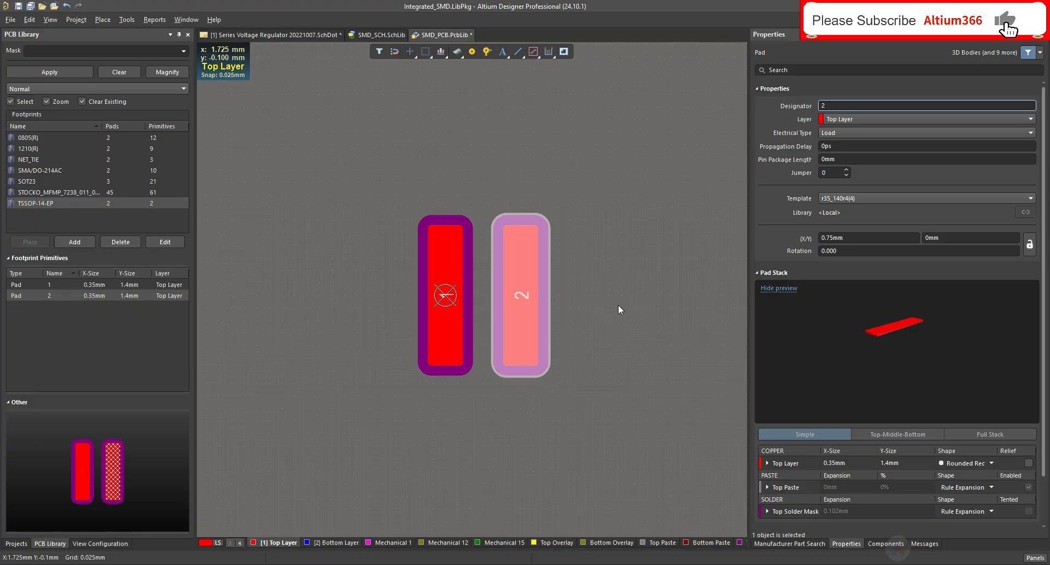
{"action": "left_click", "coordinate": [451, 307]}
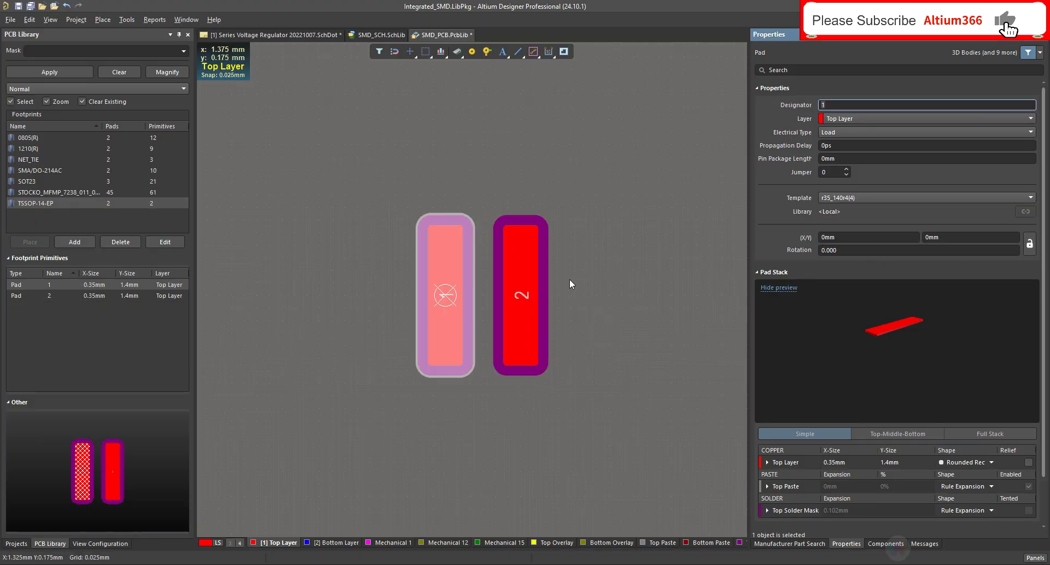
{"action": "left_click", "coordinate": [578, 319]}
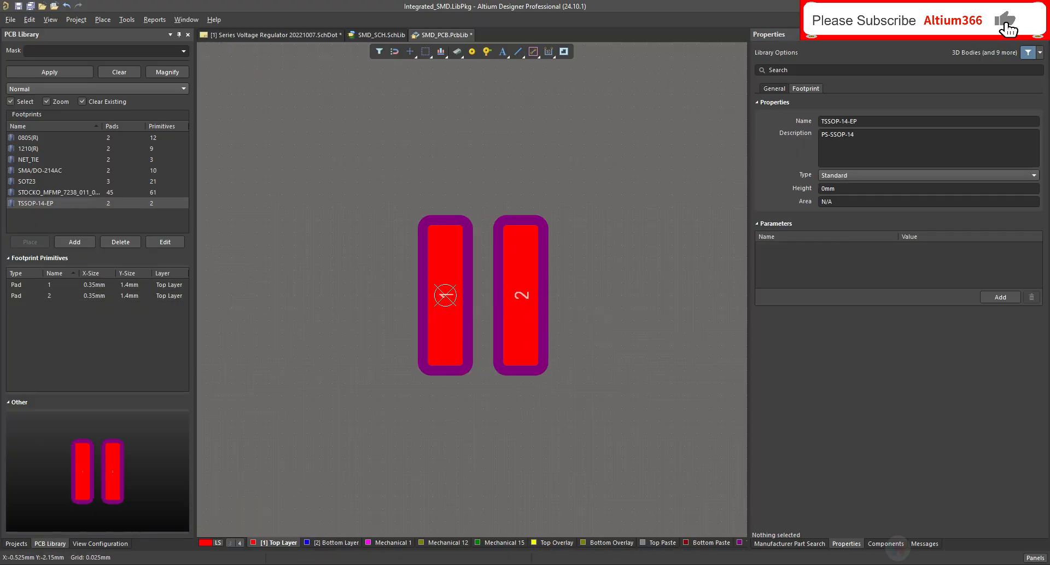
Step: Check the pin pitch in the datasheet's PG-SSOP-14 package outline drawing and return to Altium Designer
{"action": "left_click", "coordinate": [277, 564]}
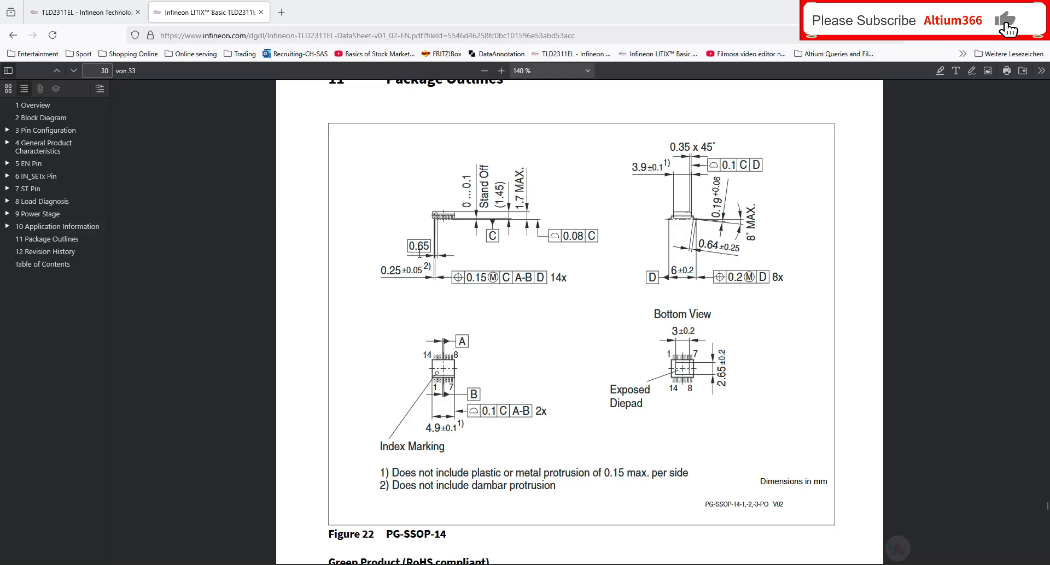
{"action": "key", "text": "alt+Tab"}
{"action": "key", "text": "ctrl+m"}
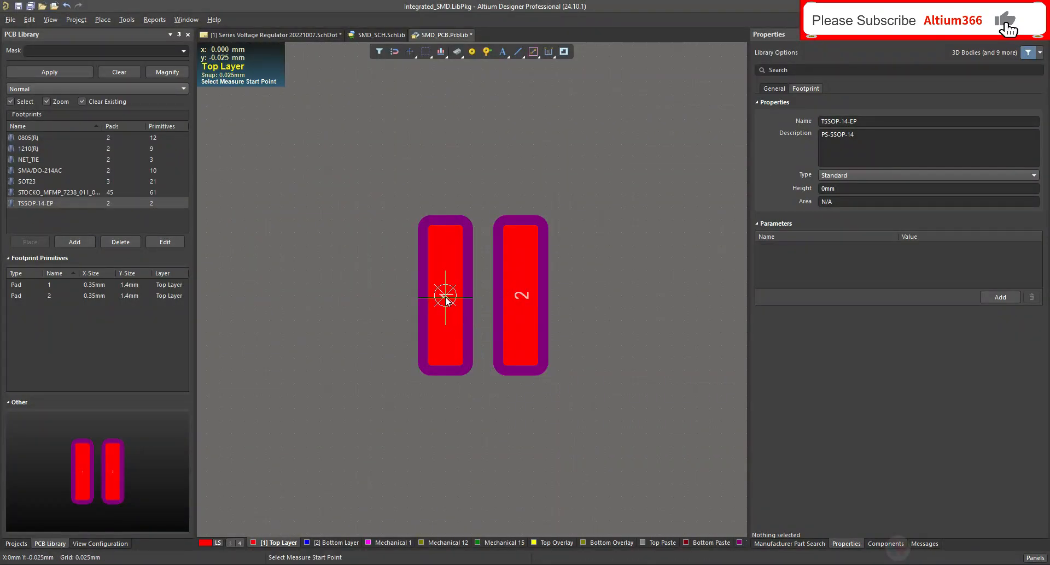
{"action": "key", "text": "Escape"}
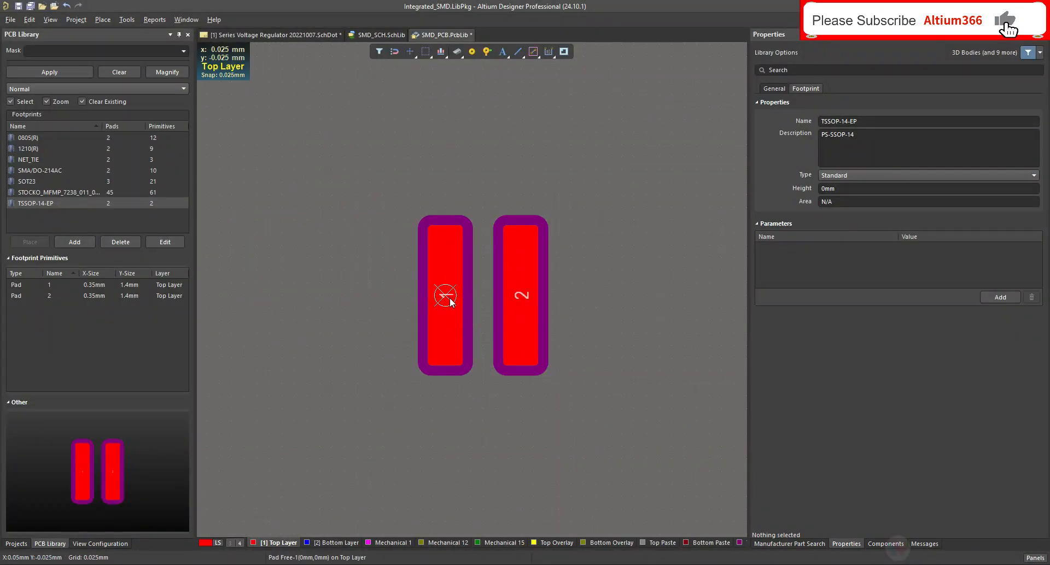
Step: Move pad 2 closer to pad 1 and set its X position to 0.65 mm
{"action": "key", "text": "g"}
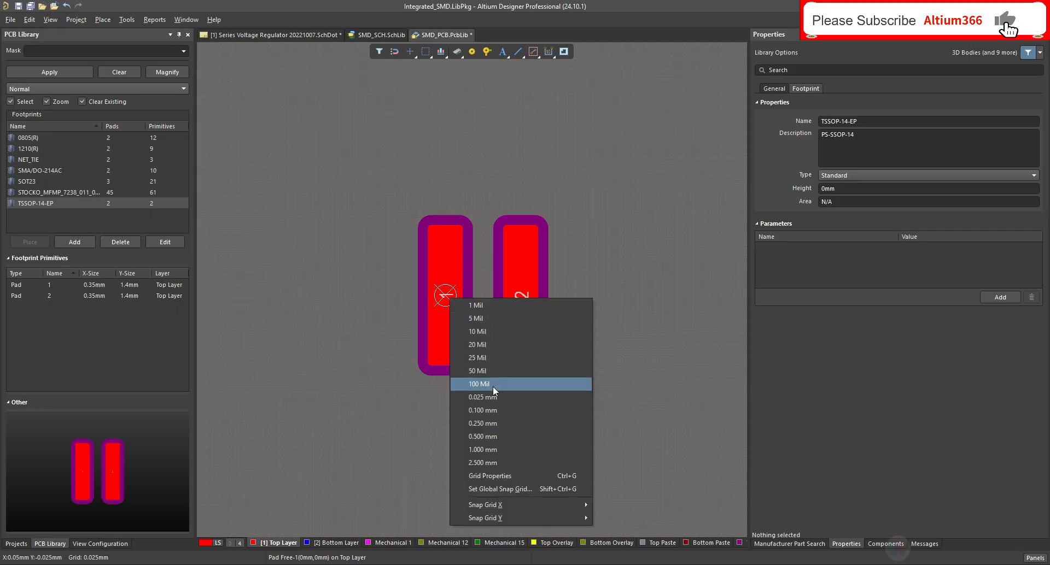
{"action": "left_click", "coordinate": [492, 411]}
{"action": "left_click_drag", "start_coordinate": [522, 306], "coordinate": [548, 306]}
{"action": "left_click", "coordinate": [856, 236]}
{"action": "key", "text": "ctrl+m"}
{"action": "scroll", "coordinate": [476, 290], "scroll_direction": "up", "scroll_amount": 2, "text": "ctrl"}
{"action": "left_click", "coordinate": [494, 296]}
{"action": "left_click", "coordinate": [660, 295]}
{"action": "type", "text": "0.65"}
{"action": "left_click", "coordinate": [682, 330]}
Step: Measure the centre-to-centre distance between pads 1 and 2 and clear the measurements
{"action": "key", "text": "ctrl+m"}
{"action": "left_click", "coordinate": [494, 295]}
{"action": "left_click", "coordinate": [600, 295]}
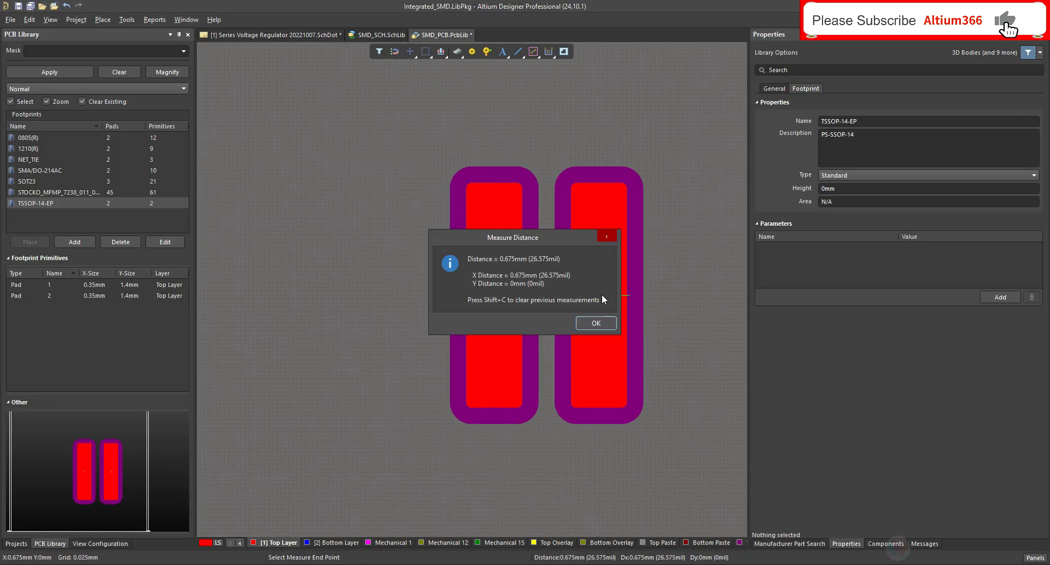
{"action": "key", "text": "Escape"}
{"action": "scroll", "coordinate": [591, 298], "scroll_direction": "up", "scroll_amount": 4, "text": "ctrl"}
{"action": "key", "text": "shift+c"}
{"action": "key", "text": "ctrl+m"}
{"action": "left_click", "coordinate": [472, 289]}
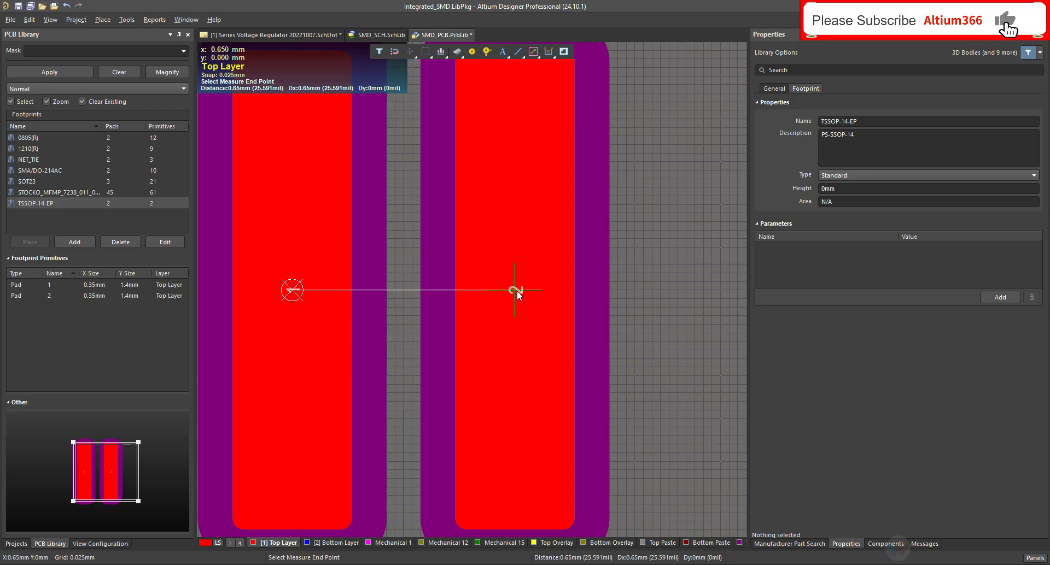
{"action": "left_click", "coordinate": [516, 292]}
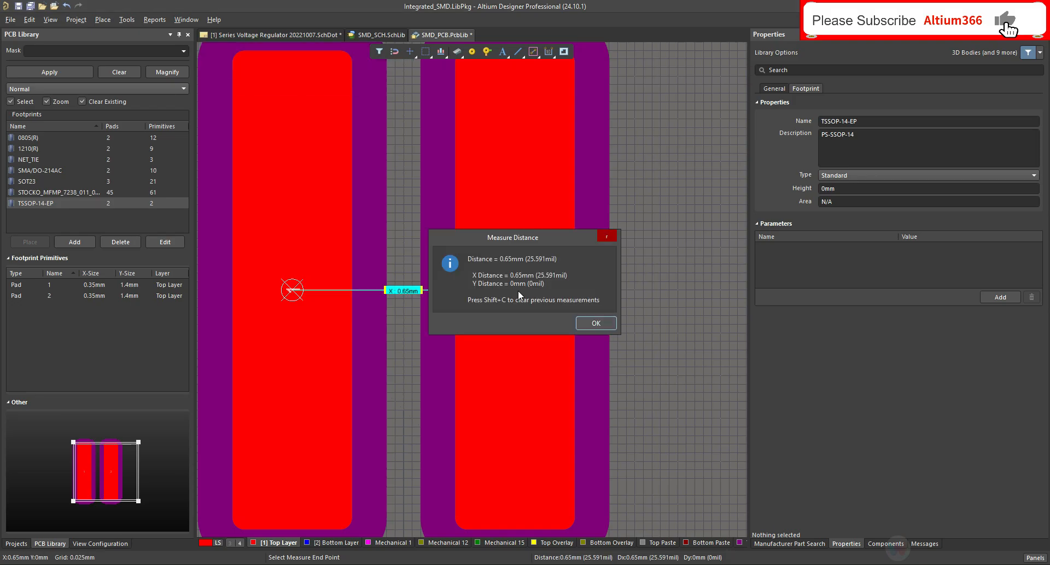
{"action": "key", "text": "Return"}
{"action": "key", "text": "Escape"}
{"action": "key", "text": "v"}
{"action": "key", "text": "f"}
{"action": "key", "text": "shift+c"}
{"action": "scroll", "coordinate": [386, 284], "scroll_direction": "down", "scroll_amount": 3, "text": "ctrl"}
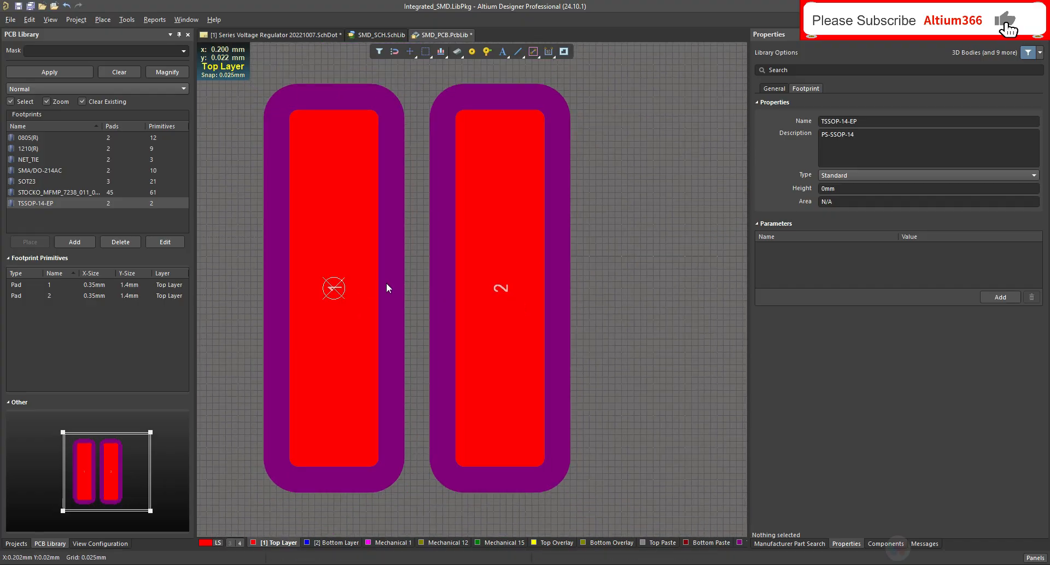
Step: Copy and paste the existing pads beside each other until the row holds seven pads
{"action": "left_click", "coordinate": [463, 314]}
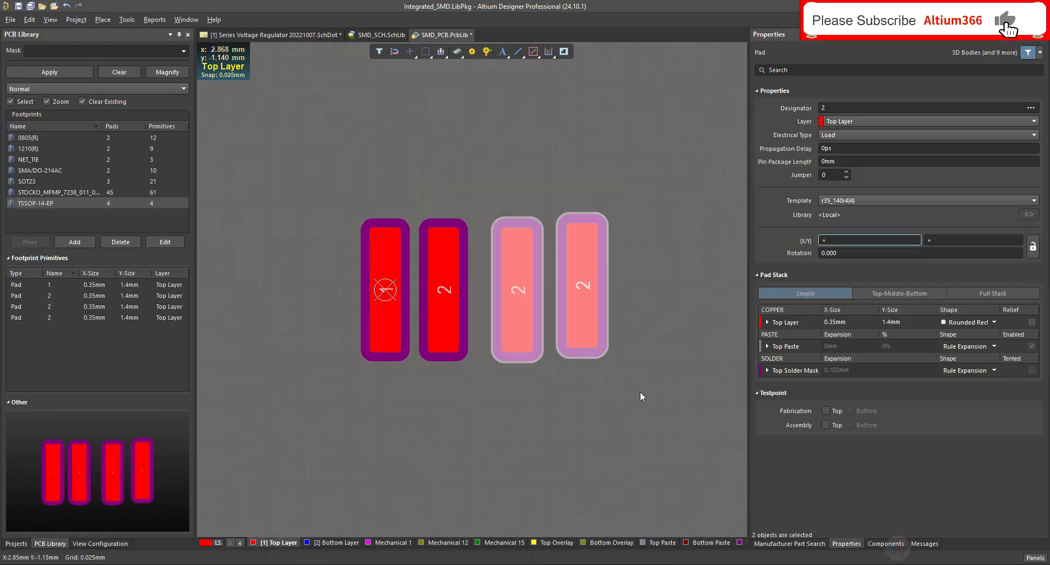
{"action": "left_click", "coordinate": [443, 290], "text": "shift"}
{"action": "key", "text": "ctrl+c"}
{"action": "left_click", "coordinate": [645, 334]}
{"action": "key", "text": "ctrl+v"}
{"action": "scroll", "coordinate": [530, 362], "scroll_direction": "down", "scroll_amount": 4, "text": "shift"}
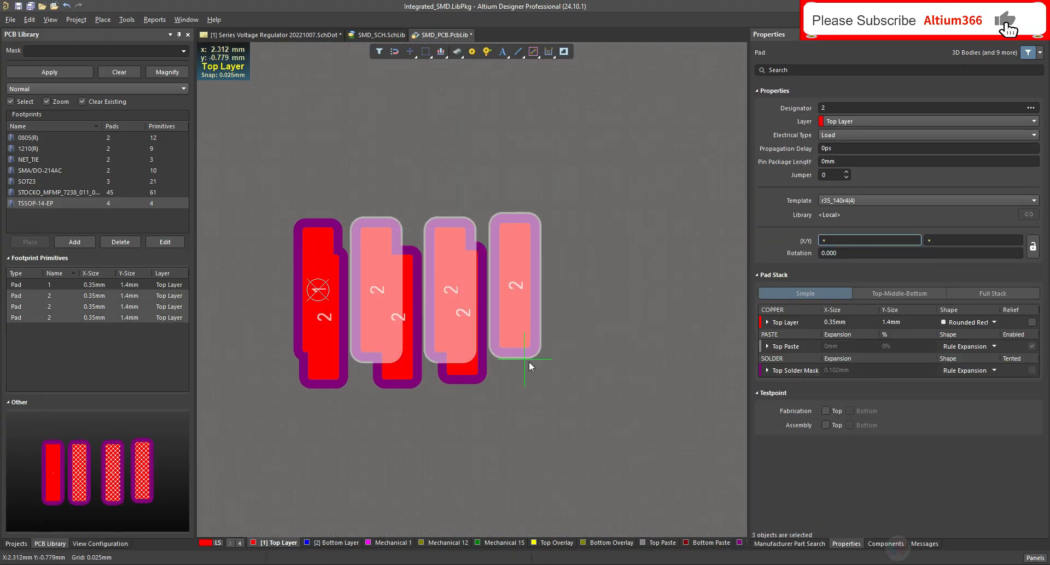
{"action": "left_click", "coordinate": [628, 328]}
{"action": "left_click", "coordinate": [550, 395]}
Step: Align the third pad with the row at Y 0 mm and set its X position to 1.3 mm
{"action": "left_click", "coordinate": [287, 276]}
{"action": "left_click_drag", "start_coordinate": [287, 275], "coordinate": [368, 276]}
{"action": "left_click_drag", "start_coordinate": [855, 236], "coordinate": [805, 240]}
{"action": "type", "text": "1."}
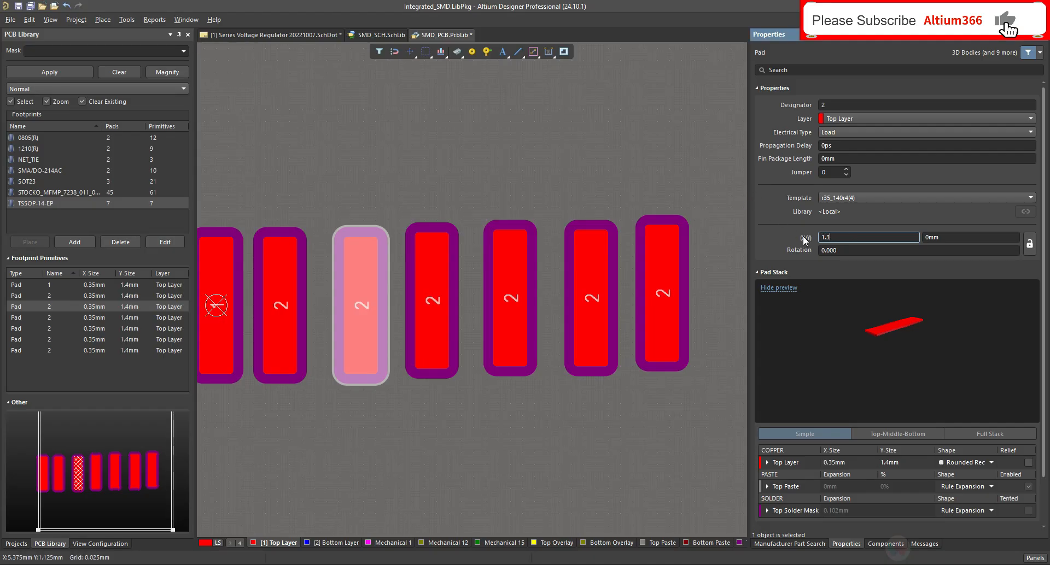
{"action": "type", "text": "3"}
{"action": "key", "text": "Return"}
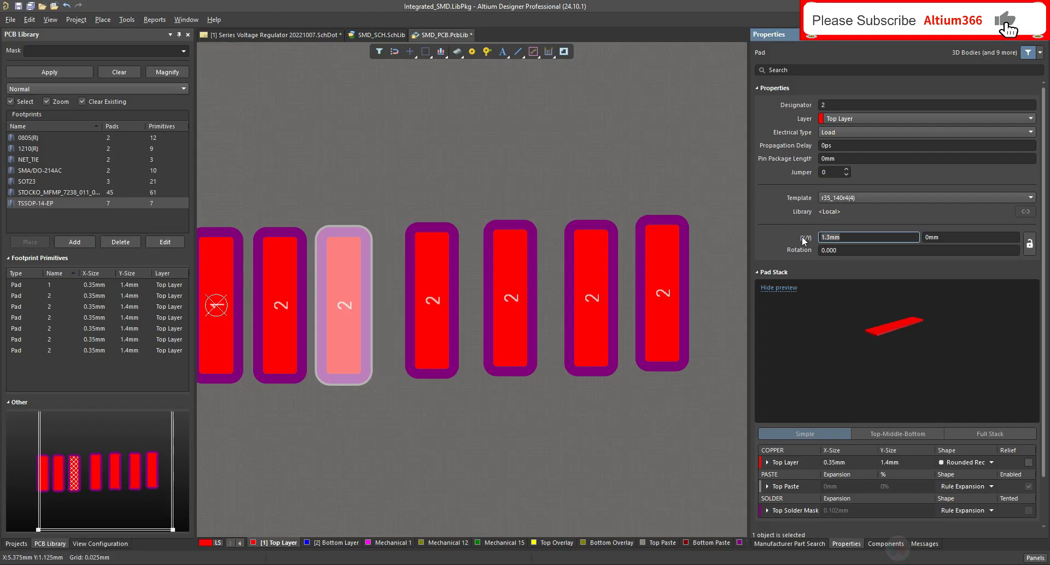
Step: Align the fourth pad with the row at Y 0 mm and set its X position to 1.95 mm
{"action": "left_click", "coordinate": [433, 287]}
{"action": "left_click_drag", "start_coordinate": [432, 286], "coordinate": [420, 291]}
{"action": "left_click_drag", "start_coordinate": [853, 238], "coordinate": [781, 235]}
{"action": "type", "text": "1.95"}
{"action": "key", "text": "Return"}
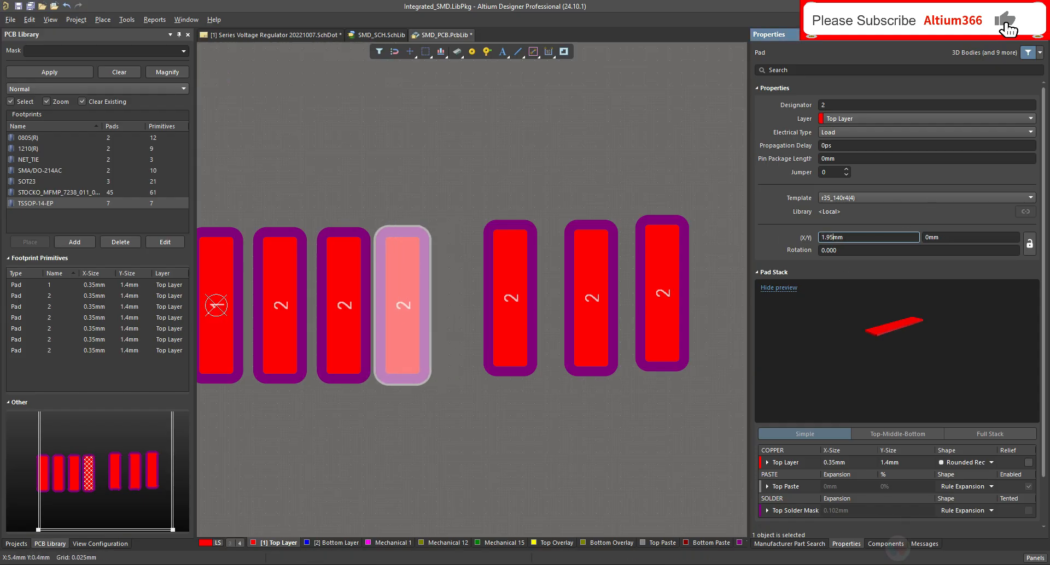
Step: Align the fifth pad at Y 0 mm, calculate 1.95 + 0.65 in the calculator and set the pad's X position to 2.6 mm
{"action": "left_click_drag", "start_coordinate": [510, 289], "coordinate": [481, 295]}
{"action": "left_click", "coordinate": [857, 239]}
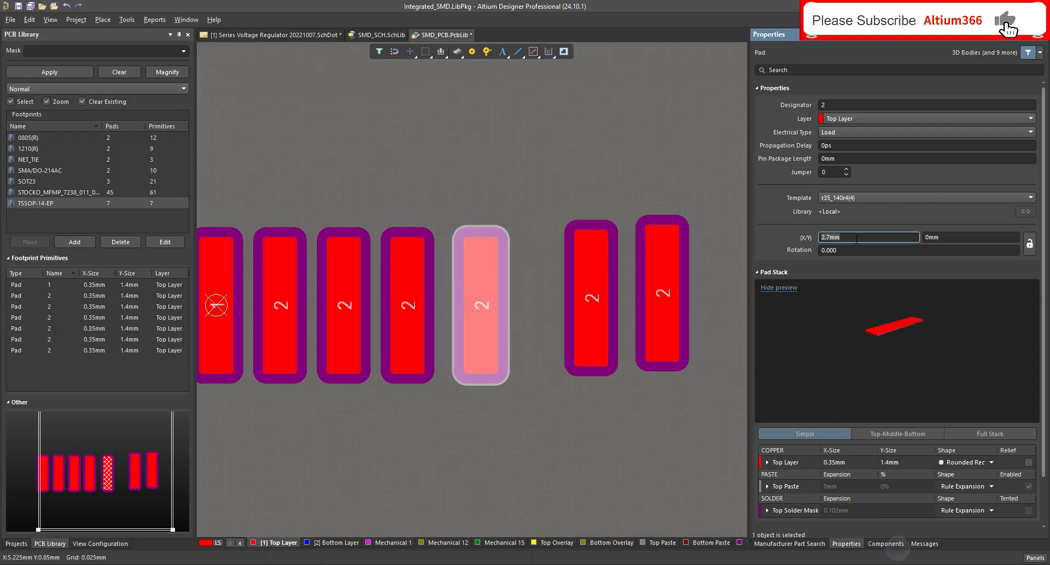
{"action": "key", "text": "alt+Tab"}
{"action": "left_click", "coordinate": [401, 257]}
{"action": "type", "text": "1,95+0,65"}
{"action": "key", "text": "Return"}
{"action": "left_click", "coordinate": [402, 135]}
{"action": "type", "text": "2.6"}
{"action": "key", "text": "Return"}
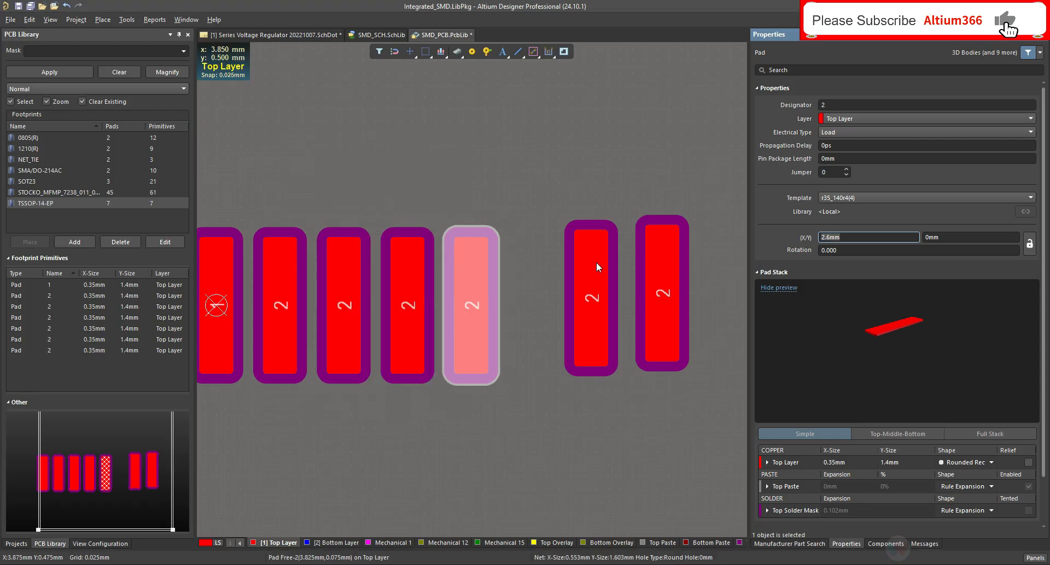
Step: Move the sixth pad closer, add 0.65 to the calculator result and set the pad's X position to 3.25 mm
{"action": "left_click_drag", "start_coordinate": [596, 263], "coordinate": [542, 292]}
{"action": "key", "text": "alt+Tab"}
{"action": "type", "text": "+0,65"}
{"action": "key", "text": "Return"}
{"action": "left_click", "coordinate": [834, 238]}
{"action": "type", "text": "3.25"}
{"action": "key", "text": "Return"}
Step: Move the seventh pad closer, calculate 3.25 + 0.65 and set the pad's X position to 3.9 mm
{"action": "left_click_drag", "start_coordinate": [663, 293], "coordinate": [606, 301]}
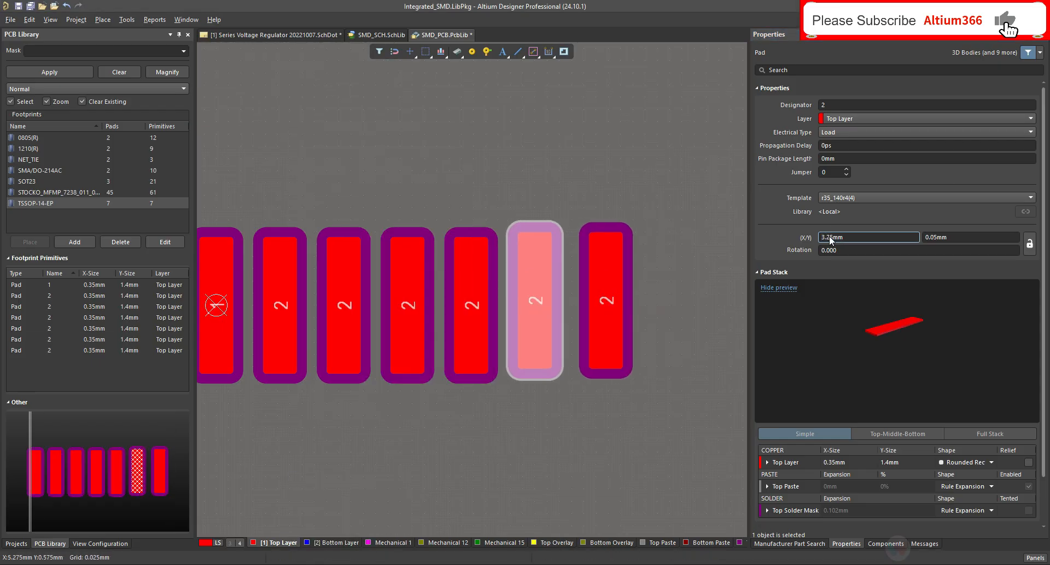
{"action": "left_click", "coordinate": [839, 239]}
{"action": "key", "text": "alt+Tab"}
{"action": "type", "text": "+0,65"}
{"action": "key", "text": "Return"}
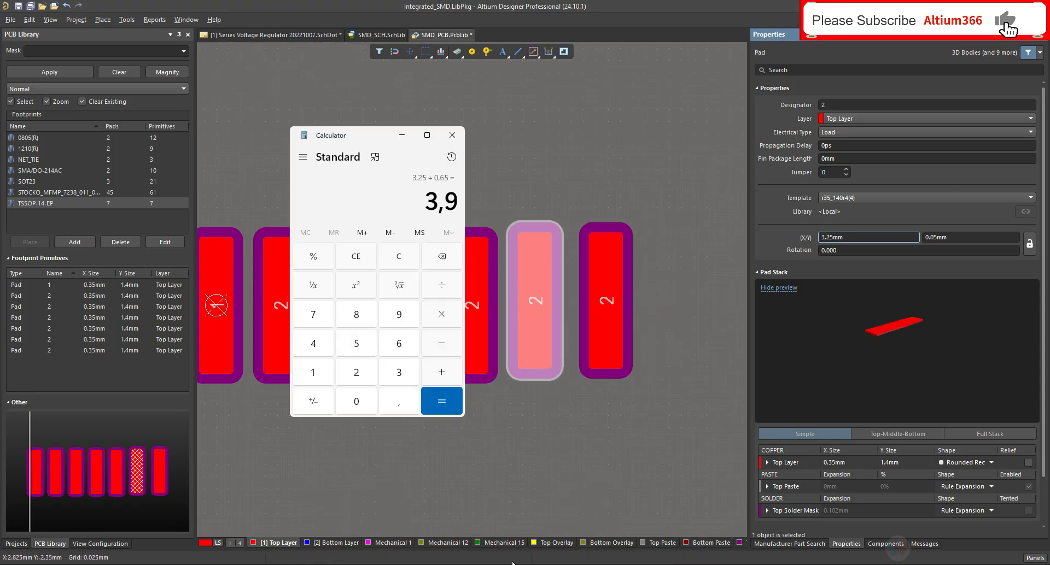
{"action": "left_click", "coordinate": [834, 239]}
{"action": "key", "text": "BackSpace"}
{"action": "key", "text": "BackSpace"}
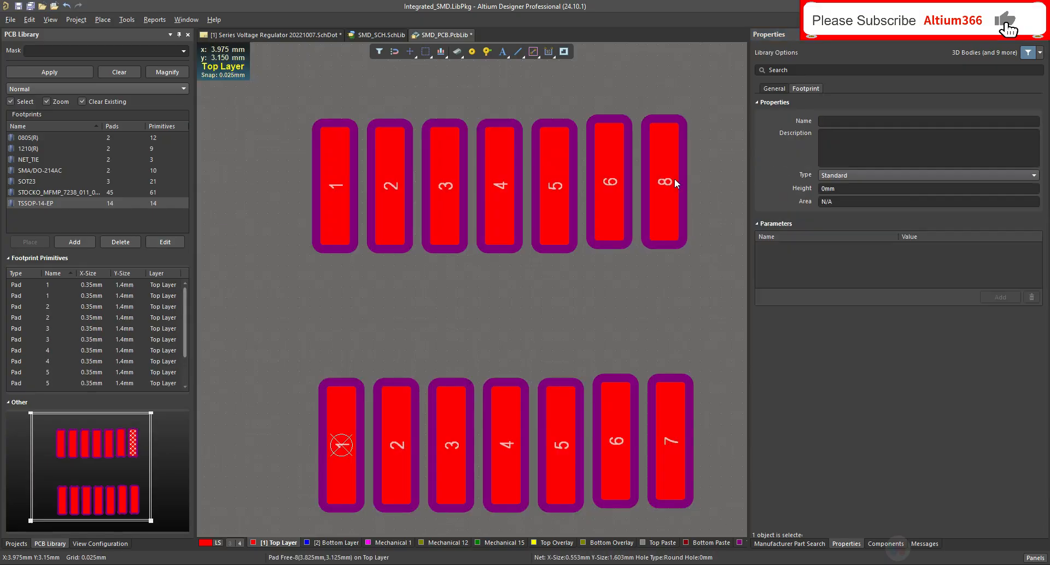
Step: Renumber the upper row's pads 1 to 6 as 14 down to 9, opposite the lower row
{"action": "left_click", "coordinate": [499, 186]}
{"action": "left_click", "coordinate": [499, 186]}
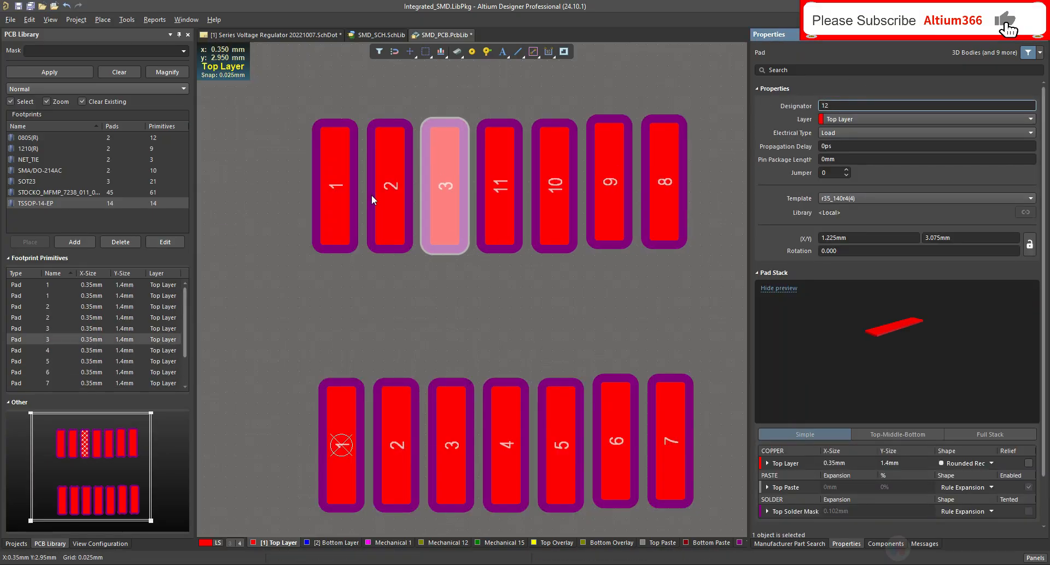
{"action": "left_click", "coordinate": [445, 186]}
{"action": "left_click", "coordinate": [390, 186]}
{"action": "left_click", "coordinate": [335, 186]}
{"action": "key", "text": "Escape"}
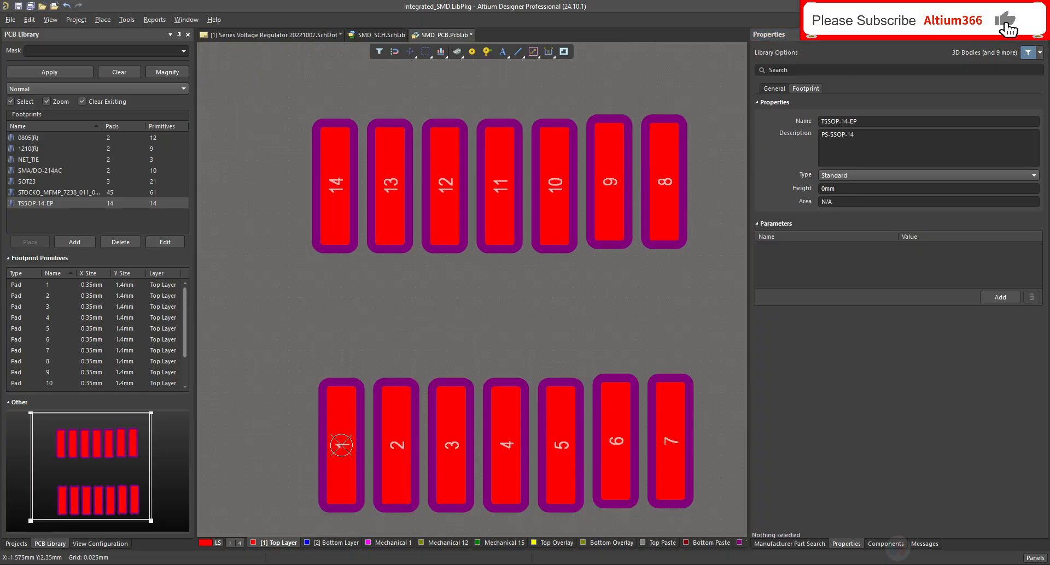
Step: Check the 3.9 mm dimension in the datasheet's package outline drawing in the browser, and return to the PCB footprint
{"action": "left_click", "coordinate": [286, 564]}
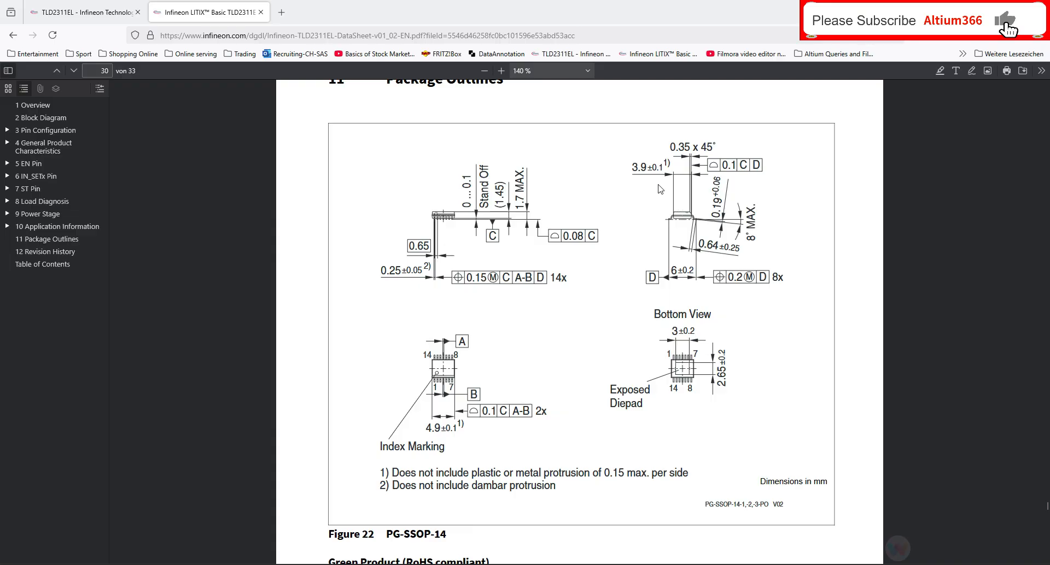
{"action": "double_click", "coordinate": [652, 168]}
{"action": "left_click", "coordinate": [987, 11]}
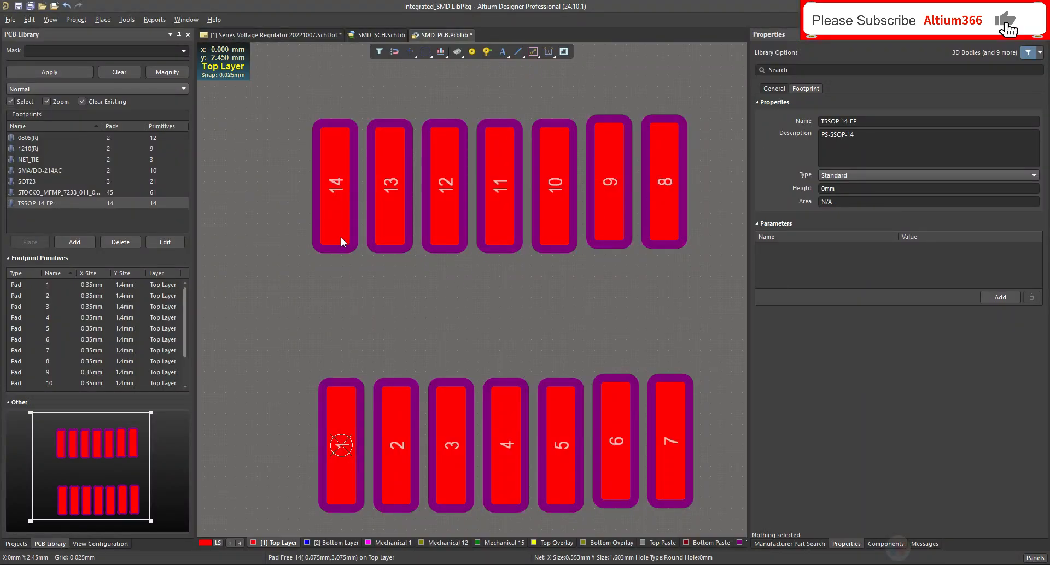
{"action": "key", "text": "ctrl+m"}
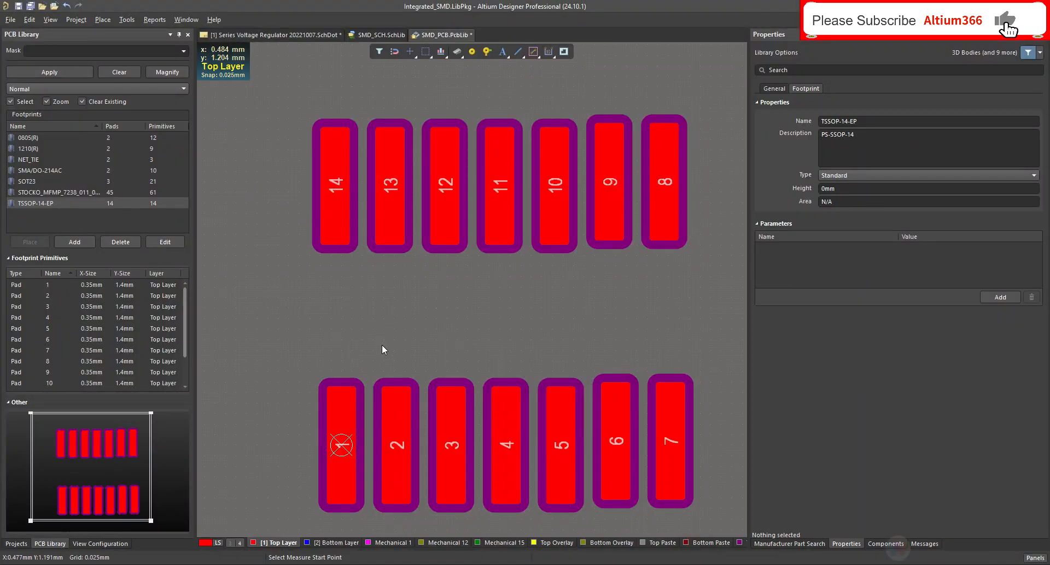
{"action": "left_click", "coordinate": [332, 245]}
{"action": "key", "text": "Escape"}
Step: Set the Y position of all seven upper-row pads to 4 mm together
{"action": "left_click", "coordinate": [337, 191]}
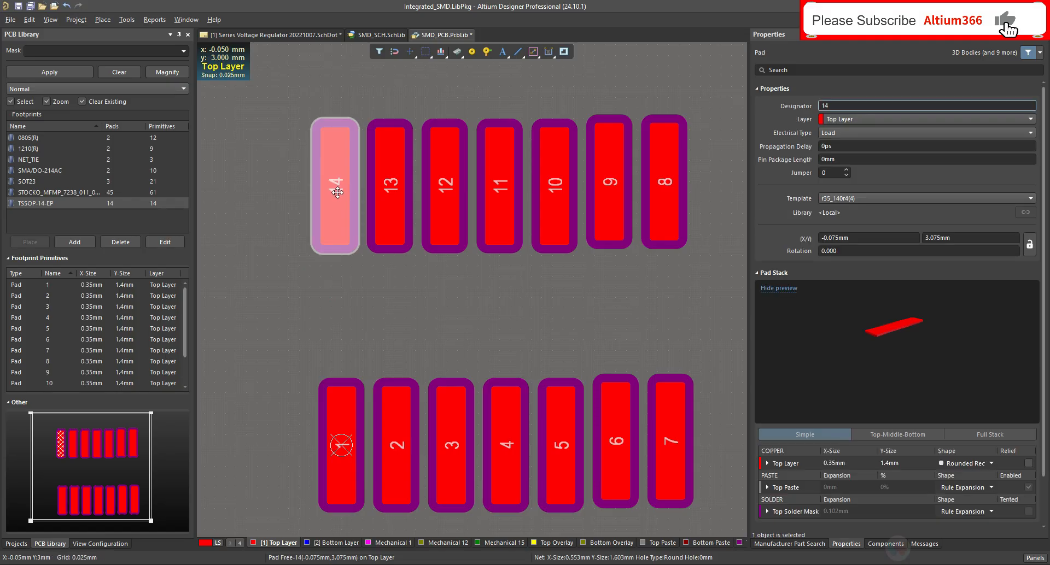
{"action": "left_click_drag", "start_coordinate": [290, 91], "coordinate": [701, 273]}
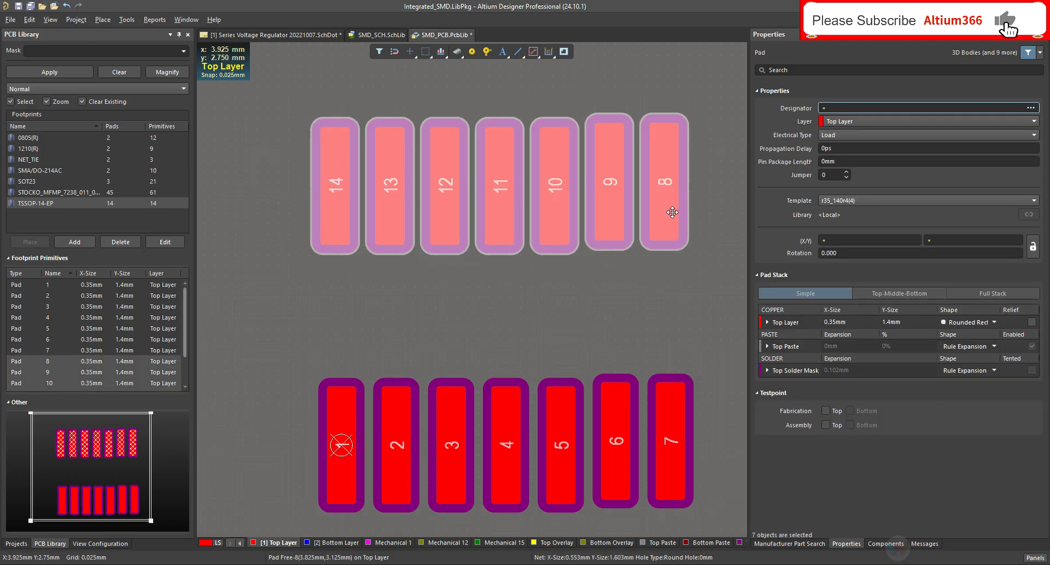
{"action": "left_click", "coordinate": [958, 241]}
{"action": "type", "text": "4"}
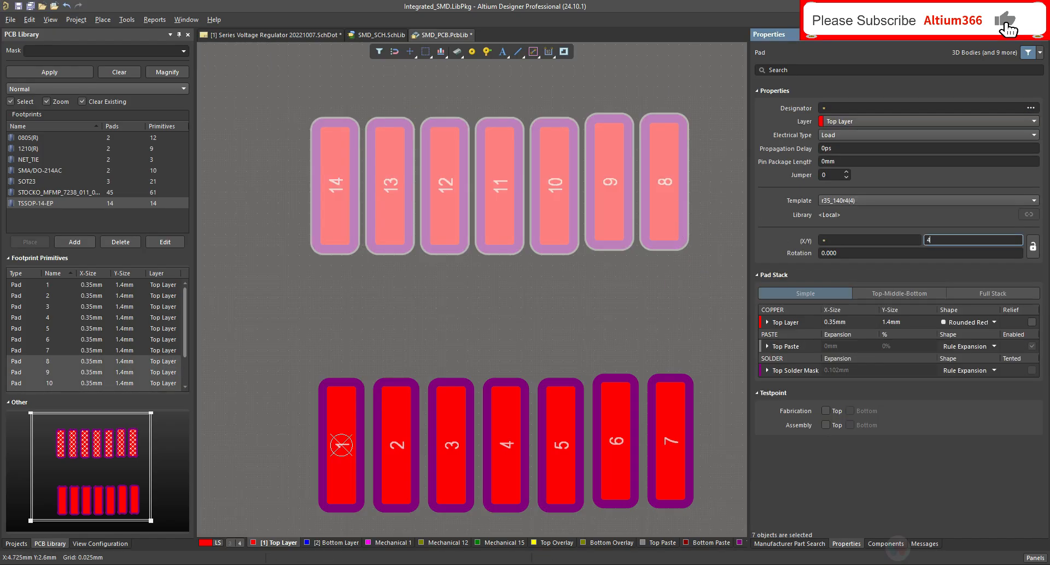
{"action": "key", "text": "Return"}
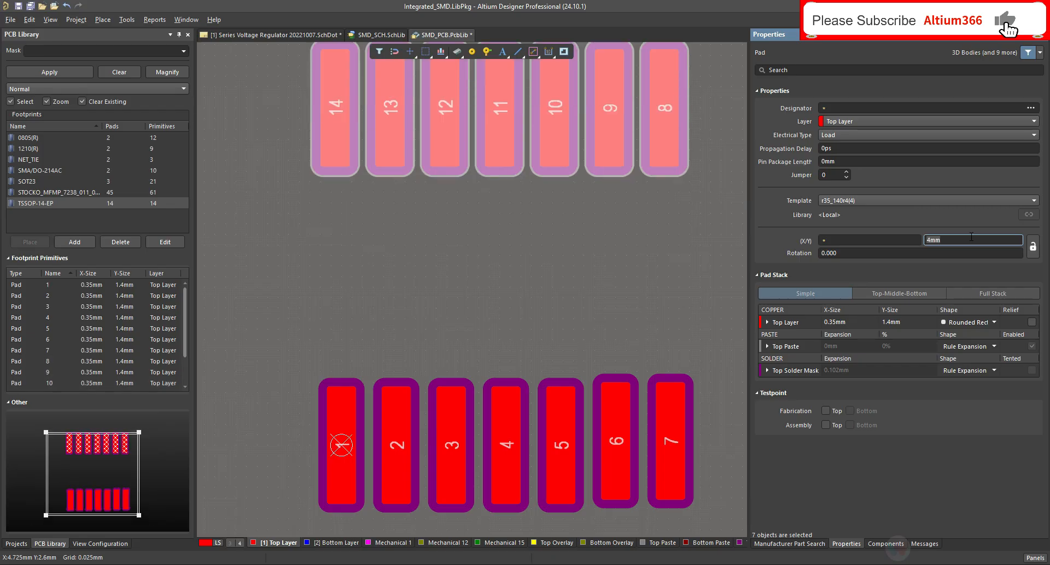
{"action": "left_click", "coordinate": [563, 251]}
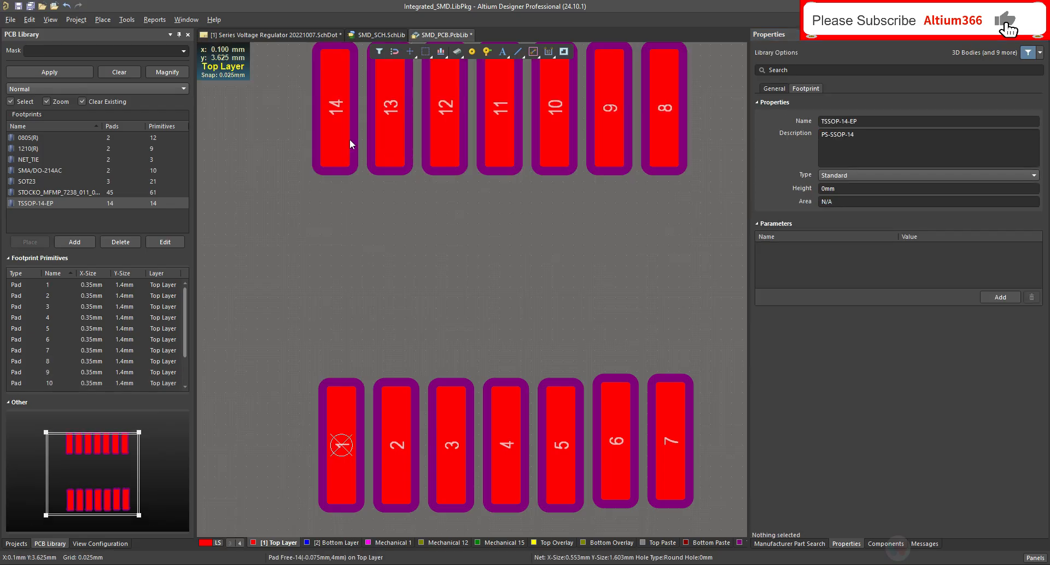
Step: Set the X position of pad 14 to 0 mm and of pad 13 to 0.65 mm
{"action": "left_click", "coordinate": [350, 141]}
{"action": "left_click", "coordinate": [860, 238]}
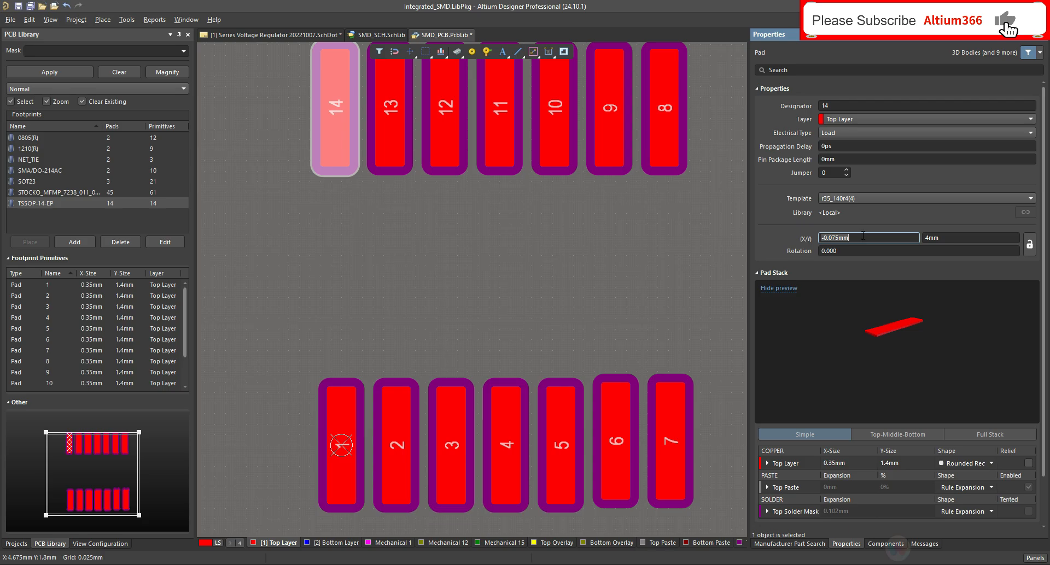
{"action": "type", "text": "0"}
{"action": "key", "text": "Return"}
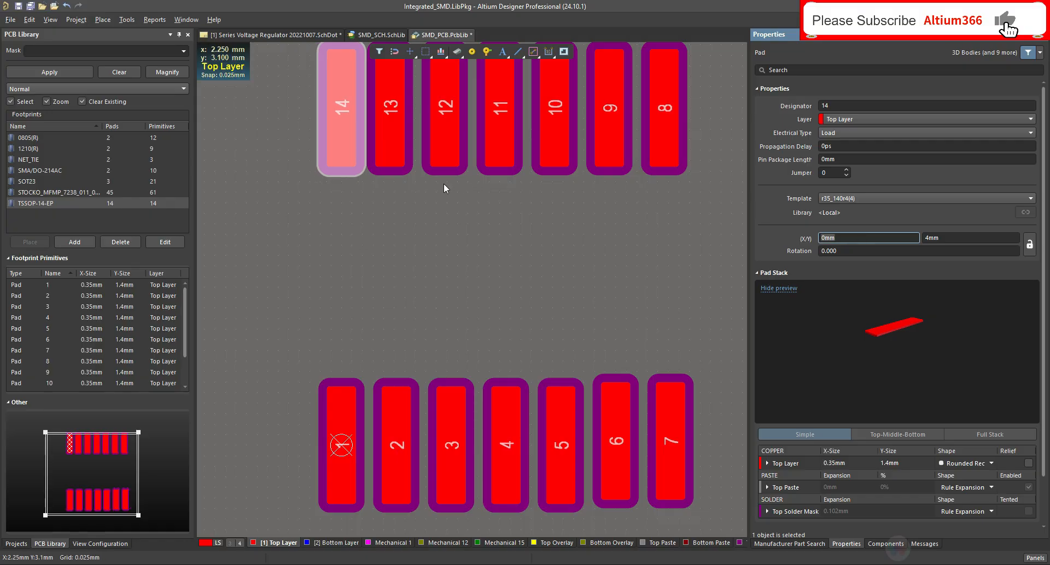
{"action": "left_click", "coordinate": [392, 140]}
{"action": "left_click", "coordinate": [846, 238]}
{"action": "type", "text": "0.65"}
{"action": "key", "text": "Return"}
Step: Set the X position of pad 12 to 1.3 mm and of pad 11 to 1.95 mm
{"action": "left_click", "coordinate": [447, 139]}
{"action": "left_click", "coordinate": [847, 238]}
{"action": "type", "text": "1.3"}
{"action": "key", "text": "Return"}
{"action": "left_click", "coordinate": [501, 139]}
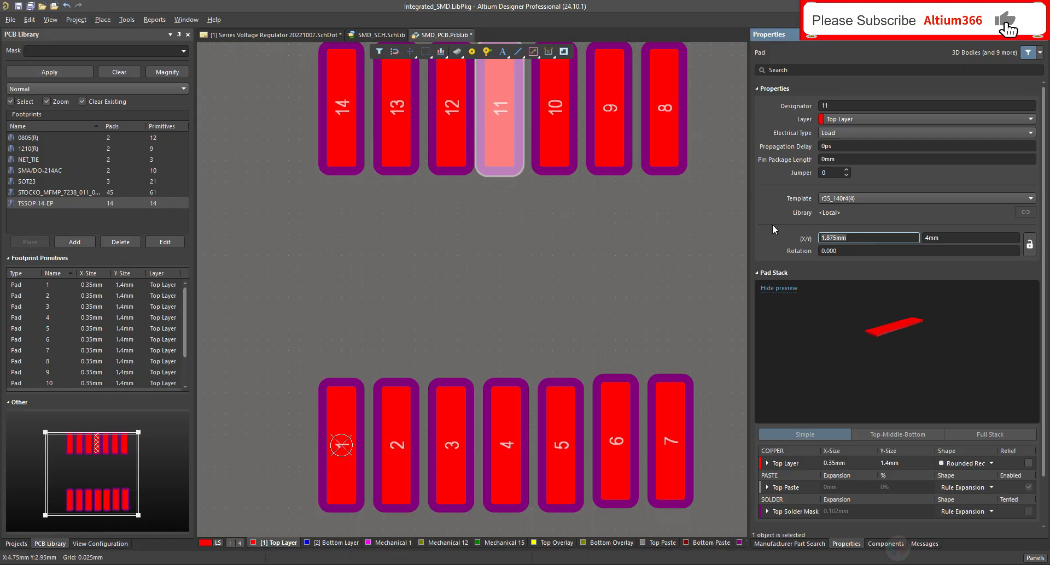
{"action": "left_click", "coordinate": [847, 238]}
{"action": "type", "text": "1.9"}
{"action": "key", "text": "Return"}
{"action": "type", "text": "5"}
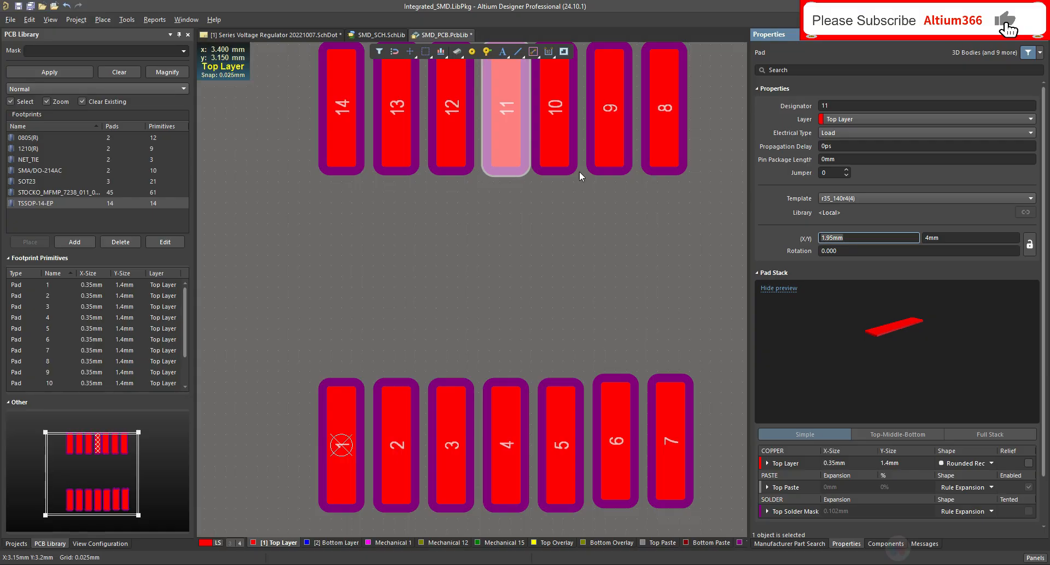
Step: Set the X positions of pads 10, 9 and 8 to 2.6, 3.25 and 3.9 mm respectively
{"action": "left_click", "coordinate": [556, 144]}
{"action": "left_click", "coordinate": [559, 404]}
{"action": "left_click", "coordinate": [555, 145]}
{"action": "left_click", "coordinate": [846, 238]}
{"action": "type", "text": "2.6"}
{"action": "left_click", "coordinate": [614, 402]}
{"action": "left_click", "coordinate": [609, 145]}
{"action": "left_click", "coordinate": [840, 238]}
{"action": "type", "text": "3.25"}
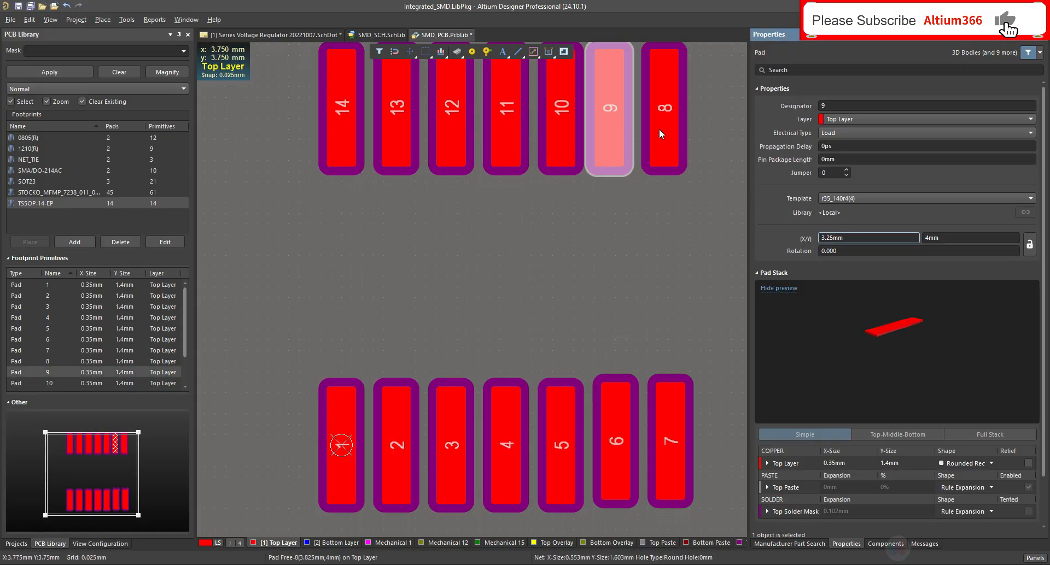
{"action": "left_click", "coordinate": [659, 131]}
{"action": "left_click", "coordinate": [843, 239]}
{"action": "type", "text": "3.9"}
Step: Align lower-row pads 7 and 6 with their neighbours by setting their Y positions to 0 mm
{"action": "left_click", "coordinate": [668, 405]}
{"action": "left_click", "coordinate": [958, 239]}
{"action": "type", "text": "0"}
{"action": "left_click", "coordinate": [617, 410]}
{"action": "left_click", "coordinate": [477, 410]}
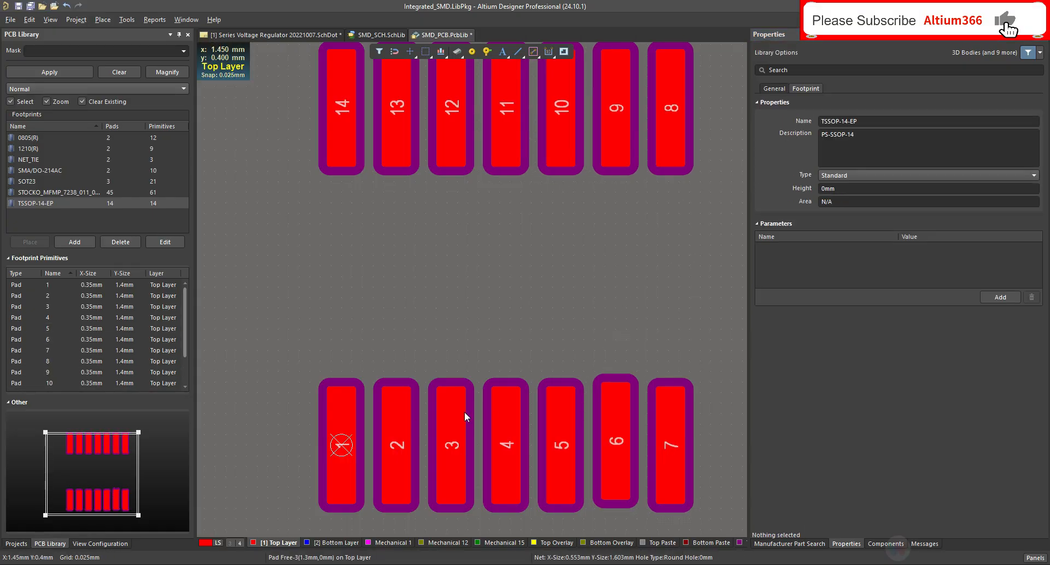
{"action": "left_click", "coordinate": [506, 414]}
{"action": "left_click", "coordinate": [561, 416]}
{"action": "left_click", "coordinate": [620, 419]}
{"action": "left_click", "coordinate": [945, 238]}
{"action": "type", "text": "0"}
{"action": "key", "text": "Return"}
{"action": "left_click", "coordinate": [661, 320]}
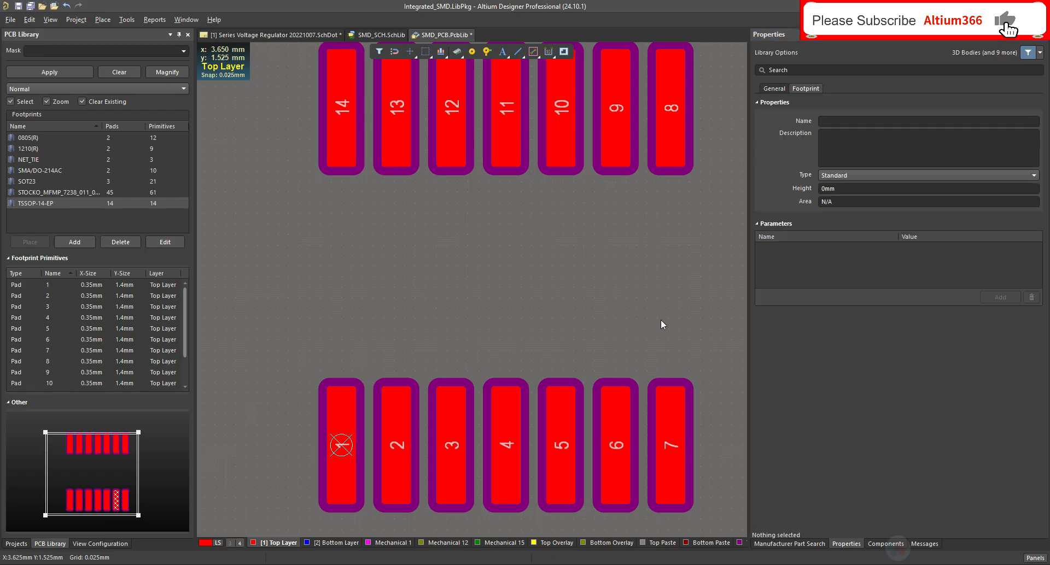
{"action": "left_click", "coordinate": [670, 427]}
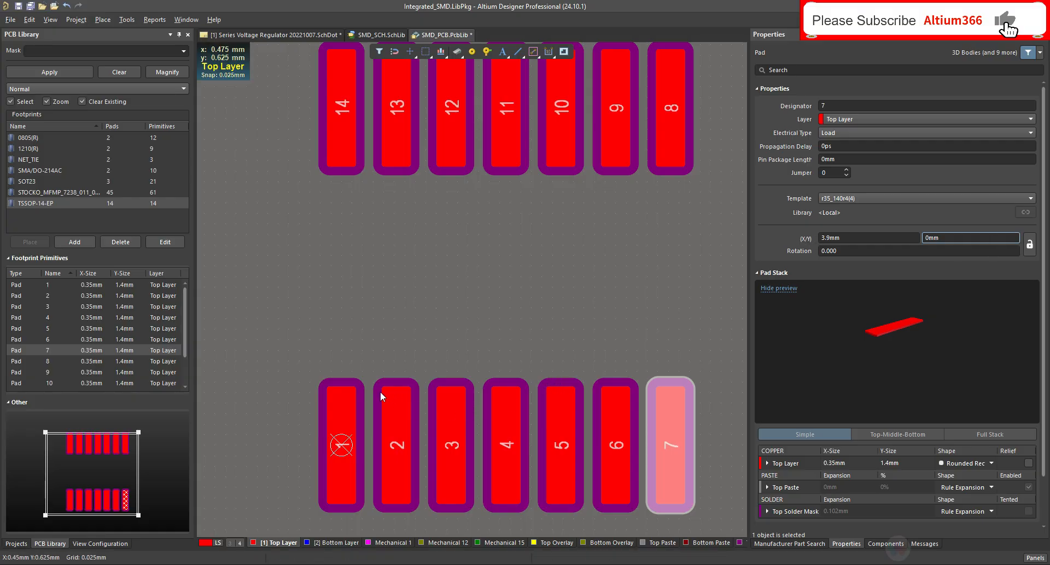
{"action": "left_click", "coordinate": [494, 220]}
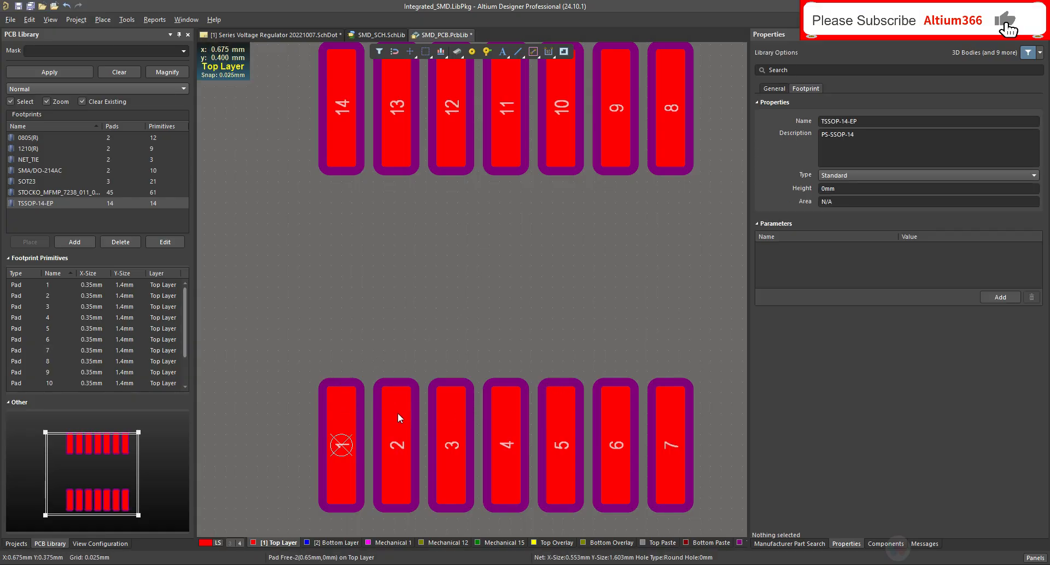
Step: Measure the vertical gap between the inner edges of pads 1 and 14, and clear the measurement
{"action": "scroll", "coordinate": [416, 298], "scroll_direction": "down", "scroll_amount": 1, "text": "ctrl"}
{"action": "key", "text": "ctrl+m"}
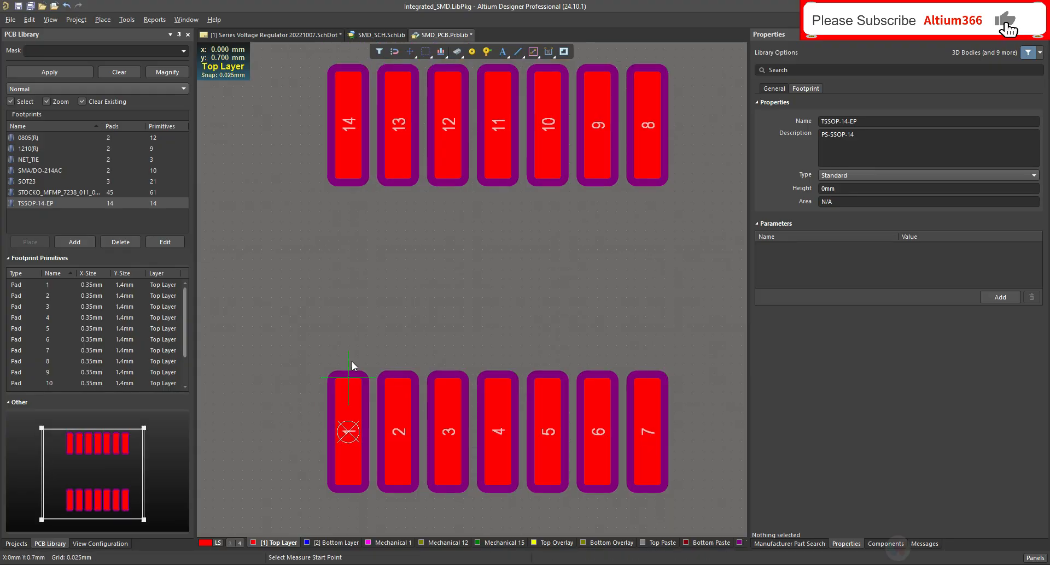
{"action": "left_click", "coordinate": [348, 378]}
{"action": "left_click", "coordinate": [349, 179]}
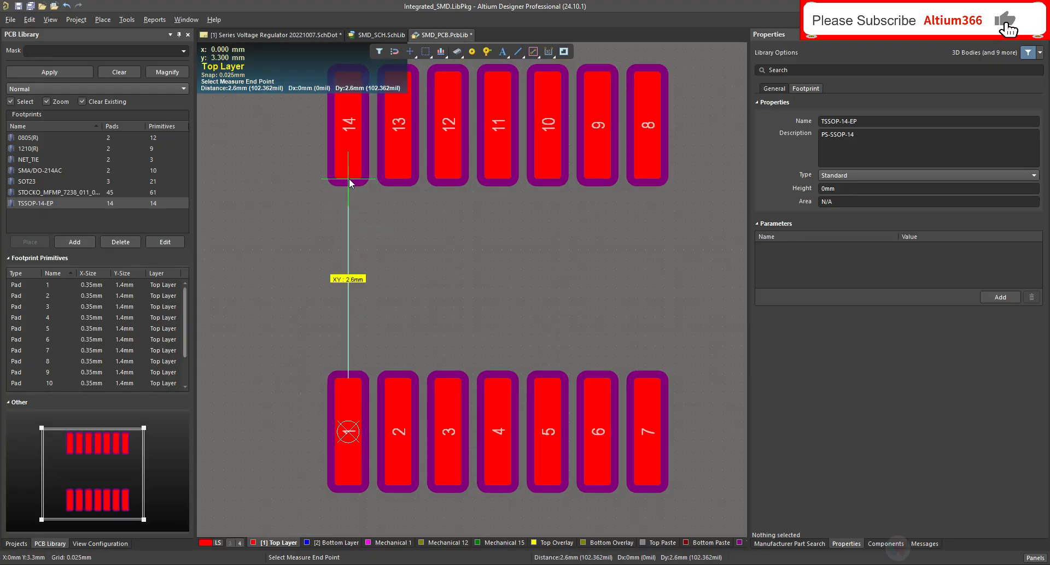
{"action": "key", "text": "Return"}
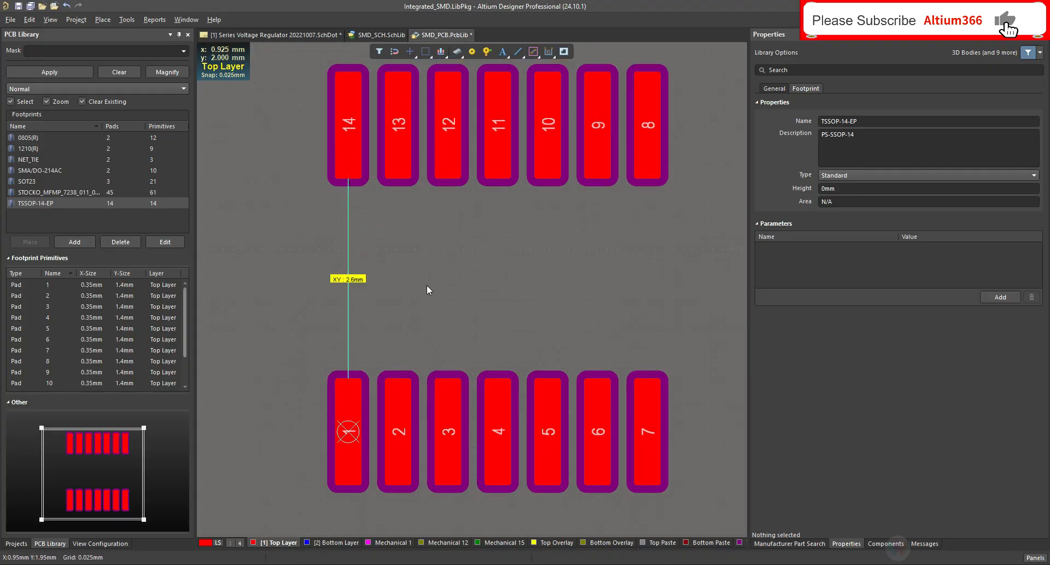
{"action": "key", "text": "shift+c"}
Step: Move the whole upper pad row farther from the lower row and start a distance measurement
{"action": "scroll", "coordinate": [397, 303], "scroll_direction": "down", "scroll_amount": 1, "text": "ctrl"}
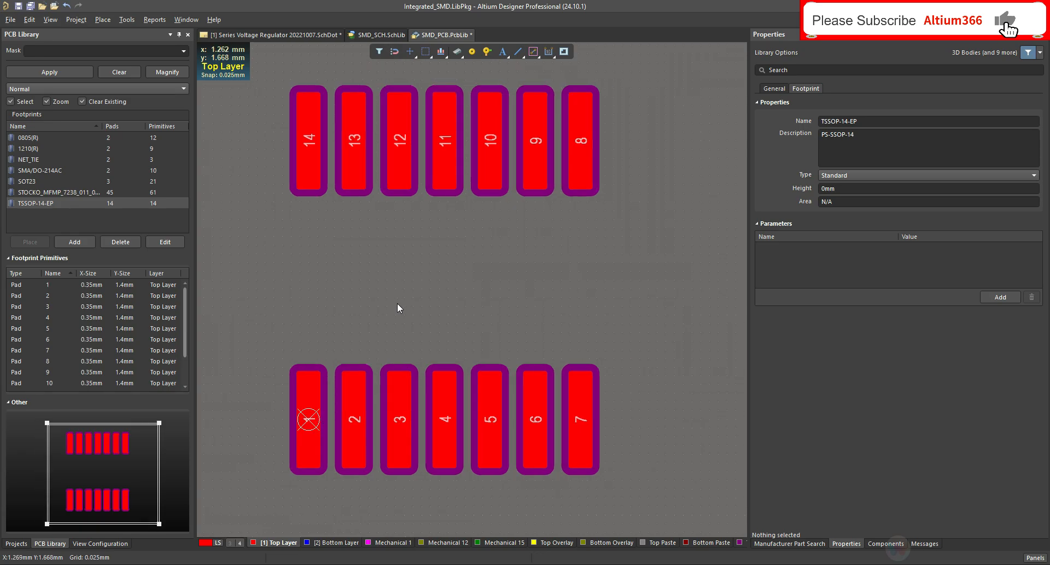
{"action": "scroll", "coordinate": [492, 322], "scroll_direction": "down", "scroll_amount": 1, "text": "ctrl"}
{"action": "left_click_drag", "start_coordinate": [305, 66], "coordinate": [585, 239]}
{"action": "left_click_drag", "start_coordinate": [574, 162], "coordinate": [579, 107]}
{"action": "left_click", "coordinate": [492, 237]}
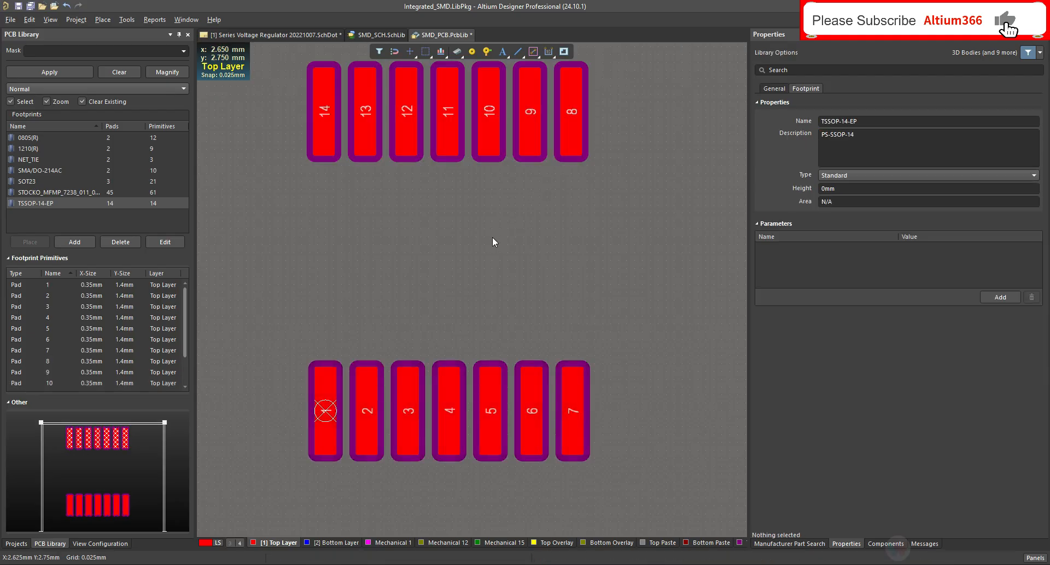
{"action": "key", "text": "ctrl+m"}
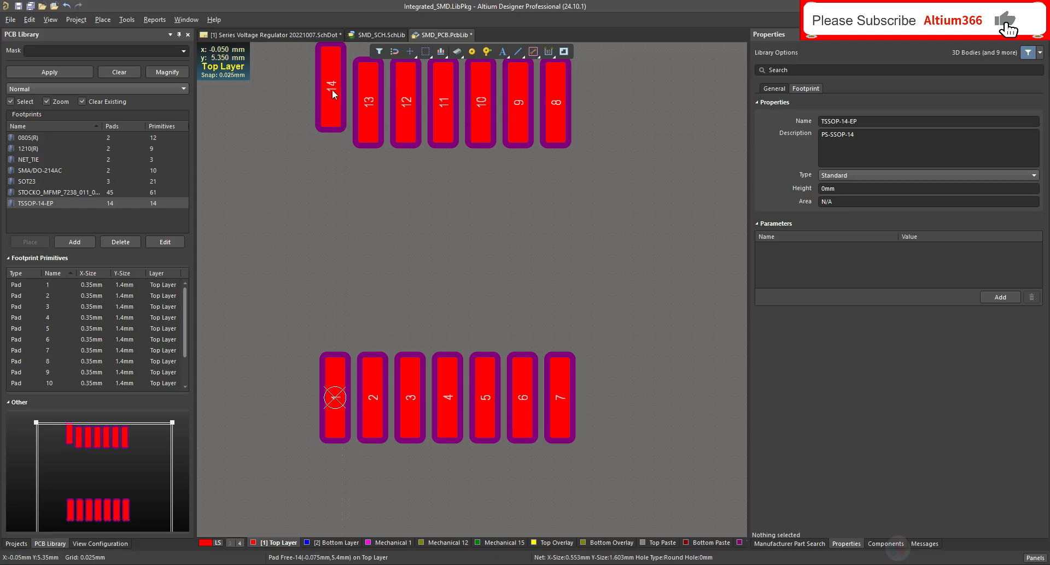
Step: Set pad 14's X position to 0 mm so it lines up with pad 1
{"action": "left_click", "coordinate": [335, 107]}
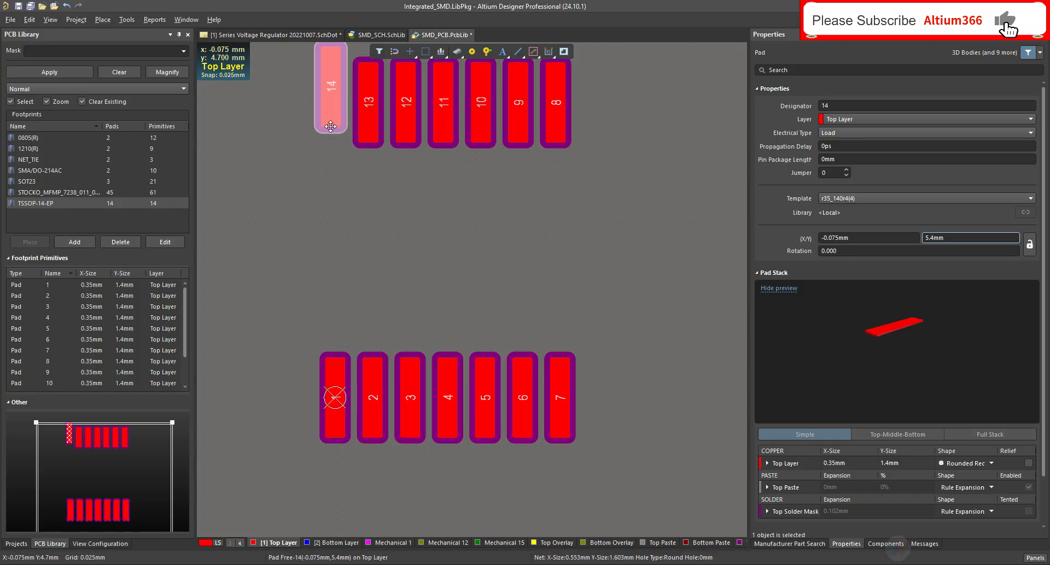
{"action": "scroll", "coordinate": [406, 241], "scroll_direction": "up", "scroll_amount": 1}
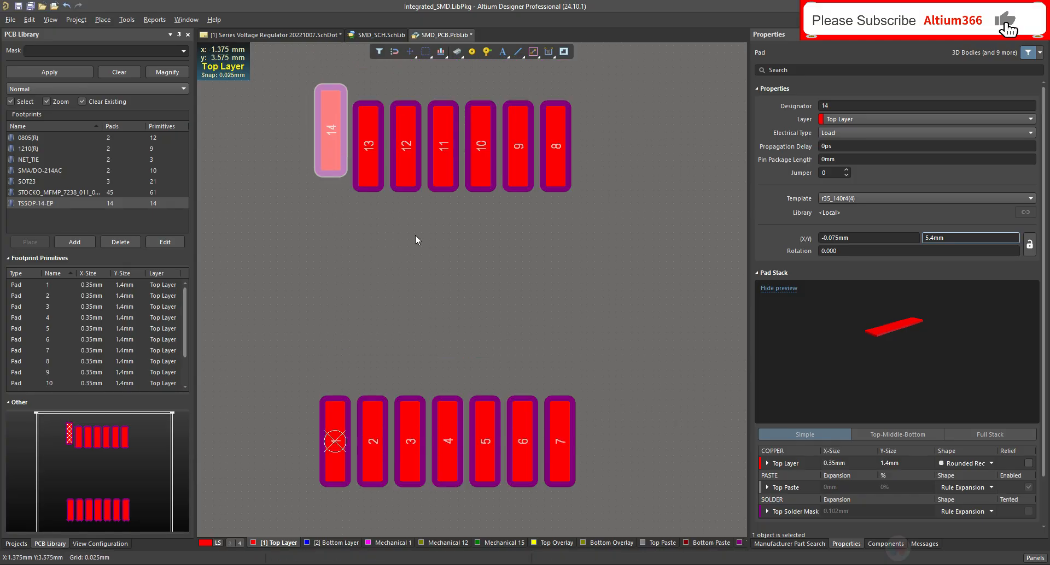
{"action": "left_click", "coordinate": [852, 236]}
{"action": "type", "text": "0"}
{"action": "key", "text": "Return"}
{"action": "left_click", "coordinate": [445, 282]}
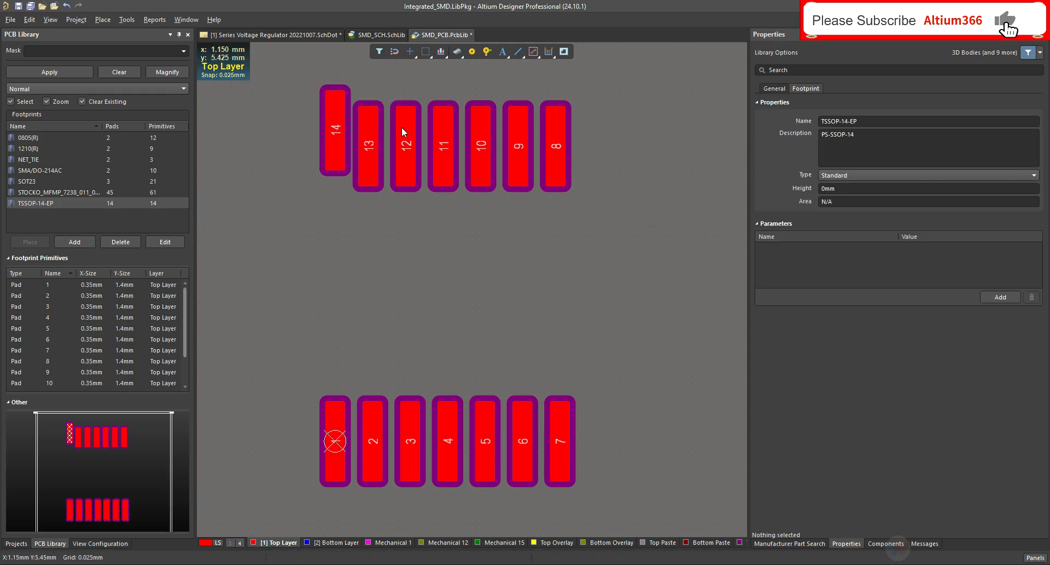
Step: Move pads 8 to 13 together so they line up horizontally with the lower-row pads, close to pad 14's height
{"action": "left_click_drag", "start_coordinate": [360, 87], "coordinate": [574, 205]}
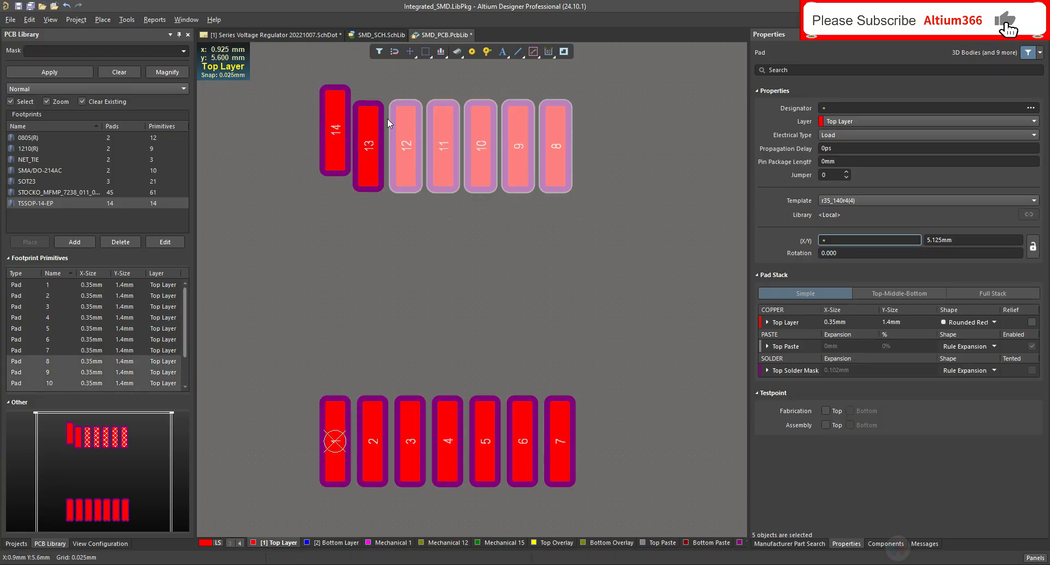
{"action": "left_click", "coordinate": [366, 134], "text": "shift"}
{"action": "left_click_drag", "start_coordinate": [561, 162], "coordinate": [565, 150]}
{"action": "left_click", "coordinate": [553, 202]}
Step: Check the coordinates of upper-row pads 13 to 8 one by one
{"action": "left_click", "coordinate": [384, 142]}
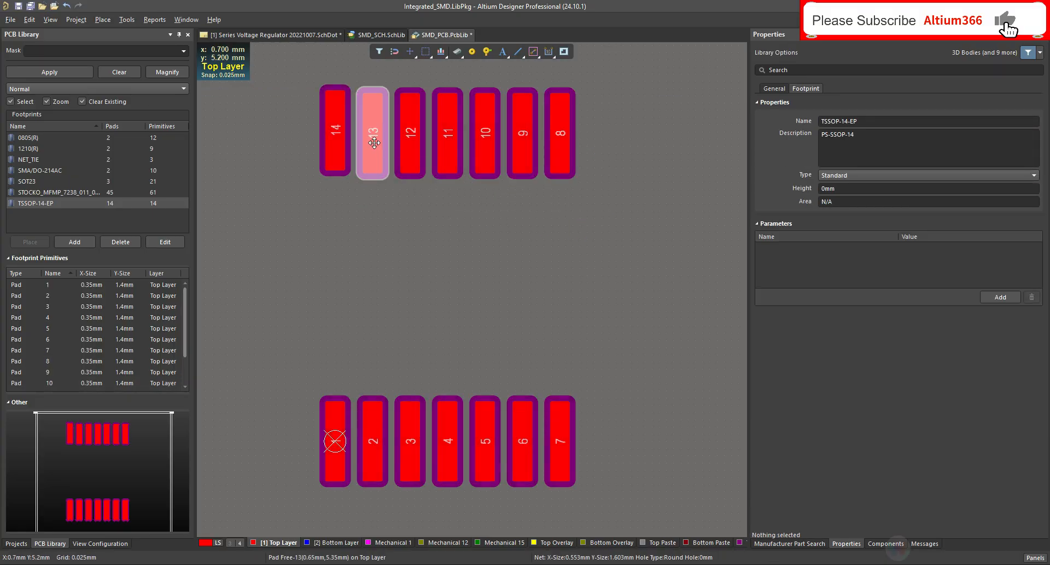
{"action": "left_click", "coordinate": [411, 135]}
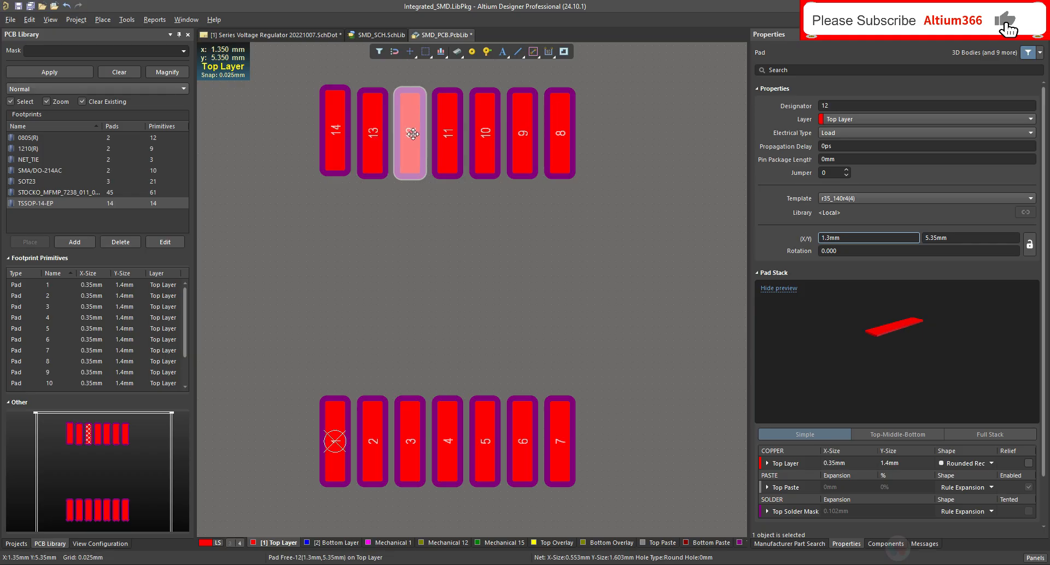
{"action": "left_click", "coordinate": [442, 136]}
{"action": "left_click", "coordinate": [483, 142]}
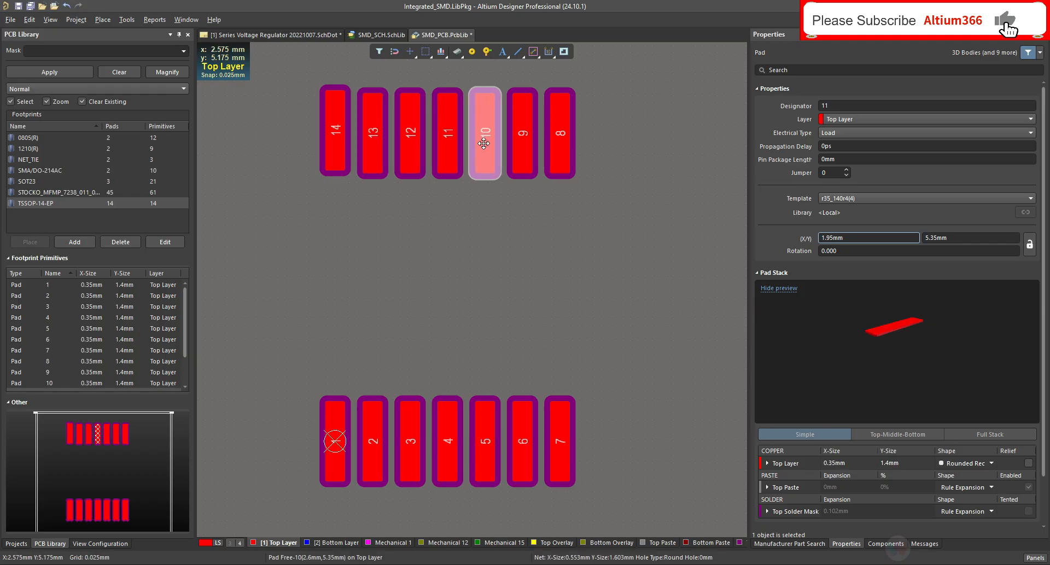
{"action": "left_click", "coordinate": [524, 149]}
{"action": "left_click", "coordinate": [557, 154]}
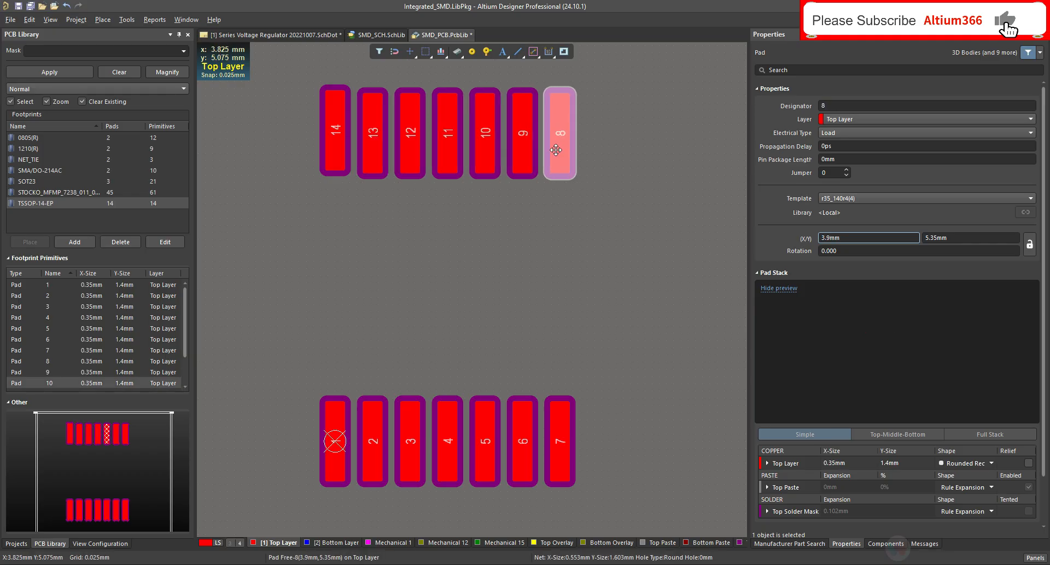
{"action": "left_click", "coordinate": [596, 136]}
Step: Set the Y position of pads 8 to 13 to 5.4 mm to match pad 14, and save the footprint library
{"action": "left_click_drag", "start_coordinate": [358, 72], "coordinate": [611, 243]}
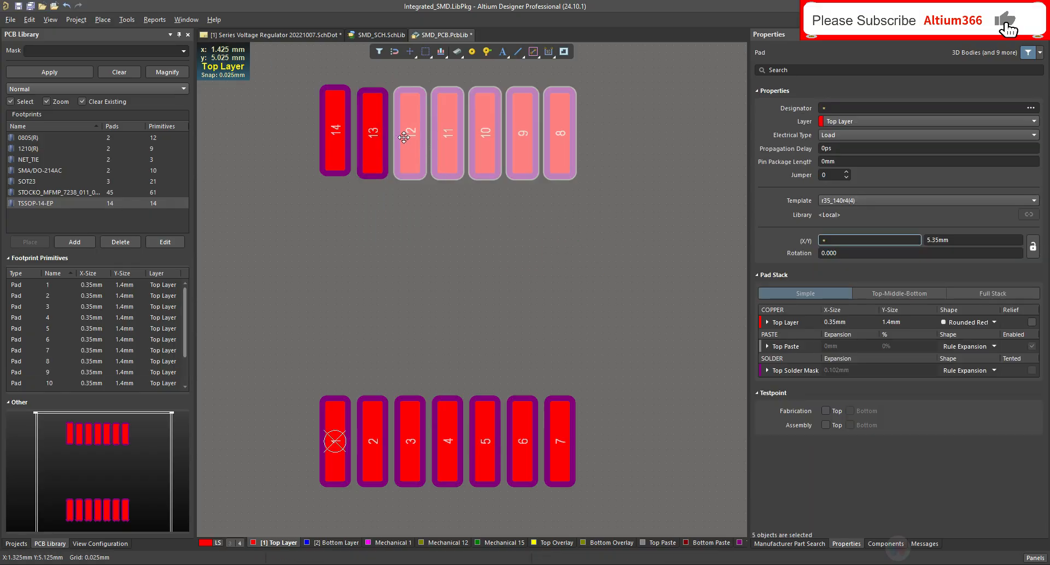
{"action": "left_click", "coordinate": [958, 240]}
{"action": "left_click", "coordinate": [940, 240]}
{"action": "key", "text": "BackSpace"}
{"action": "key", "text": "BackSpace"}
{"action": "key", "text": "Return"}
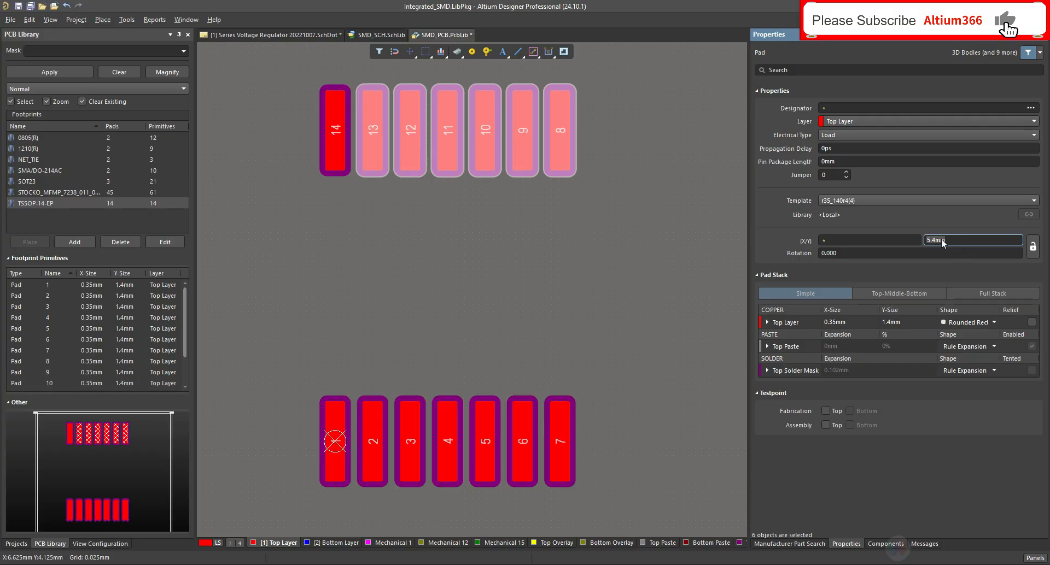
{"action": "left_click", "coordinate": [606, 207]}
{"action": "key", "text": "ctrl+s"}
Step: Lock the positions of all 14 pads in both rows
{"action": "left_click_drag", "start_coordinate": [287, 70], "coordinate": [647, 501]}
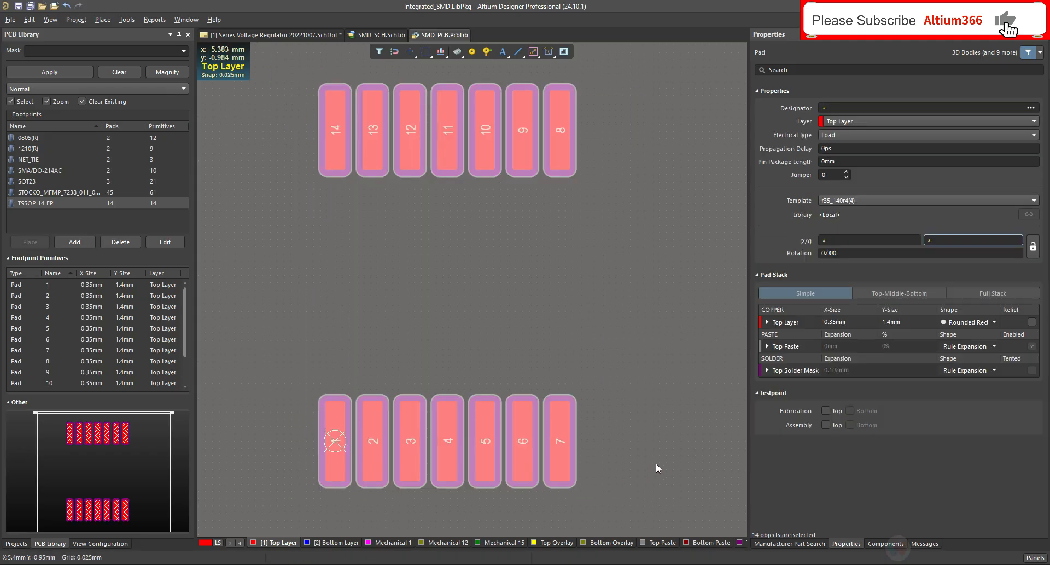
{"action": "left_click", "coordinate": [1033, 247]}
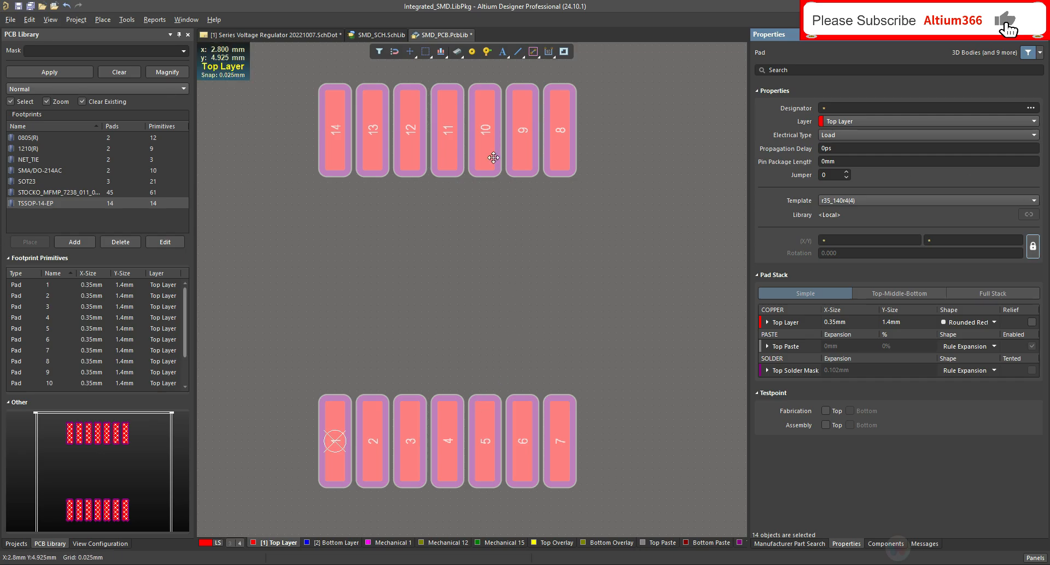
{"action": "left_click_drag", "start_coordinate": [488, 157], "coordinate": [508, 221]}
{"action": "left_click", "coordinate": [603, 312]}
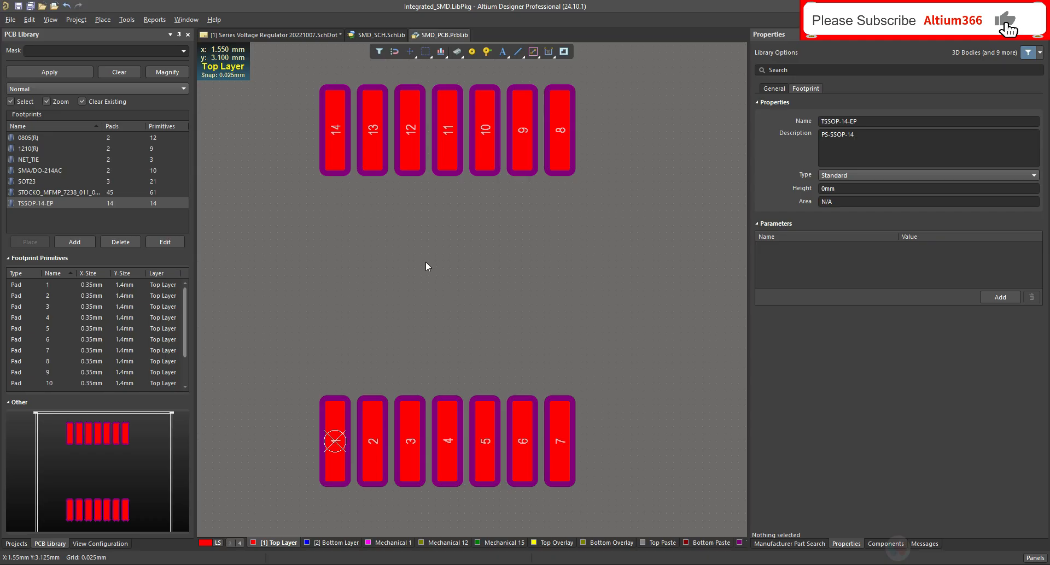
{"action": "right_click", "coordinate": [513, 285]}
{"action": "left_click", "coordinate": [546, 408]}
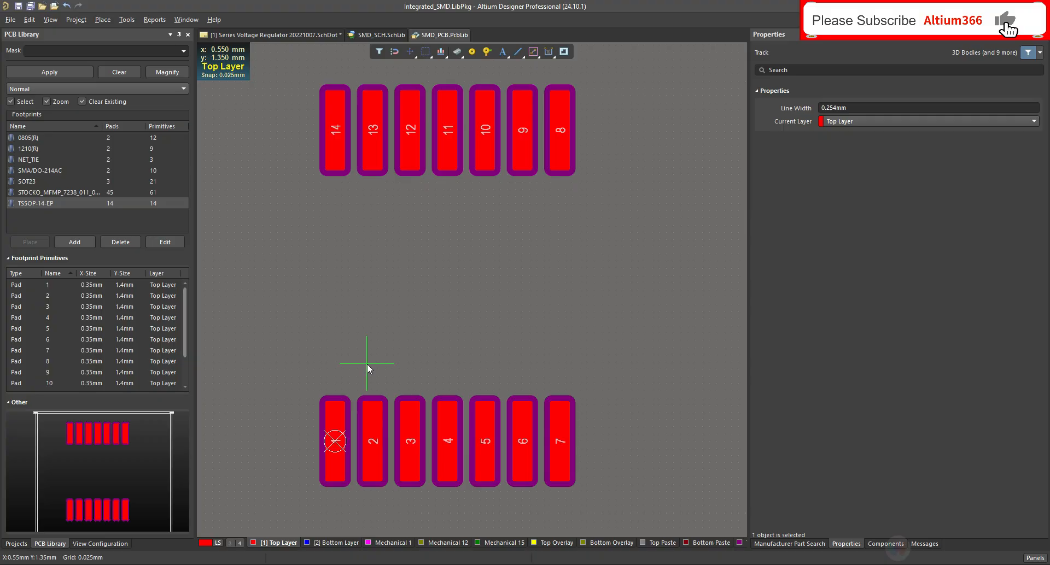
{"action": "key", "text": "Escape"}
Step: Draw a horizontal 0.2 mm wide line on Top Overlay, about 5.375 mm long, just above pads 1 to 7 at Y 0.9 mm
{"action": "left_click", "coordinate": [552, 543]}
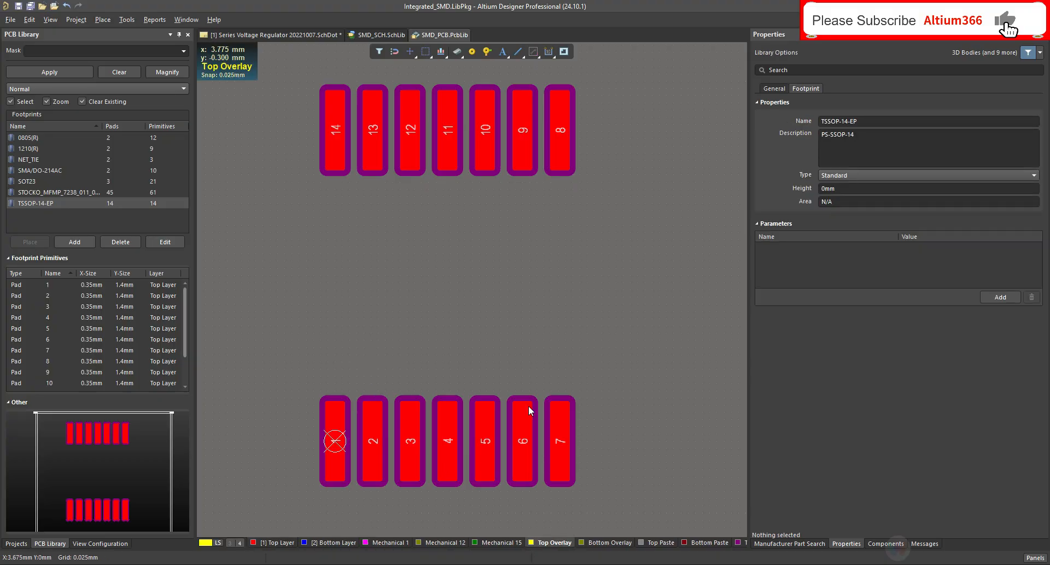
{"action": "key", "text": "p"}
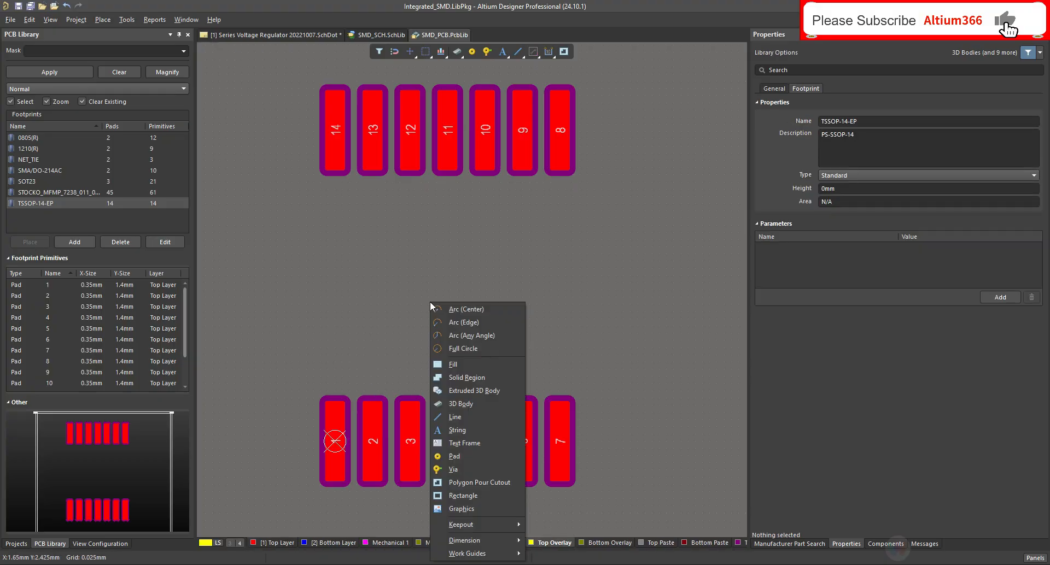
{"action": "left_click", "coordinate": [480, 416]}
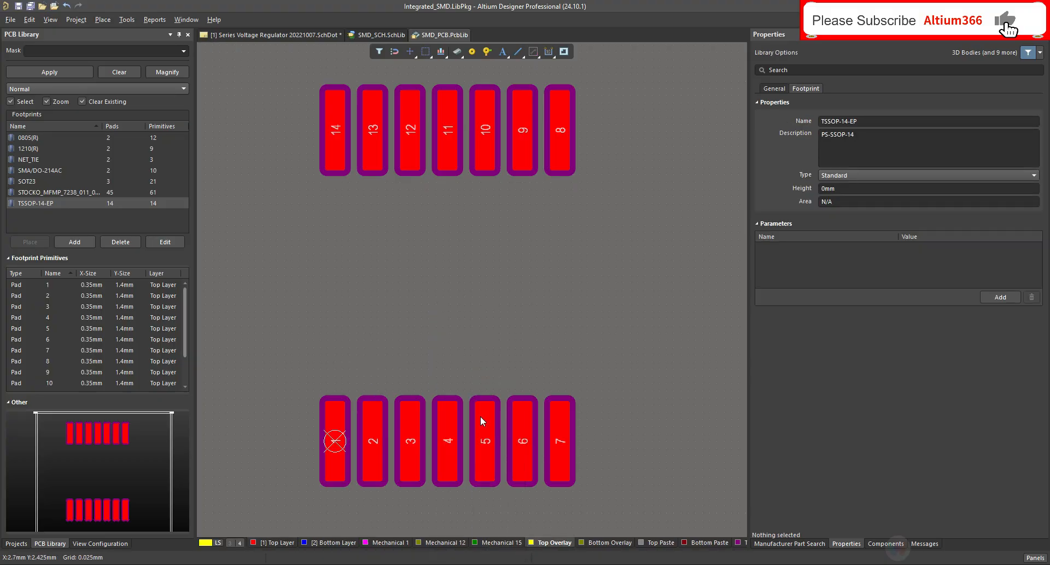
{"action": "left_click", "coordinate": [299, 397]}
{"action": "type", "text": "0."}
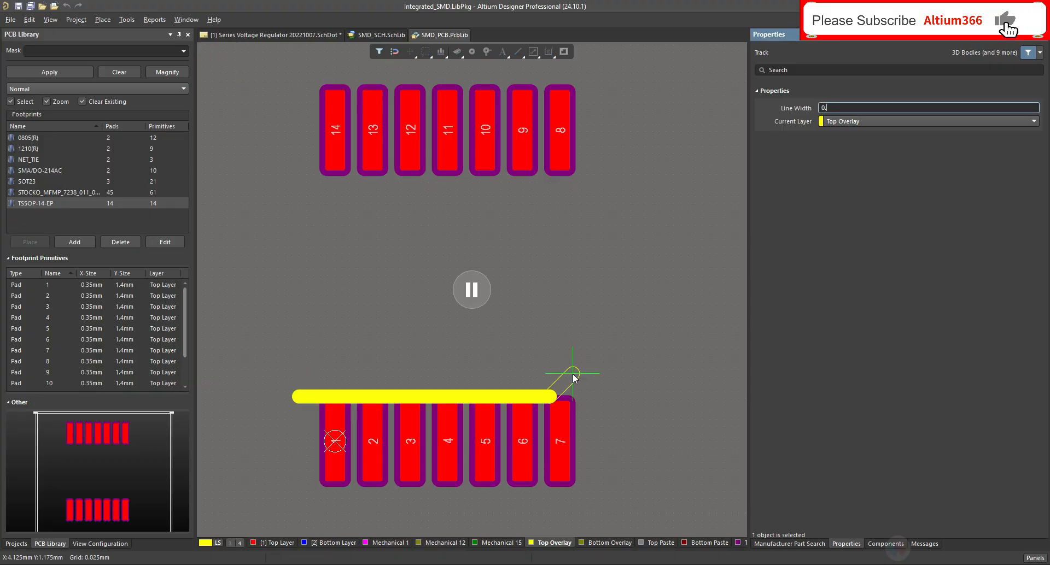
{"action": "type", "text": "2"}
{"action": "key", "text": "Return"}
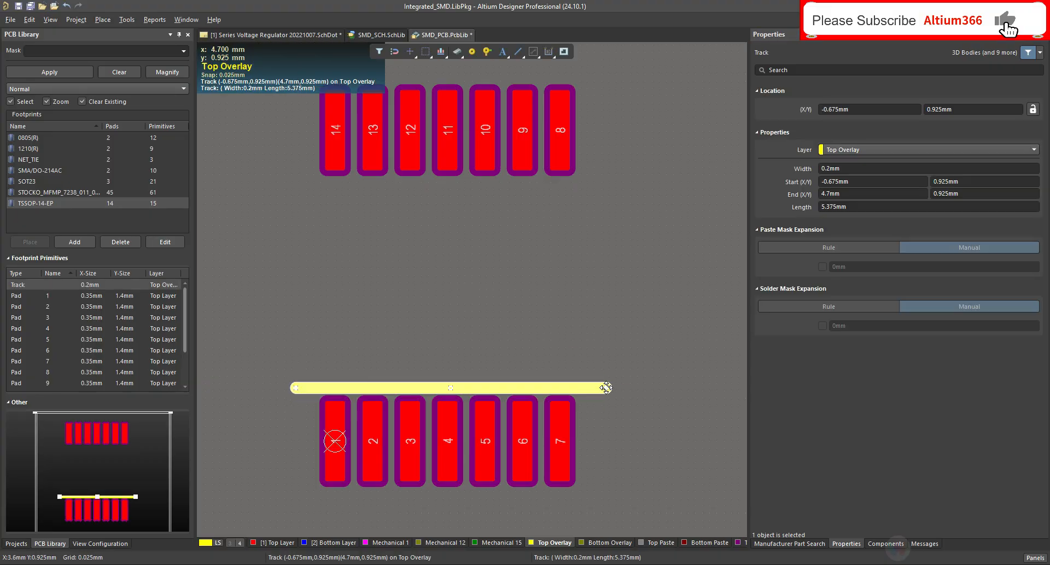
{"action": "left_click_drag", "start_coordinate": [536, 388], "coordinate": [537, 389]}
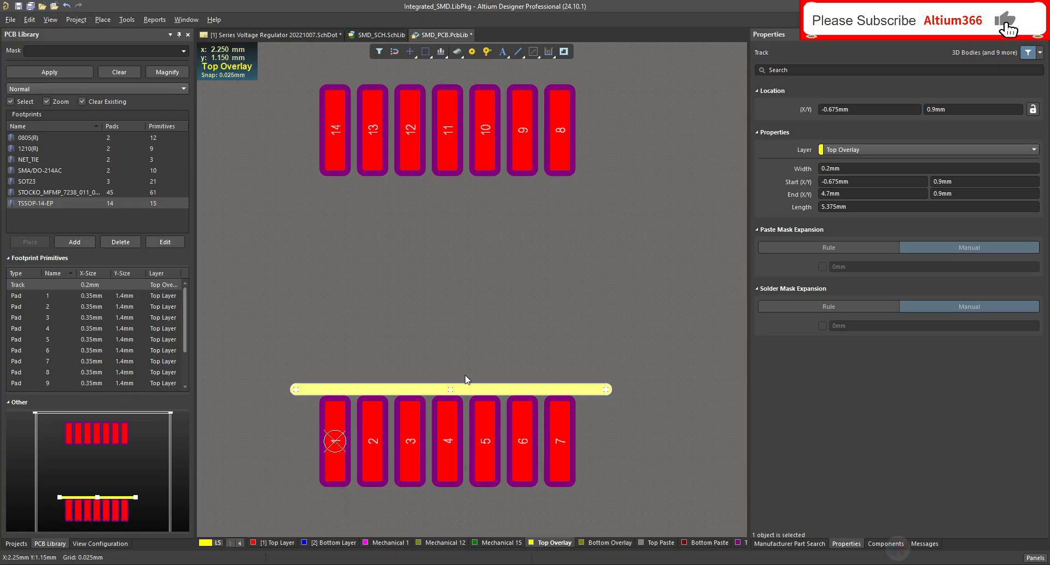
Step: Complete the Top Overlay body outline between the pad rows with 0.2 mm lines as a closed rectangle about 4.975 by 3.6 mm
{"action": "key", "text": "p"}
{"action": "key", "text": "l"}
{"action": "left_click", "coordinate": [610, 390]}
{"action": "double_click", "coordinate": [298, 183]}
{"action": "left_click", "coordinate": [297, 389]}
{"action": "right_click", "coordinate": [297, 390]}
{"action": "left_click", "coordinate": [296, 182]}
{"action": "double_click", "coordinate": [298, 390]}
{"action": "right_click", "coordinate": [298, 390]}
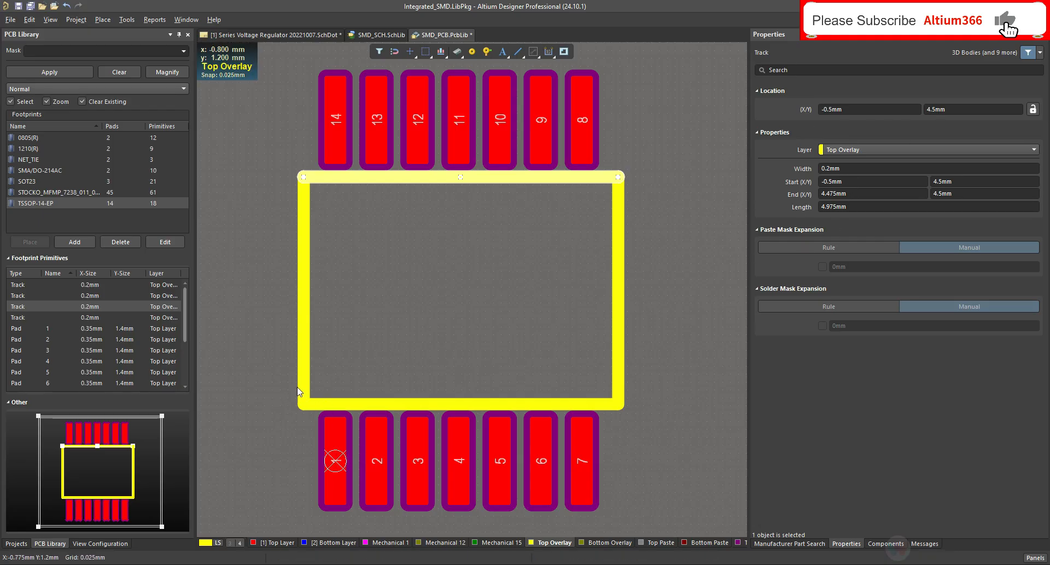
{"action": "left_click", "coordinate": [697, 322]}
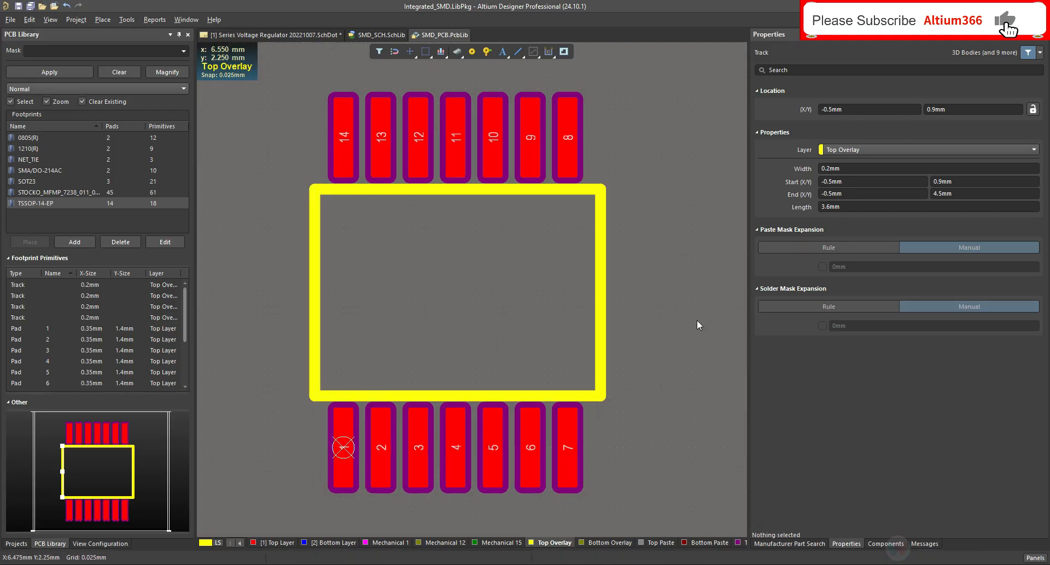
{"action": "scroll", "coordinate": [483, 295], "scroll_direction": "down", "scroll_amount": 1, "text": "ctrl"}
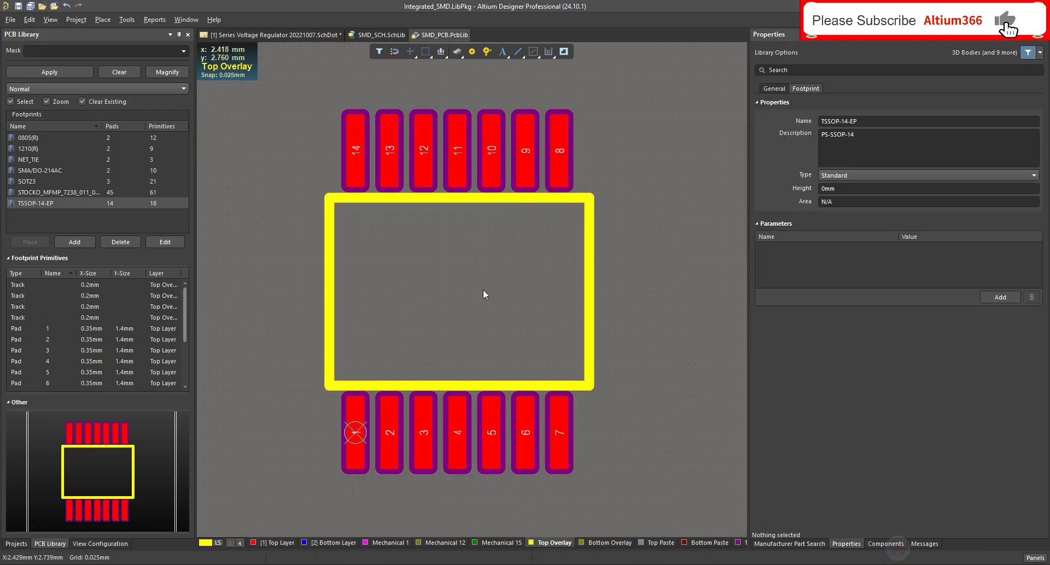
{"action": "left_click", "coordinate": [329, 276]}
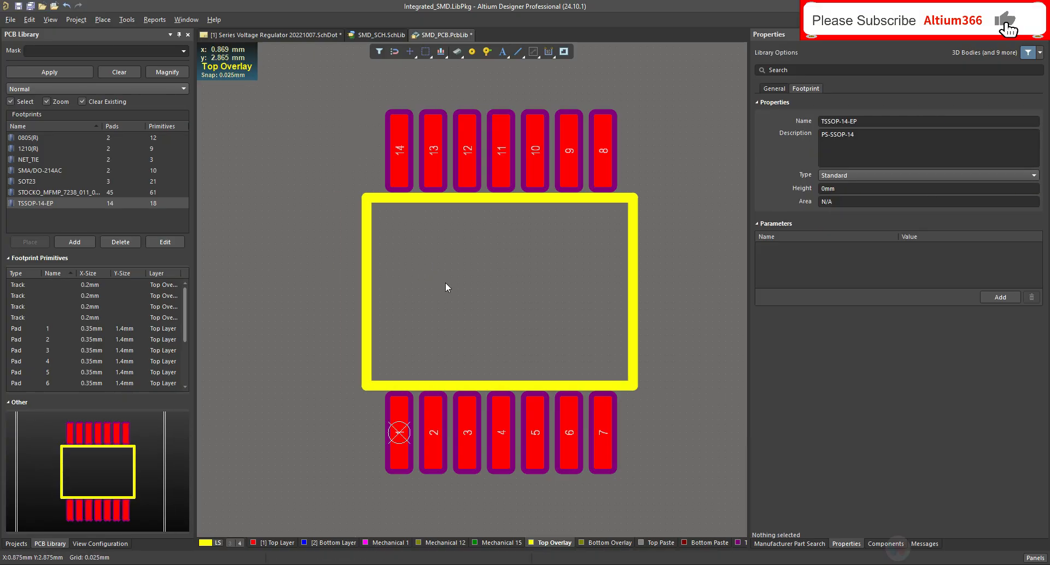
{"action": "scroll", "coordinate": [445, 282], "scroll_direction": "right", "scroll_amount": 1}
{"action": "scroll", "coordinate": [445, 282], "scroll_direction": "up", "scroll_amount": 3, "text": "ctrl"}
{"action": "scroll", "coordinate": [479, 271], "scroll_direction": "right", "scroll_amount": 1}
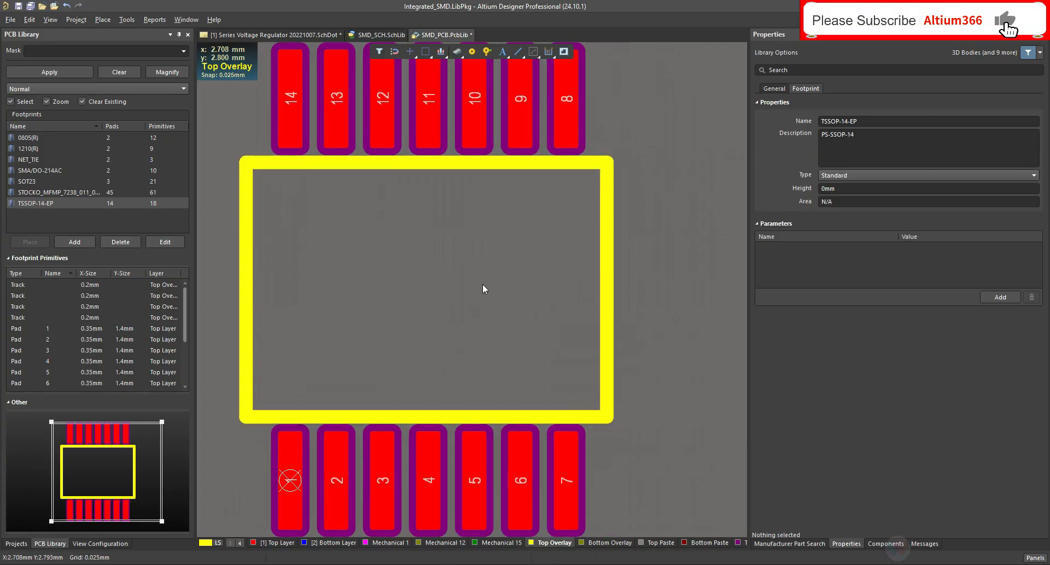
{"action": "scroll", "coordinate": [496, 291], "scroll_direction": "down", "scroll_amount": 2, "text": "ctrl"}
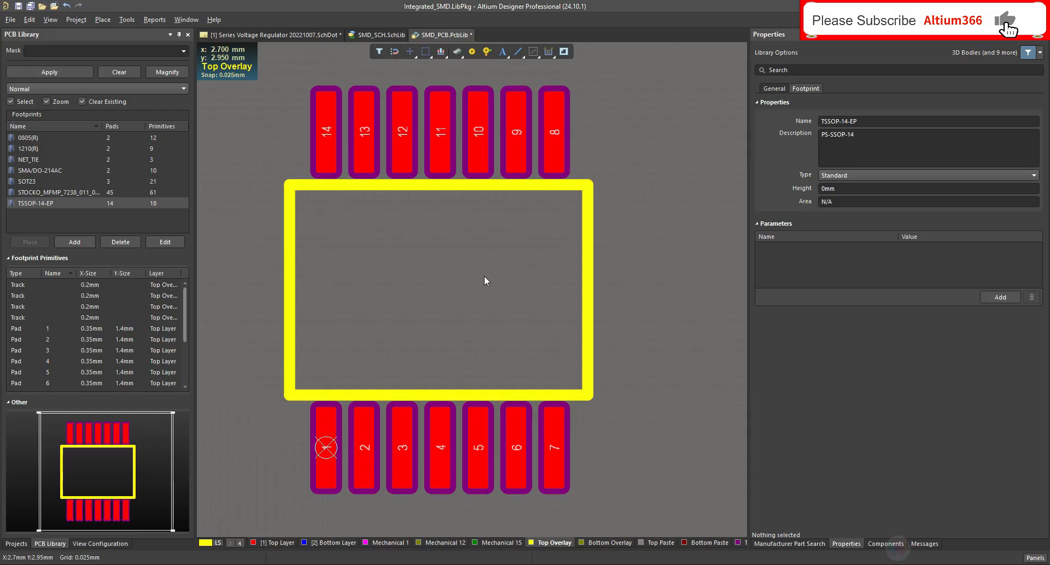
{"action": "scroll", "coordinate": [531, 290], "scroll_direction": "down", "scroll_amount": 1, "text": "ctrl"}
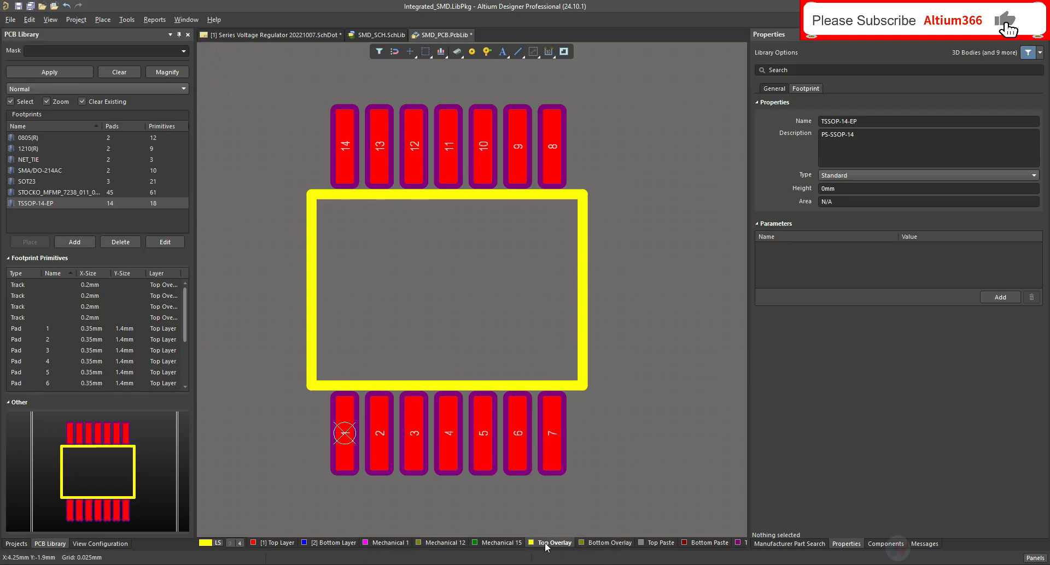
{"action": "key", "text": "p"}
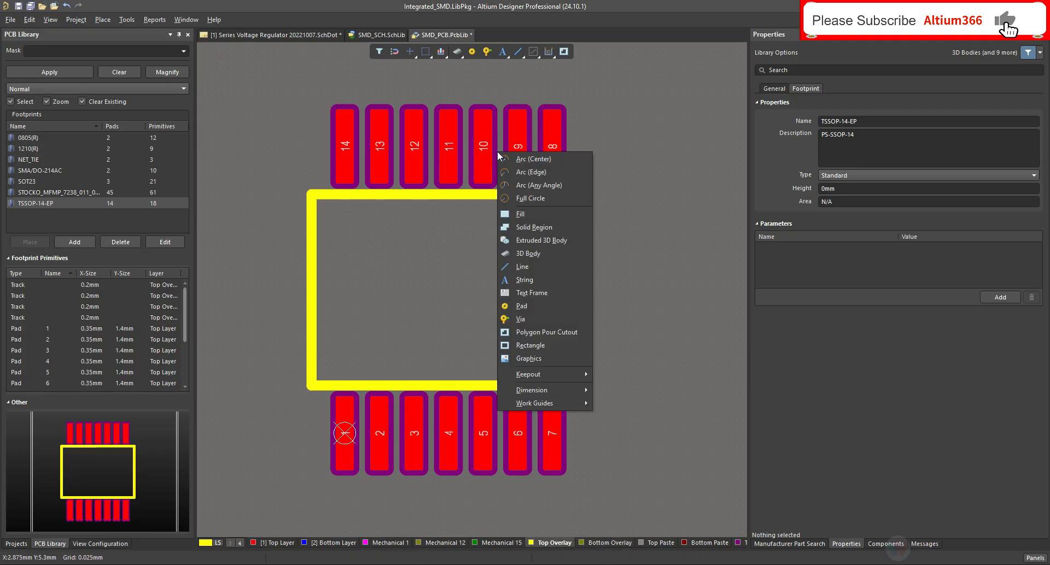
{"action": "left_click", "coordinate": [538, 265]}
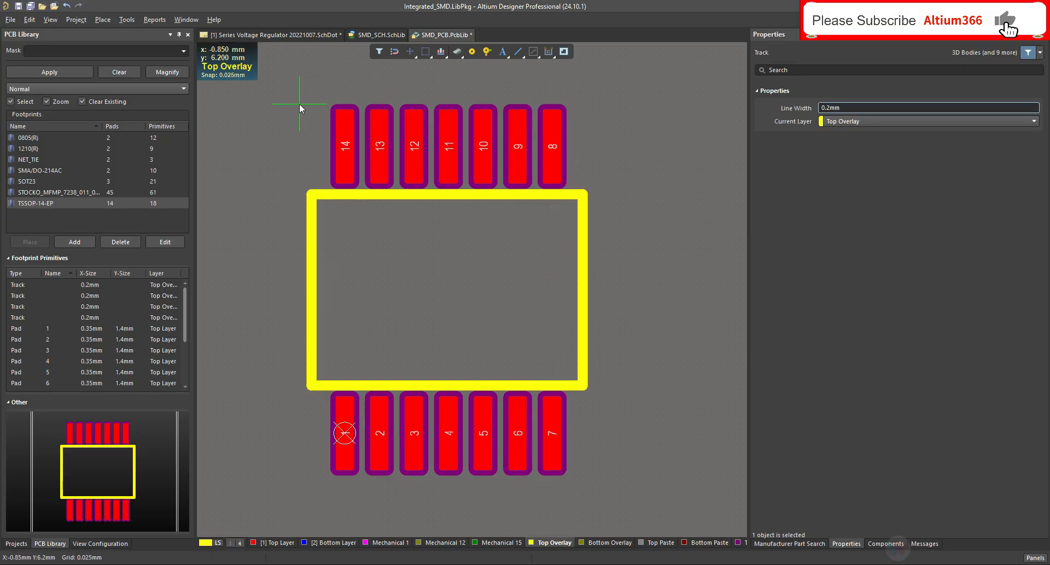
{"action": "right_click", "coordinate": [442, 111]}
{"action": "right_click", "coordinate": [442, 110]}
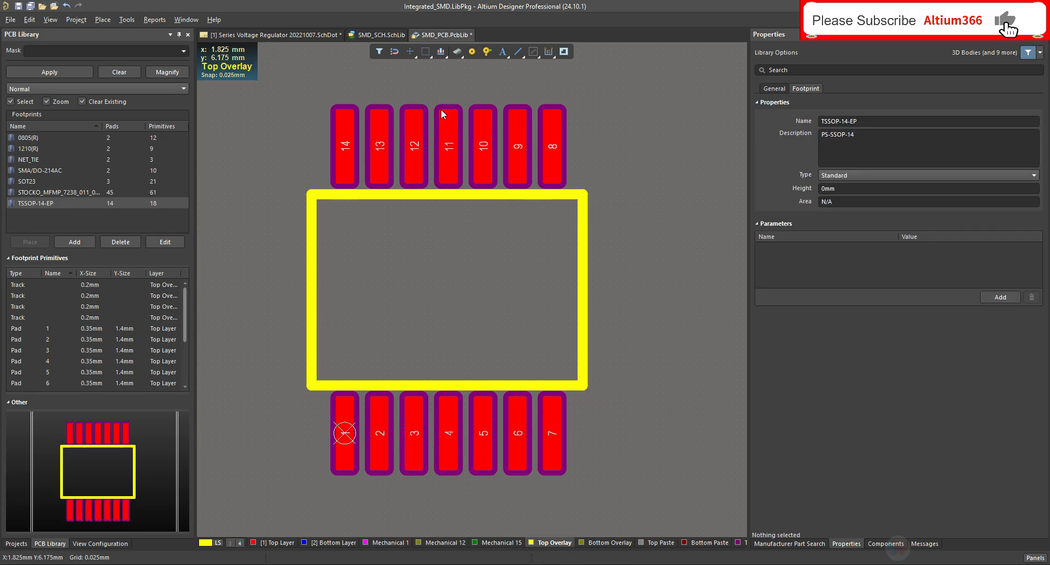
Step: Make Mechanical 15 the drawing layer instead of Top Overlay and cancel the unfinished line
{"action": "left_click", "coordinate": [116, 544]}
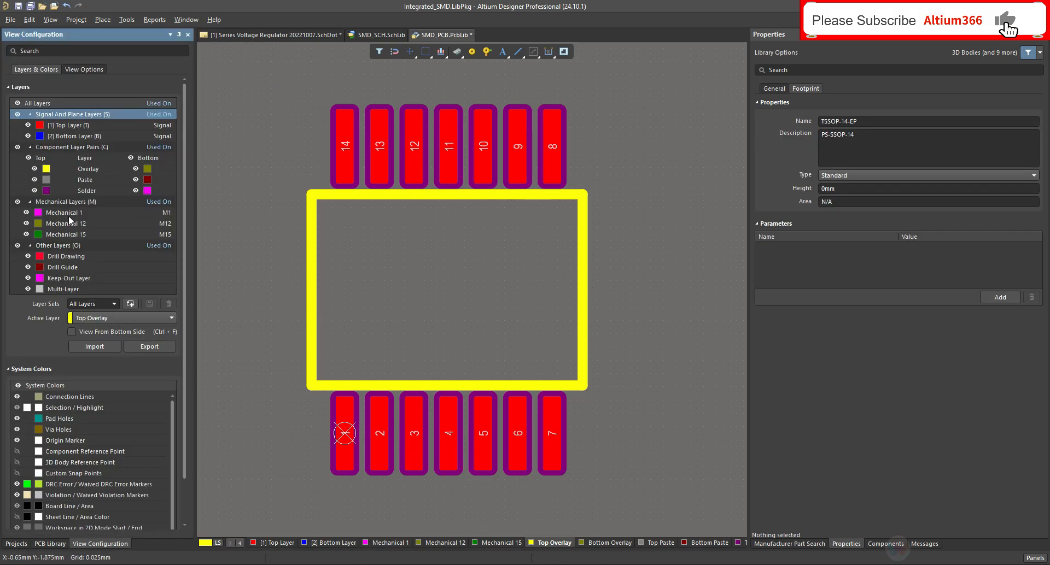
{"action": "left_click", "coordinate": [73, 235]}
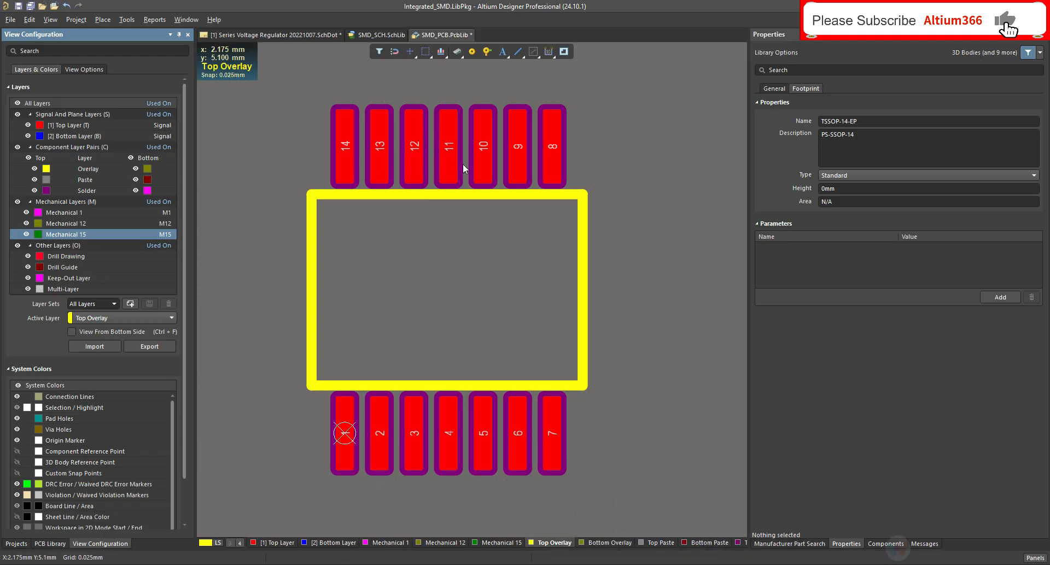
{"action": "right_click", "coordinate": [602, 172]}
{"action": "left_click", "coordinate": [661, 288]}
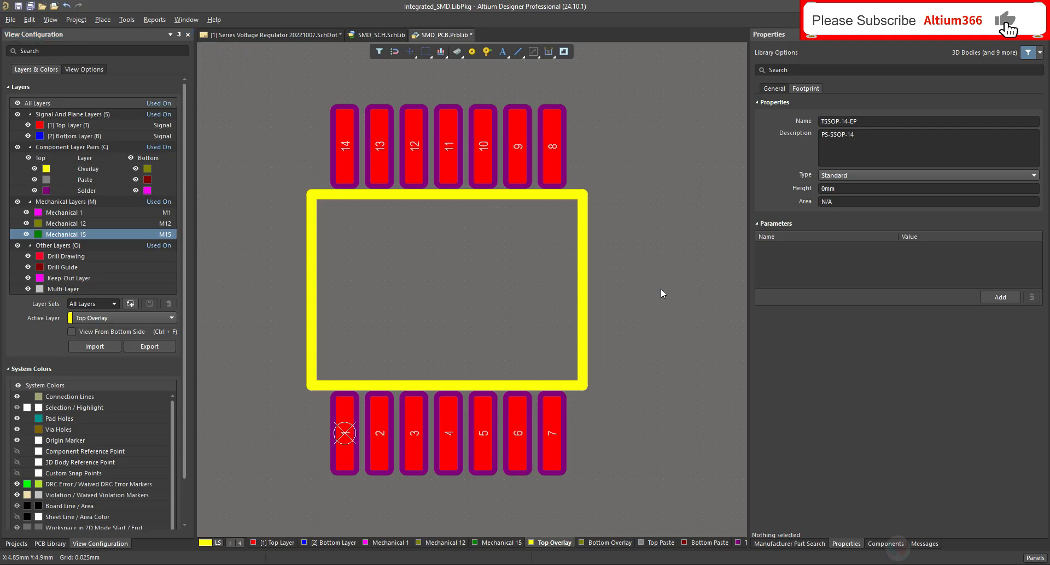
{"action": "left_click", "coordinate": [293, 102]}
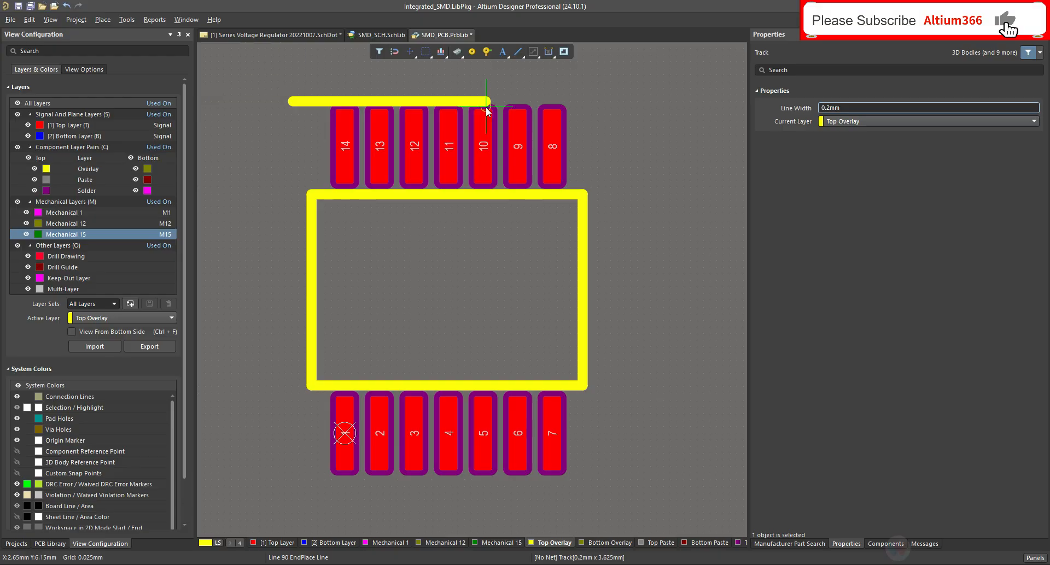
{"action": "left_click", "coordinate": [871, 122]}
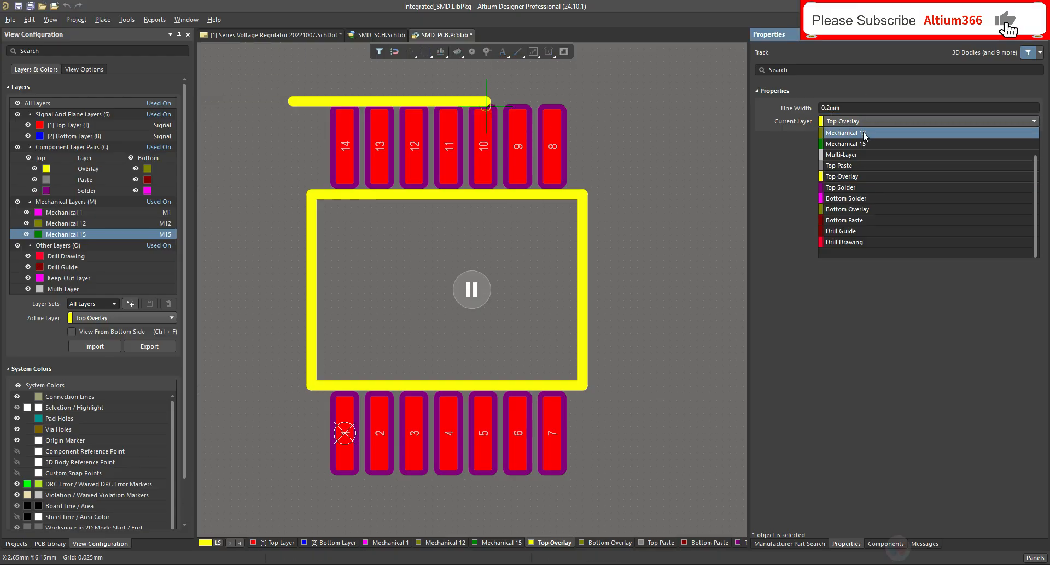
{"action": "left_click", "coordinate": [864, 143]}
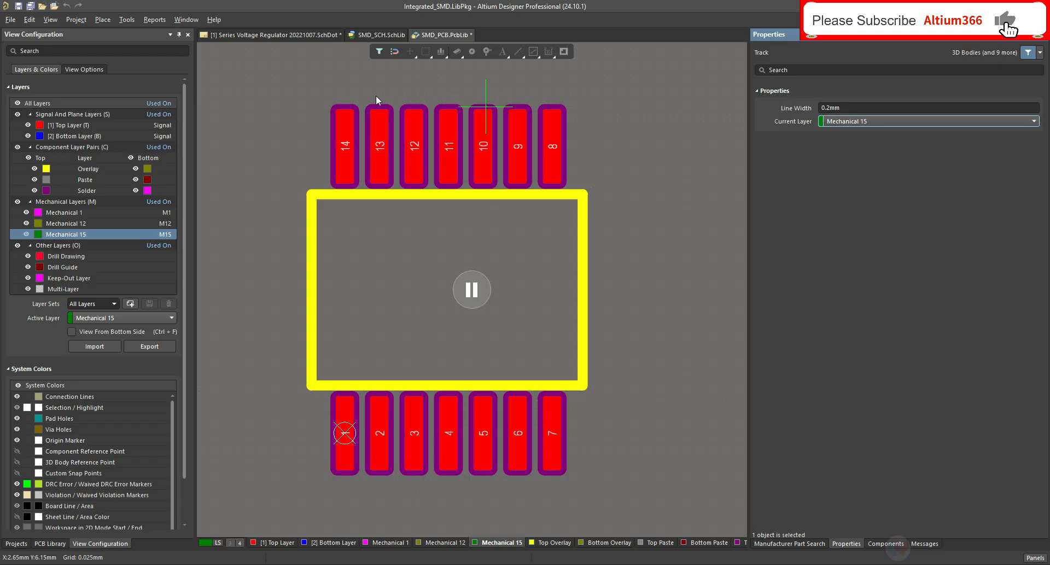
{"action": "key", "text": "Return"}
{"action": "right_click", "coordinate": [486, 107]}
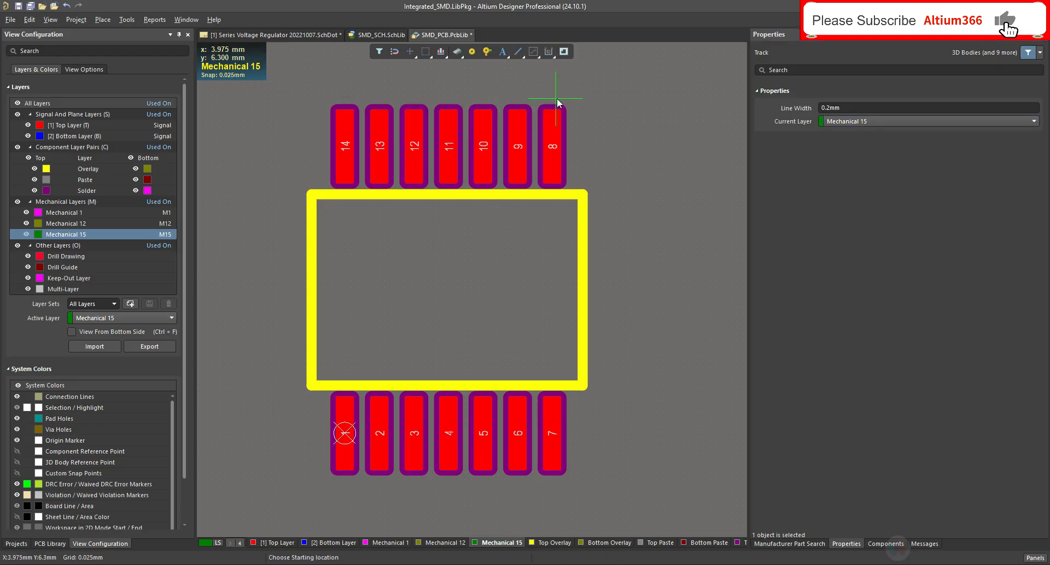
{"action": "right_click", "coordinate": [557, 103]}
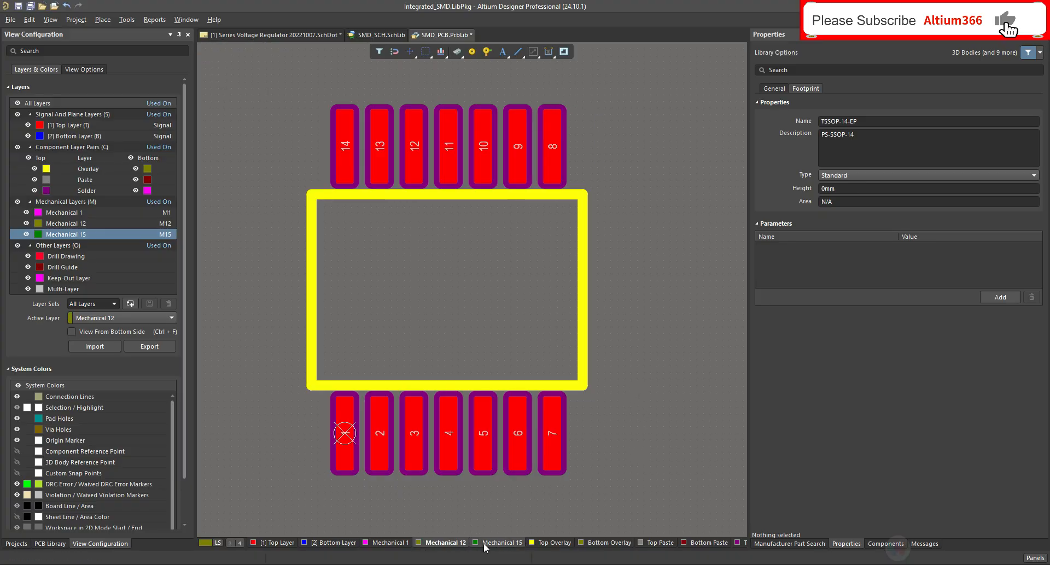
Step: Draw a closed rectangle of 0.1 mm lines on Mechanical 15 around all pads and the body outline, about 7.1 mm tall
{"action": "right_click", "coordinate": [638, 339]}
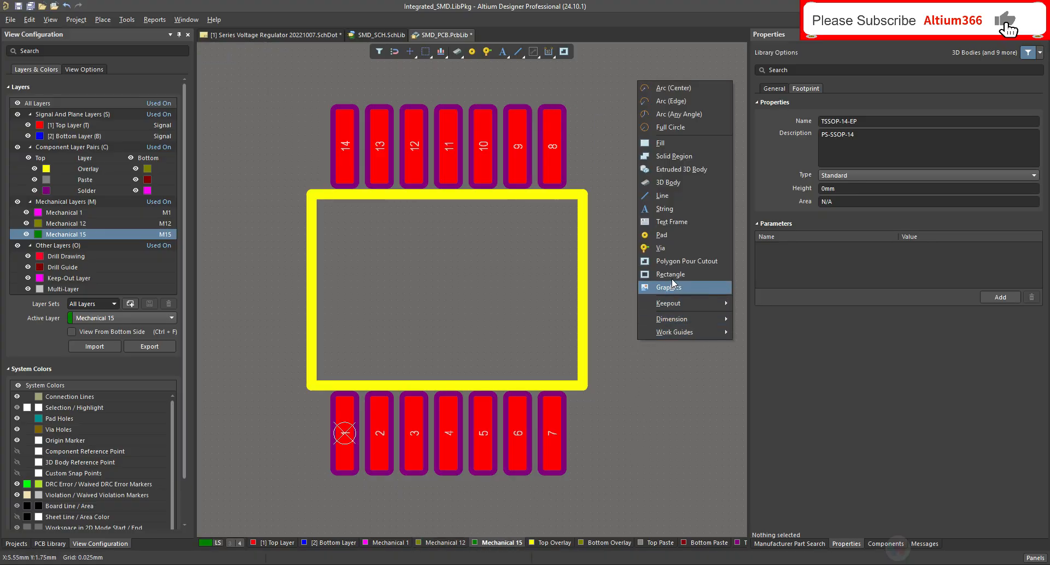
{"action": "left_click", "coordinate": [675, 198]}
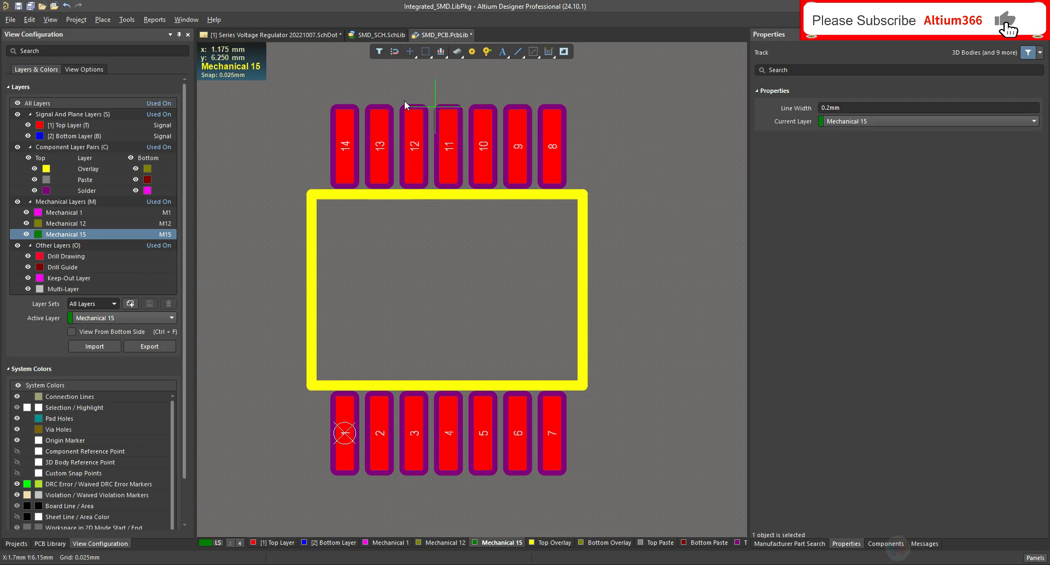
{"action": "left_click", "coordinate": [330, 96]}
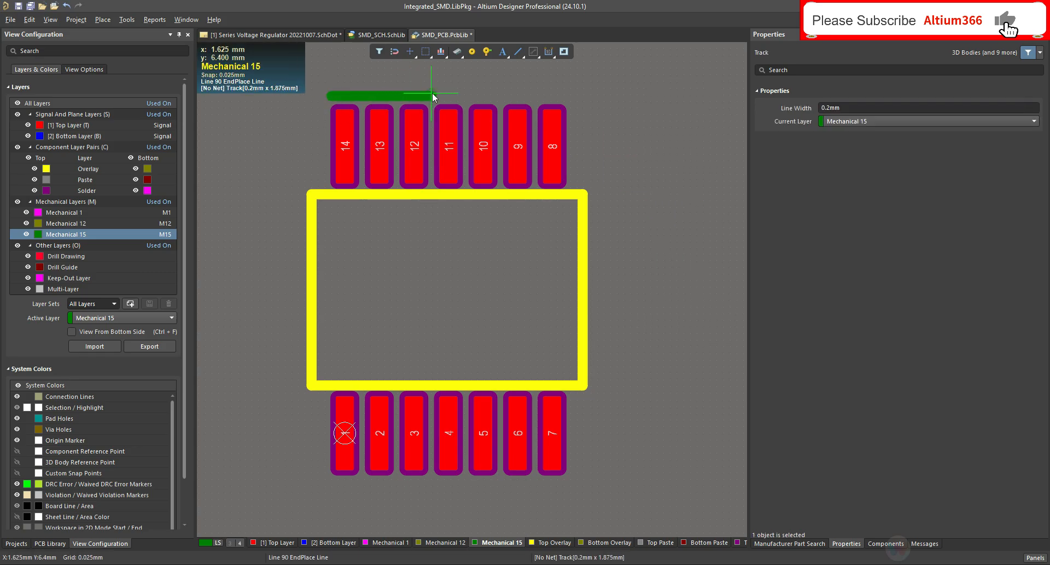
{"action": "key", "text": "Tab"}
{"action": "type", "text": "0.1"}
{"action": "key", "text": "Return"}
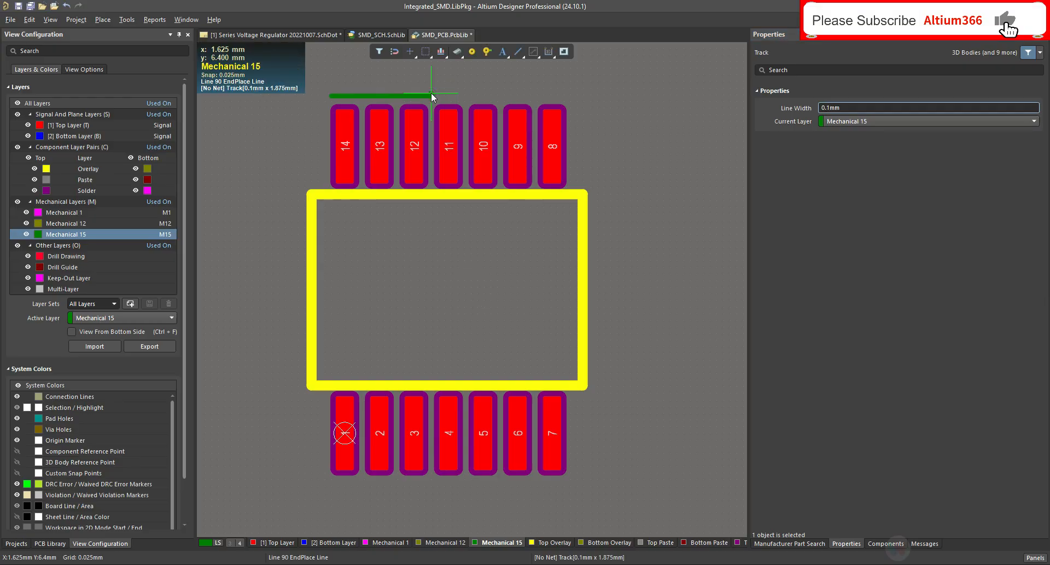
{"action": "left_click", "coordinate": [595, 479]}
{"action": "left_click", "coordinate": [301, 479]}
{"action": "left_click", "coordinate": [301, 100]}
{"action": "left_click", "coordinate": [340, 101]}
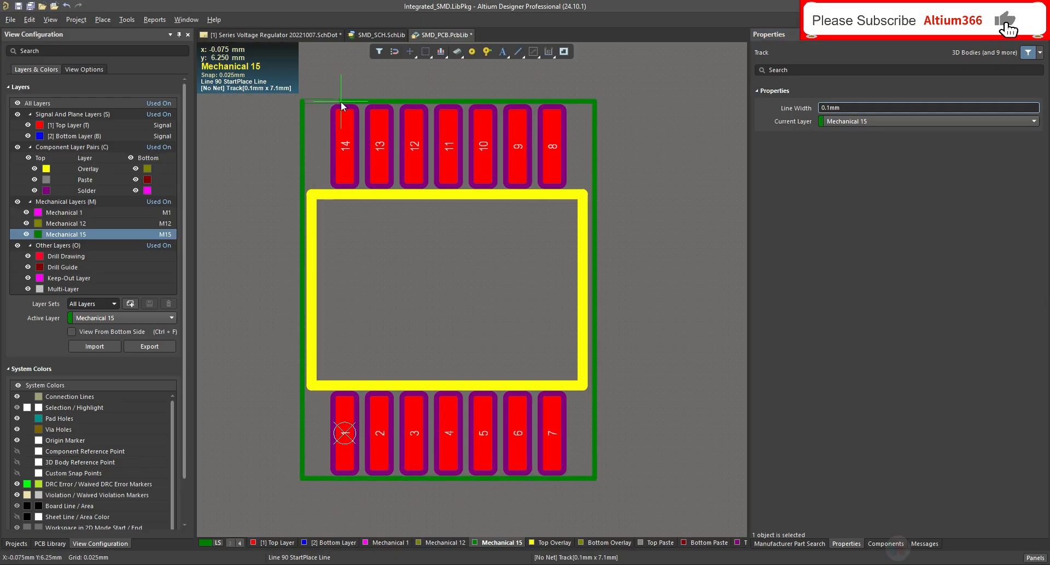
{"action": "right_click", "coordinate": [342, 103]}
Step: Nudge the right and lower lines of the Mechanical 15 rectangle slightly closer to the footprint and save the footprint library
{"action": "left_click", "coordinate": [301, 277]}
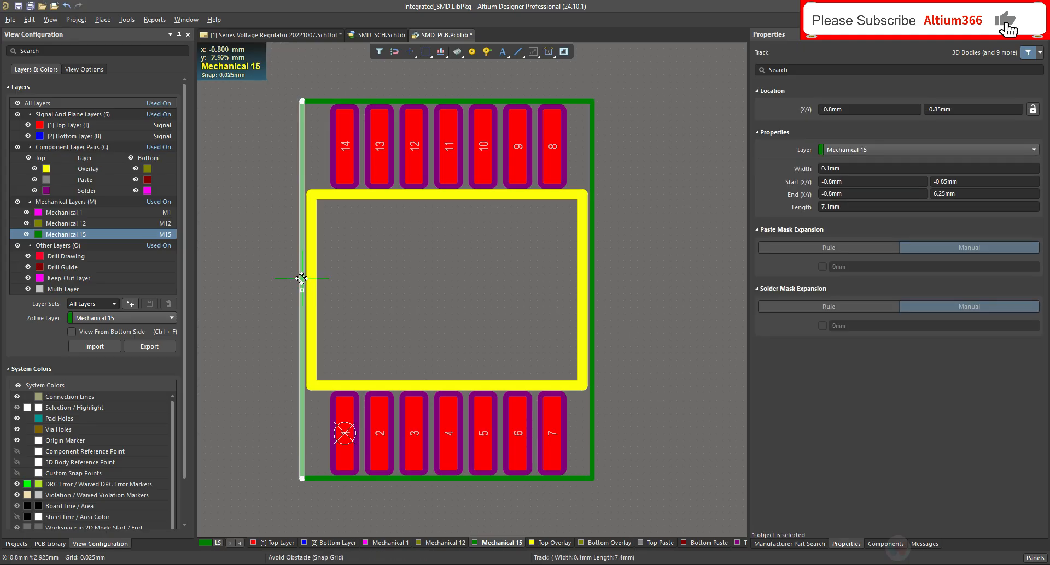
{"action": "left_click", "coordinate": [539, 478]}
{"action": "left_click_drag", "start_coordinate": [539, 478], "coordinate": [539, 476]}
{"action": "left_click", "coordinate": [542, 497]}
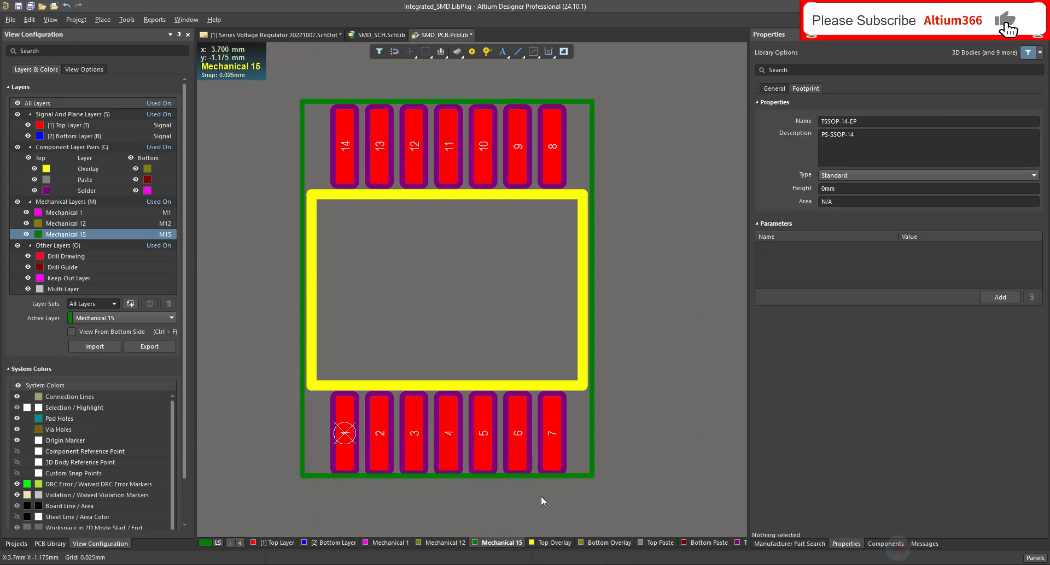
{"action": "left_click", "coordinate": [592, 424]}
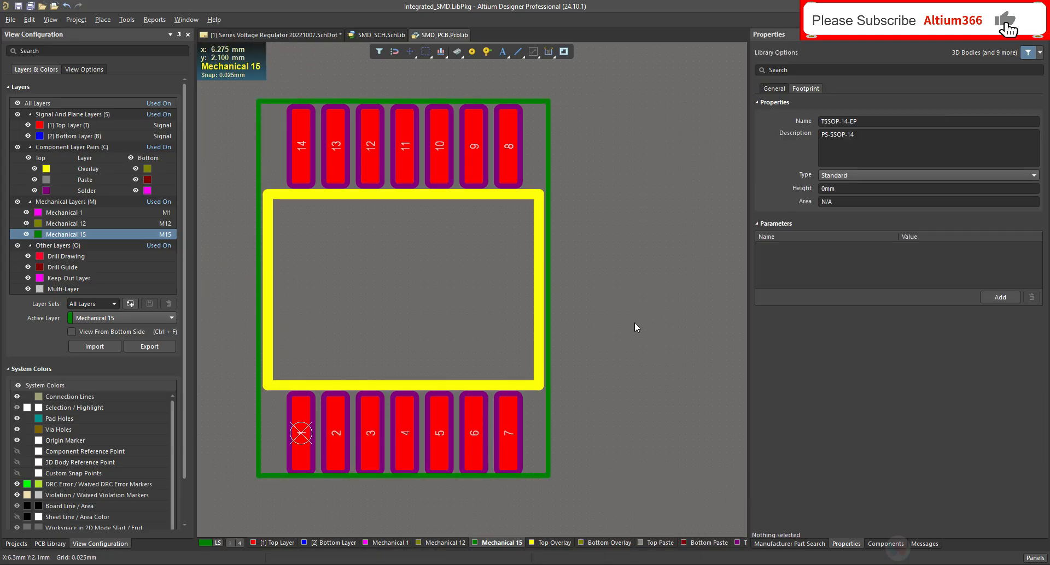
{"action": "key", "text": "v"}
{"action": "key", "text": "f"}
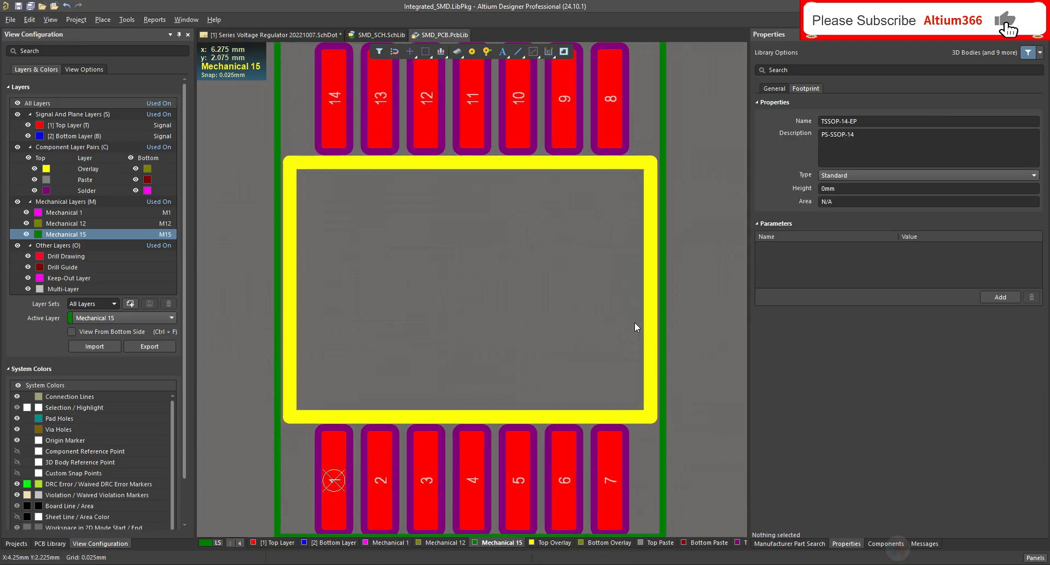
Step: Place a single pad near the centre of the body outline, at about X 1.875 mm, Y 2.775 mm
{"action": "key", "text": "v"}
{"action": "key", "text": "f"}
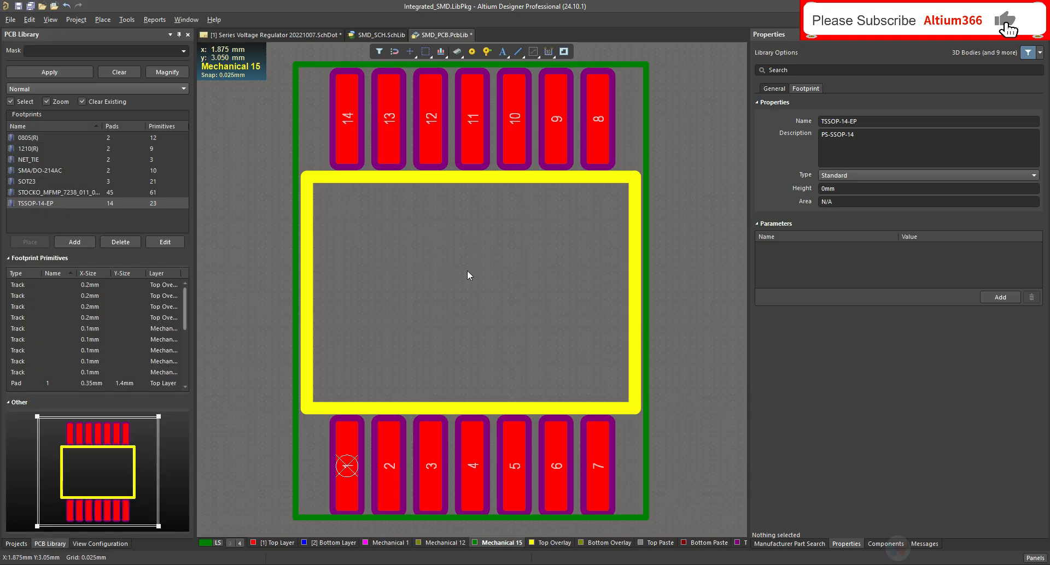
{"action": "left_click", "coordinate": [103, 21]}
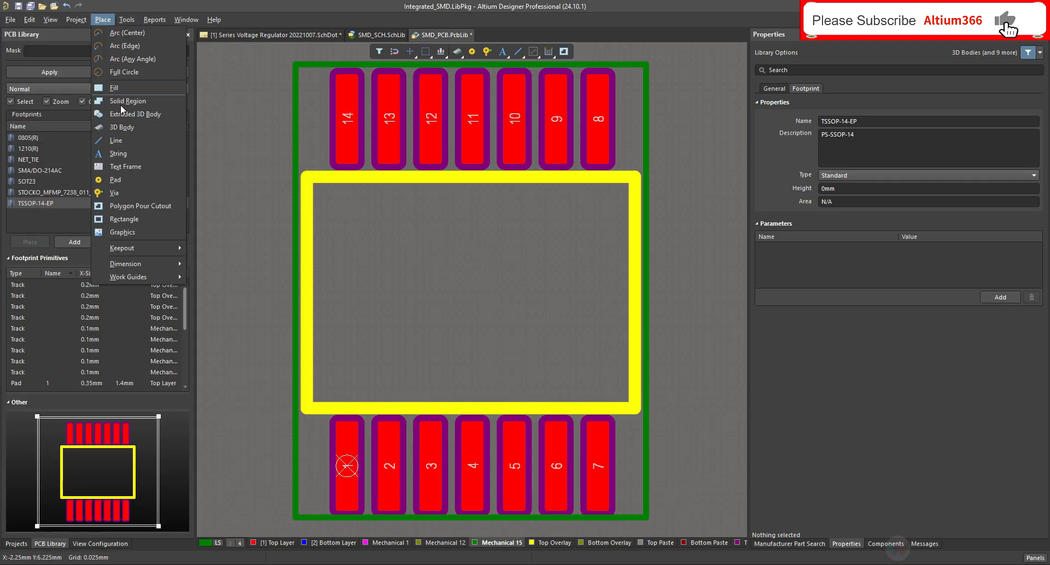
{"action": "left_click", "coordinate": [123, 182]}
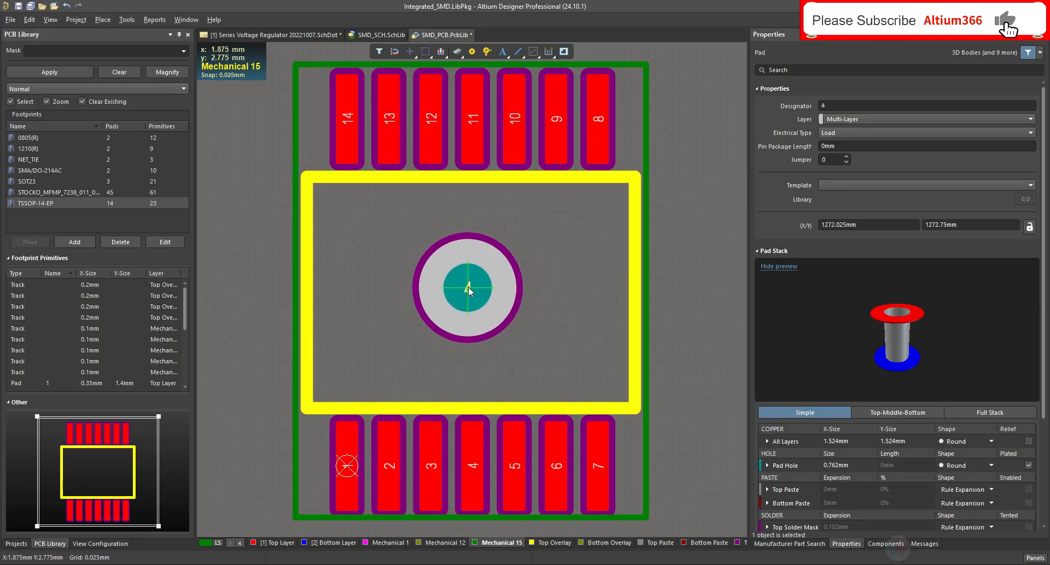
{"action": "left_click", "coordinate": [468, 286]}
{"action": "right_click", "coordinate": [469, 285]}
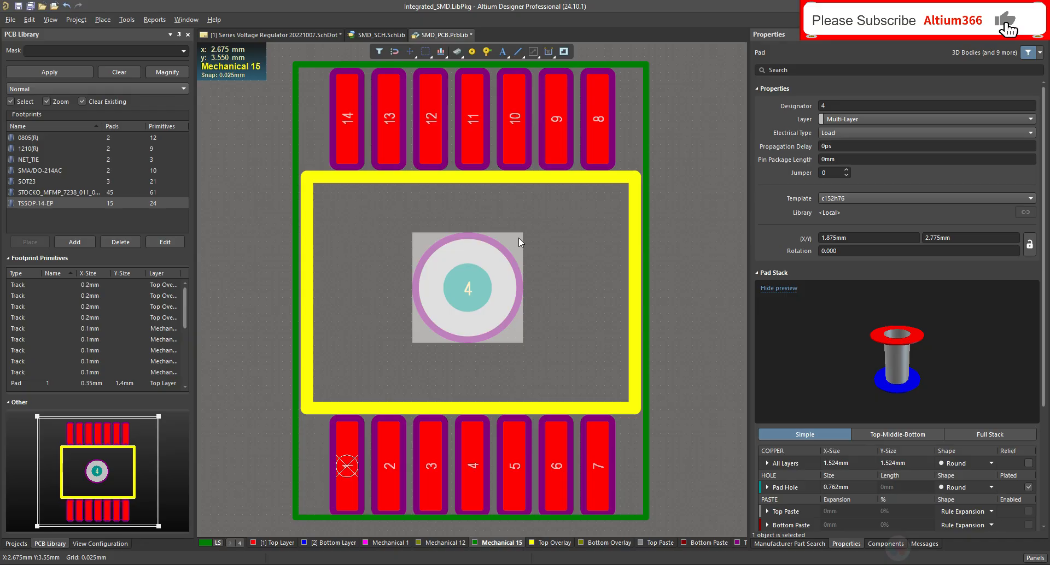
Step: Check the exposed diepad dimensions in the datasheet's package drawing and set the central pad's designator to 15
{"action": "left_click", "coordinate": [307, 564]}
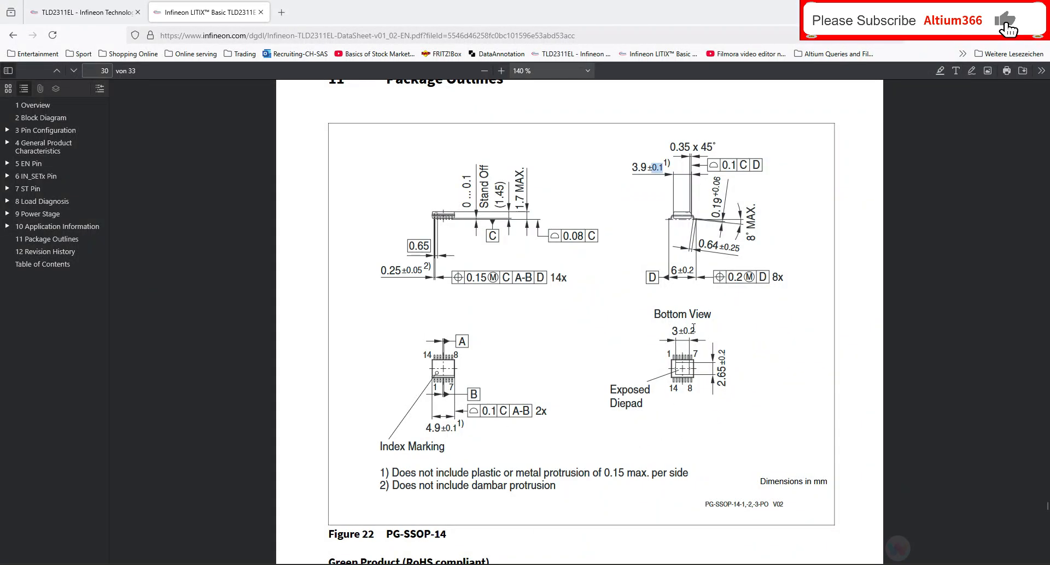
{"action": "mouse_move", "coordinate": [698, 329]}
{"action": "left_mouse_down"}
{"action": "mouse_move", "coordinate": [674, 331]}
{"action": "mouse_move", "coordinate": [701, 336]}
{"action": "left_mouse_up"}
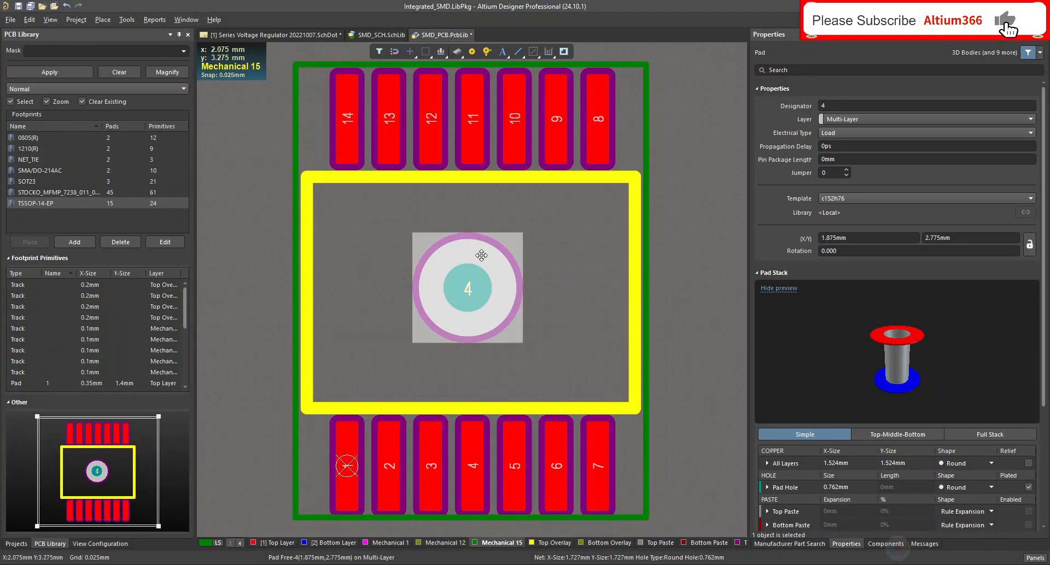
{"action": "left_click", "coordinate": [951, 120]}
{"action": "left_click", "coordinate": [920, 121]}
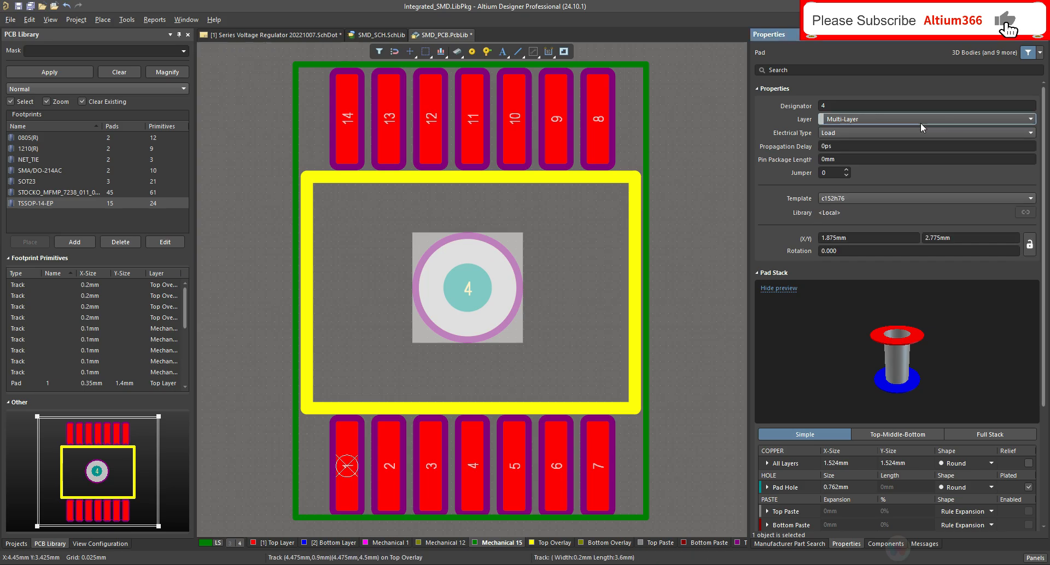
{"action": "left_click", "coordinate": [835, 105]}
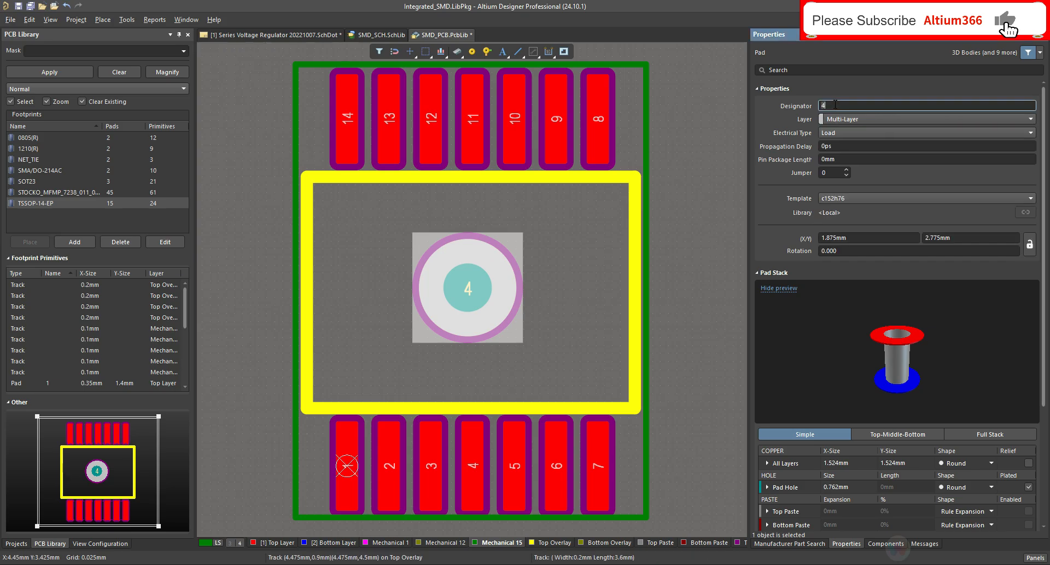
{"action": "type", "text": "15"}
Step: Change pad 15 to a rounded rectangle with an X-size of 3.2 mm and a Y-size of 2.85 mm
{"action": "scroll", "coordinate": [1024, 392], "scroll_direction": "down", "scroll_amount": 3}
{"action": "left_click", "coordinate": [1000, 346]}
{"action": "left_click", "coordinate": [985, 391]}
{"action": "left_click", "coordinate": [855, 345]}
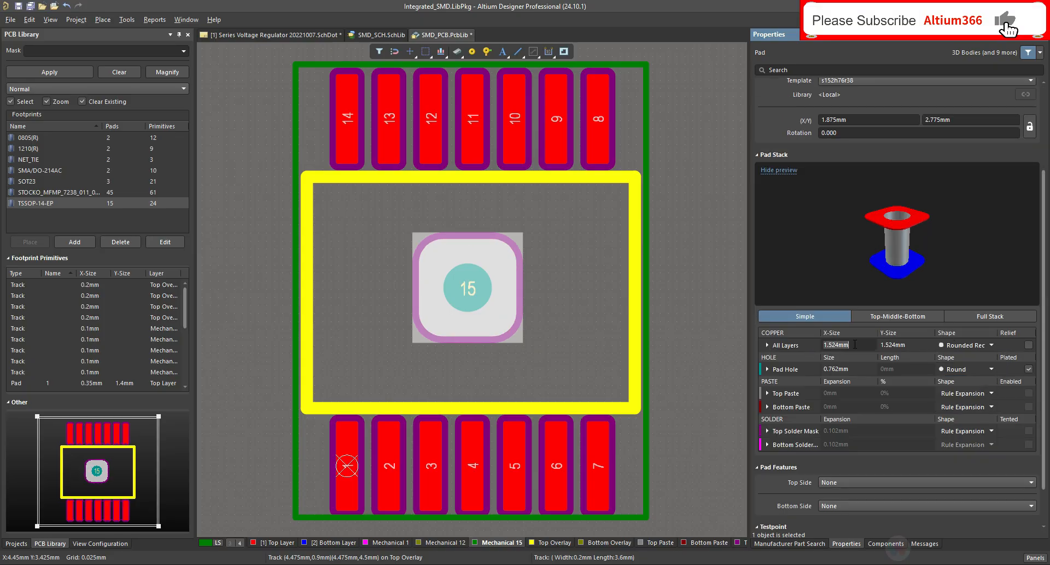
{"action": "type", "text": "3.2"}
{"action": "left_click", "coordinate": [911, 344]}
{"action": "type", "text": "2.85"}
{"action": "key", "text": "Return"}
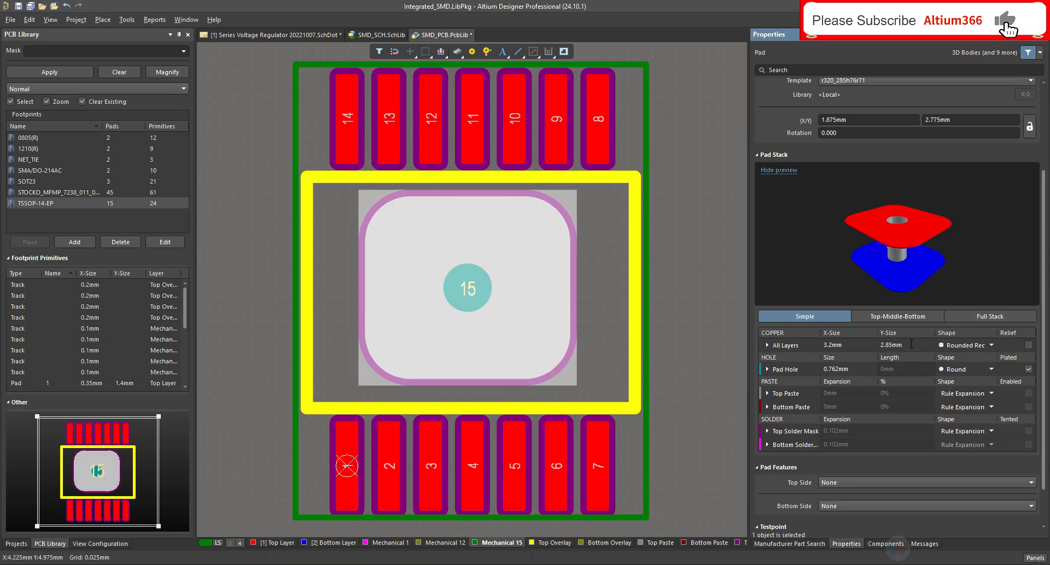
Step: Set the corner radius of pad 15's rounded rectangle to 20%
{"action": "left_click", "coordinate": [767, 346]}
{"action": "left_click", "coordinate": [898, 388]}
{"action": "key", "text": "BackSpace"}
{"action": "key", "text": "BackSpace"}
{"action": "key", "text": "BackSpace"}
{"action": "type", "text": "20%"}
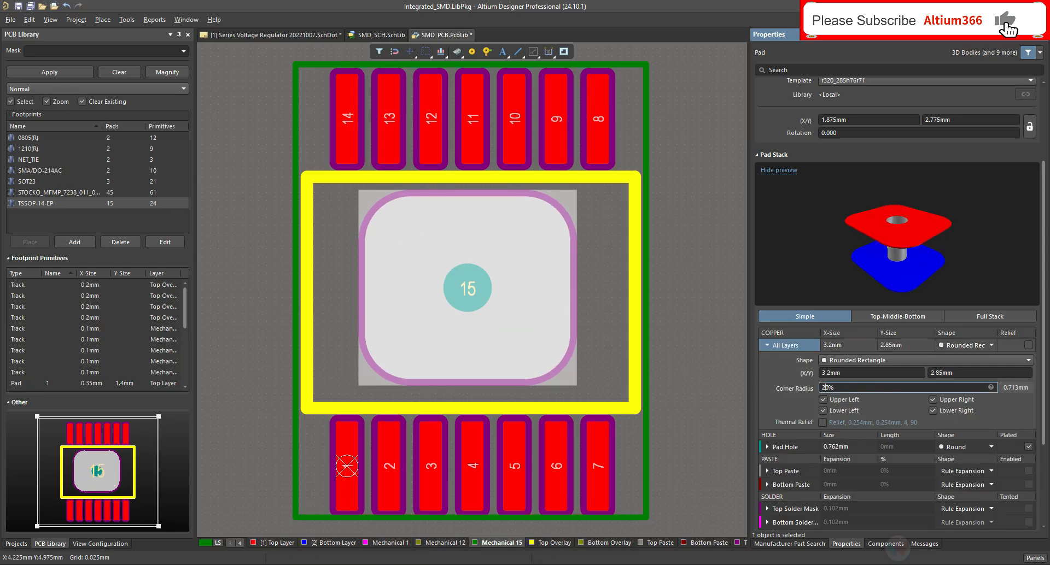
Step: View the Top Layer and Bottom Layer copper individually and set pad 15's hole size to 0 mm
{"action": "left_click", "coordinate": [264, 544]}
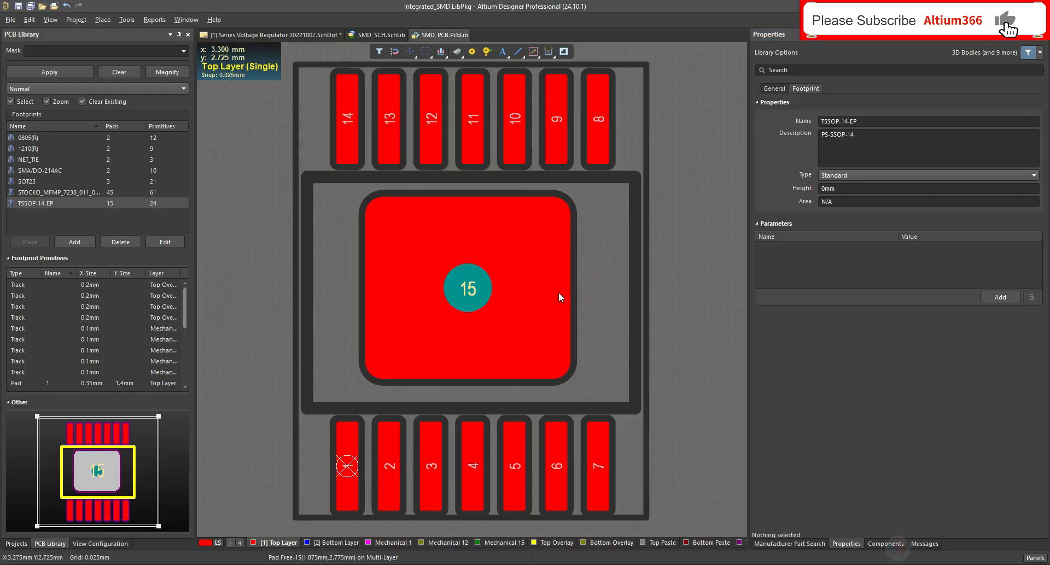
{"action": "left_click", "coordinate": [558, 298]}
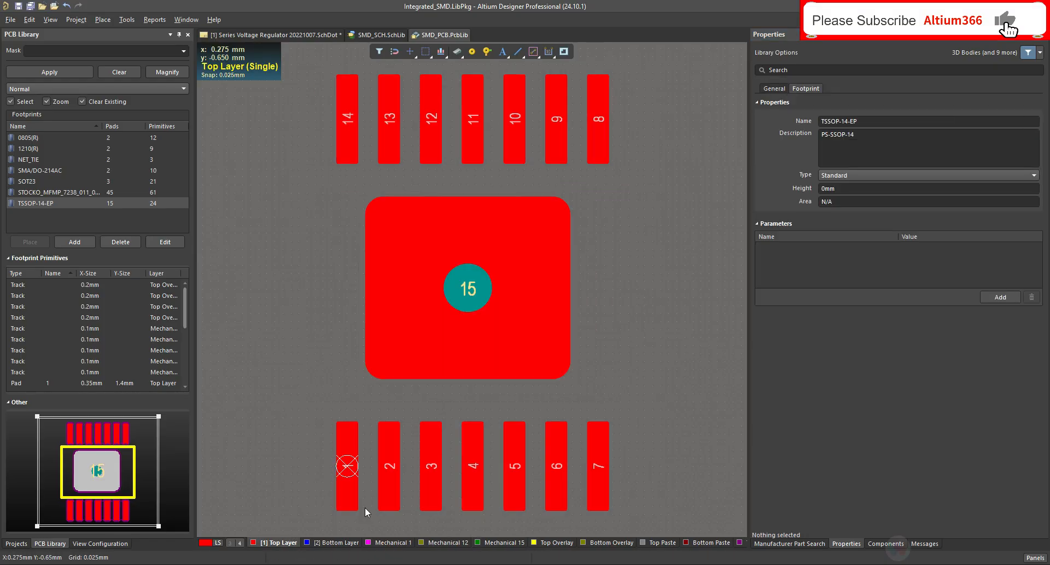
{"action": "left_click", "coordinate": [334, 543]}
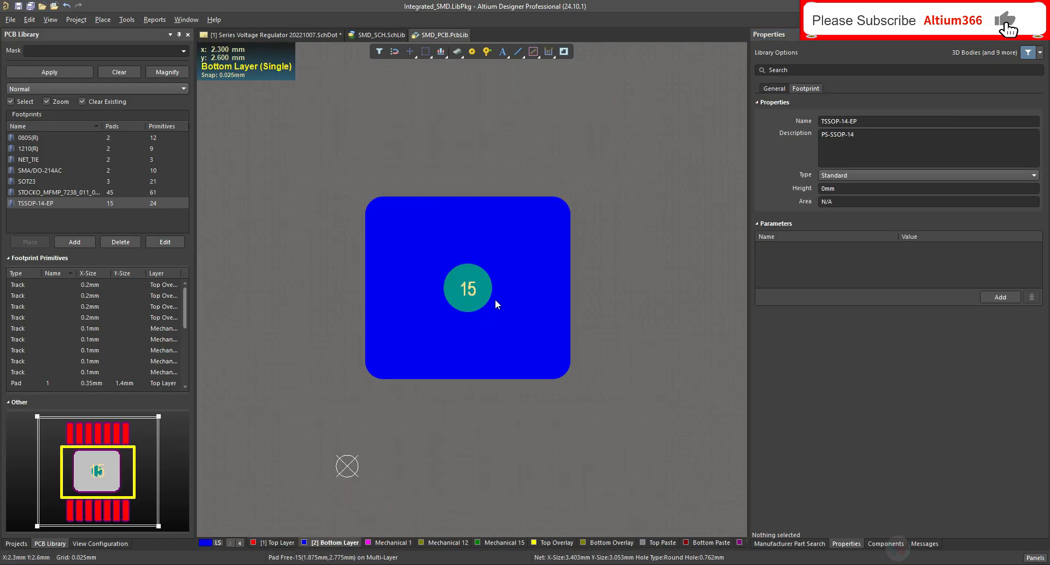
{"action": "left_click", "coordinate": [767, 370]}
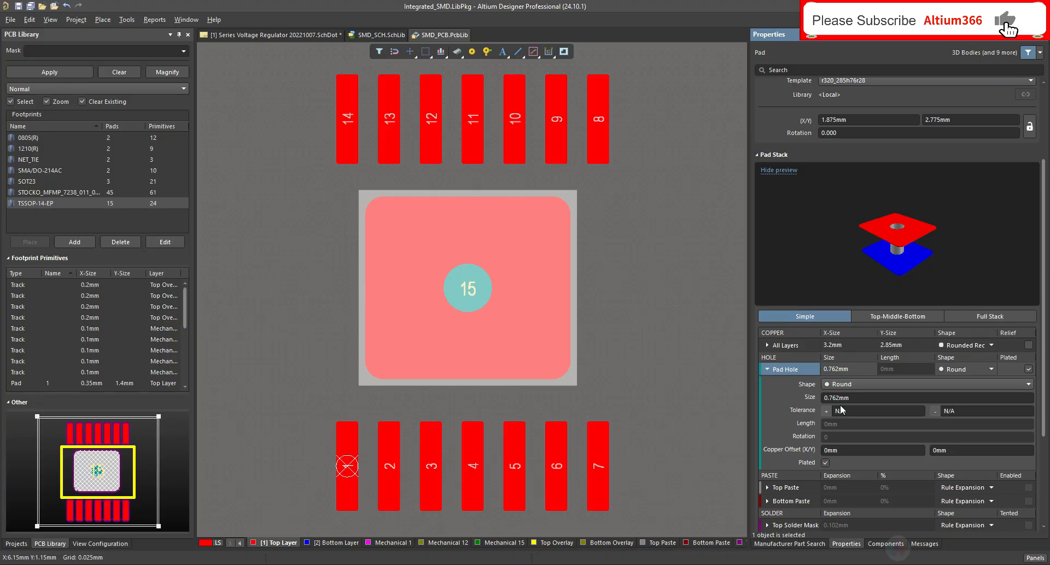
{"action": "left_click", "coordinate": [859, 400]}
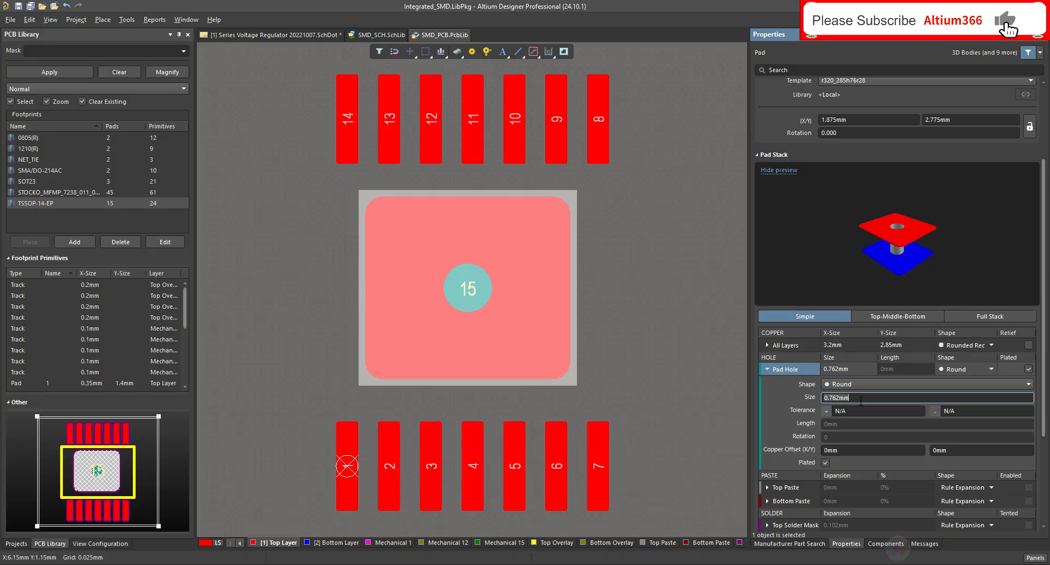
{"action": "type", "text": "0"}
{"action": "key", "text": "Return"}
{"action": "left_click", "coordinate": [766, 370]}
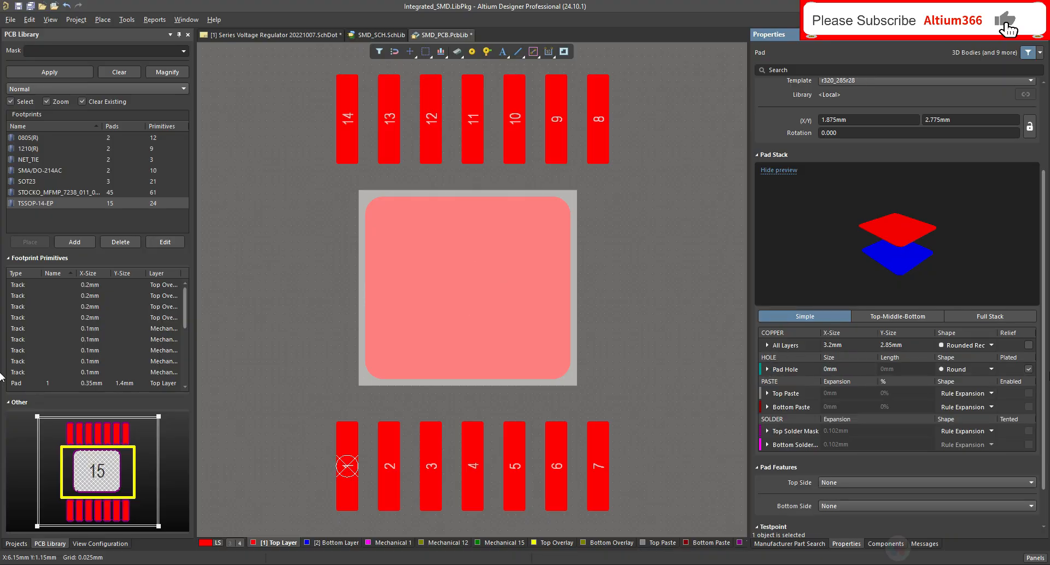
Step: Turn off plating for pad 15's hole and save the footprint library, returning to the display of all layers
{"action": "left_click", "coordinate": [1029, 369]}
{"action": "key", "text": "ctrl+s"}
{"action": "left_click", "coordinate": [513, 295]}
{"action": "key", "text": "shift+s"}
{"action": "key", "text": "shift+c"}
{"action": "scroll", "coordinate": [522, 304], "scroll_direction": "down", "scroll_amount": 1, "text": "ctrl"}
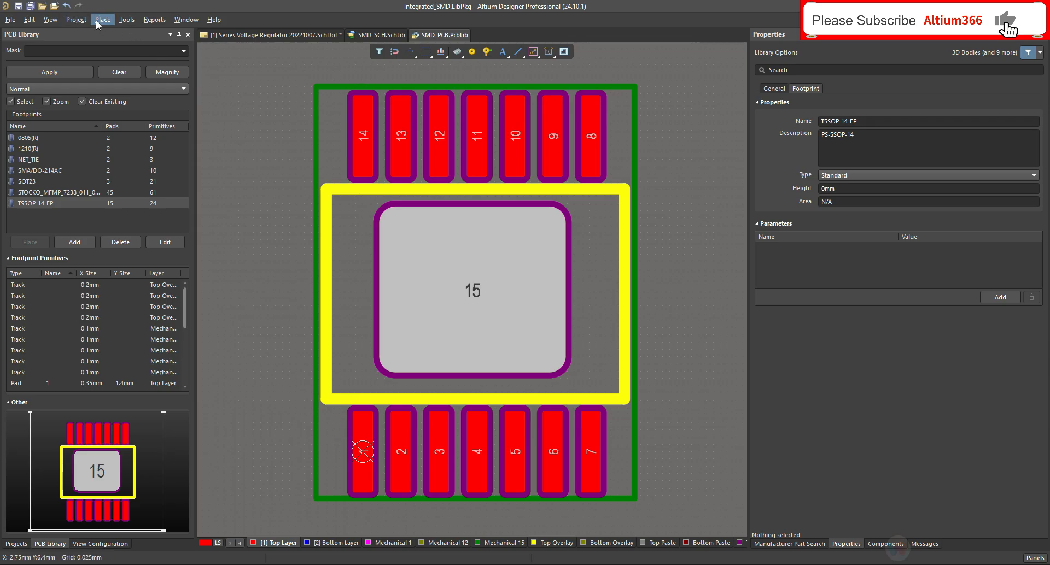
Step: Place a small full circle on Top Overlay just left of pad 1 as the pin-1 marker, with a 0.254 mm line width
{"action": "left_click", "coordinate": [566, 544]}
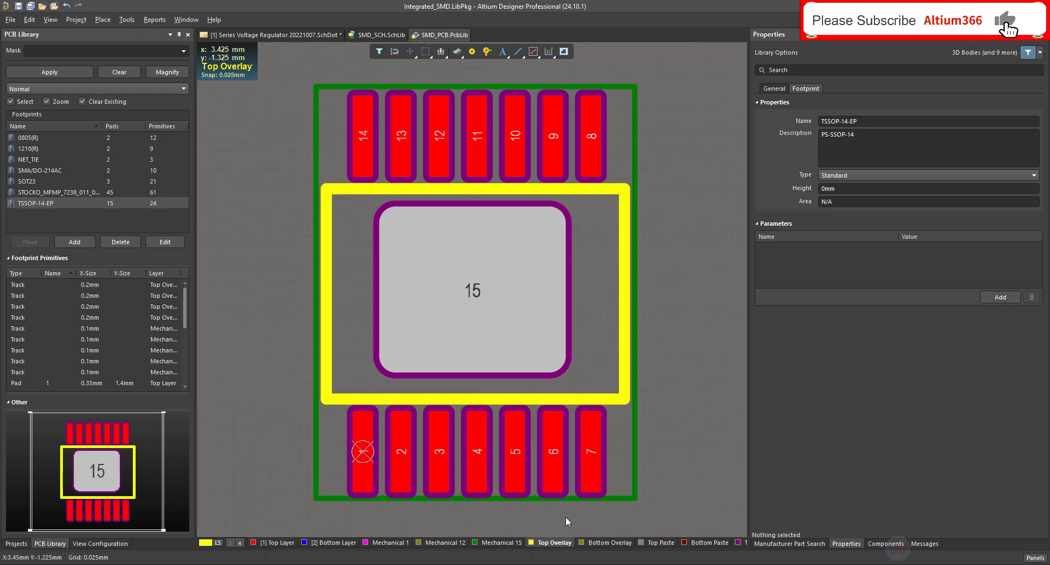
{"action": "left_click", "coordinate": [102, 19]}
{"action": "left_click", "coordinate": [101, 22]}
{"action": "key", "text": "p"}
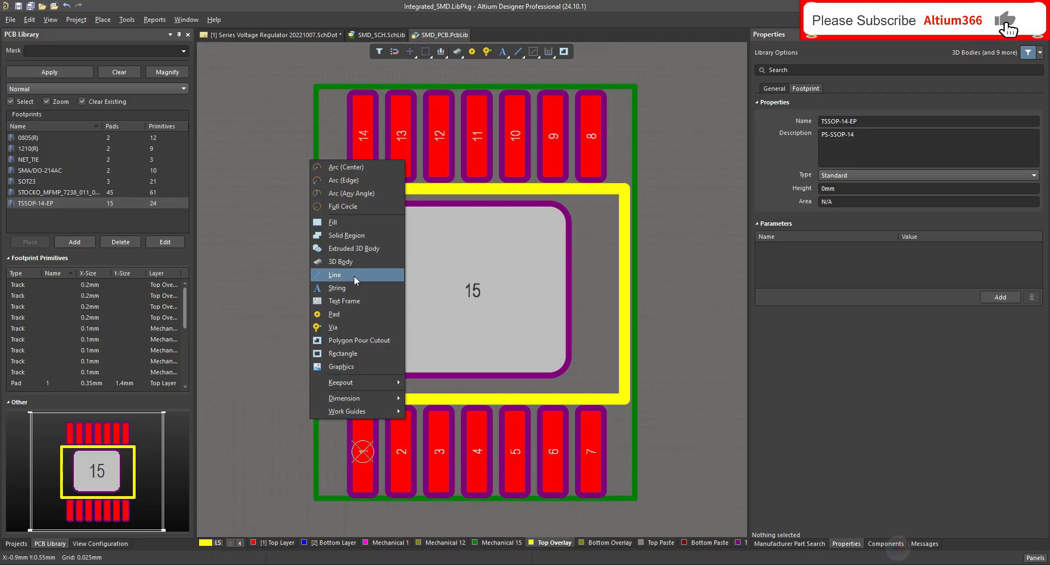
{"action": "left_click", "coordinate": [349, 209]}
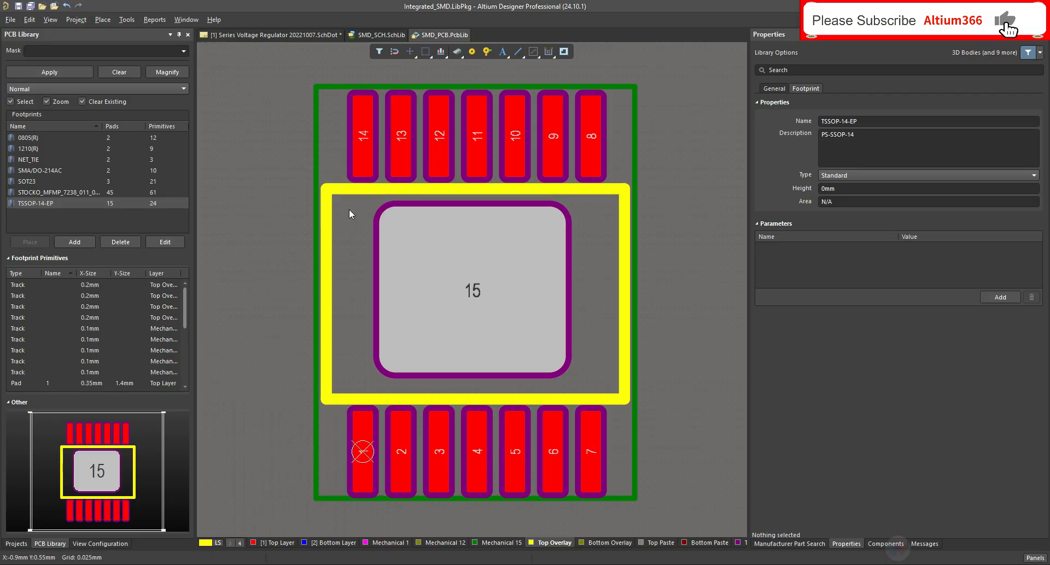
{"action": "left_click", "coordinate": [334, 453]}
{"action": "left_click", "coordinate": [337, 452]}
{"action": "right_click", "coordinate": [334, 449]}
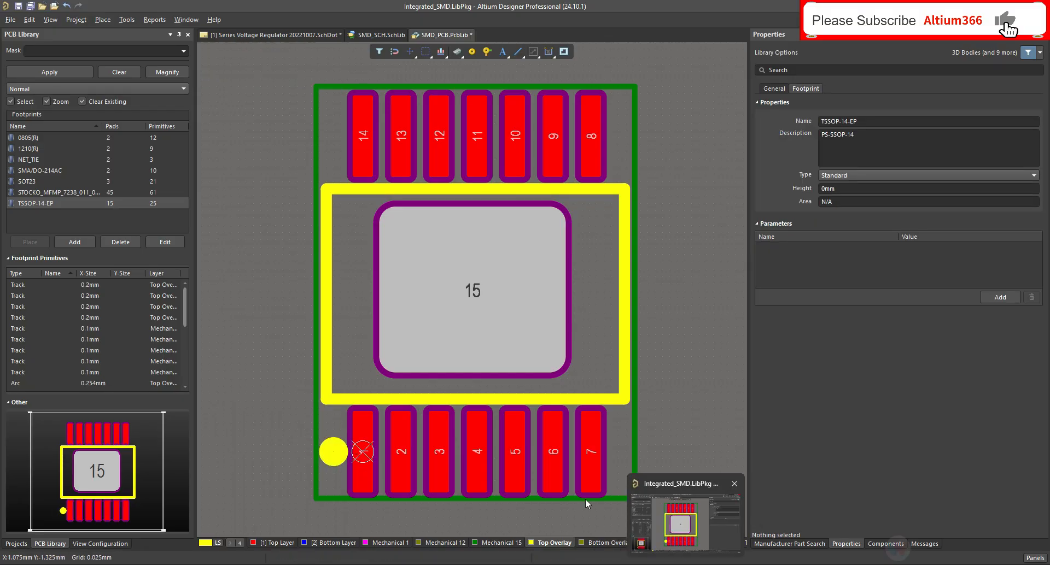
Step: Switch to Calculator and compute the combined area of four 1.2 by 1.4 mm pads for comparison with pad 15
{"action": "key", "text": "3"}
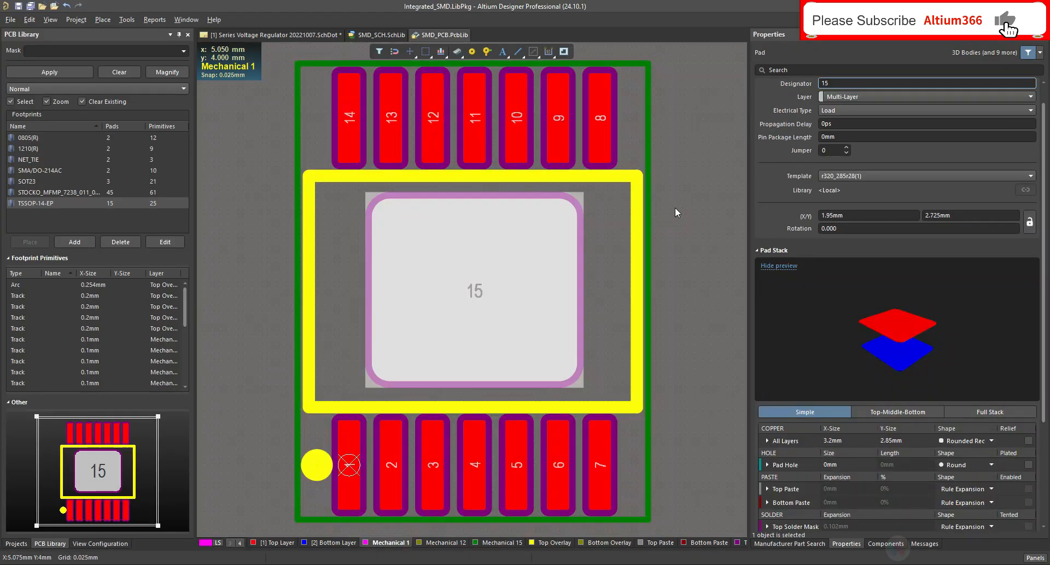
{"action": "left_click", "coordinate": [511, 266]}
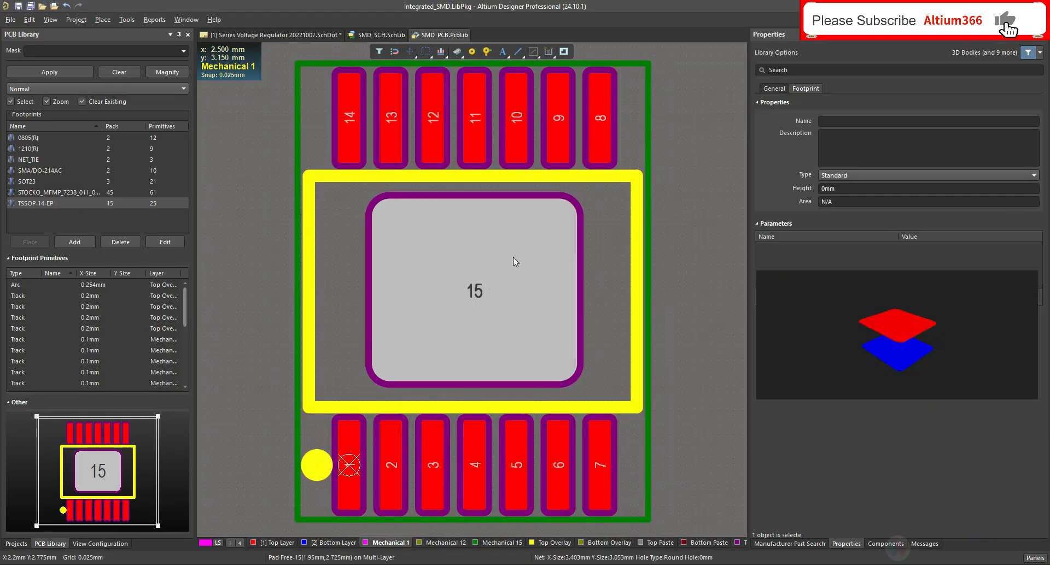
{"action": "left_click", "coordinate": [515, 255]}
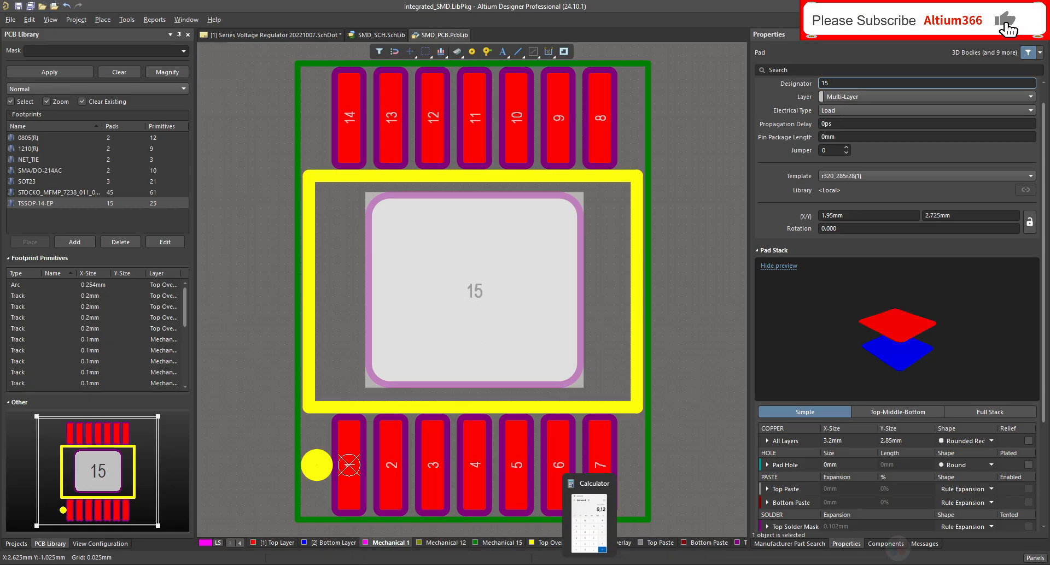
{"action": "left_click", "coordinate": [589, 564]}
{"action": "left_click_drag", "start_coordinate": [389, 144], "coordinate": [262, 147]}
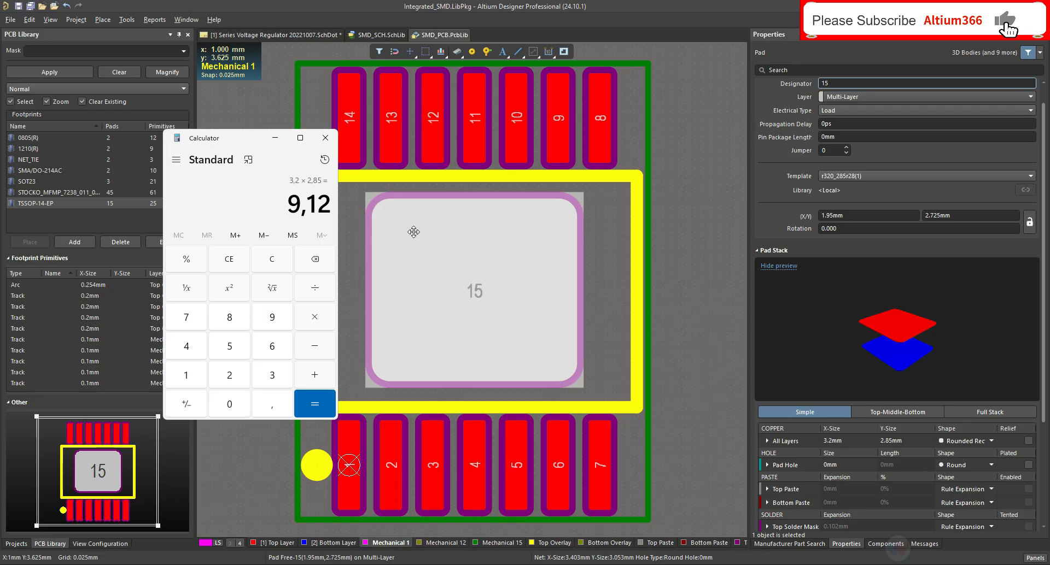
{"action": "key", "text": "Escape"}
{"action": "type", "text": "1,2 × 1,4"}
{"action": "key", "text": "Return"}
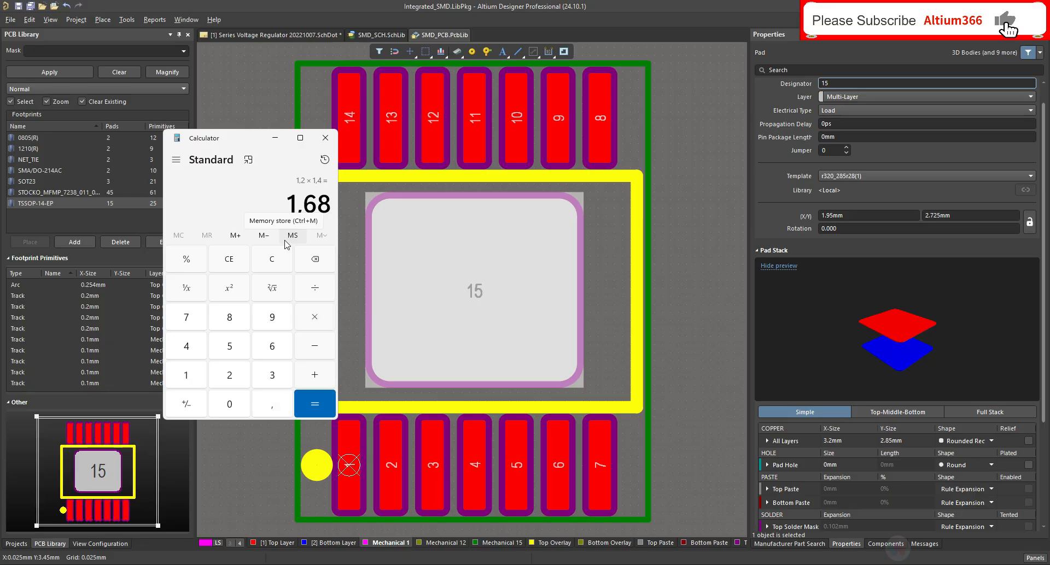
{"action": "type", "text": "*4"}
{"action": "key", "text": "Return"}
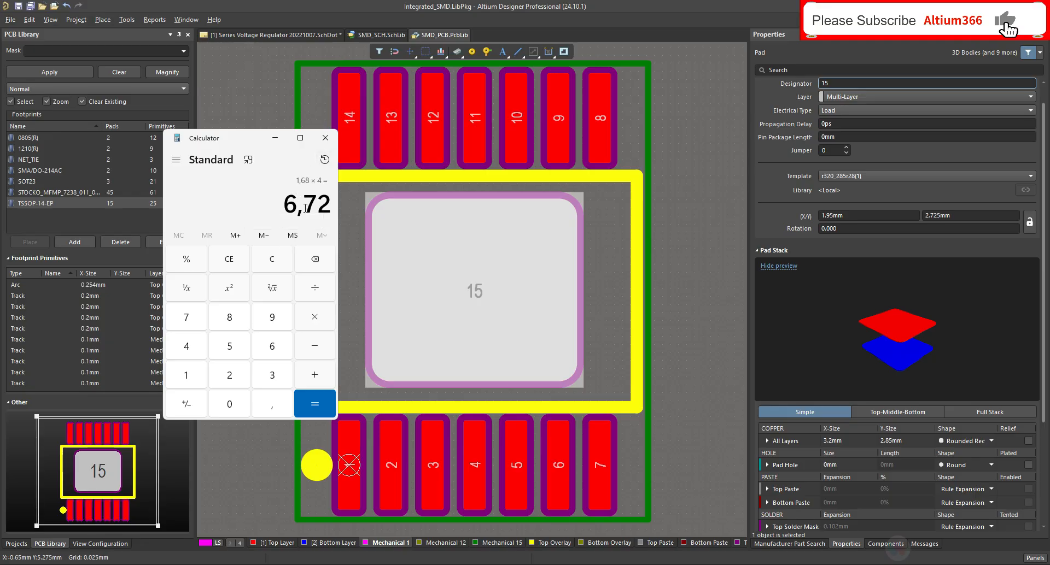
{"action": "left_click", "coordinate": [280, 140]}
Step: Resize pad 15 to an X-size of 1.2 mm and a Y-size of 1.4 mm
{"action": "left_click", "coordinate": [502, 313]}
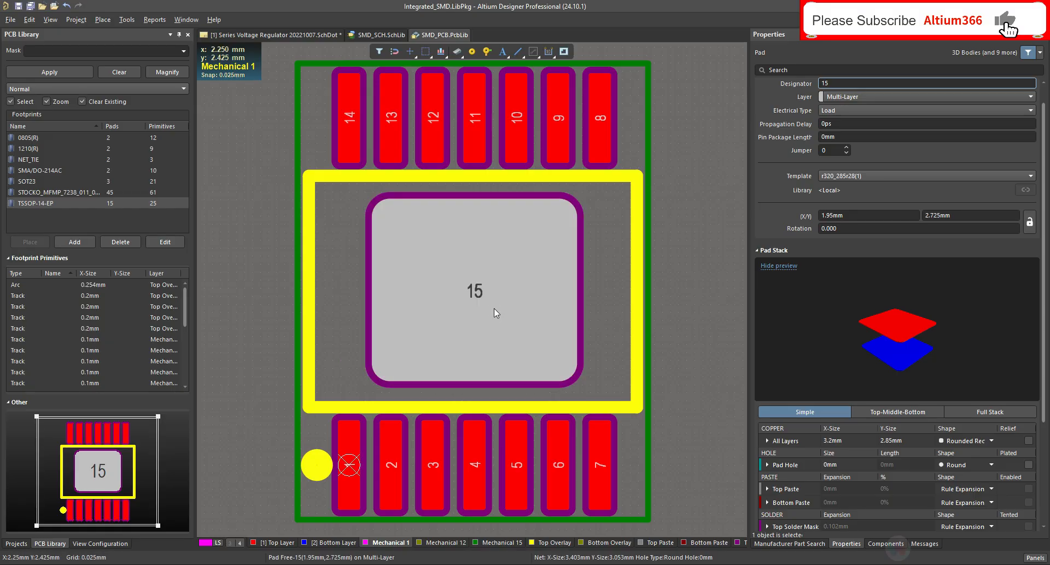
{"action": "left_click", "coordinate": [502, 313]}
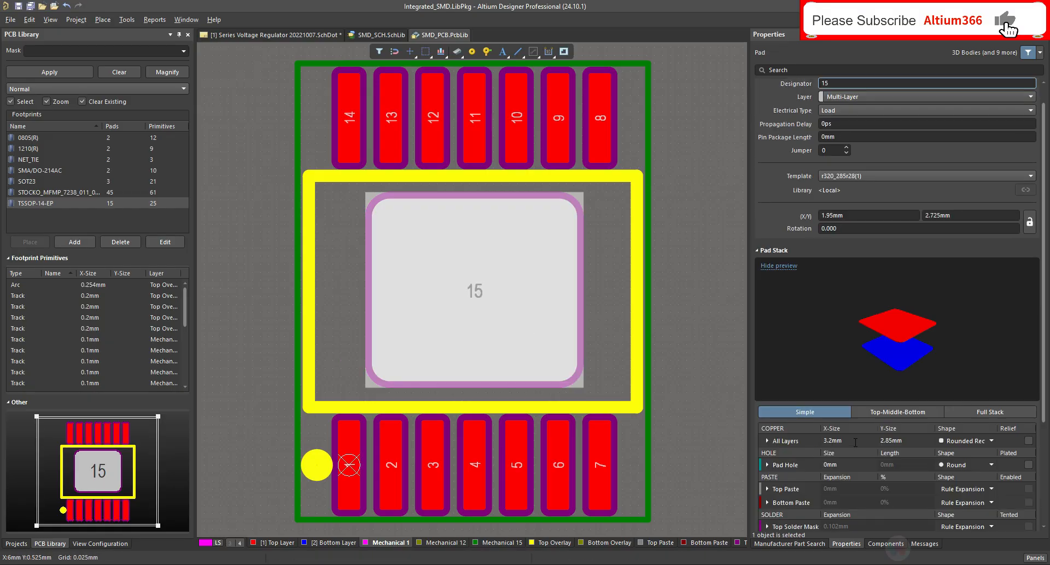
{"action": "left_click", "coordinate": [851, 439]}
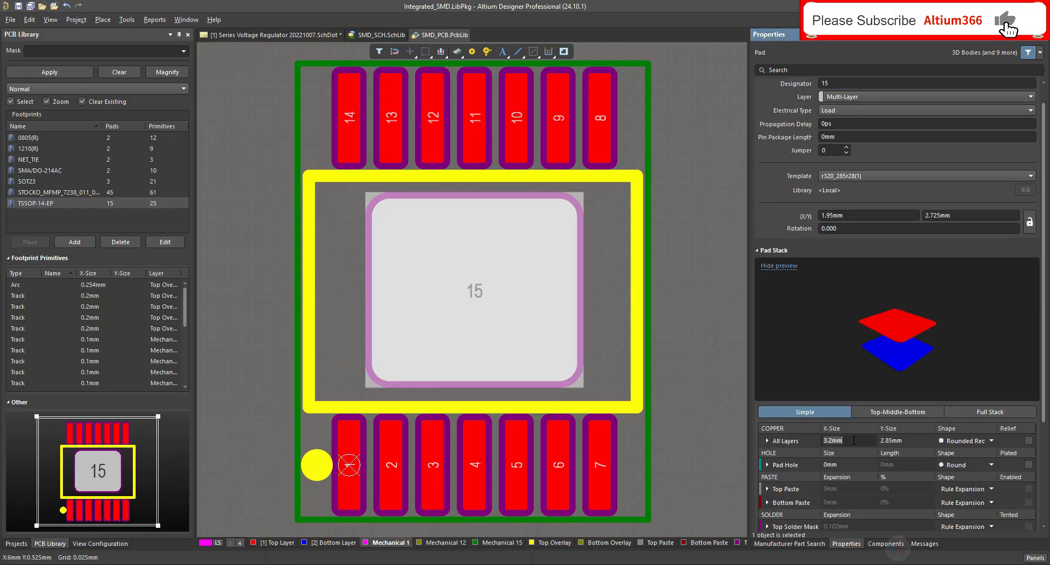
{"action": "key", "text": "Home"}
{"action": "key", "text": "Tab"}
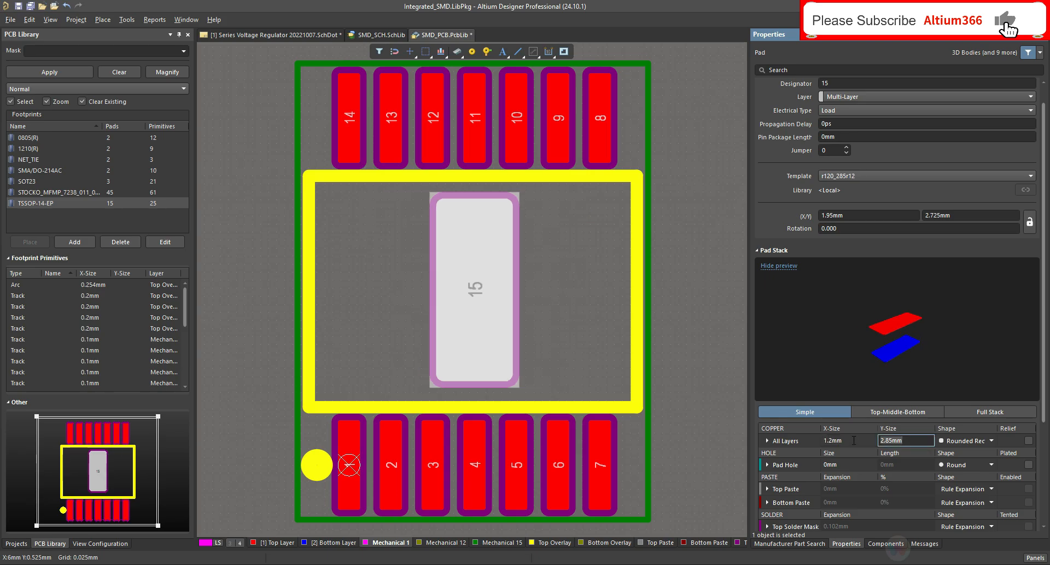
{"action": "type", "text": "1.4"}
{"action": "key", "text": "Return"}
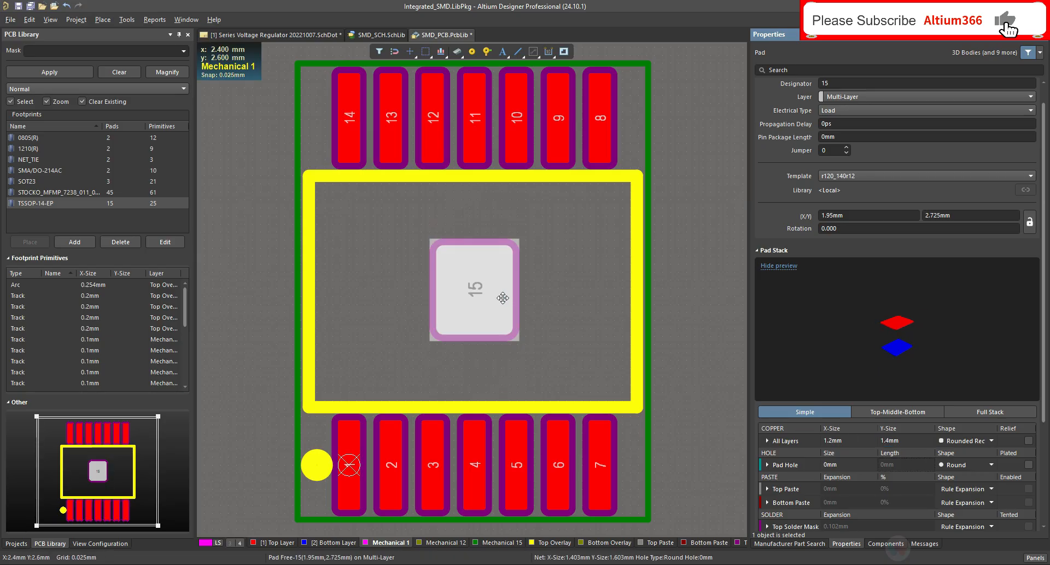
Step: Move pad 15 into the lower-left part of the body outline and paste three copies of it to form a two-by-two group
{"action": "left_click", "coordinate": [546, 296]}
{"action": "left_click_drag", "start_coordinate": [479, 290], "coordinate": [414, 342]}
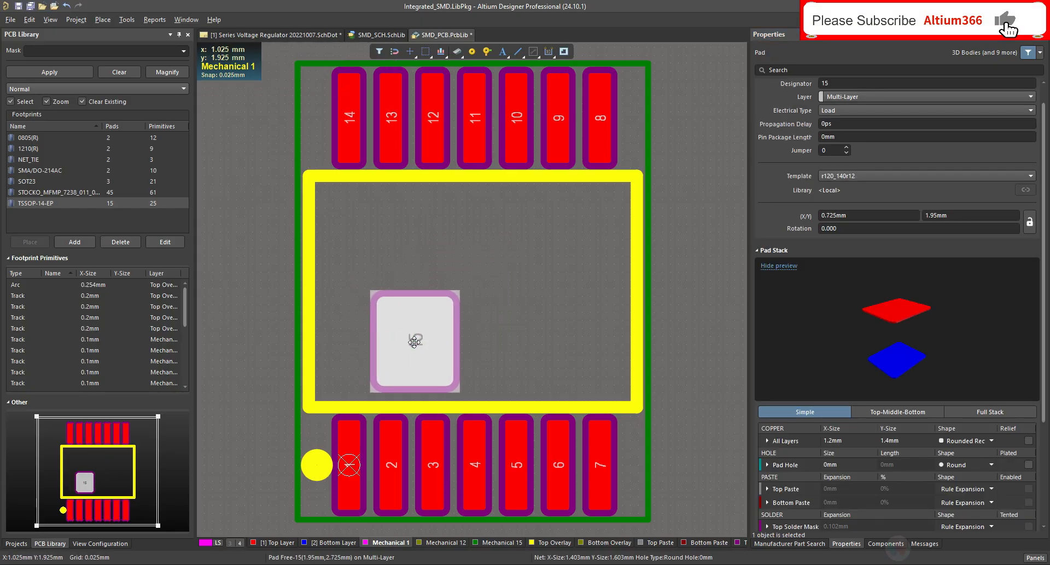
{"action": "key", "text": "ctrl+c"}
{"action": "key", "text": "ctrl+v"}
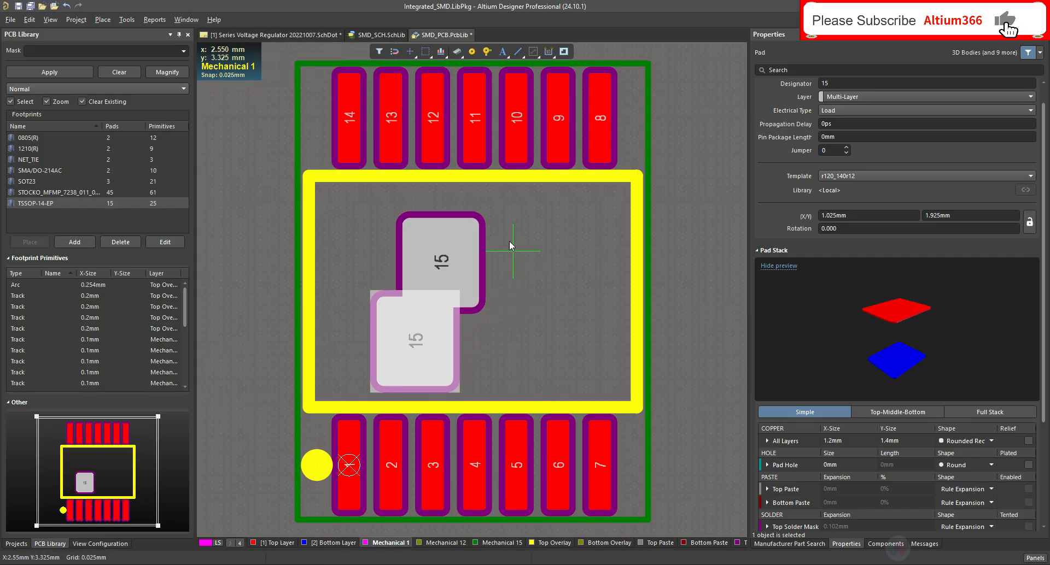
{"action": "left_click", "coordinate": [485, 225]}
{"action": "key", "text": "ctrl+v"}
{"action": "left_click", "coordinate": [584, 226]}
{"action": "key", "text": "ctrl+v"}
{"action": "left_click", "coordinate": [585, 332]}
{"action": "left_click", "coordinate": [587, 321]}
Step: Align the four exposed pads into an even two-by-two grid with a gap between them, centred in the body outline
{"action": "mouse_move", "coordinate": [414, 342]}
{"action": "left_mouse_down"}
{"action": "mouse_move", "coordinate": [402, 341]}
{"action": "mouse_move", "coordinate": [413, 342]}
{"action": "left_mouse_up"}
{"action": "left_click_drag", "start_coordinate": [512, 237], "coordinate": [521, 237]}
{"action": "left_click_drag", "start_coordinate": [513, 342], "coordinate": [521, 343]}
{"action": "left_click", "coordinate": [345, 218]}
{"action": "left_click_drag", "start_coordinate": [521, 237], "coordinate": [529, 237]}
{"action": "left_click_drag", "start_coordinate": [521, 342], "coordinate": [527, 344]}
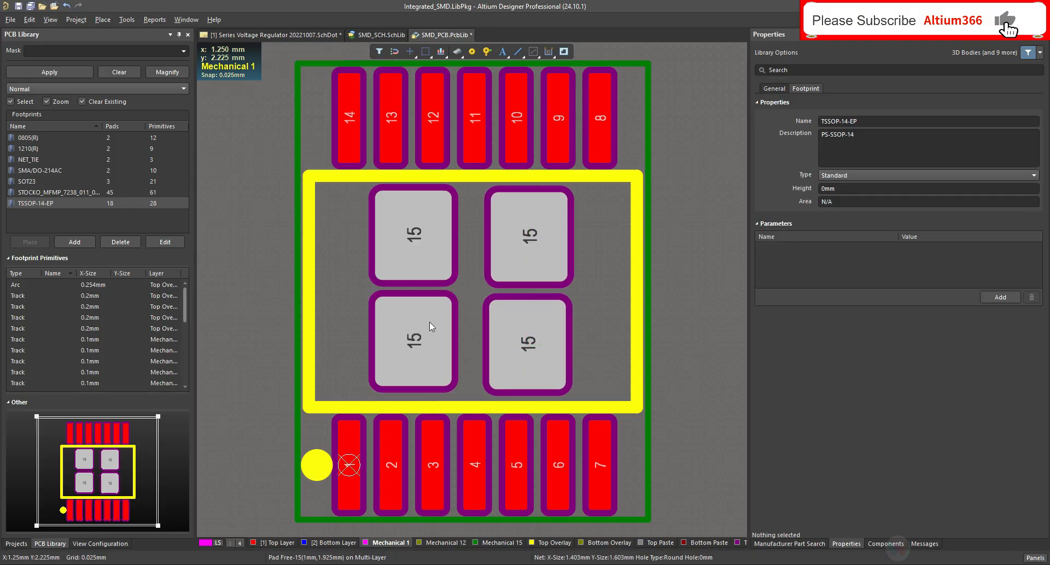
{"action": "left_click_drag", "start_coordinate": [415, 341], "coordinate": [420, 344]}
{"action": "left_click_drag", "start_coordinate": [414, 235], "coordinate": [419, 237]}
{"action": "left_click_drag", "start_coordinate": [530, 237], "coordinate": [528, 236]}
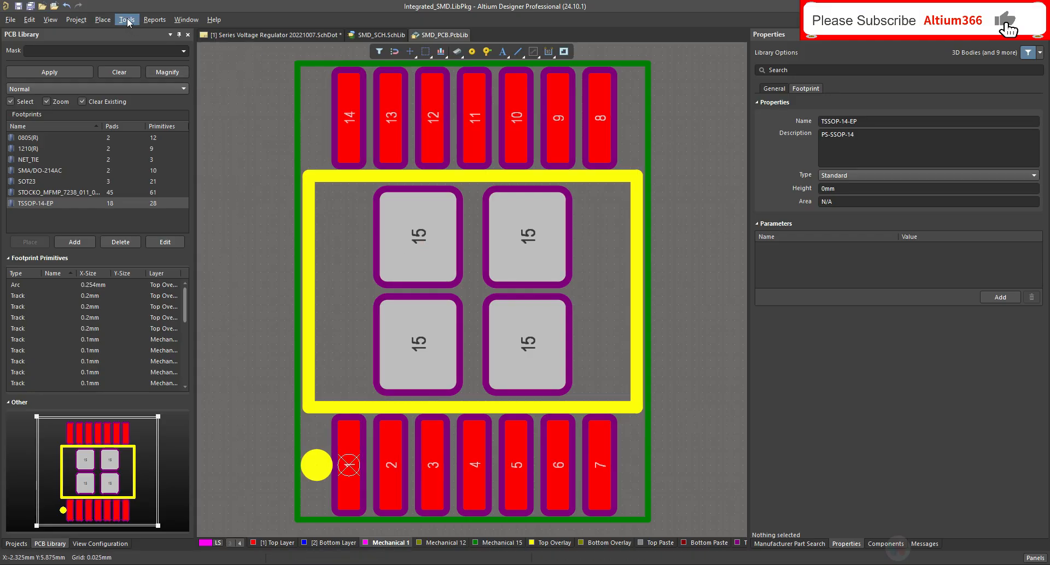
Step: Place the 3D body from Infineon-PG-SSOP-14-5_3D_01_STP-Package-v06_00-EN.stp centred on the footprint, rotated 90° about Z, and check it in 3D
{"action": "left_click", "coordinate": [103, 19]}
{"action": "left_click", "coordinate": [135, 127]}
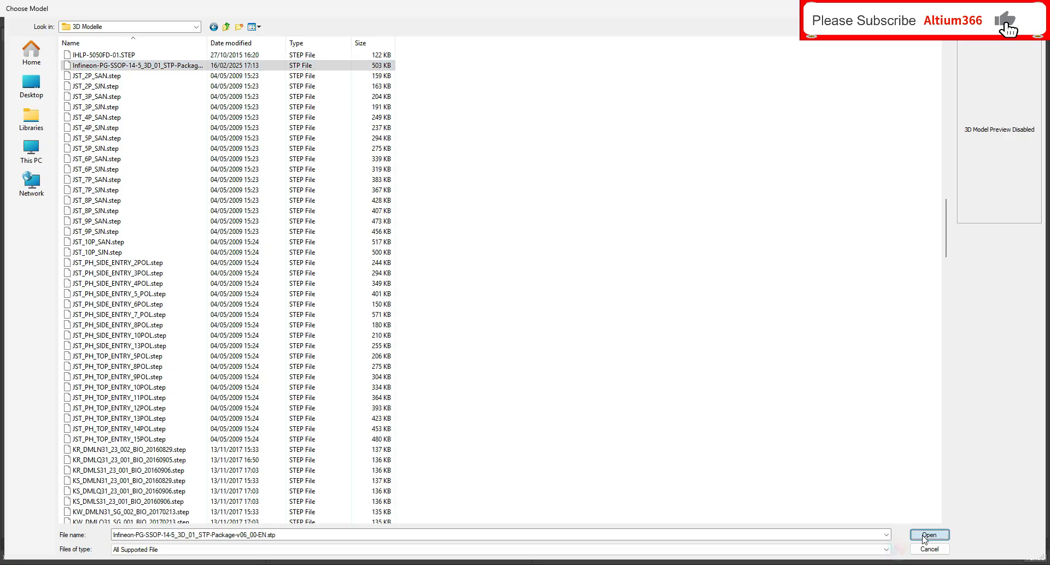
{"action": "left_click", "coordinate": [929, 534]}
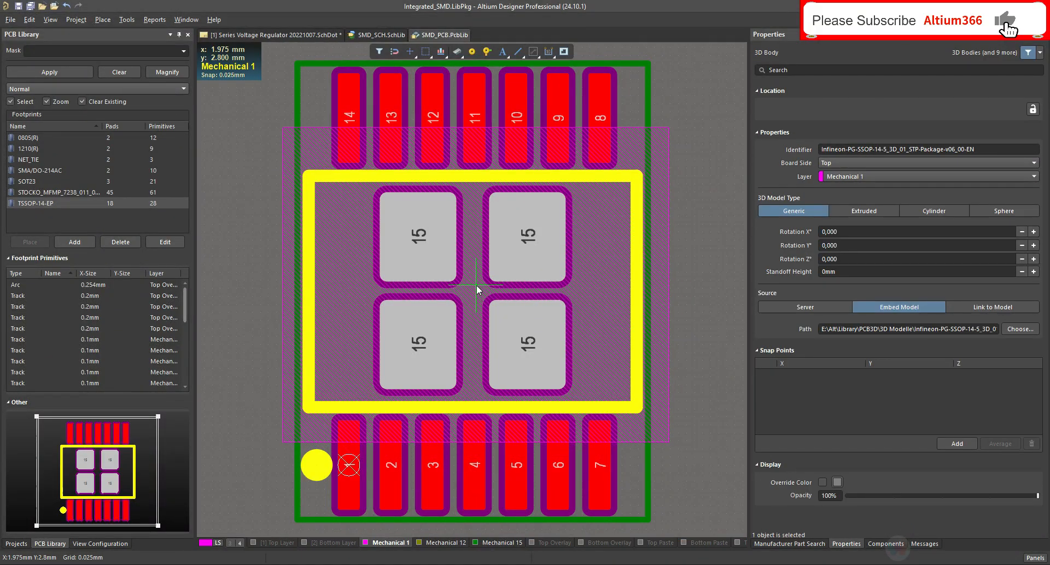
{"action": "left_click", "coordinate": [477, 290]}
{"action": "key", "text": "3"}
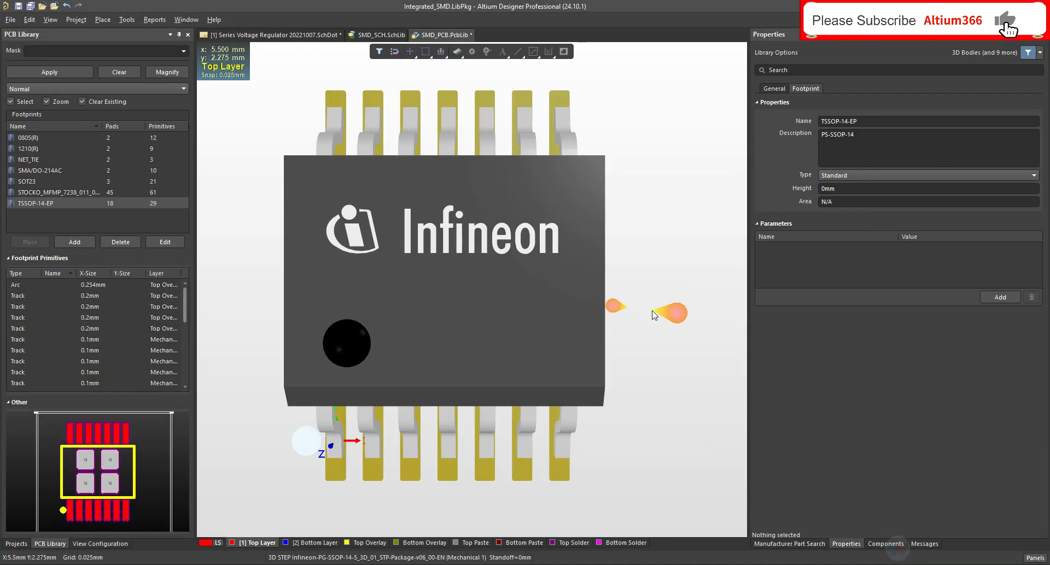
{"action": "key", "text": "2"}
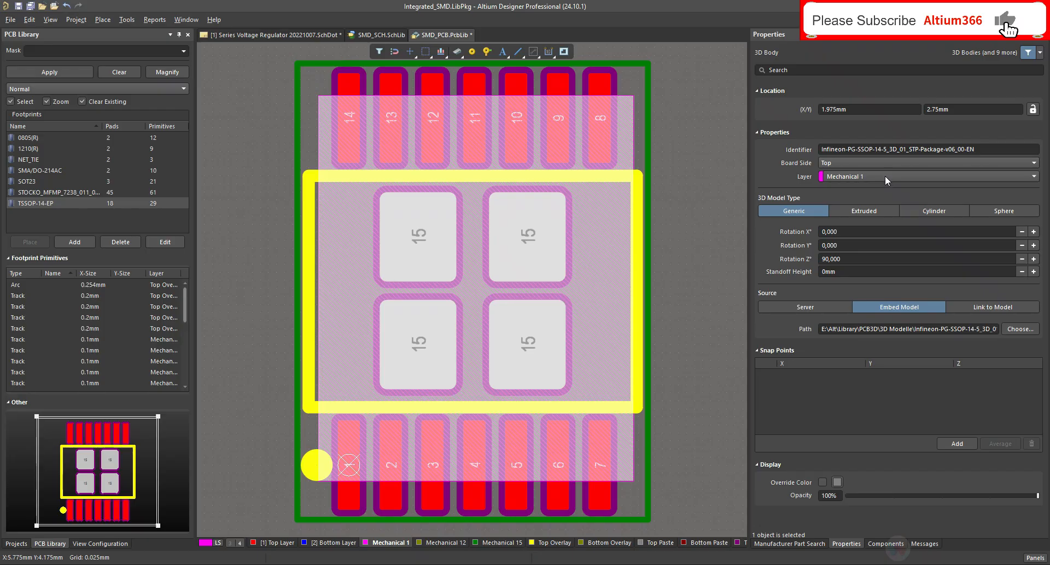
Step: Assign the Infineon 3D body to the Mechanical 12 layer, inspect the package in 3D, and return to the 2D view
{"action": "left_click", "coordinate": [883, 176]}
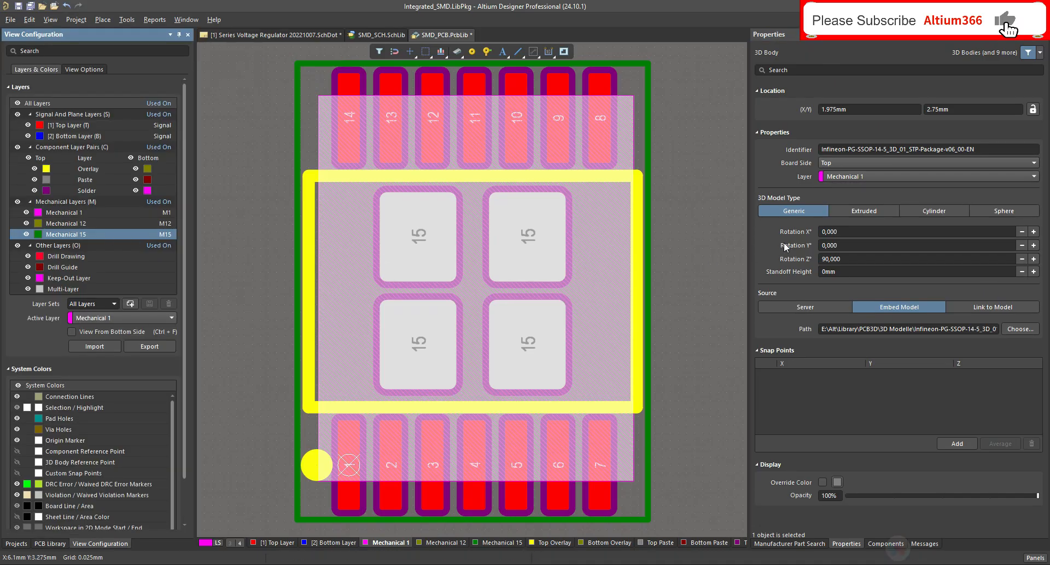
{"action": "left_click", "coordinate": [875, 177]}
{"action": "left_click", "coordinate": [874, 199]}
{"action": "left_click", "coordinate": [872, 199]}
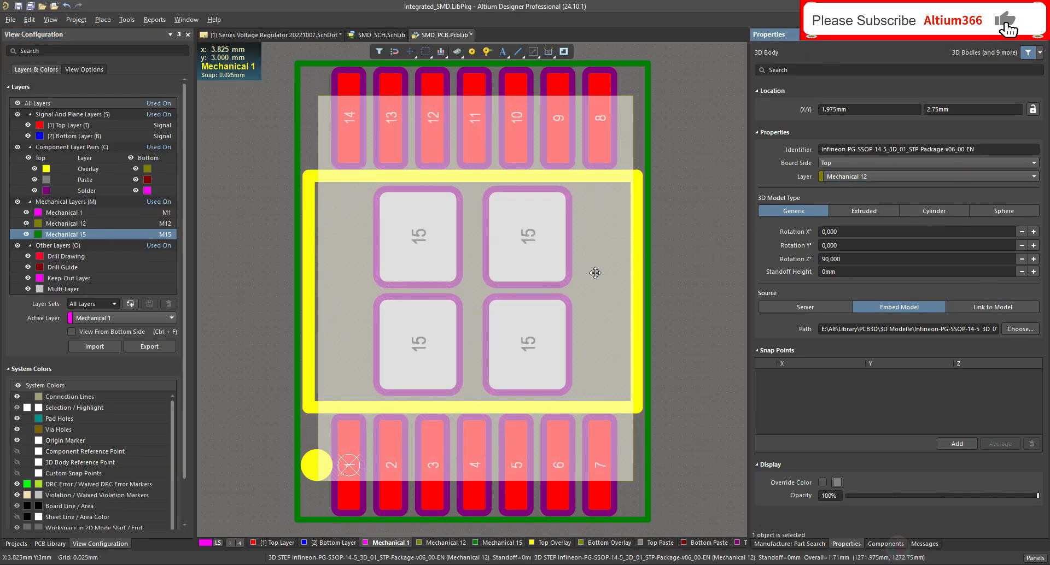
{"action": "key", "text": "3"}
{"action": "right_click", "coordinate": [569, 352]}
{"action": "key", "text": "Escape"}
{"action": "key", "text": "2"}
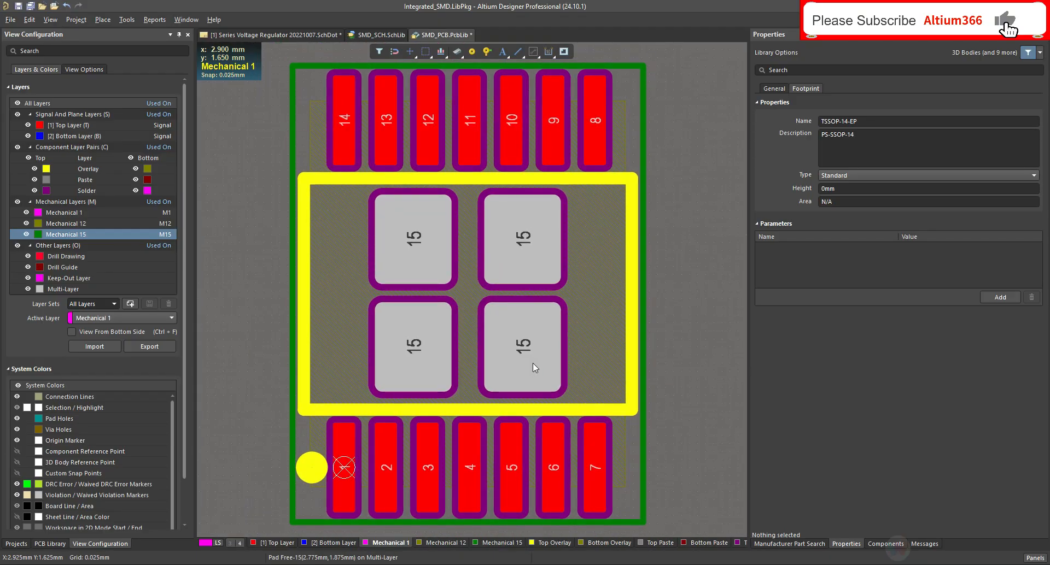